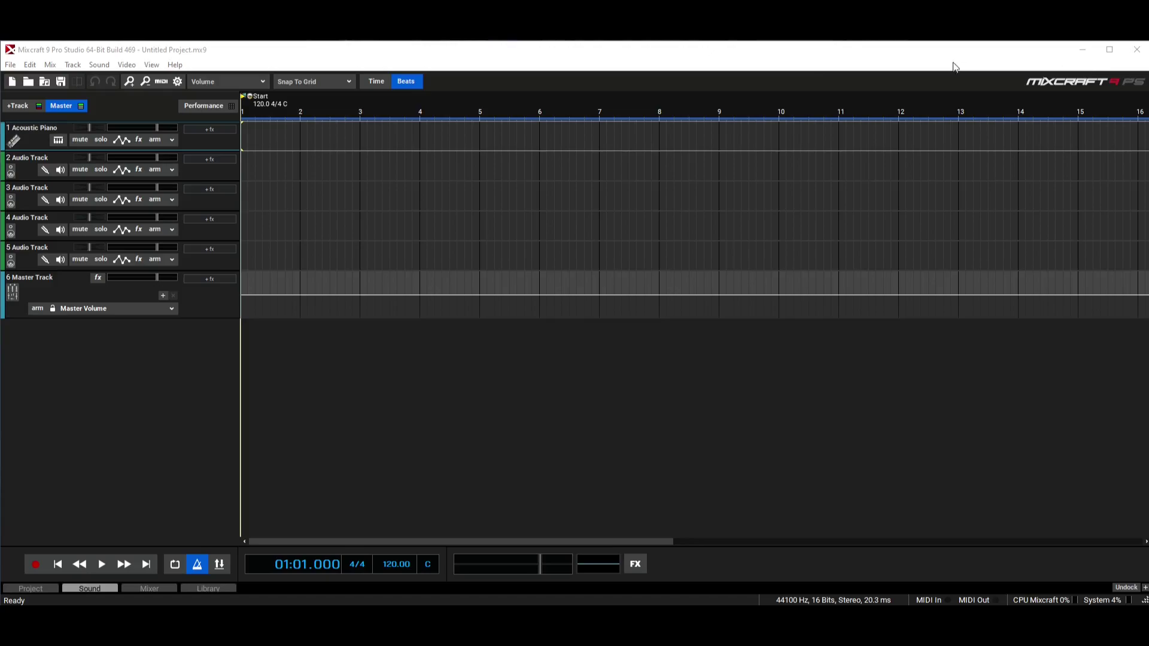
Step: Load the Serum_x64 VSTi instrument on the Acoustic Piano track
{"action": "left_click", "coordinate": [57, 141]}
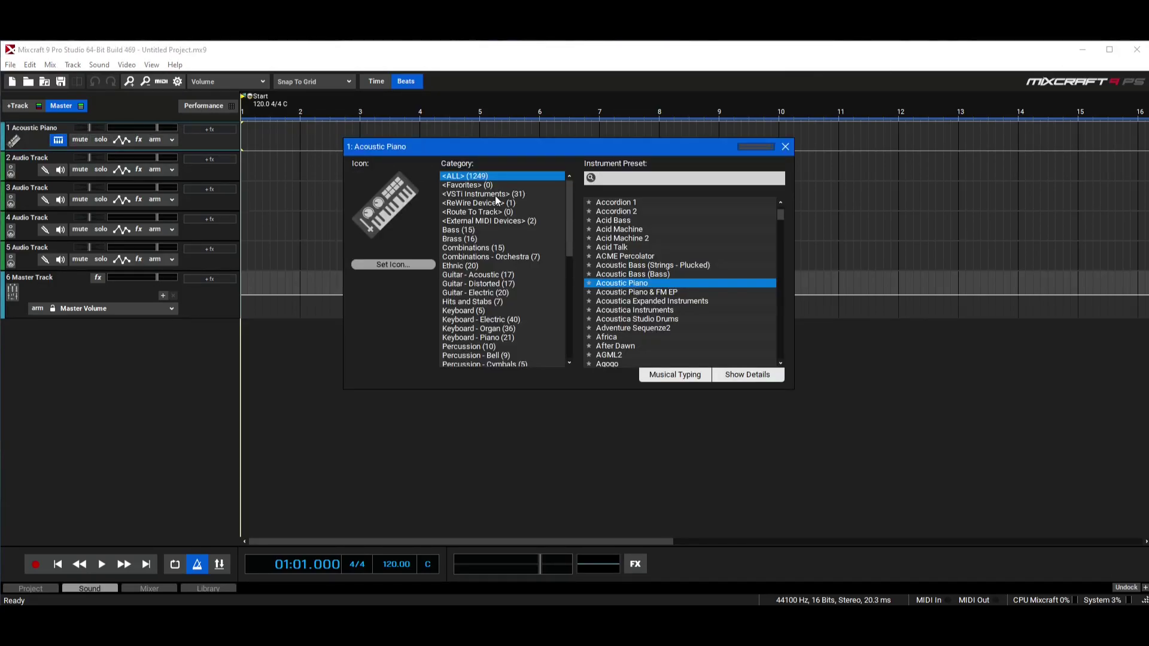
{"action": "left_click", "coordinate": [785, 146]}
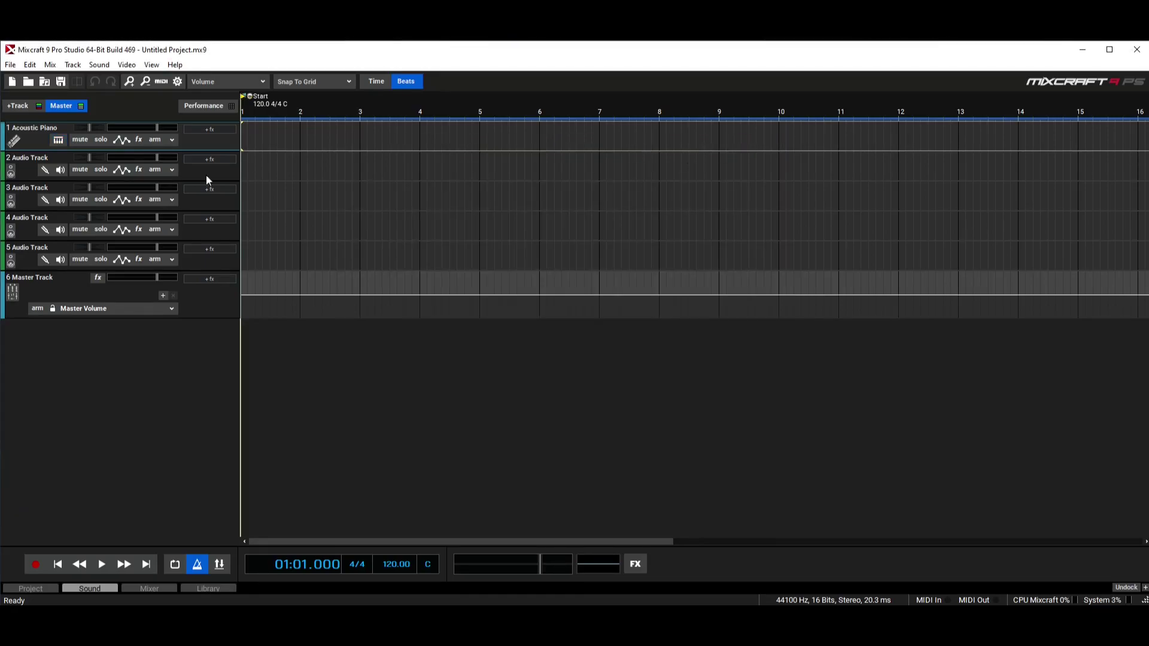
{"action": "left_click", "coordinate": [58, 141]}
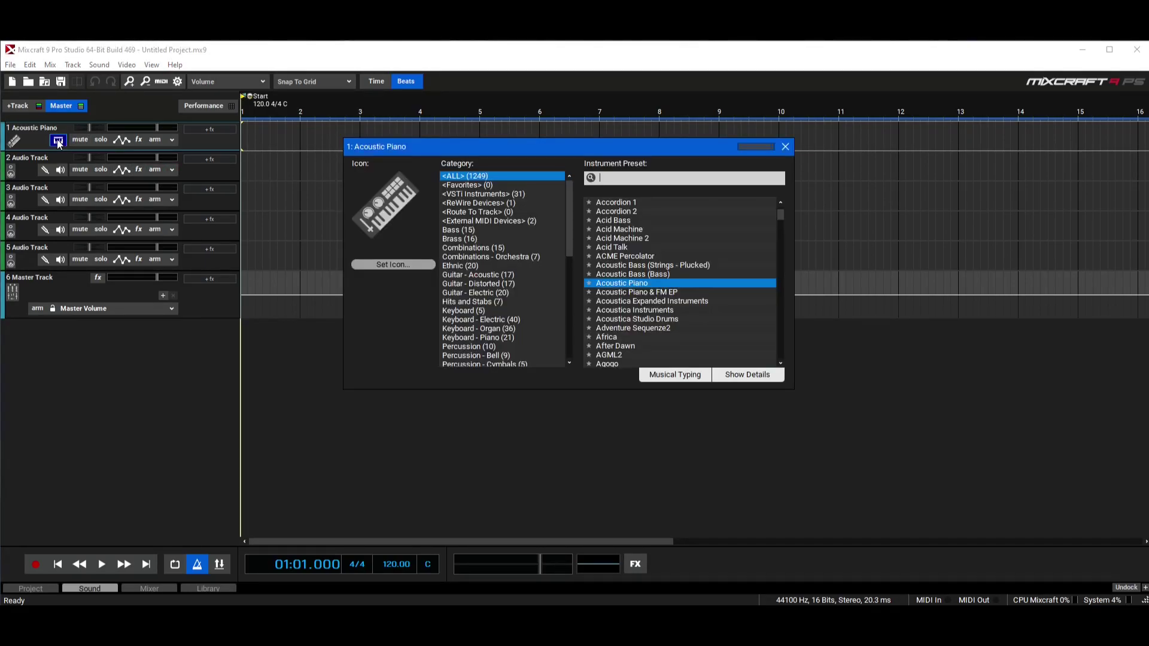
{"action": "left_click", "coordinate": [497, 194]}
{"action": "scroll", "coordinate": [638, 326], "scroll_direction": "down", "scroll_amount": 1}
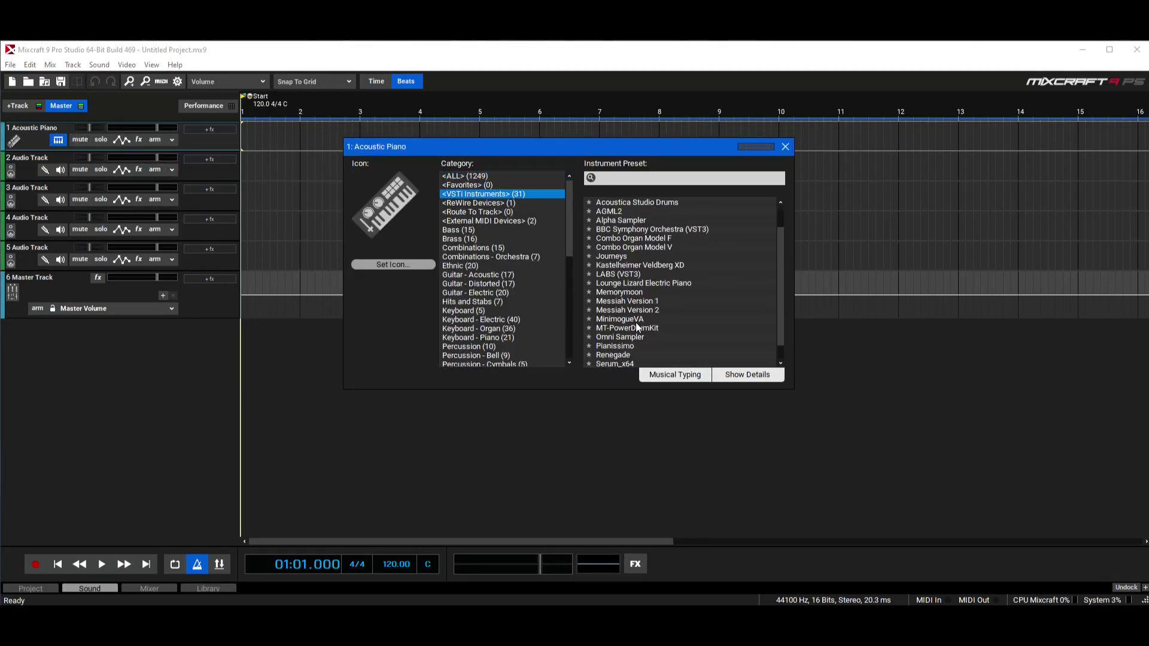
{"action": "scroll", "coordinate": [635, 322], "scroll_direction": "down", "scroll_amount": 1}
{"action": "left_click", "coordinate": [625, 346]}
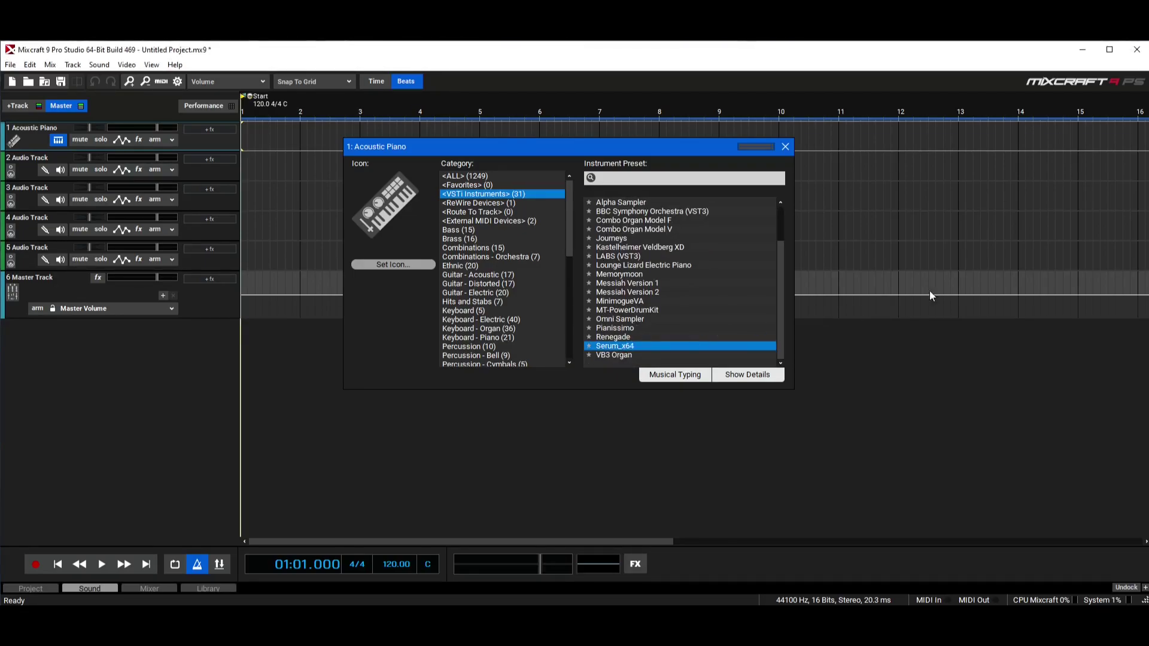
Step: Close the instrument chooser and reposition the Serum window so its whole interface is in view
{"action": "left_click_drag", "start_coordinate": [732, 64], "coordinate": [735, 99]}
{"action": "left_click", "coordinate": [568, 567]}
{"action": "left_click", "coordinate": [783, 148]}
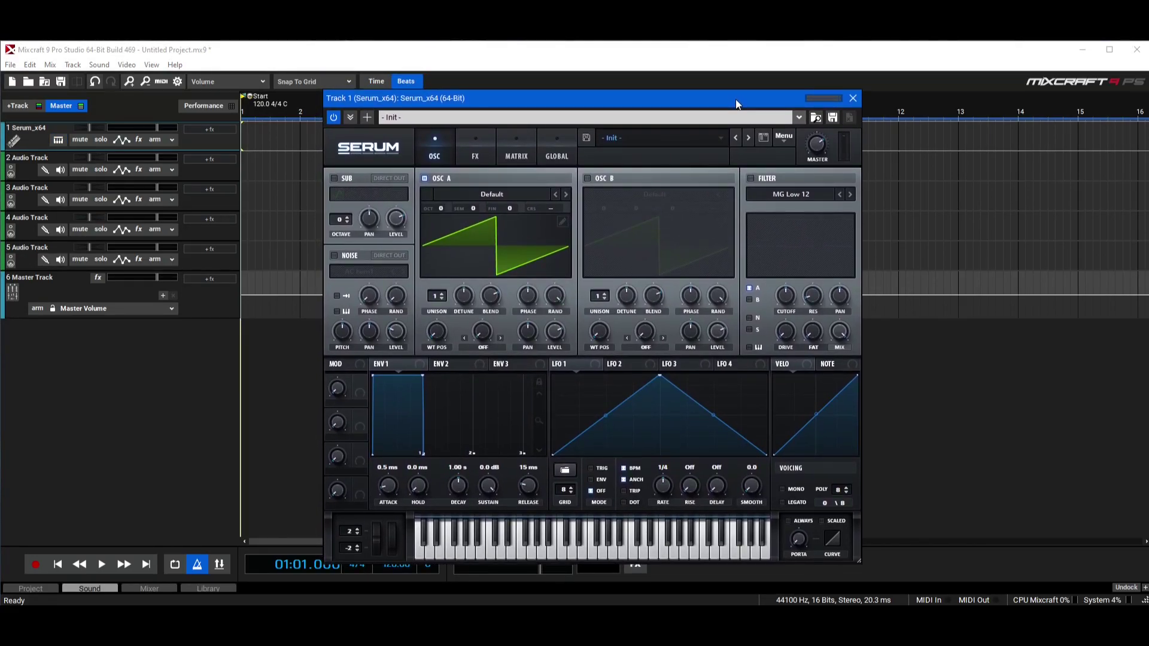
{"action": "left_click_drag", "start_coordinate": [724, 97], "coordinate": [712, 82]}
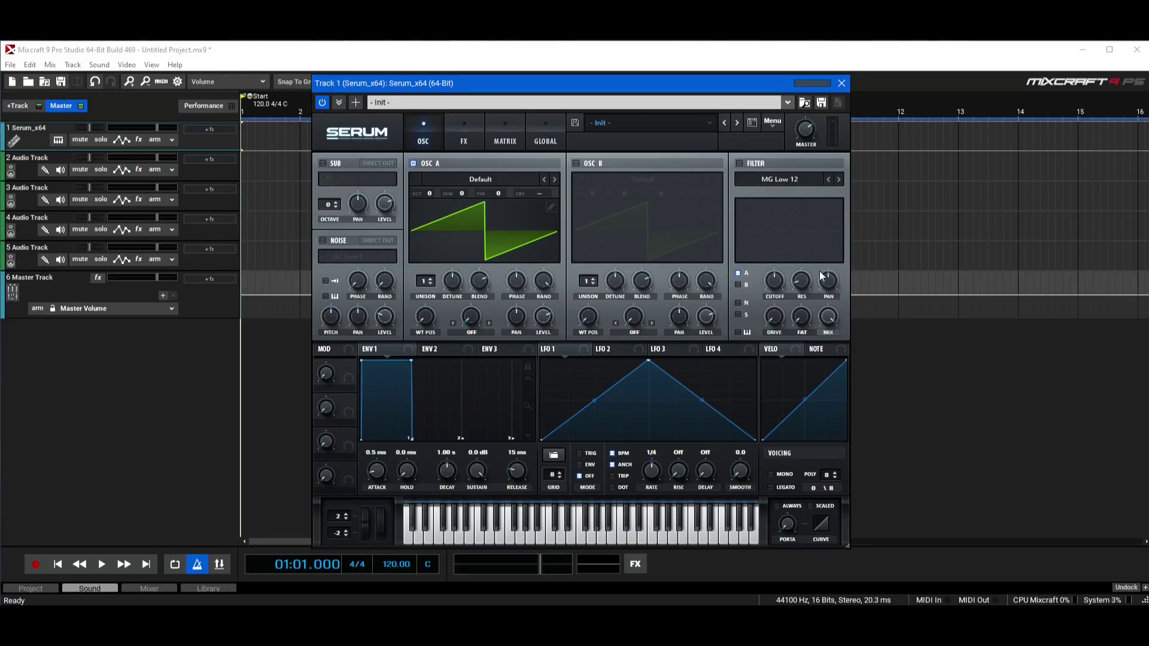
Step: Play a few notes on Serum's keyboard to audition the default sound
{"action": "left_click", "coordinate": [519, 541]}
{"action": "left_click", "coordinate": [653, 543]}
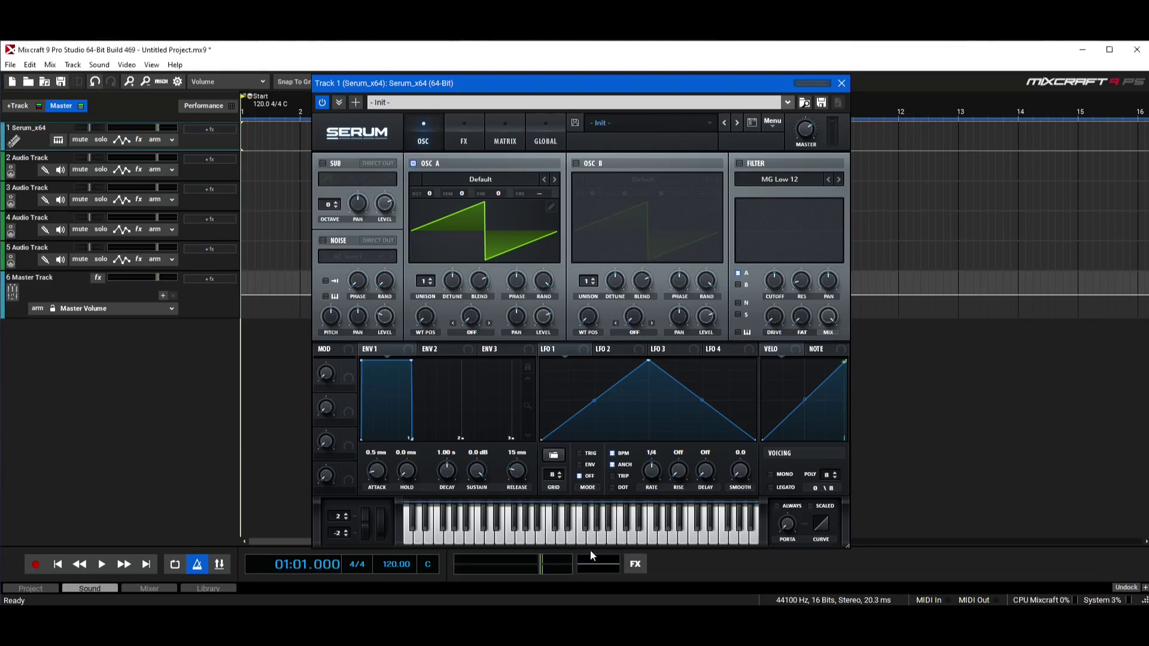
{"action": "left_click", "coordinate": [590, 549]}
{"action": "left_click", "coordinate": [479, 518]}
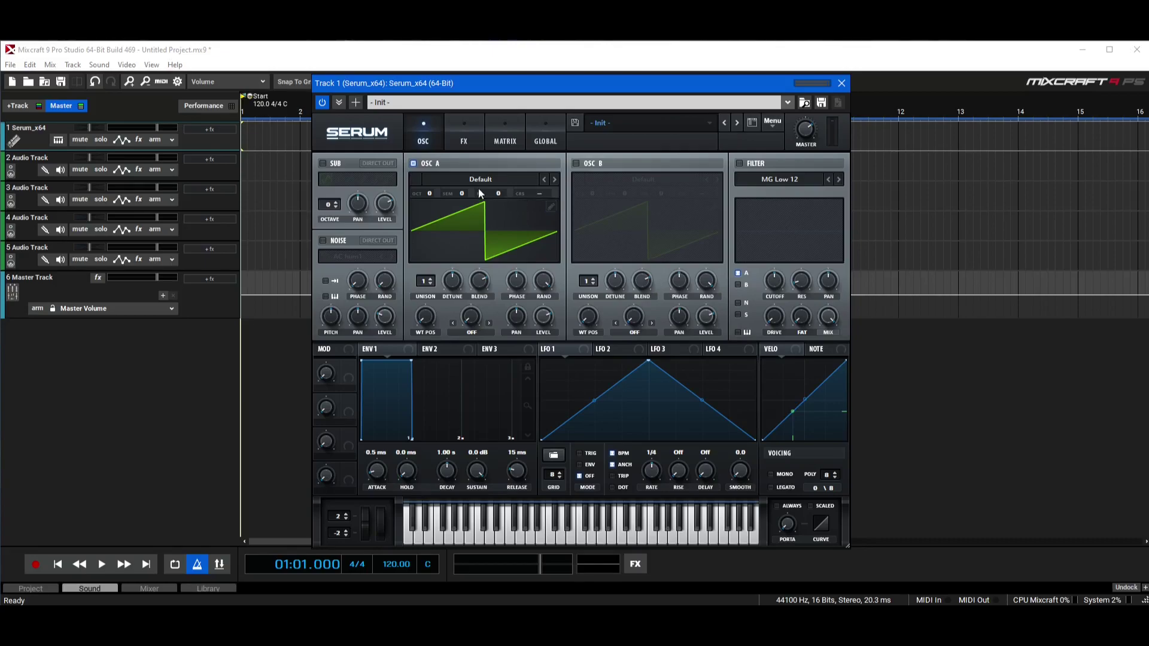
Step: Enable Serum's oscillator B, audition a few notes with both oscillators, and disable oscillator B again
{"action": "left_click", "coordinate": [577, 164]}
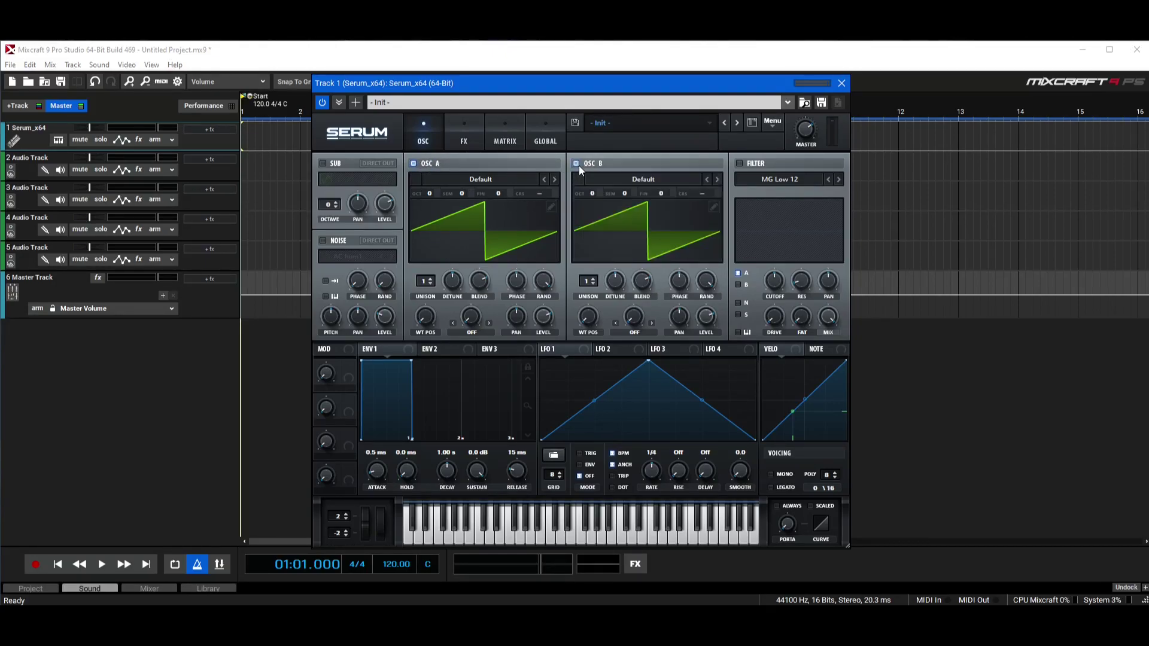
{"action": "left_click", "coordinate": [576, 164]}
{"action": "left_click", "coordinate": [576, 164]}
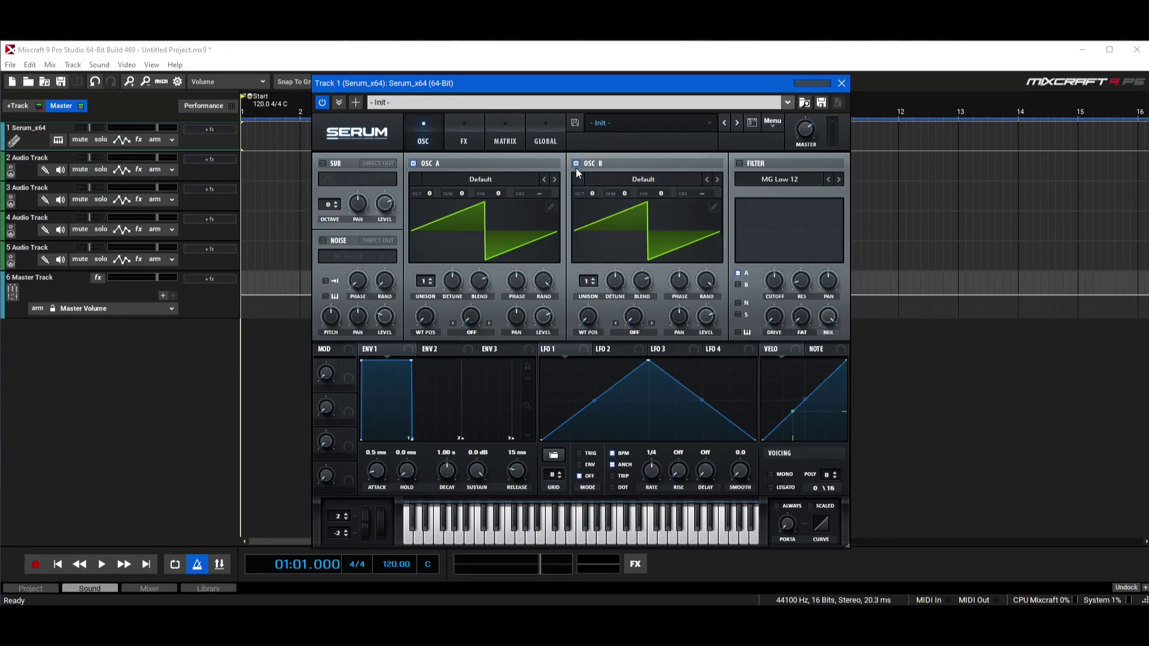
{"action": "left_click", "coordinate": [586, 537]}
{"action": "left_click_drag", "start_coordinate": [587, 536], "coordinate": [515, 534]}
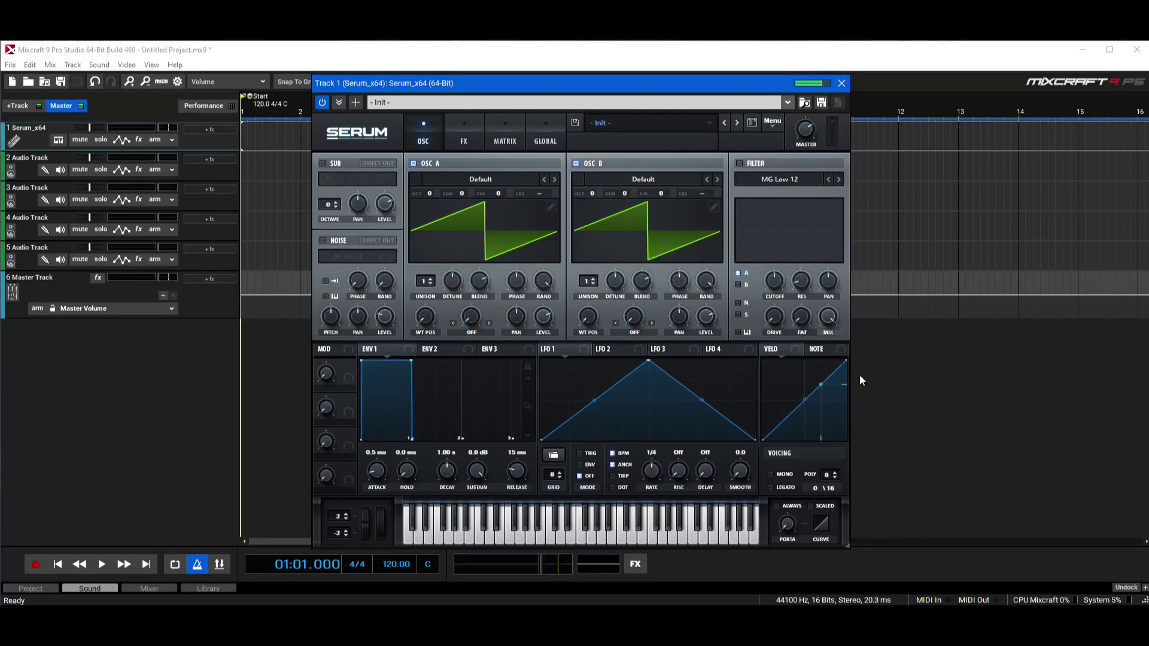
{"action": "left_click", "coordinate": [576, 163]}
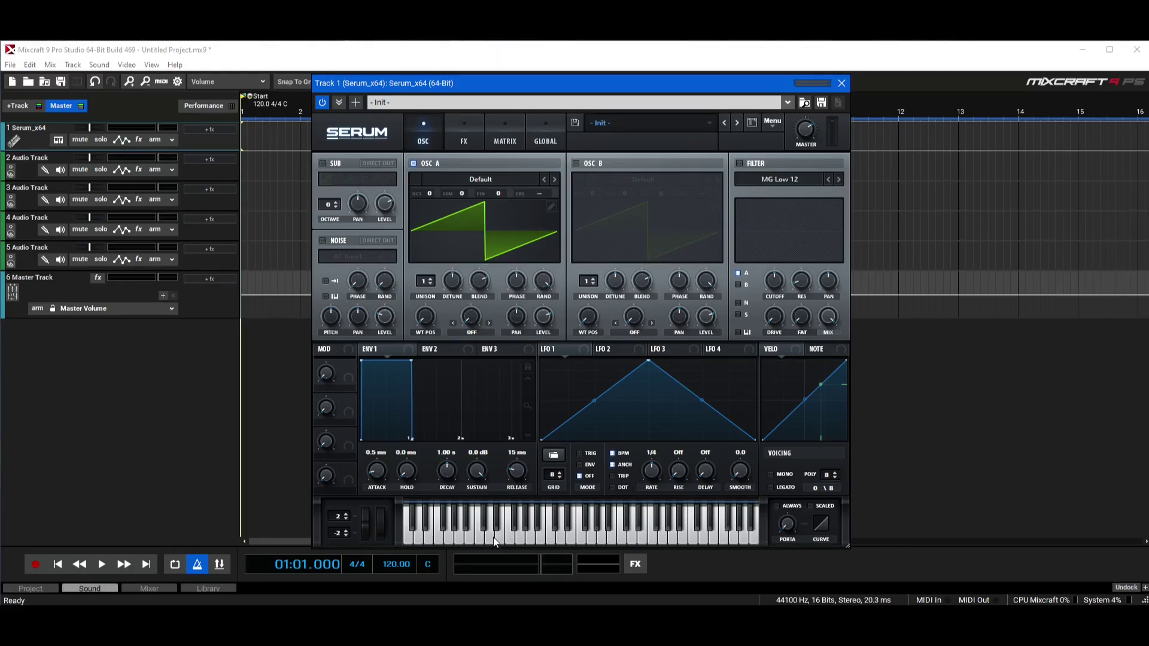
Step: Close the Serum window and create a looped MIDI clip on the Serum track spanning bar 1 to bar 5
{"action": "left_click", "coordinate": [841, 84]}
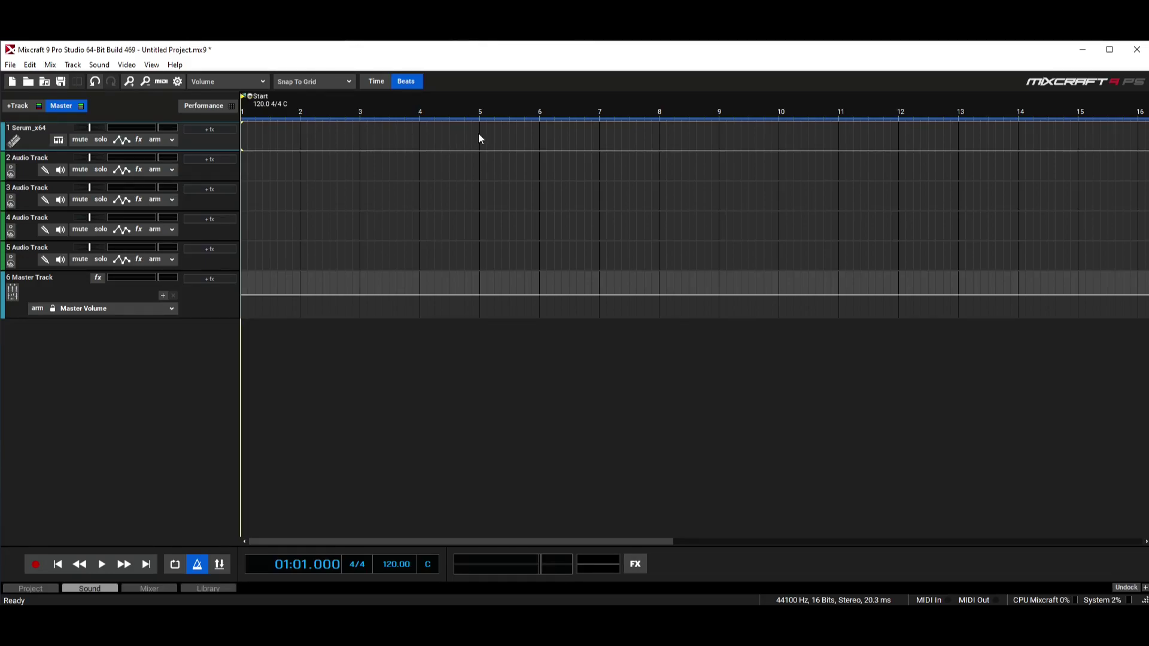
{"action": "left_click_drag", "start_coordinate": [479, 133], "coordinate": [221, 124]}
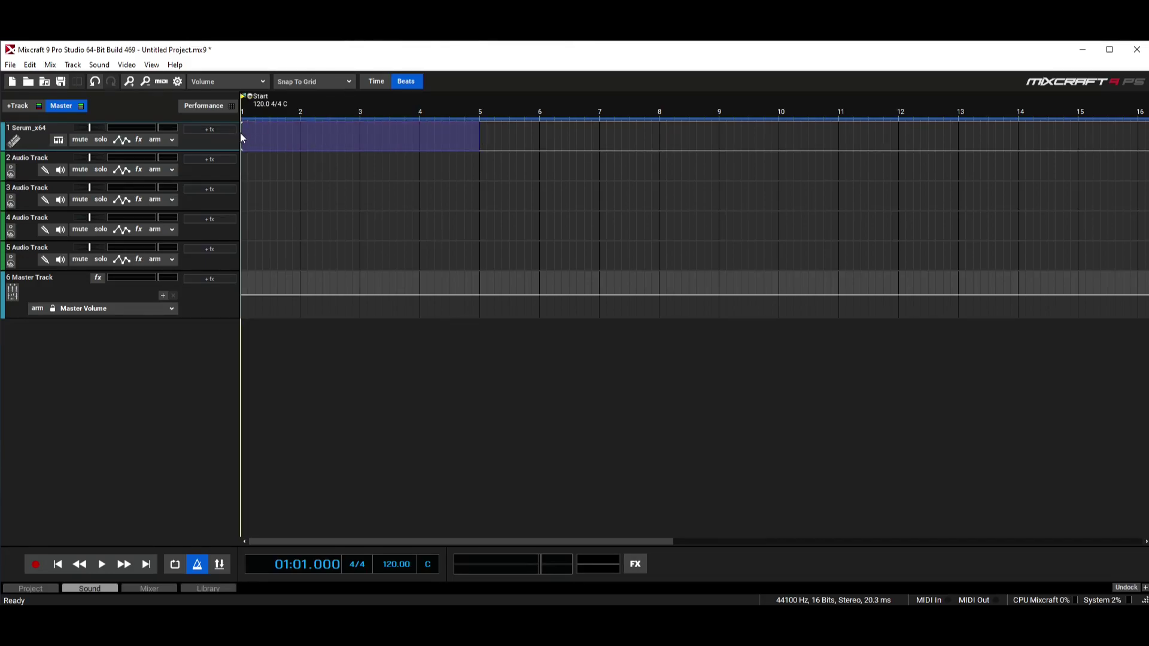
{"action": "double_click", "coordinate": [242, 135]}
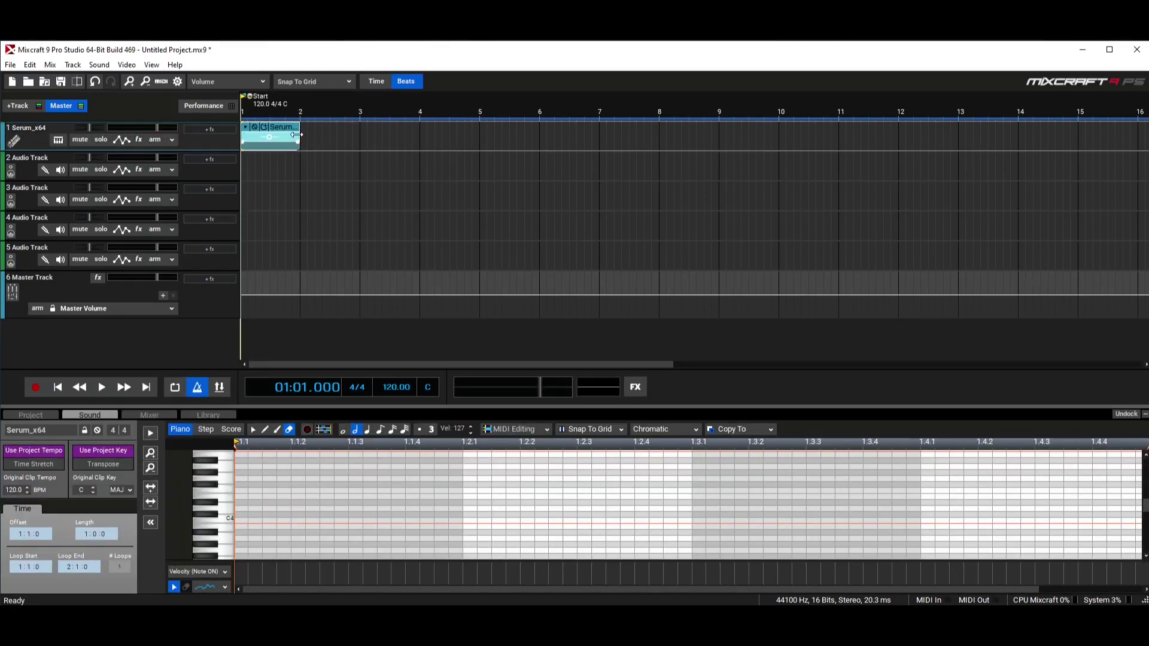
{"action": "left_click_drag", "start_coordinate": [299, 138], "coordinate": [480, 139]}
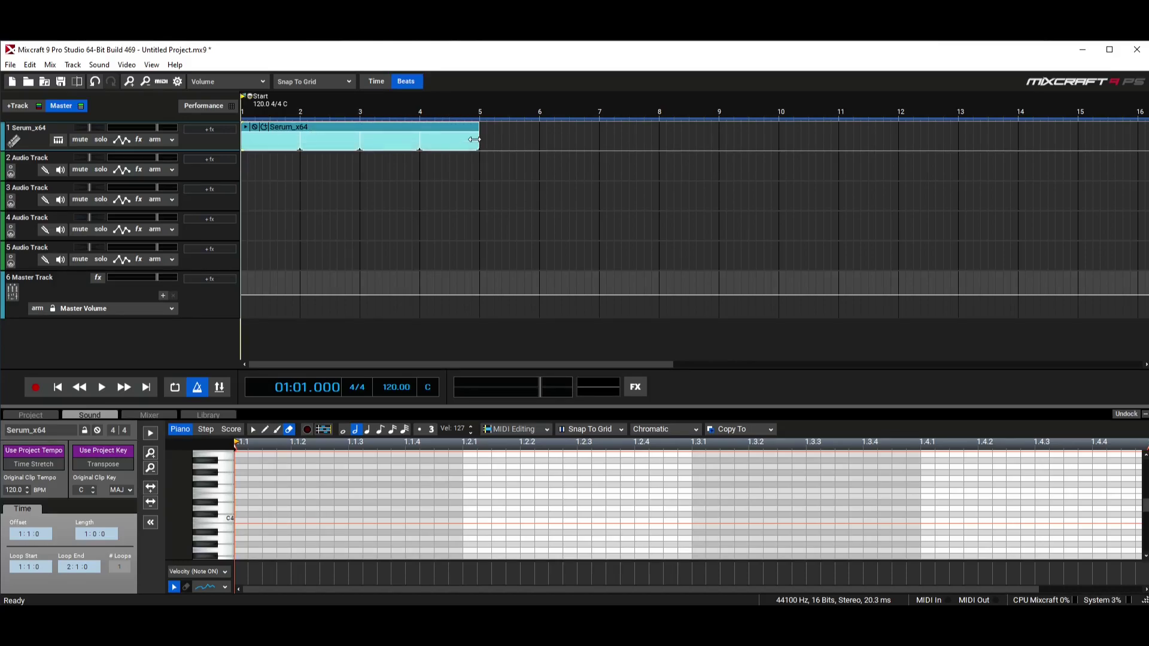
{"action": "left_click", "coordinate": [454, 131]}
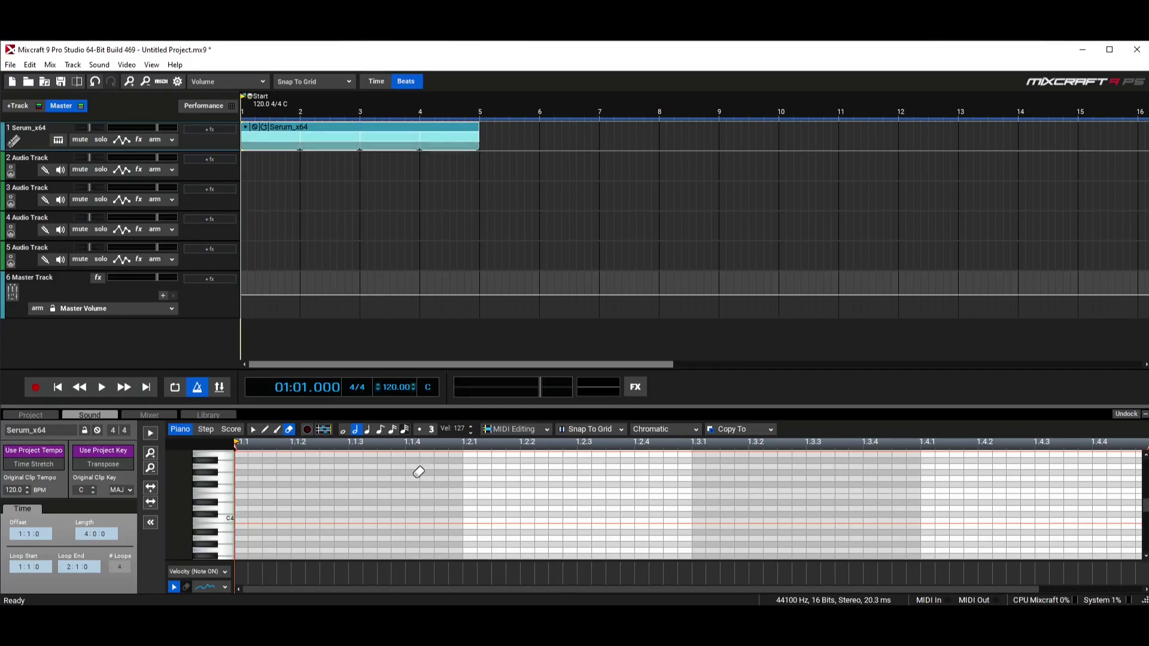
Step: Enlarge the piano roll editor and mix the looped Serum clip into one new four-bar clip
{"action": "left_click_drag", "start_coordinate": [379, 407], "coordinate": [395, 300]}
{"action": "right_click", "coordinate": [401, 131]}
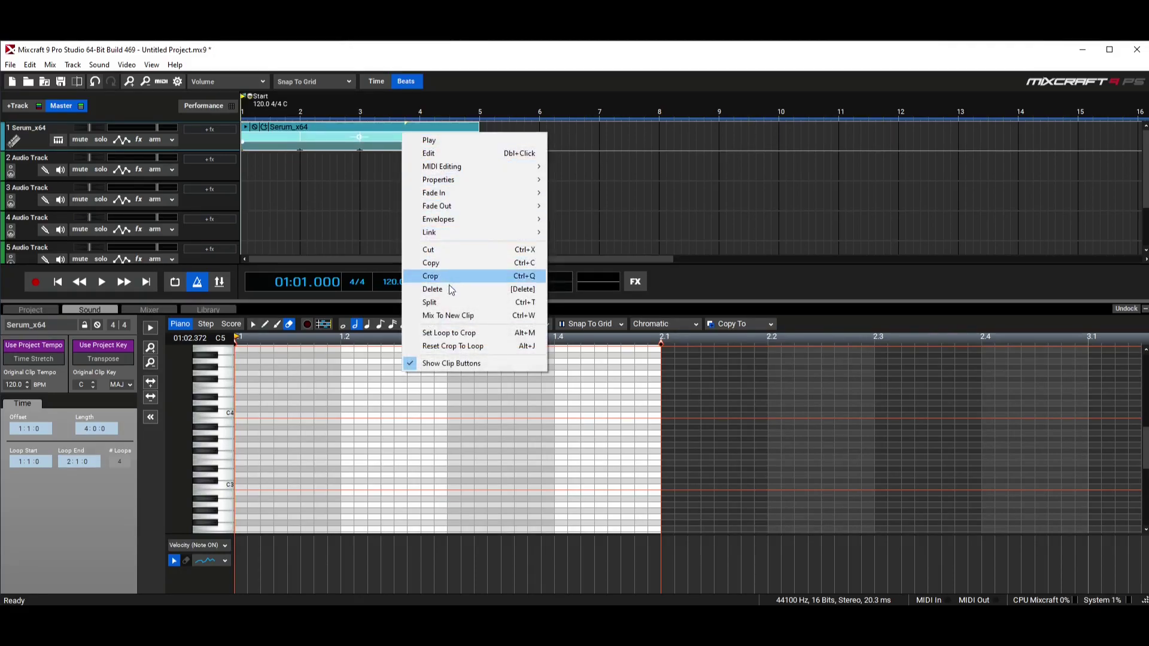
{"action": "left_click", "coordinate": [451, 317]}
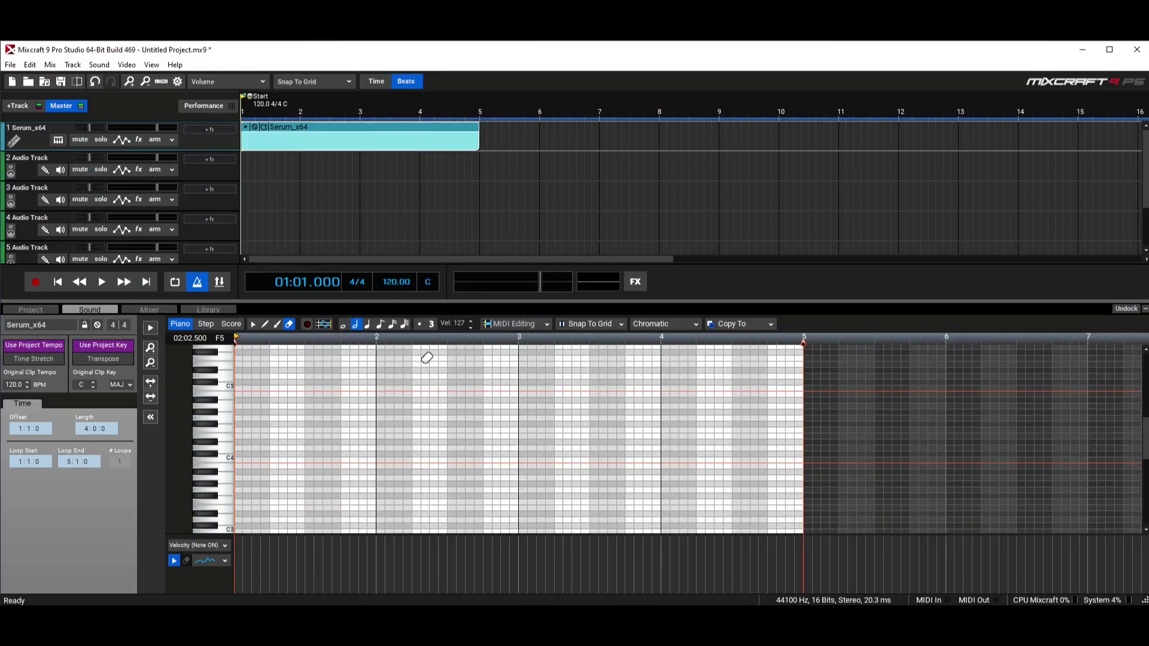
Step: Try extending the Serum clip's end to bar 9 in the piano roll, and undo the extension
{"action": "scroll", "coordinate": [744, 359], "scroll_direction": "down", "scroll_amount": 1}
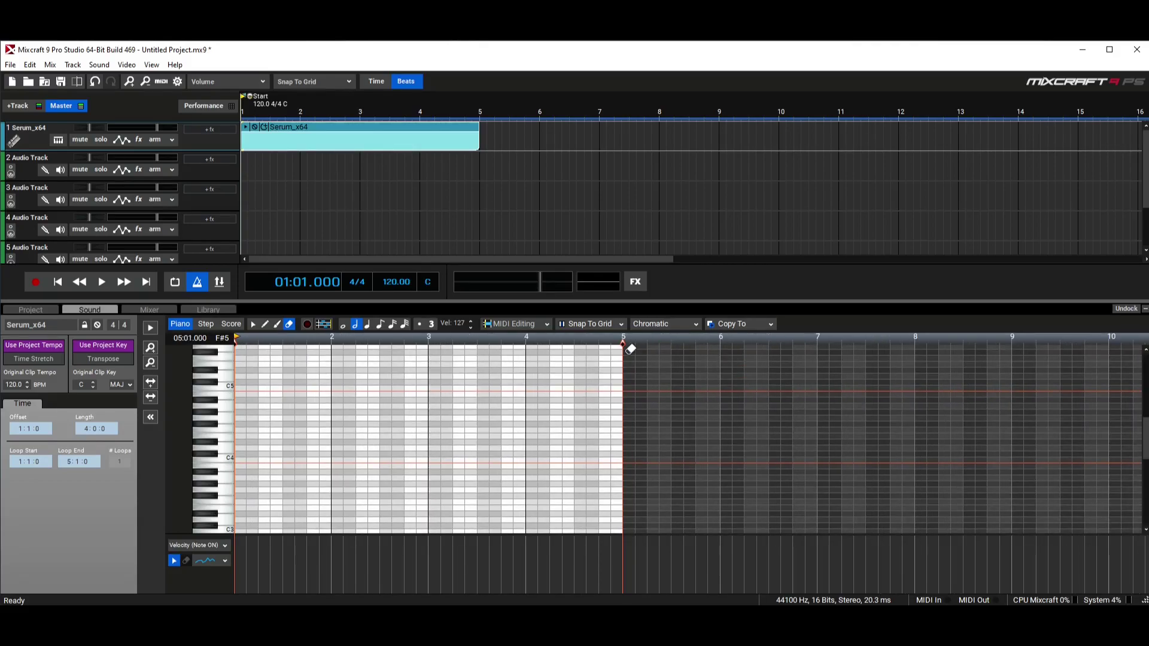
{"action": "left_click_drag", "start_coordinate": [623, 345], "coordinate": [1017, 367]}
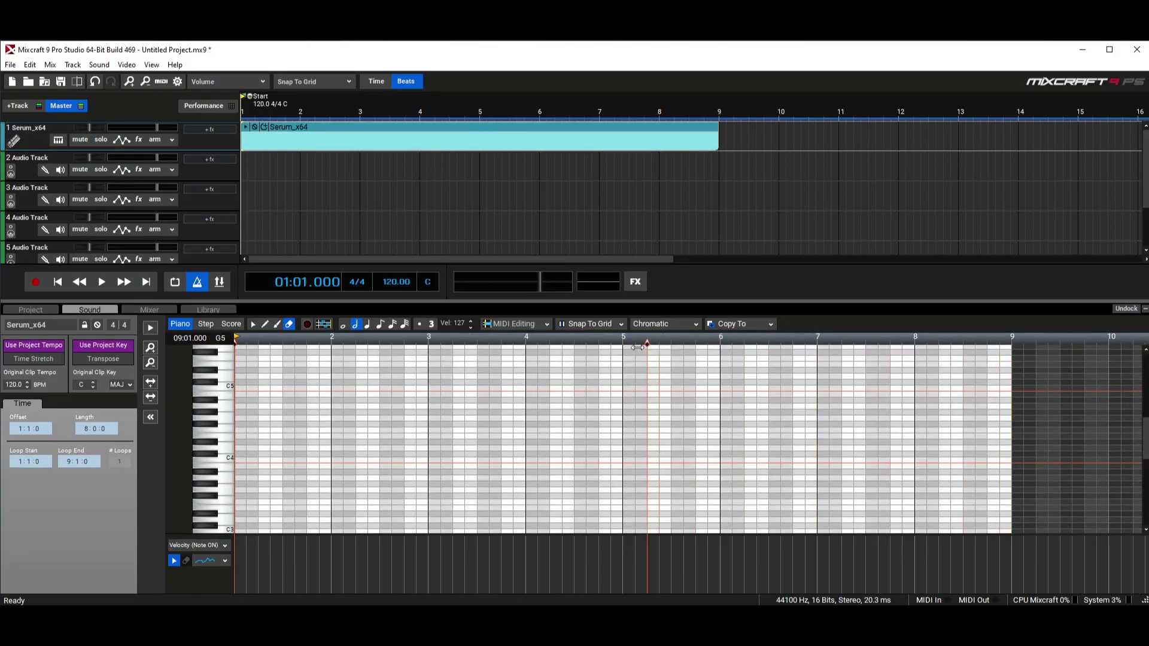
{"action": "key", "text": "ctrl+z"}
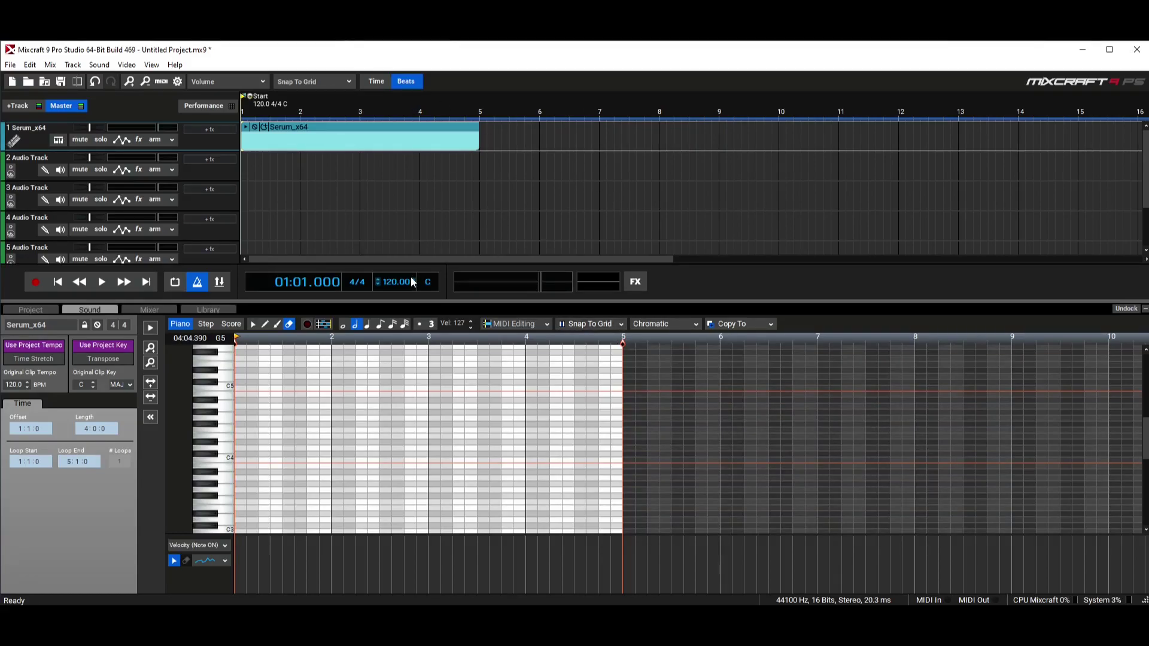
Step: Draw consecutive eighth notes C4, E4, F4, E4 and C4 from the start of bar 1 in the piano roll
{"action": "left_click", "coordinate": [265, 325]}
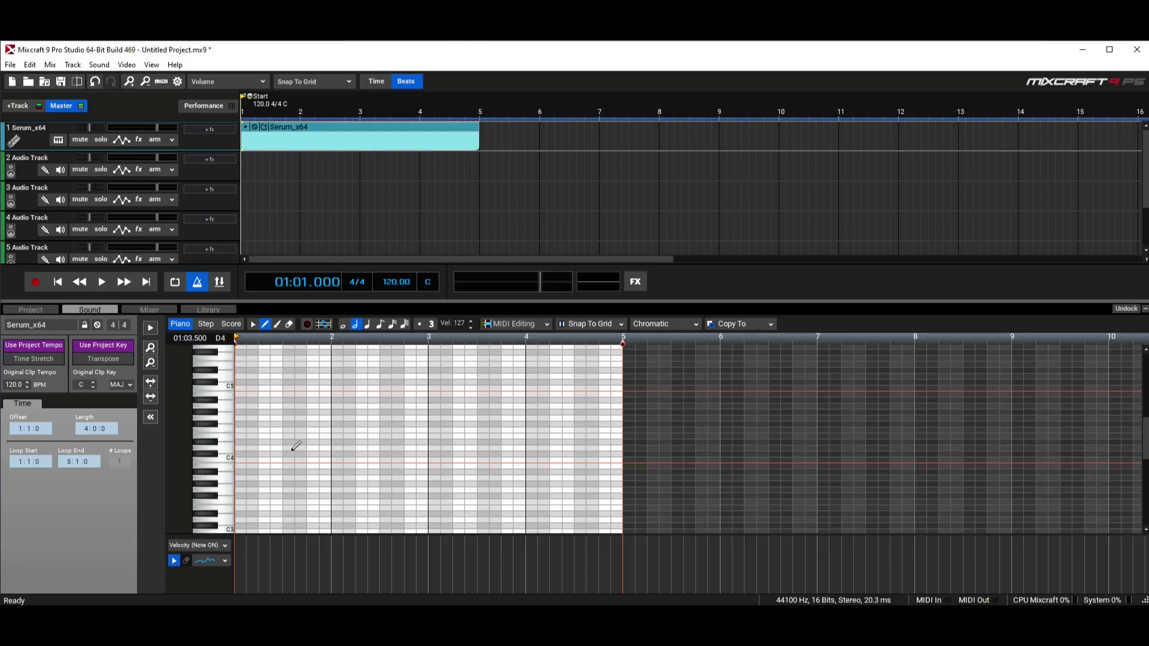
{"action": "left_click", "coordinate": [239, 460]}
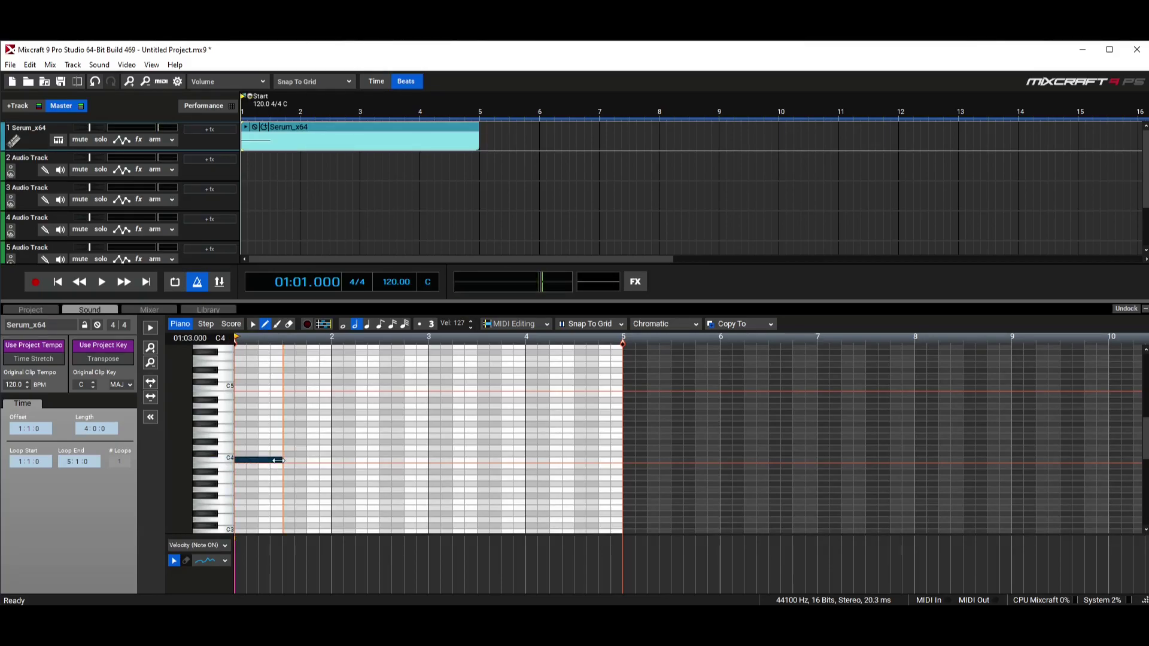
{"action": "key", "text": "4"}
{"action": "left_click", "coordinate": [252, 436]}
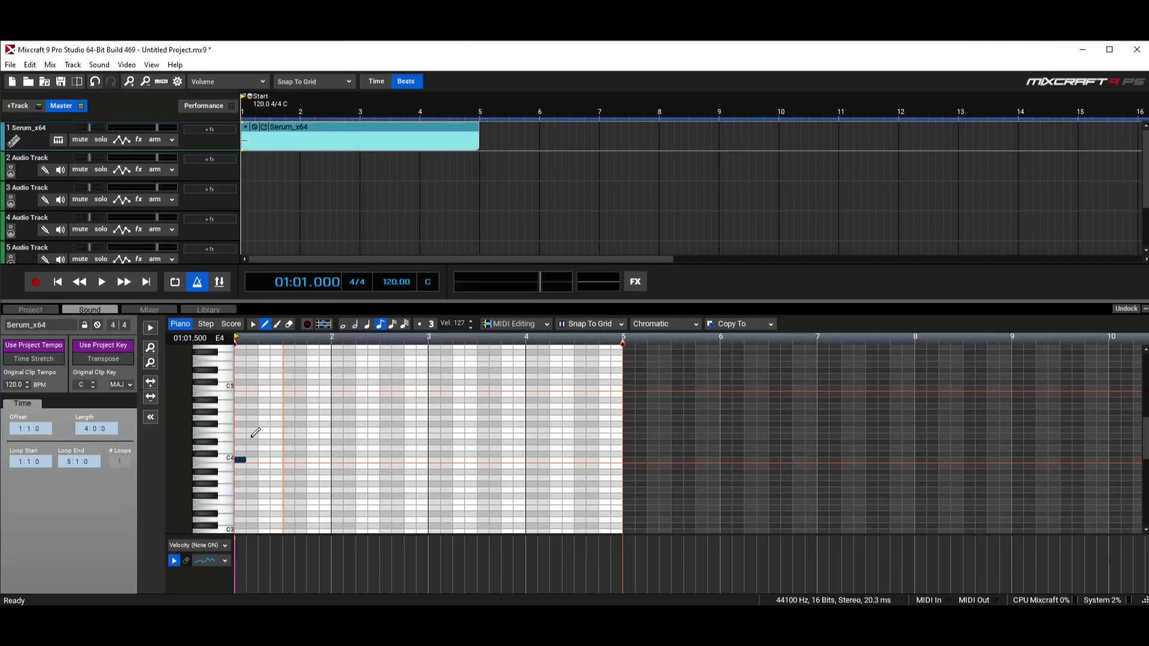
{"action": "left_click", "coordinate": [264, 429]}
{"action": "left_click", "coordinate": [276, 436]}
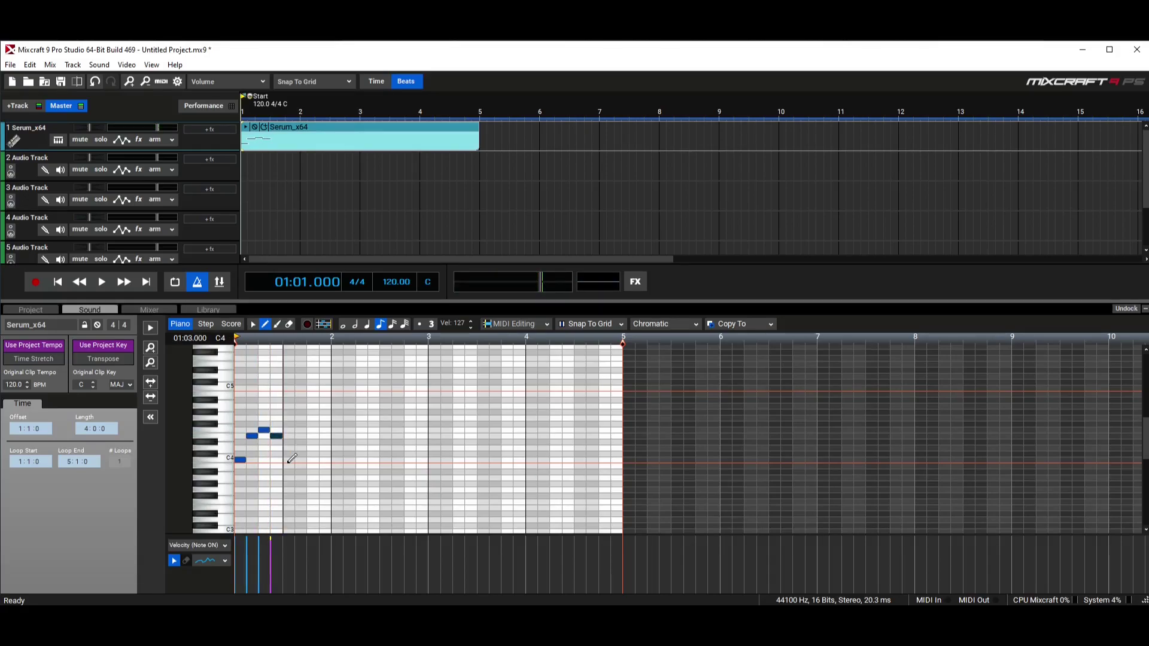
{"action": "left_click", "coordinate": [288, 460]}
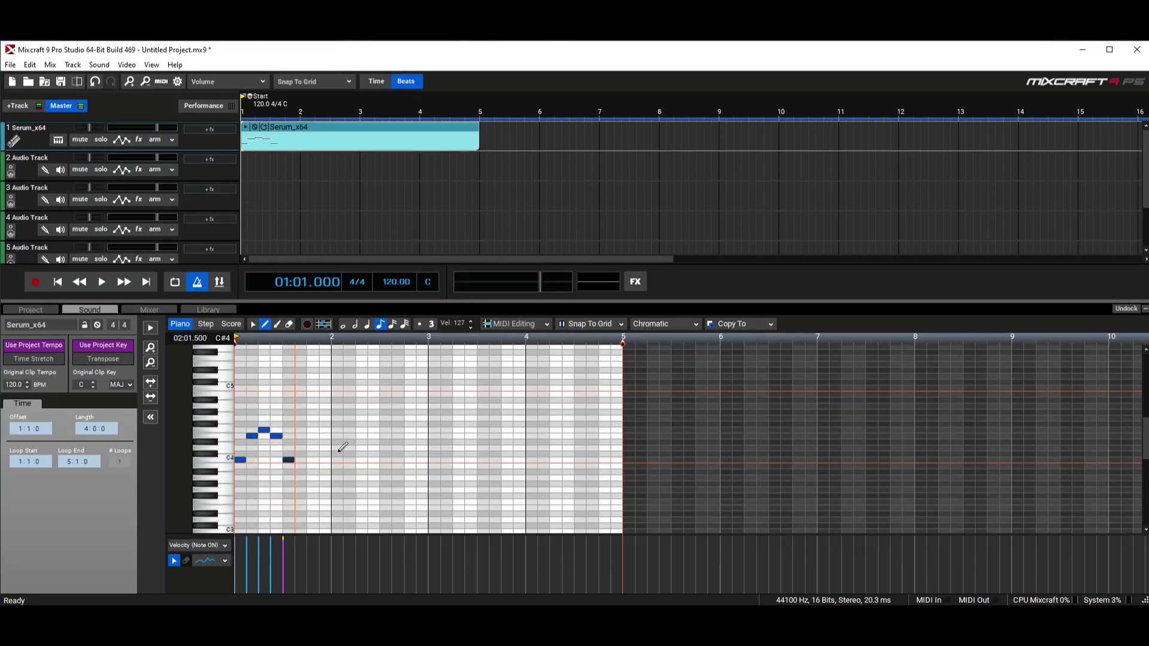
Step: Draw consecutive eighth notes D4, E4, F4, G4, F4, E4 and F4 from the start of bar 2
{"action": "left_click", "coordinate": [337, 448]}
{"action": "left_click", "coordinate": [349, 436]}
{"action": "left_click", "coordinate": [362, 430]}
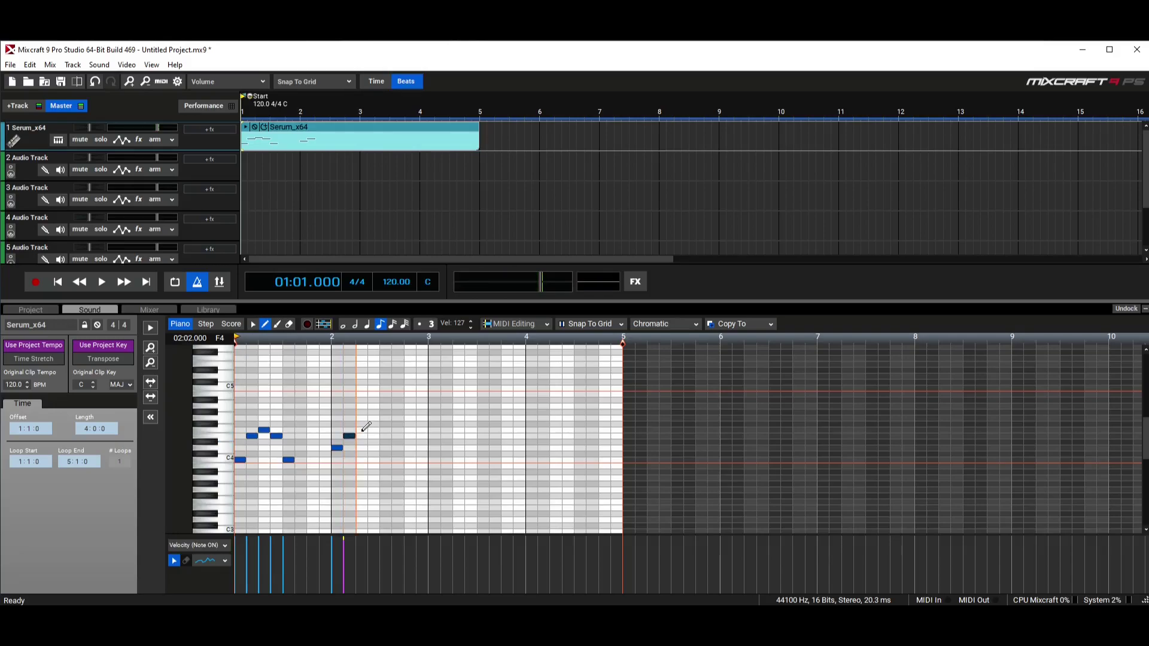
{"action": "left_click", "coordinate": [374, 418]}
{"action": "left_click", "coordinate": [385, 430]}
{"action": "left_click", "coordinate": [398, 435]}
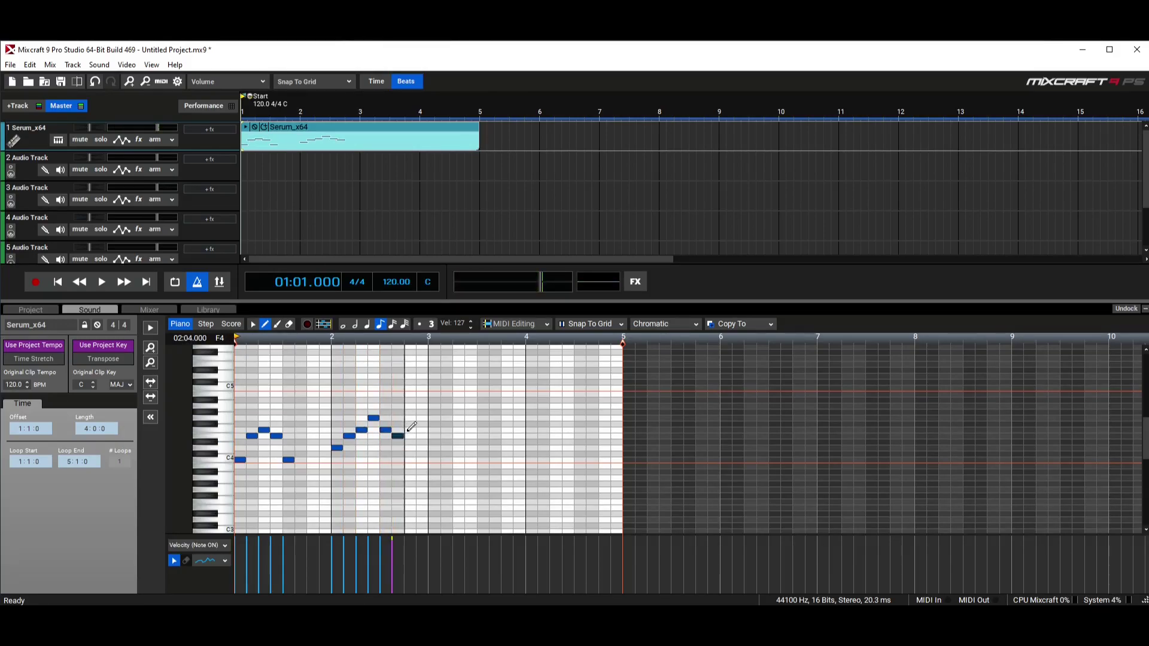
{"action": "left_click", "coordinate": [410, 430]}
Step: Draw an eighth note C4 at the start of bar 3, followed after an eighth rest by D4, F4, E4, F4 and E4
{"action": "left_click", "coordinate": [434, 459]}
{"action": "left_click", "coordinate": [458, 448]}
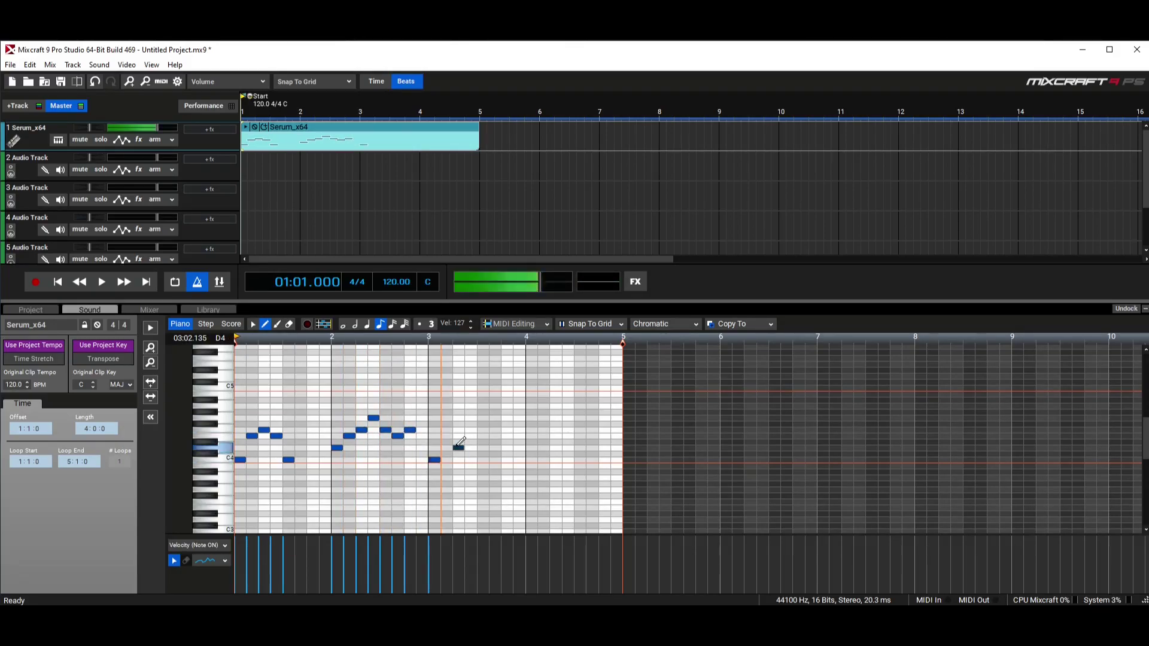
{"action": "left_click", "coordinate": [471, 429]}
{"action": "left_click", "coordinate": [483, 435]}
{"action": "left_click", "coordinate": [495, 430]}
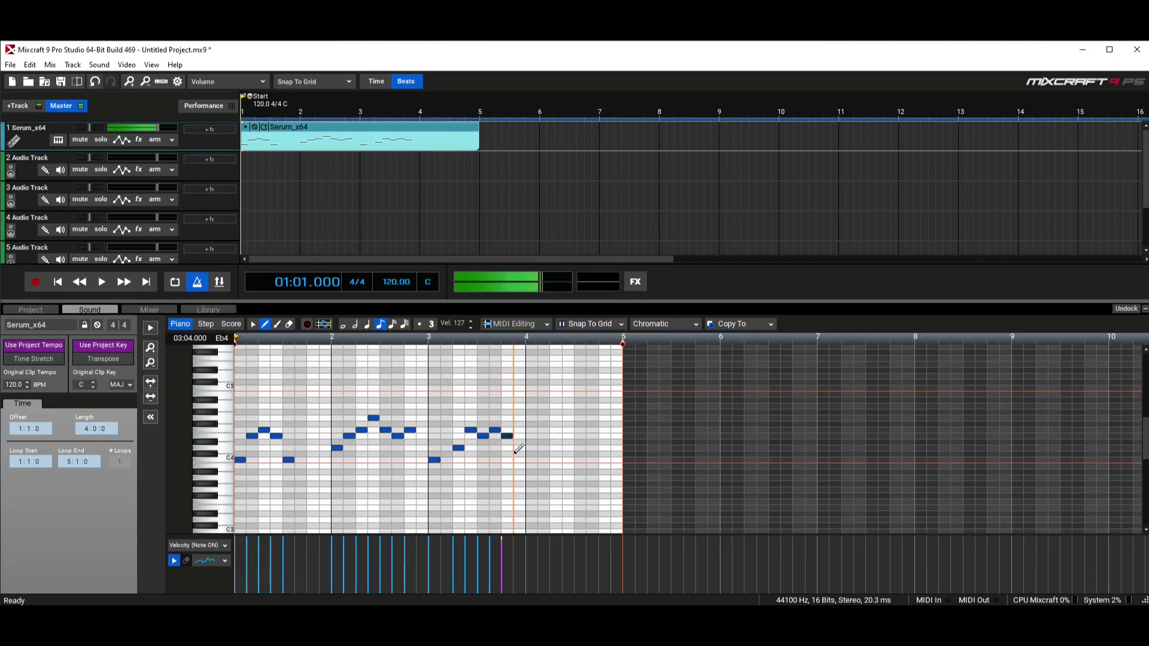
{"action": "left_click", "coordinate": [507, 436]}
Step: Draw an eighth note C4 at the start of bar 4, followed after an eighth rest by E4, F4, A4, G4, F4 and E4
{"action": "left_click", "coordinate": [532, 460]}
{"action": "left_click", "coordinate": [555, 436]}
{"action": "left_click", "coordinate": [567, 430]}
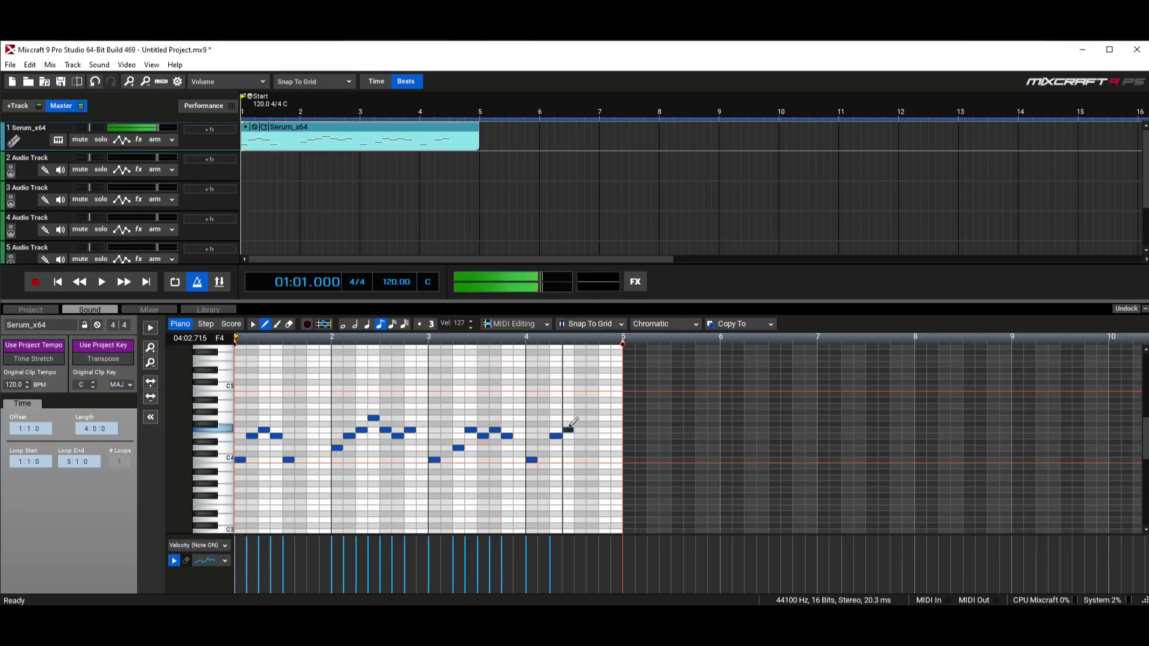
{"action": "left_click", "coordinate": [580, 411]}
{"action": "left_click_drag", "start_coordinate": [580, 412], "coordinate": [593, 418]}
{"action": "left_click", "coordinate": [592, 411]}
{"action": "left_click", "coordinate": [604, 430]}
{"action": "left_click", "coordinate": [616, 435]}
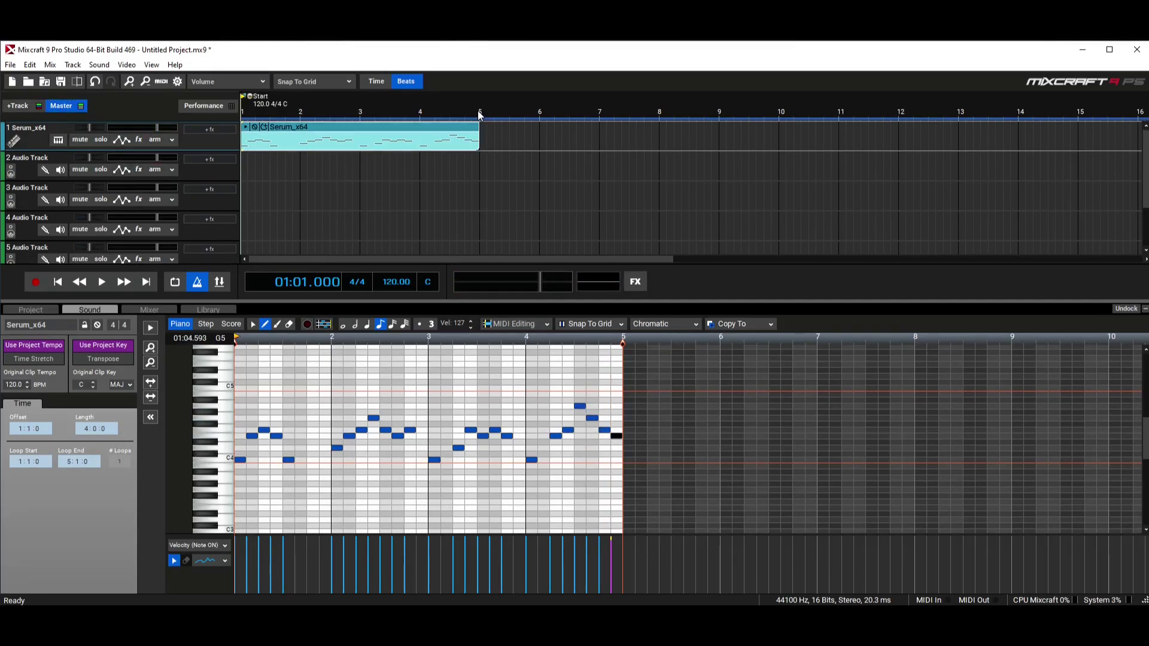
Step: Loop bars 1 to 4 of the Serum clip, audition the melody and return the playhead to the project start
{"action": "left_click_drag", "start_coordinate": [480, 111], "coordinate": [228, 113]}
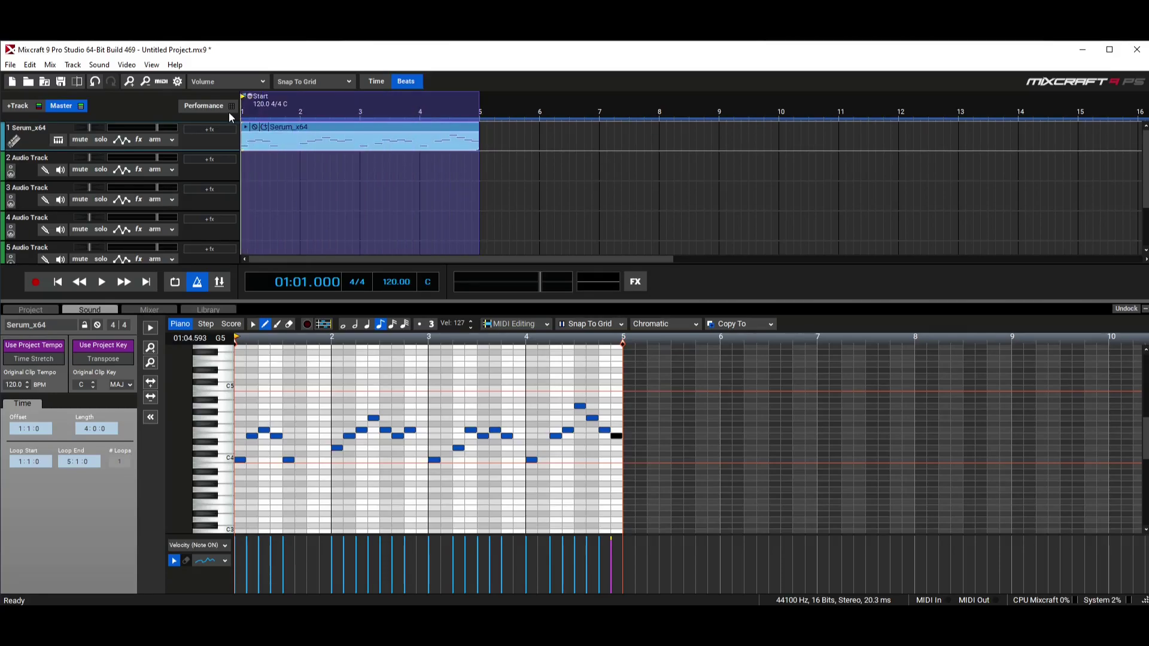
{"action": "key", "text": "l"}
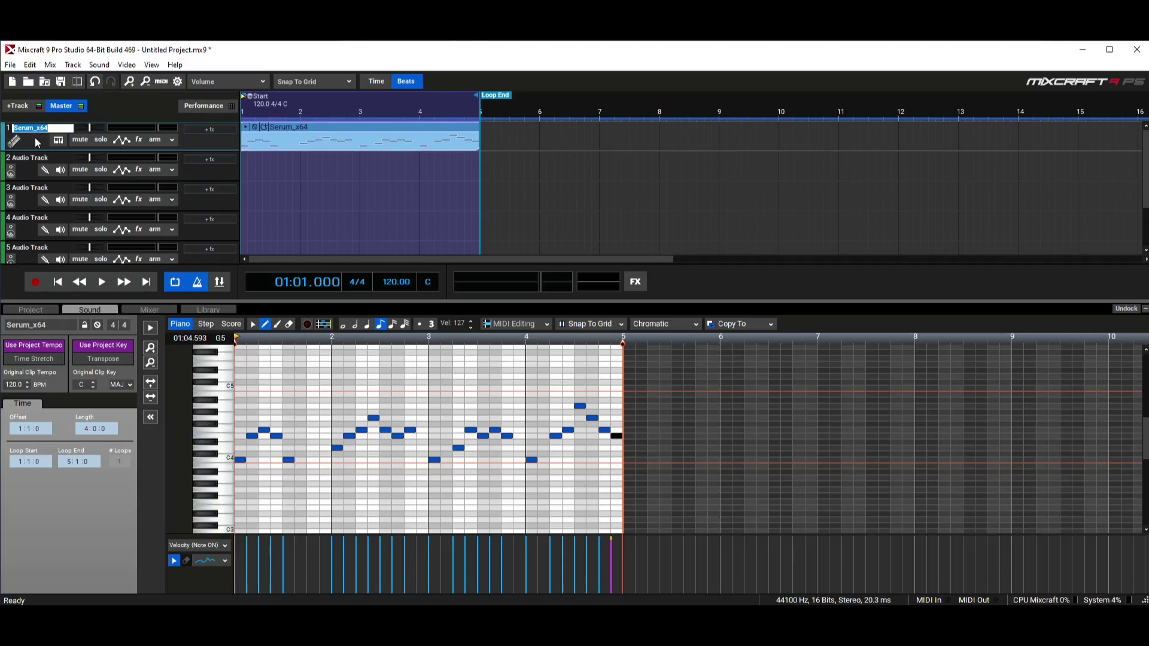
{"action": "left_click", "coordinate": [102, 283]}
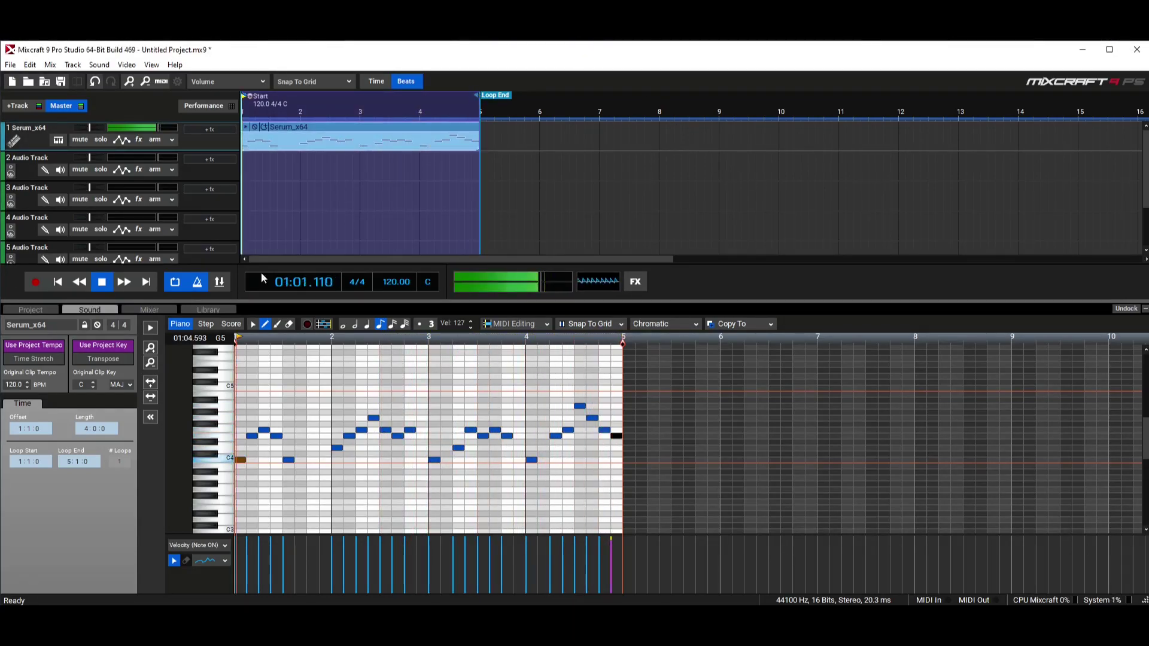
{"action": "left_click", "coordinate": [101, 282]}
{"action": "left_click", "coordinate": [58, 282]}
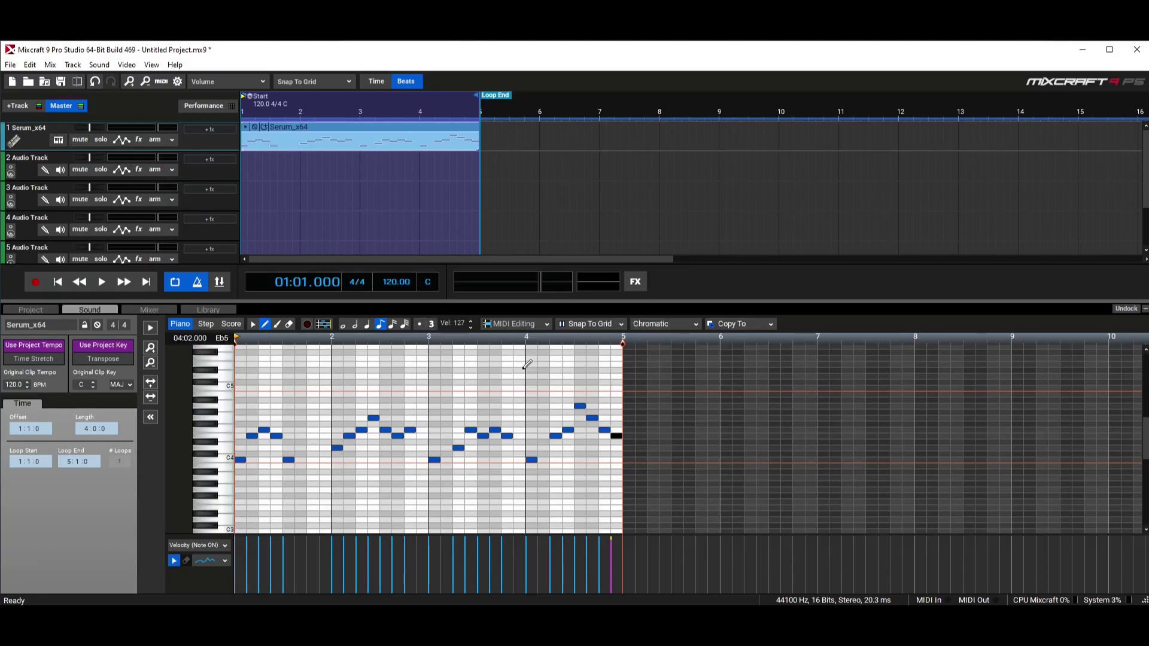
Step: Open the Serum instrument window beside the note view and audition the looped melody with the Init patch
{"action": "left_click", "coordinate": [253, 324]}
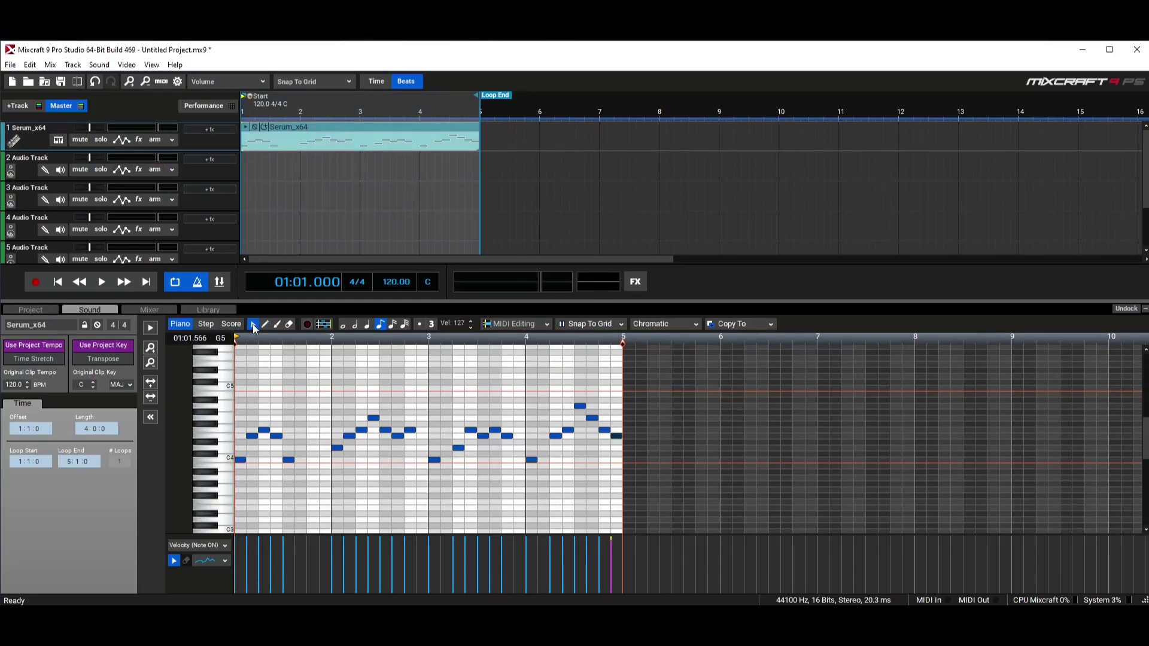
{"action": "left_click", "coordinate": [58, 141]}
{"action": "left_click_drag", "start_coordinate": [458, 80], "coordinate": [650, 89]}
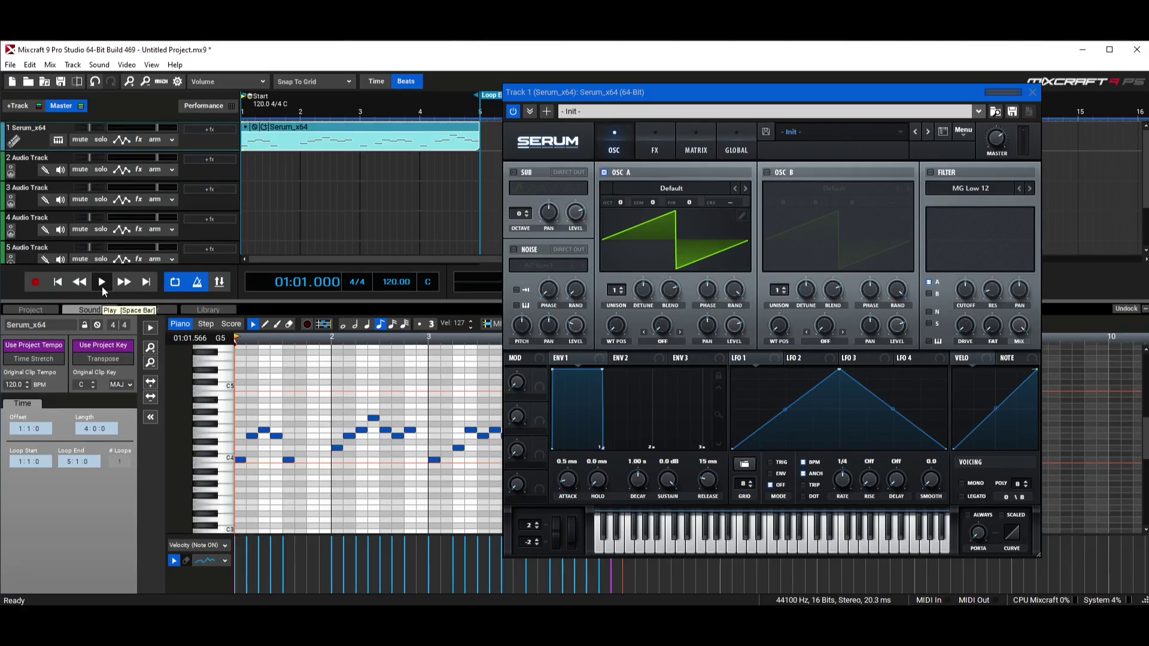
{"action": "left_click", "coordinate": [101, 283]}
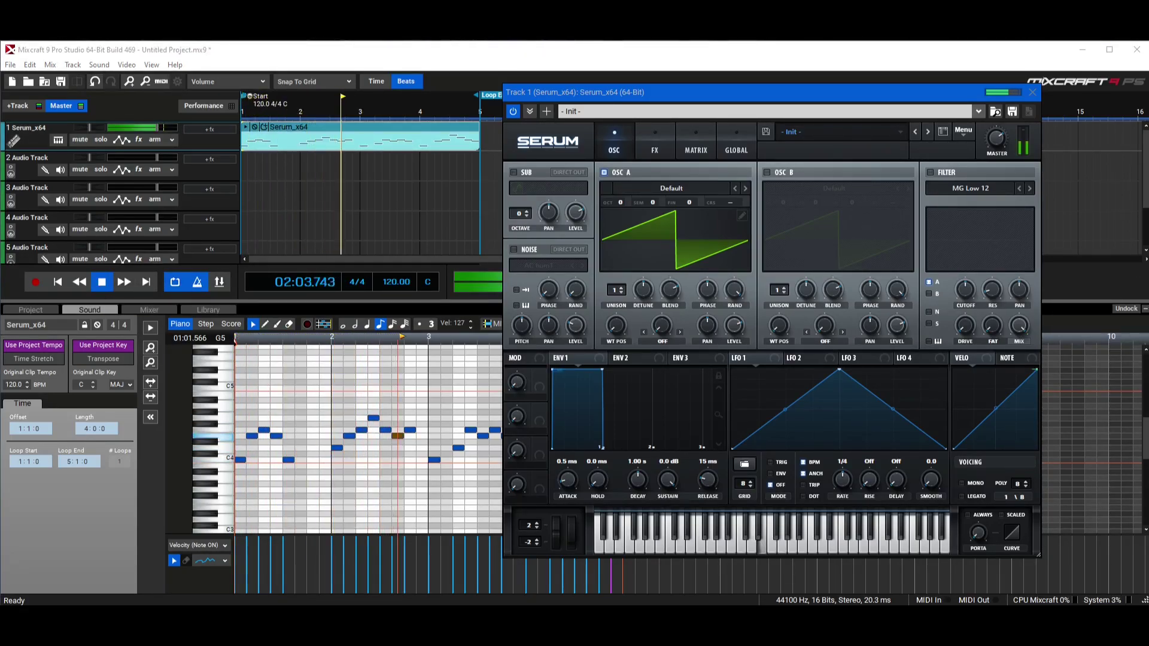
{"action": "left_click_drag", "start_coordinate": [699, 94], "coordinate": [693, 95]}
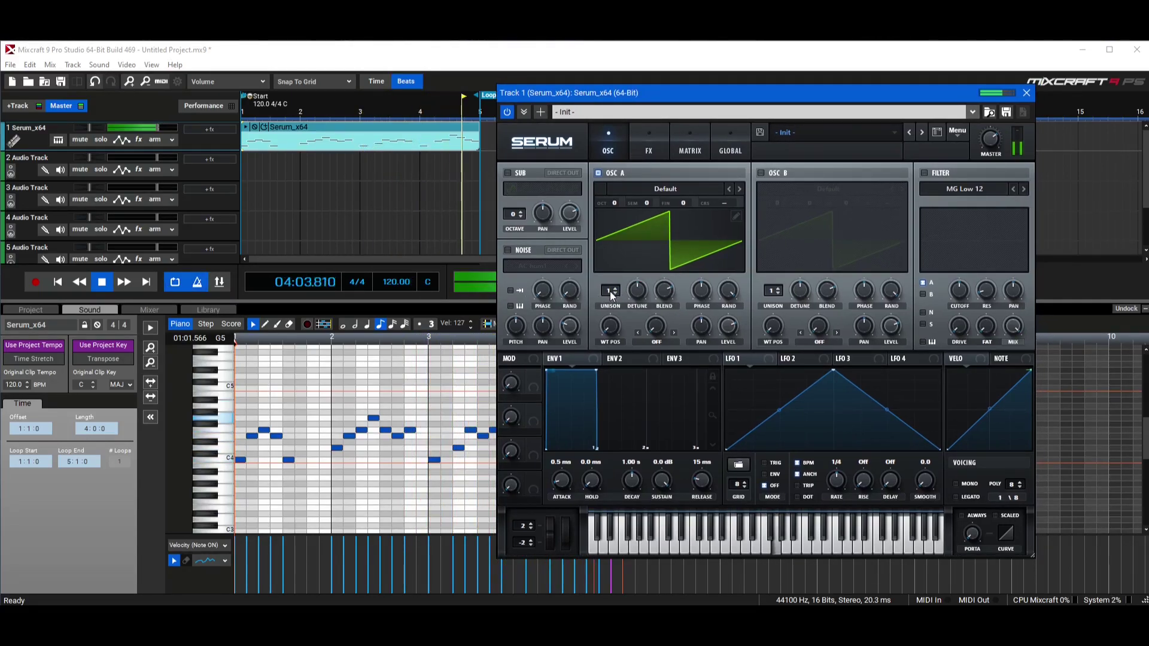
{"action": "key", "text": "space"}
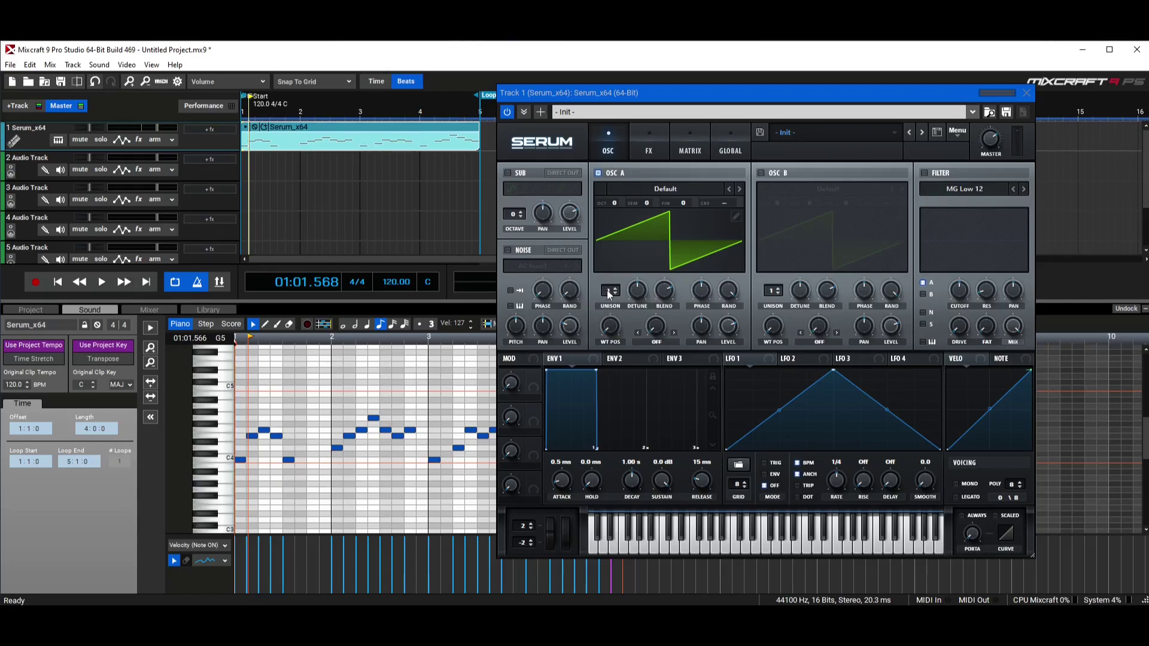
Step: Try oscillator A's unison at 4 and 16 voices, and set it to 7 voices
{"action": "mouse_move", "coordinate": [612, 296]}
{"action": "left_mouse_down"}
{"action": "mouse_move", "coordinate": [620, 266]}
{"action": "mouse_move", "coordinate": [620, 275]}
{"action": "left_mouse_up"}
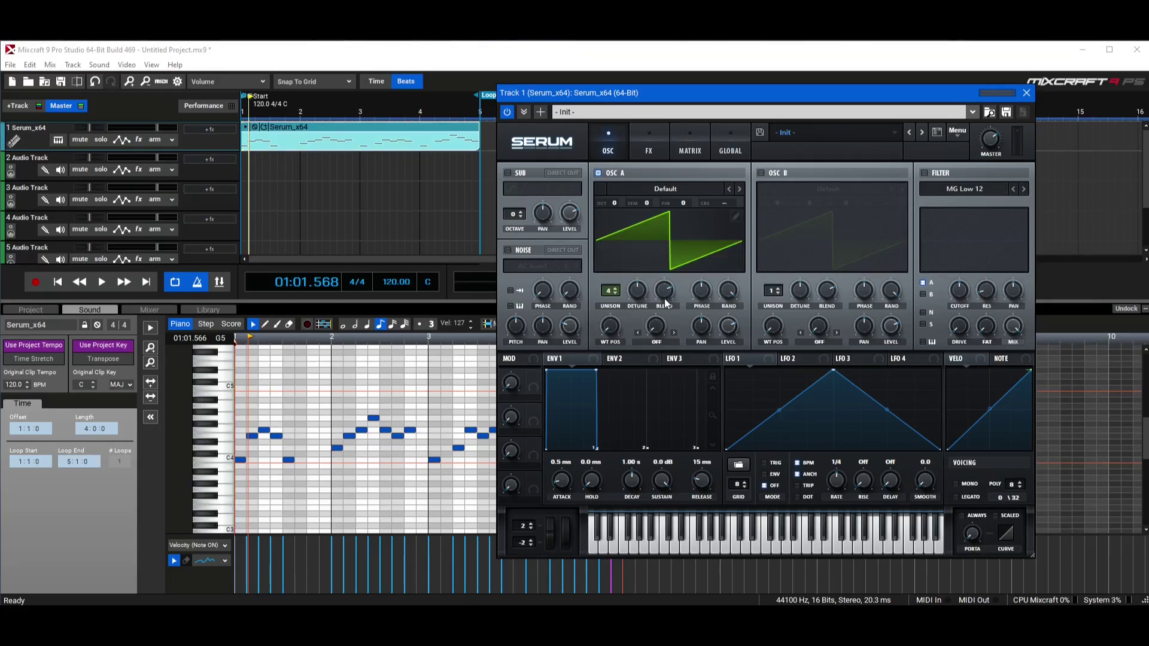
{"action": "scroll", "coordinate": [609, 292], "scroll_direction": "up", "scroll_amount": 1}
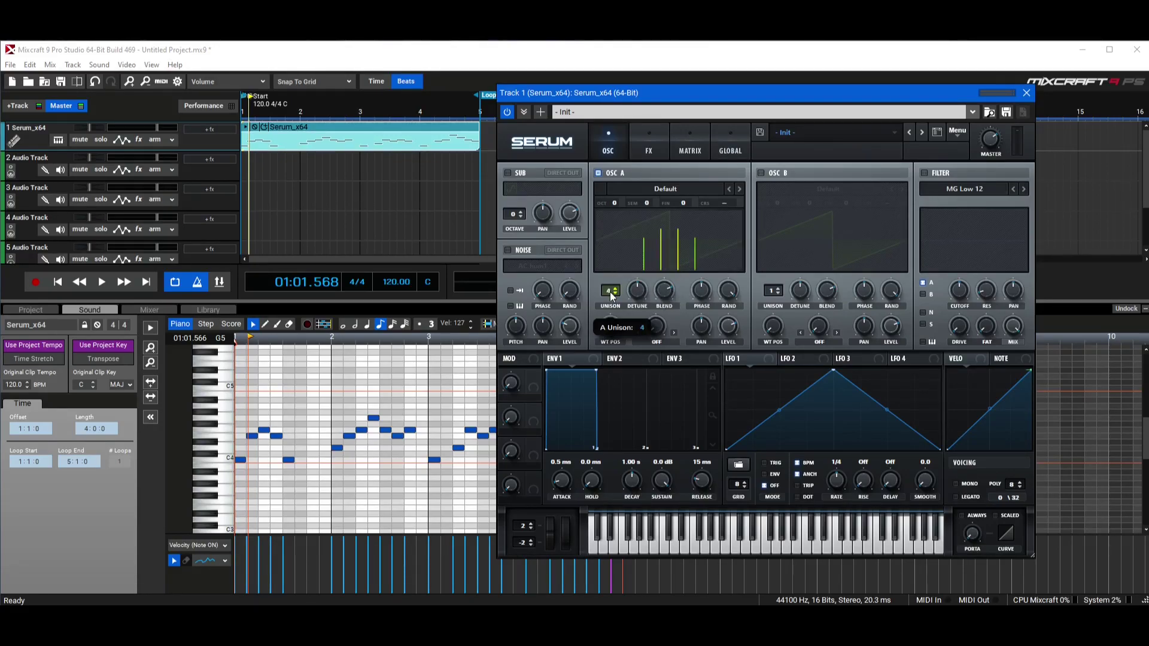
{"action": "scroll", "coordinate": [612, 293], "scroll_direction": "down", "scroll_amount": 1}
{"action": "left_click_drag", "start_coordinate": [612, 295], "coordinate": [612, 167]}
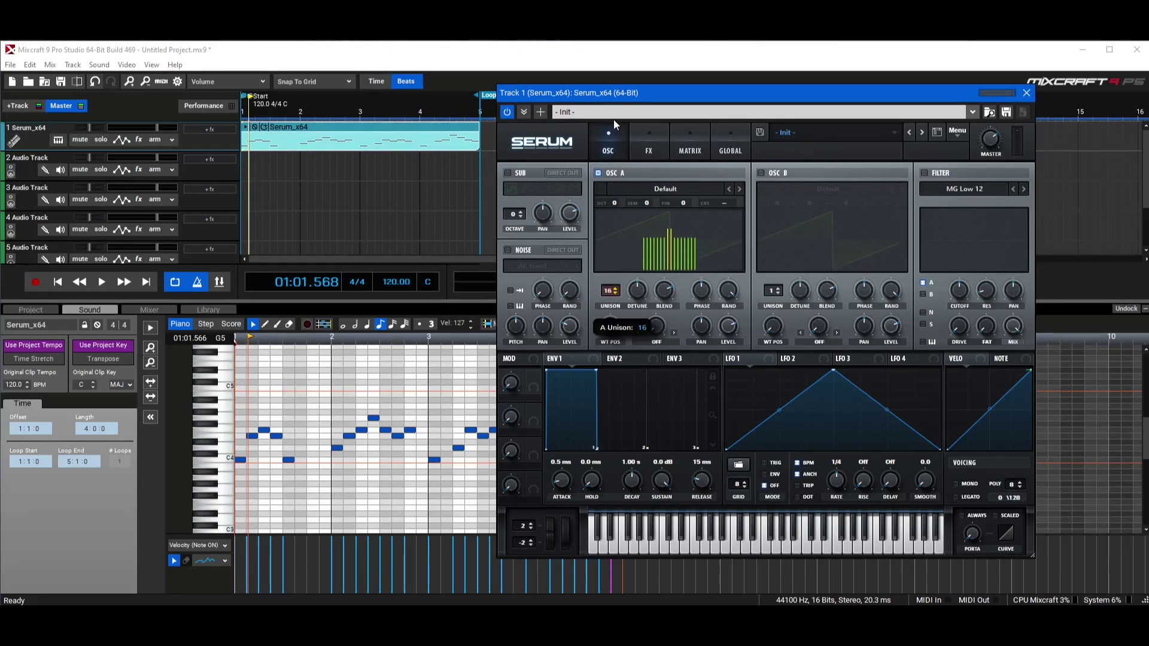
{"action": "left_click_drag", "start_coordinate": [614, 124], "coordinate": [620, 401]}
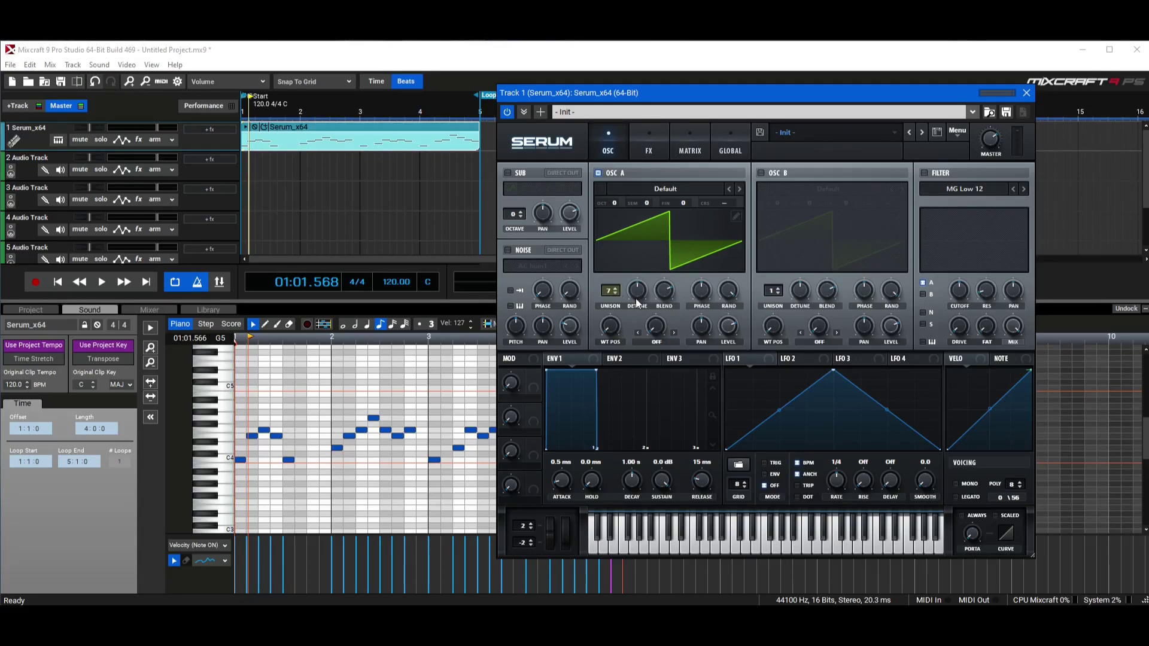
Step: Try oscillator A's unison detune at about 0.01 and 0.95 to compare narrow and wide voice spreads
{"action": "left_click_drag", "start_coordinate": [640, 295], "coordinate": [637, 342]}
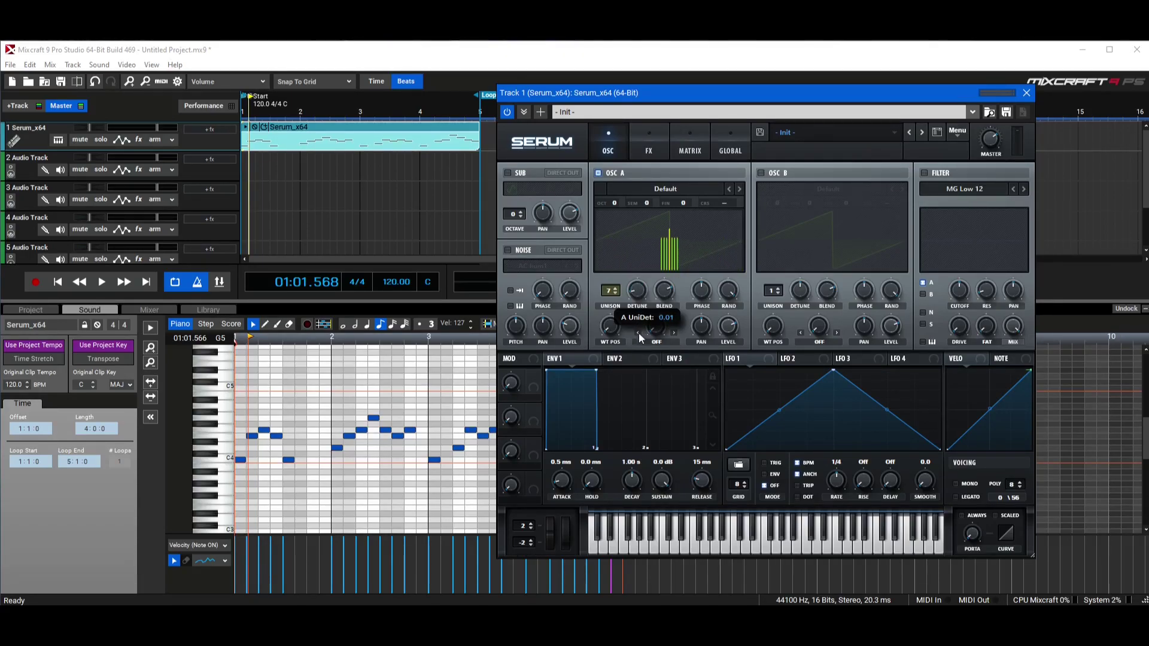
{"action": "left_click_drag", "start_coordinate": [638, 332], "coordinate": [650, 236]}
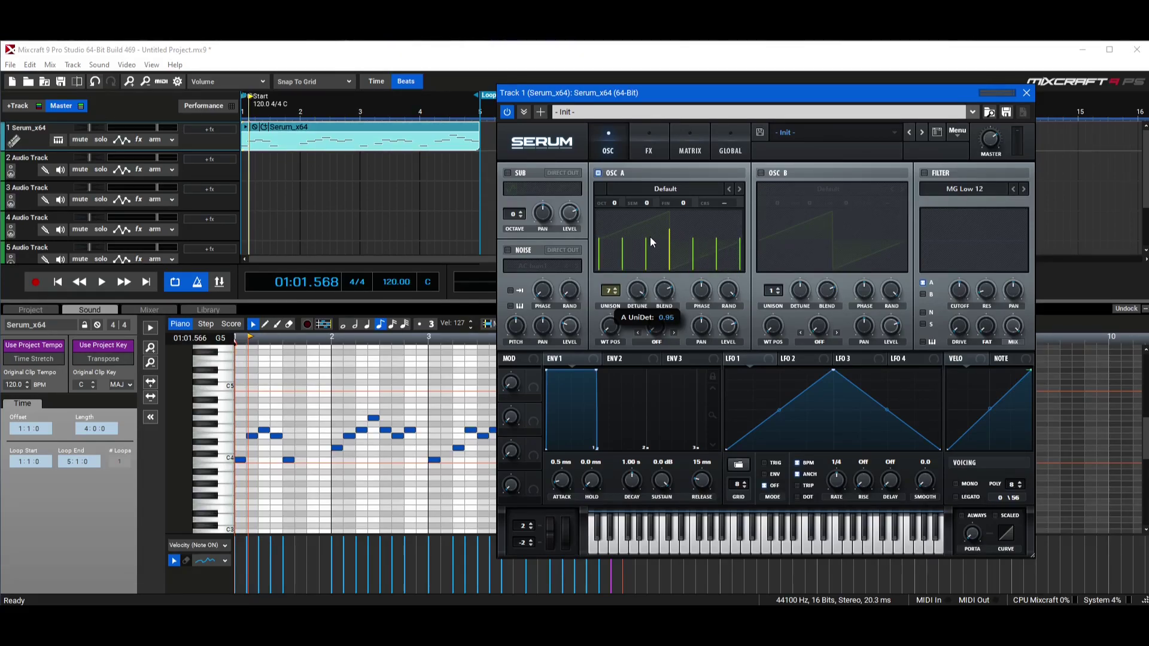
{"action": "left_click_drag", "start_coordinate": [650, 236], "coordinate": [639, 347]}
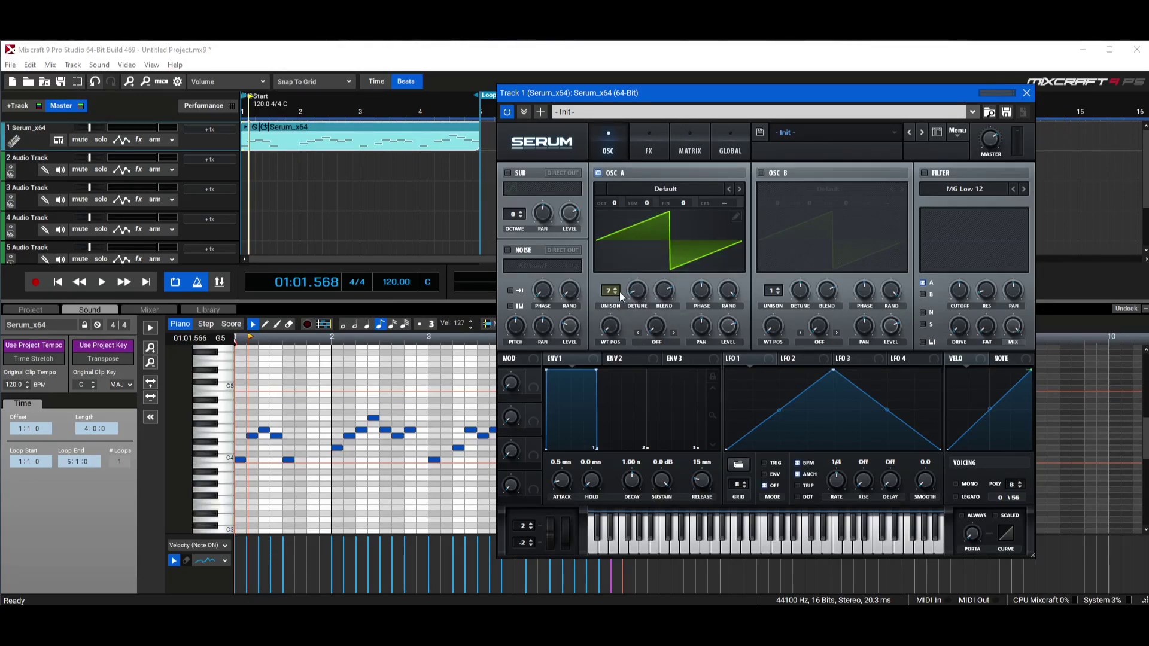
Step: Set oscillator A's unison detune to 0.10 while auditioning the looped melody
{"action": "left_click_drag", "start_coordinate": [640, 301], "coordinate": [650, 286]}
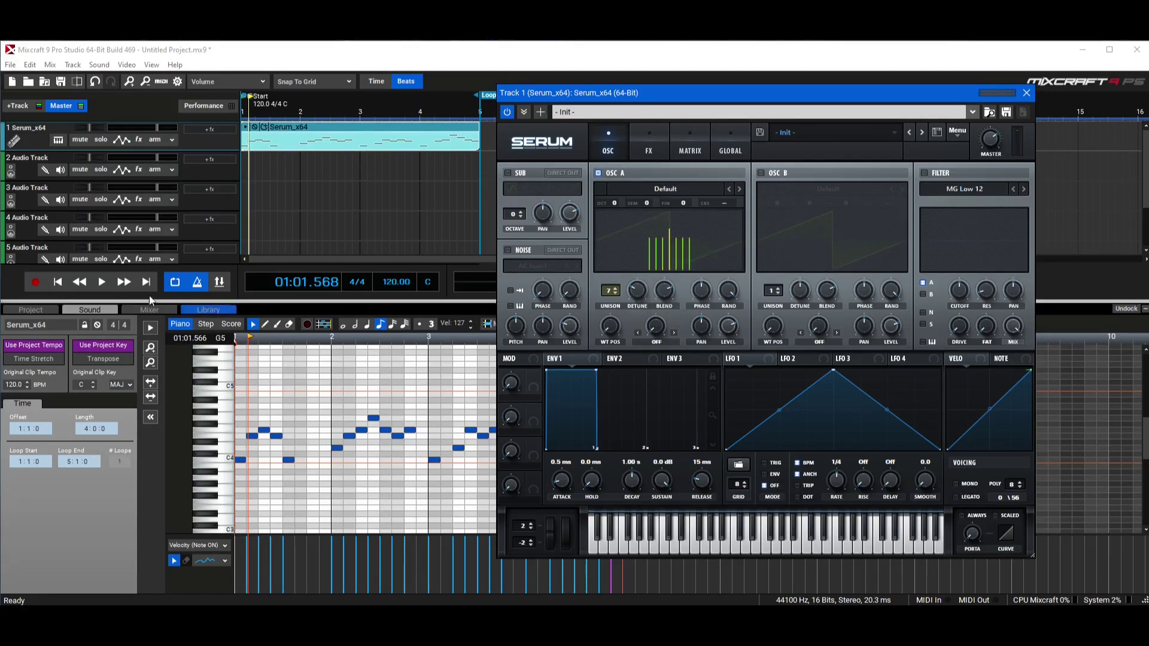
{"action": "left_click", "coordinate": [103, 282]}
{"action": "left_click", "coordinate": [103, 283]}
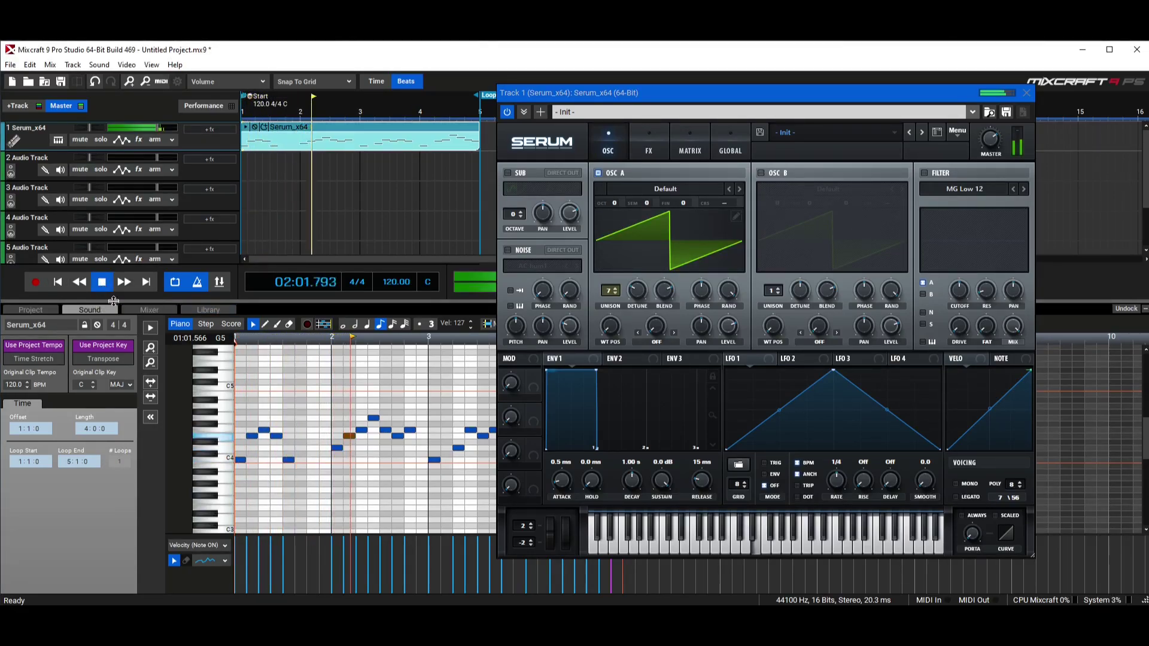
{"action": "mouse_move", "coordinate": [638, 293]}
{"action": "left_mouse_down"}
{"action": "mouse_move", "coordinate": [658, 221]}
{"action": "mouse_move", "coordinate": [641, 333]}
{"action": "mouse_move", "coordinate": [644, 293]}
{"action": "left_mouse_up"}
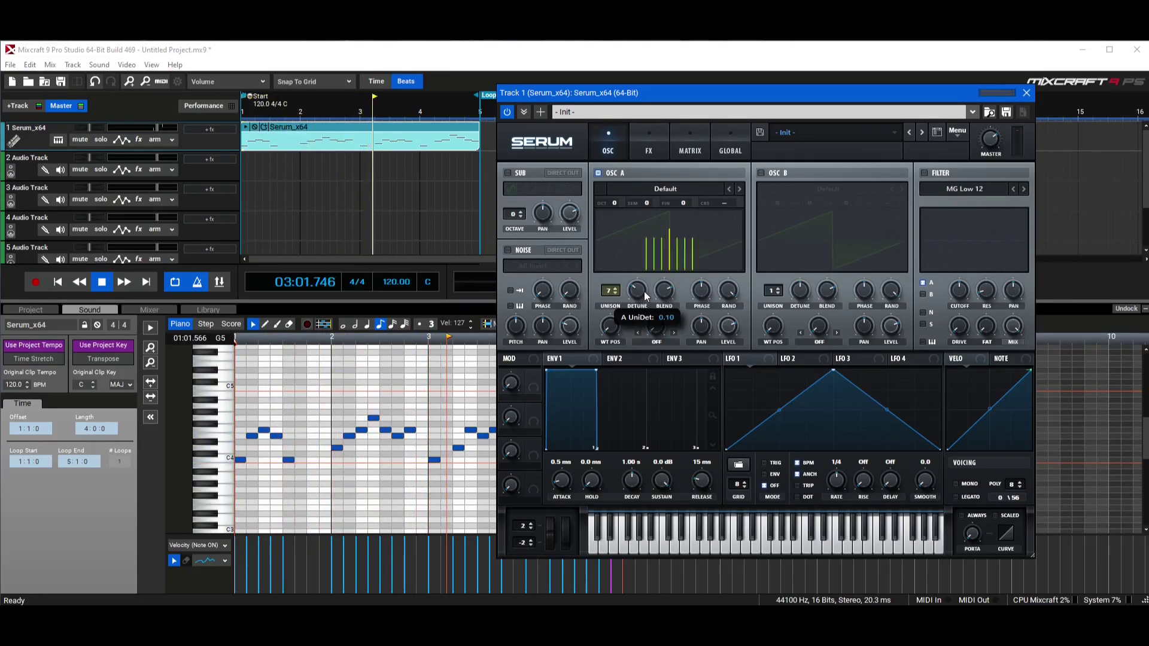
{"action": "left_click", "coordinate": [102, 282]}
{"action": "left_click", "coordinate": [101, 282]}
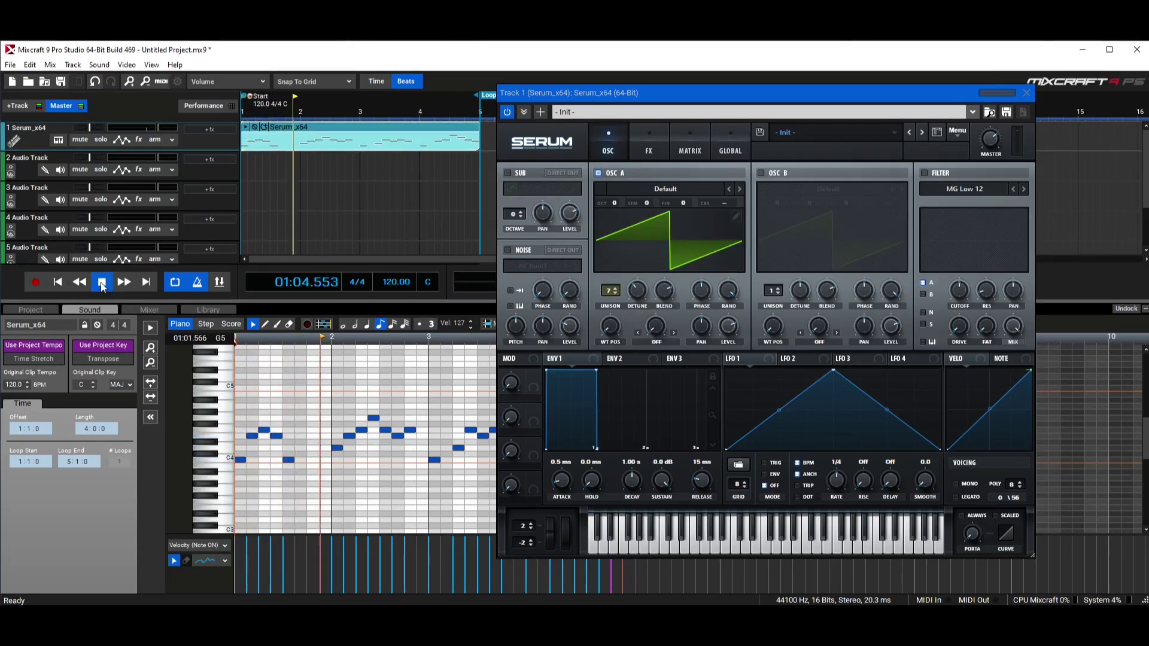
{"action": "left_click", "coordinate": [102, 282]}
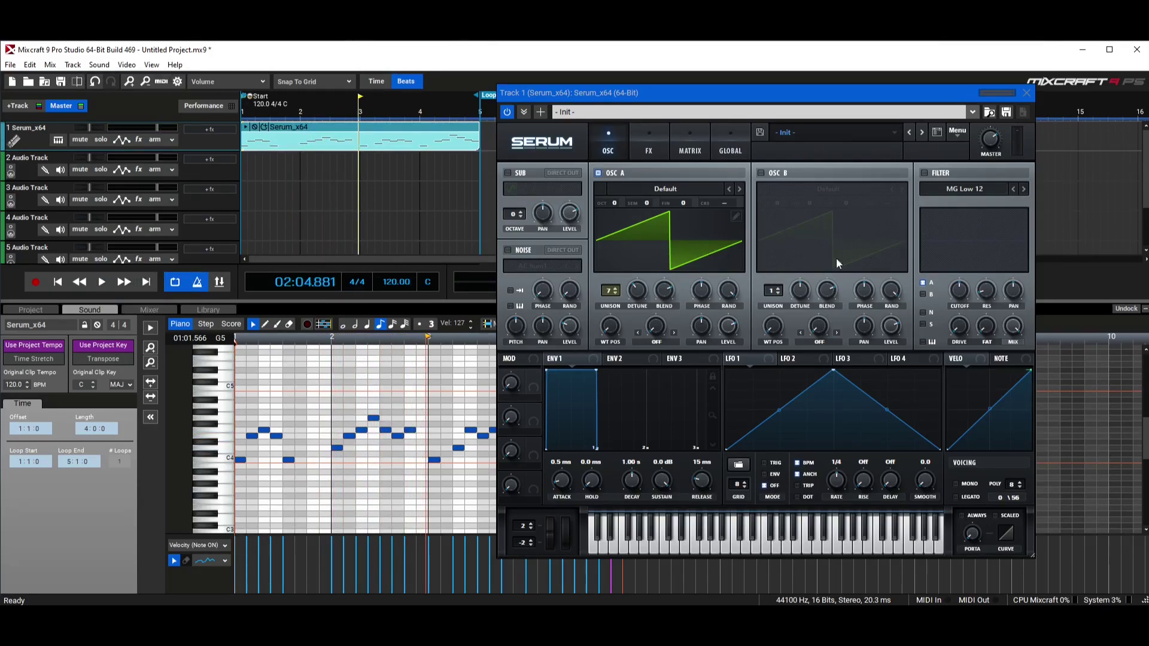
Step: Load the analog wavetable Analog_BD_Sin into oscillator A and audition the melody from the start
{"action": "left_click", "coordinate": [666, 188]}
{"action": "mouse_move", "coordinate": [659, 204]}
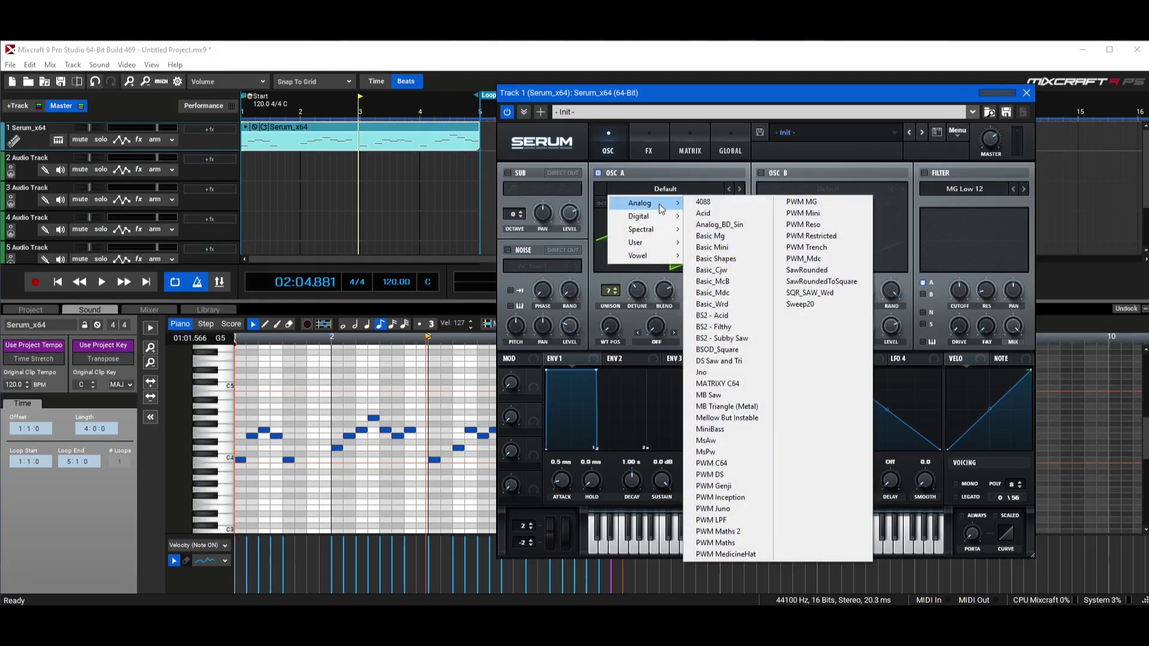
{"action": "mouse_move", "coordinate": [654, 232]}
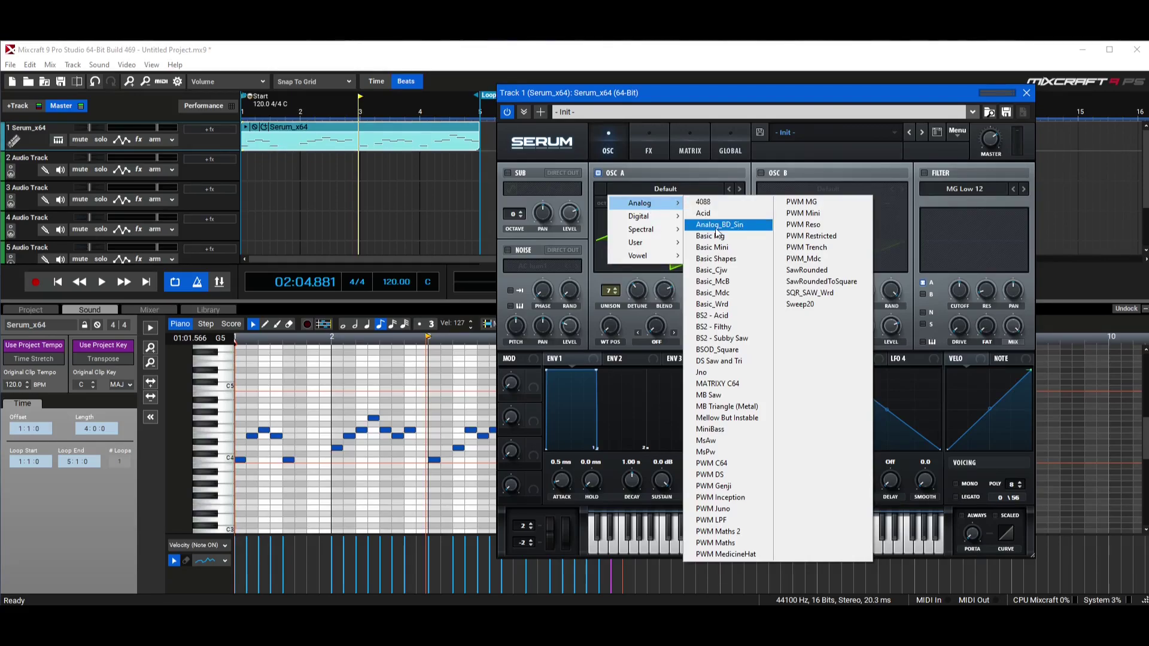
{"action": "left_click", "coordinate": [751, 233]}
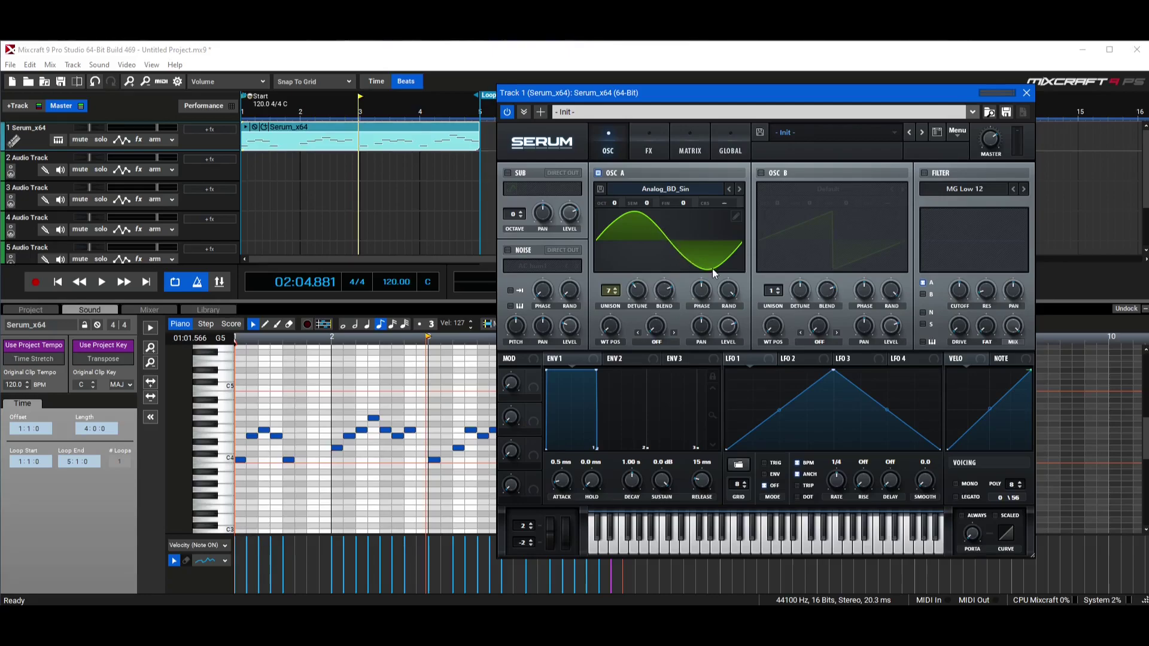
{"action": "left_click", "coordinate": [58, 282]}
{"action": "left_click", "coordinate": [97, 285]}
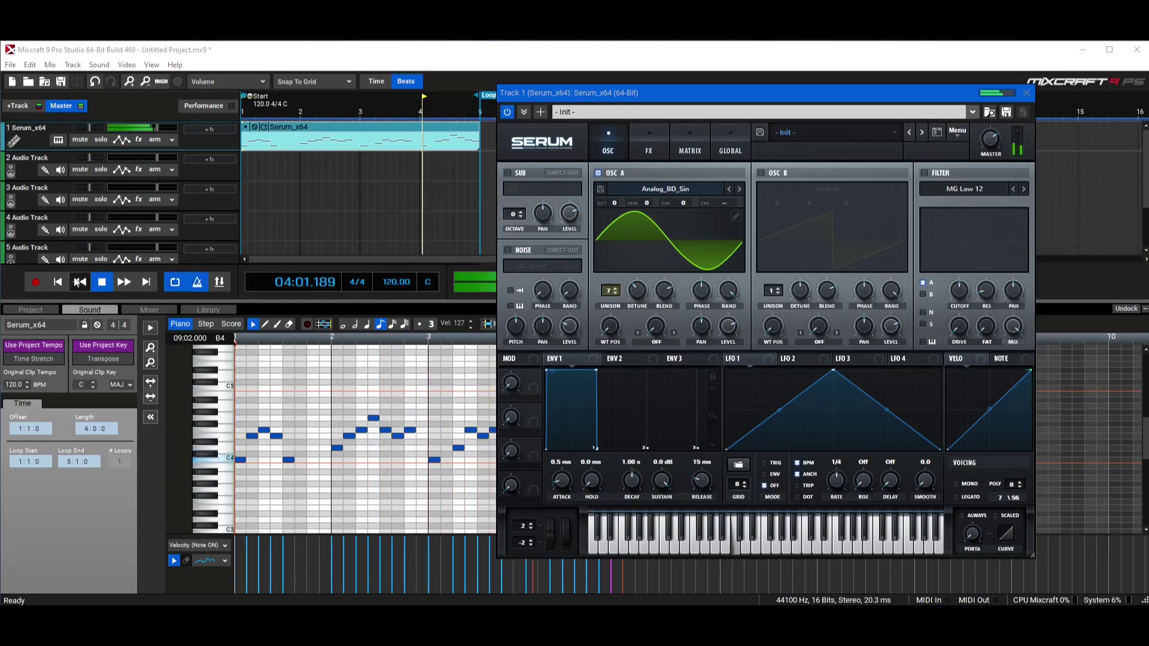
{"action": "left_click", "coordinate": [101, 282]}
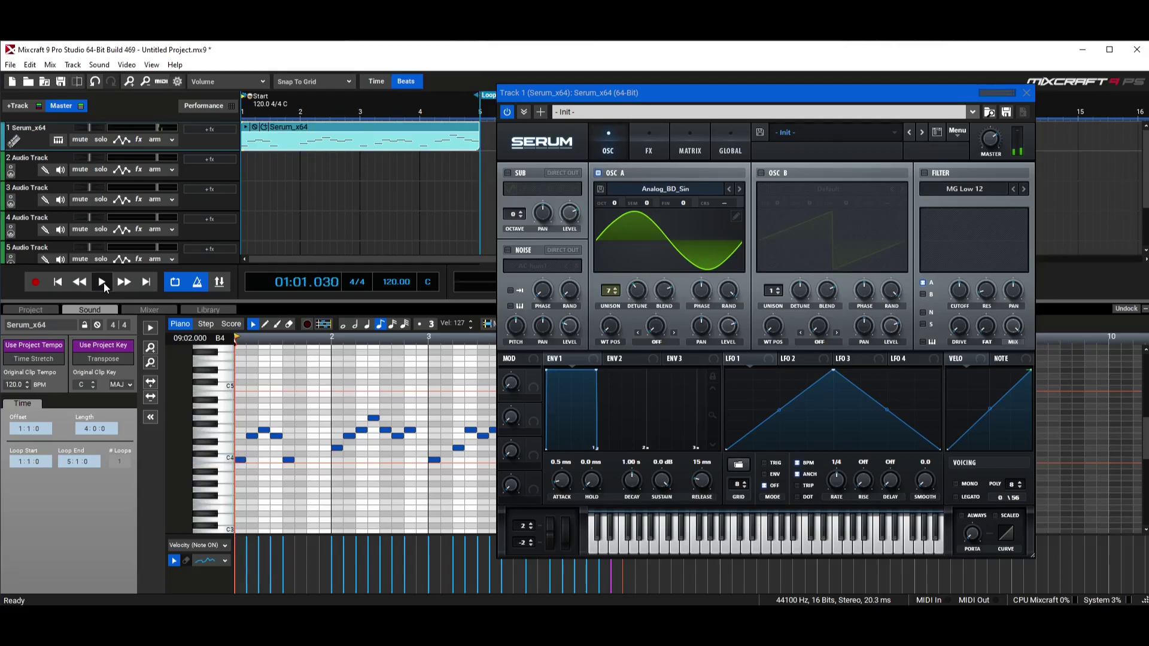
Step: Enable mono voicing, try an Envelope 1 attack of 232 ms and play the melody
{"action": "left_click_drag", "start_coordinate": [639, 90], "coordinate": [613, 89]}
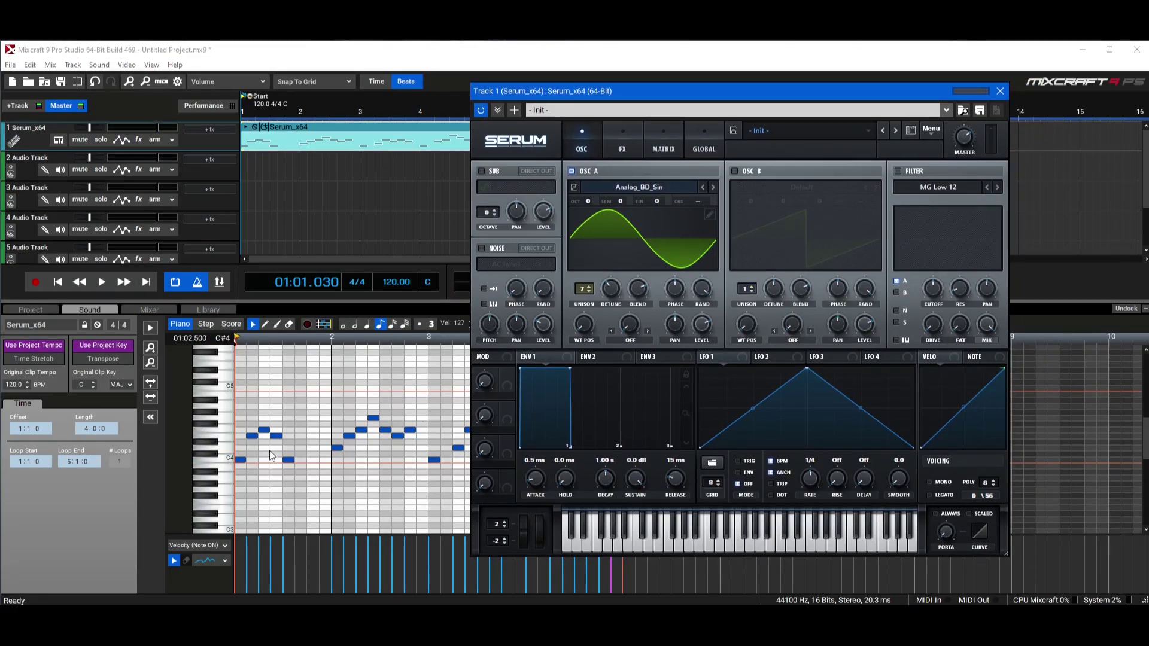
{"action": "left_click", "coordinate": [931, 481]}
{"action": "left_click_drag", "start_coordinate": [541, 479], "coordinate": [544, 443]}
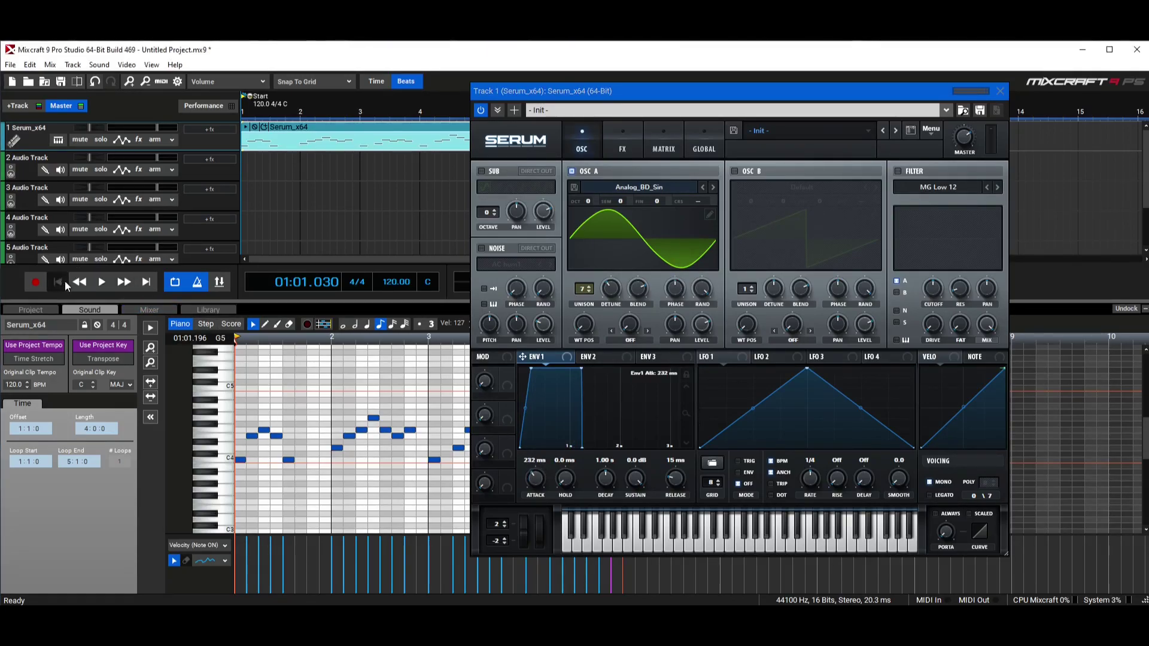
{"action": "left_click", "coordinate": [101, 282]}
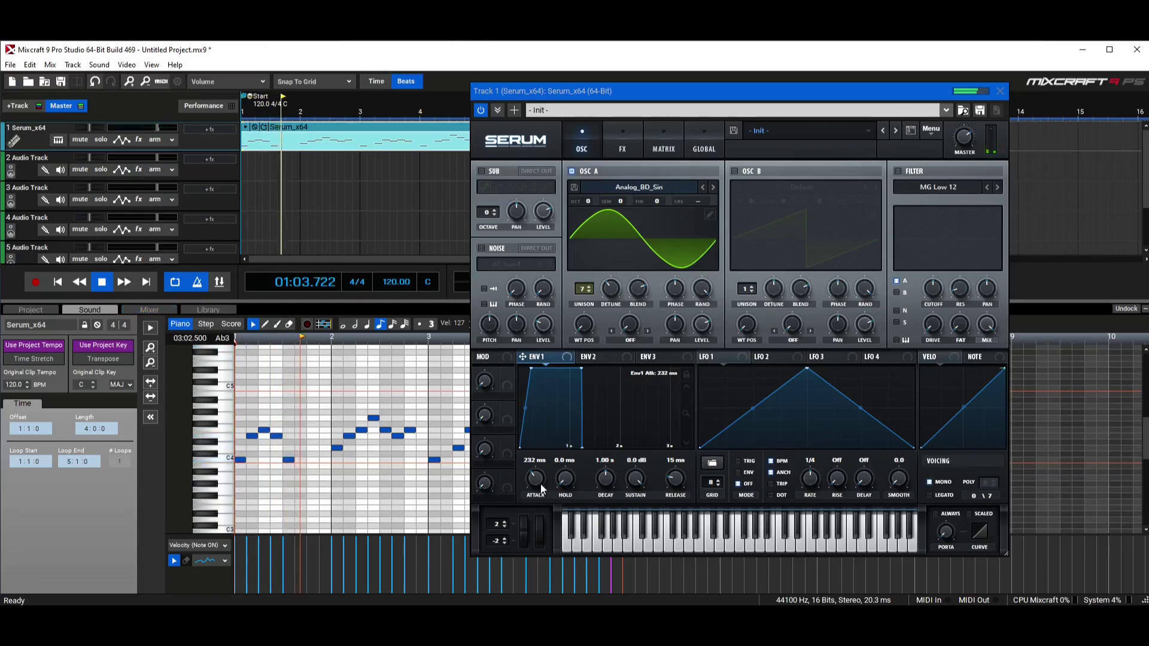
Step: Set Envelope 1's attack to 0.0 ms and replay the melody from the start
{"action": "left_click_drag", "start_coordinate": [540, 483], "coordinate": [536, 515]}
{"action": "left_click", "coordinate": [102, 282]}
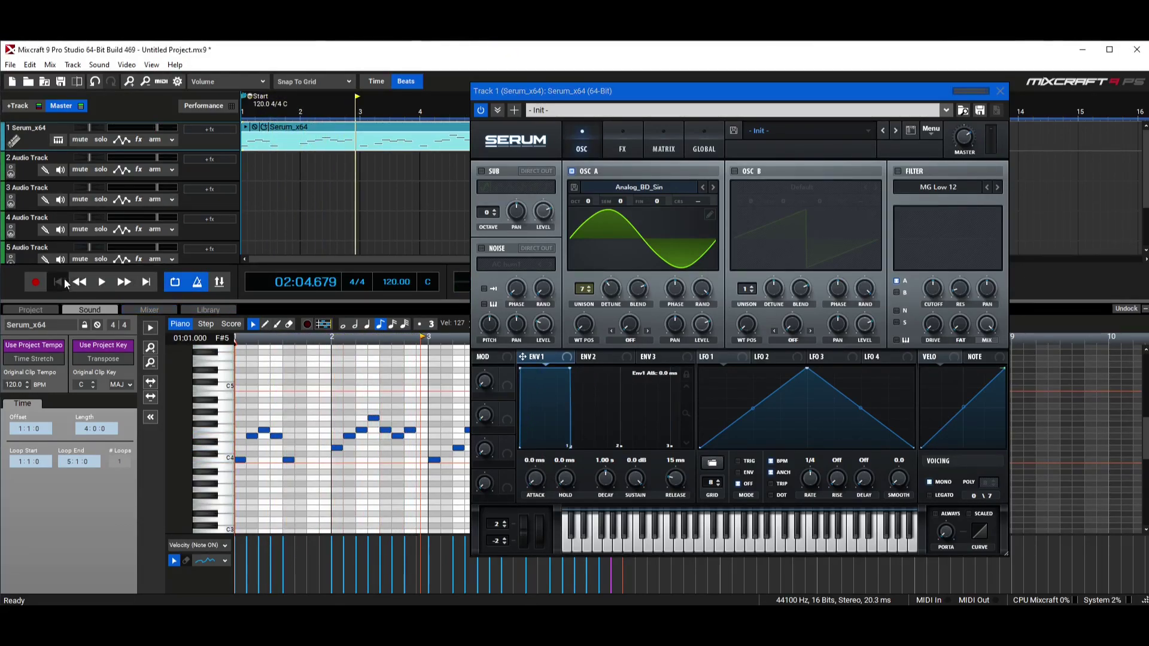
{"action": "left_click", "coordinate": [58, 282]}
{"action": "left_click", "coordinate": [102, 282]}
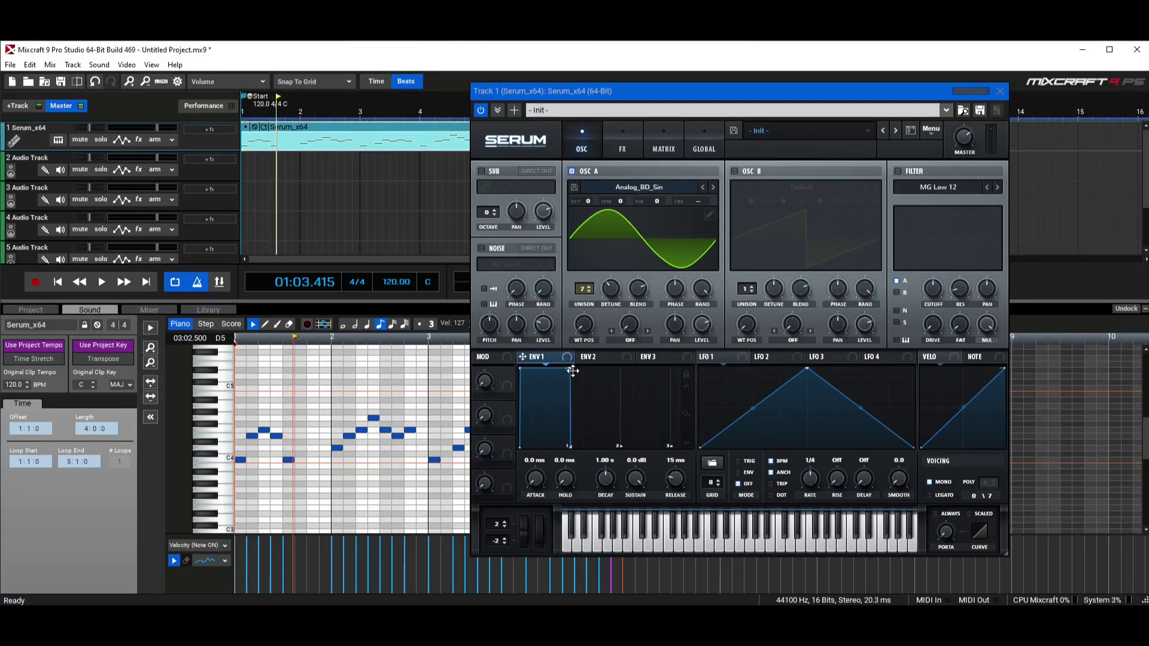
Step: Shape Envelope 1 as a pluck with sustain at -oo dB, decay 653 ms and attack 1.5 ms while playing the loop
{"action": "left_click_drag", "start_coordinate": [572, 371], "coordinate": [556, 473]}
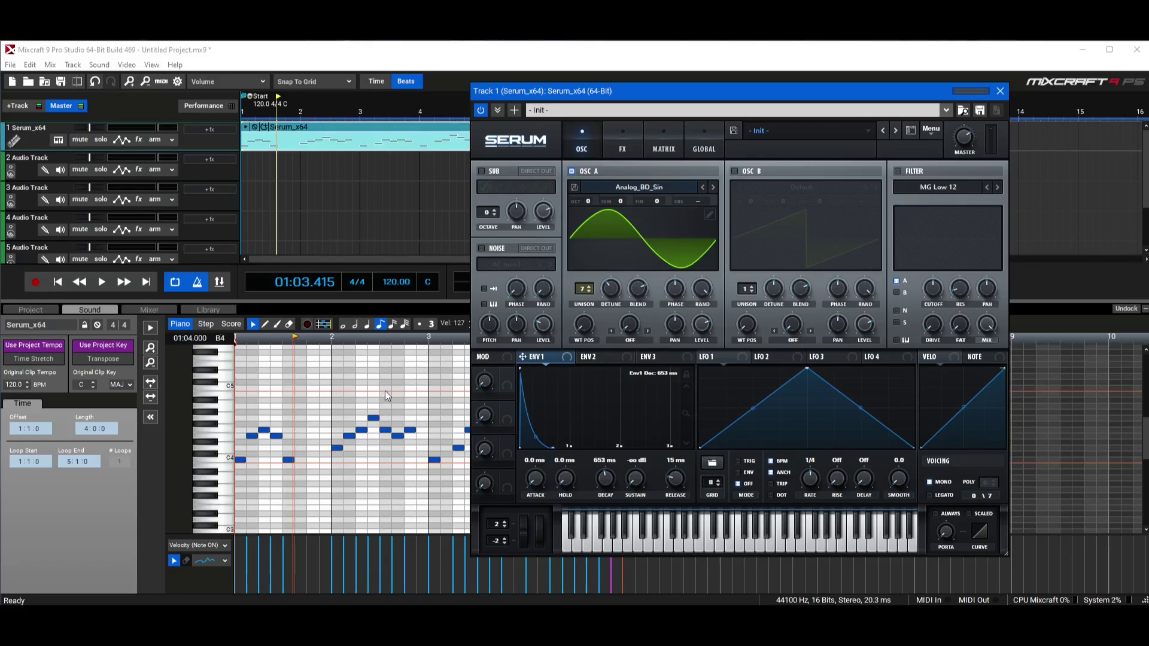
{"action": "scroll", "coordinate": [304, 462], "scroll_direction": "up", "scroll_amount": 1}
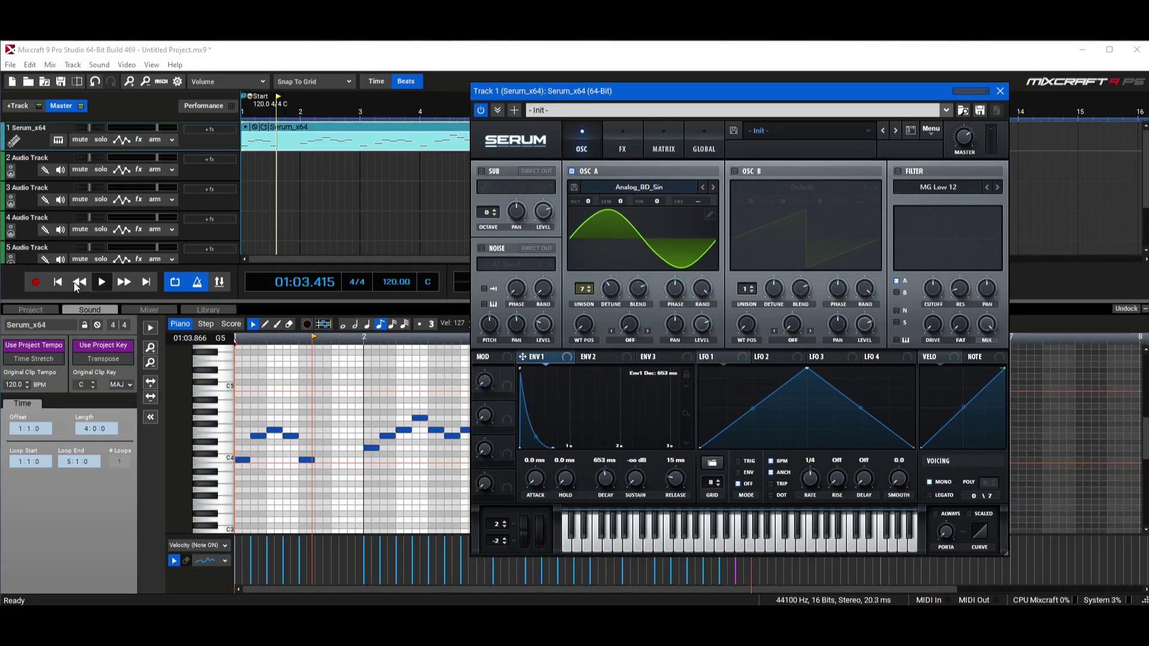
{"action": "left_click", "coordinate": [103, 283]}
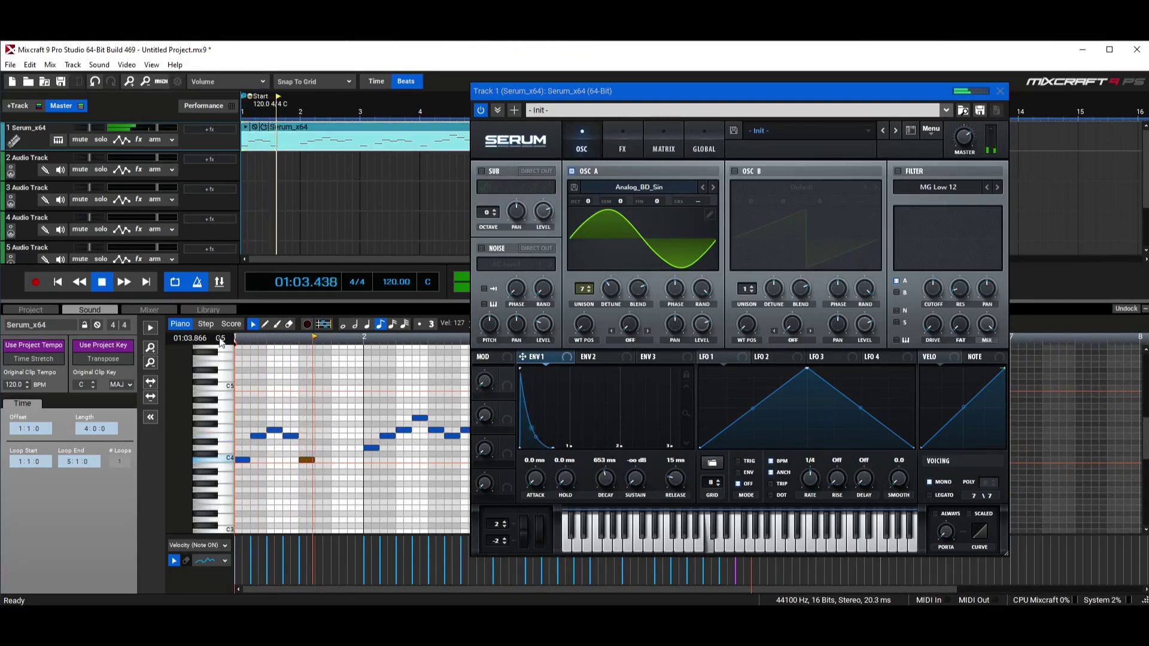
{"action": "left_click_drag", "start_coordinate": [537, 477], "coordinate": [539, 475]}
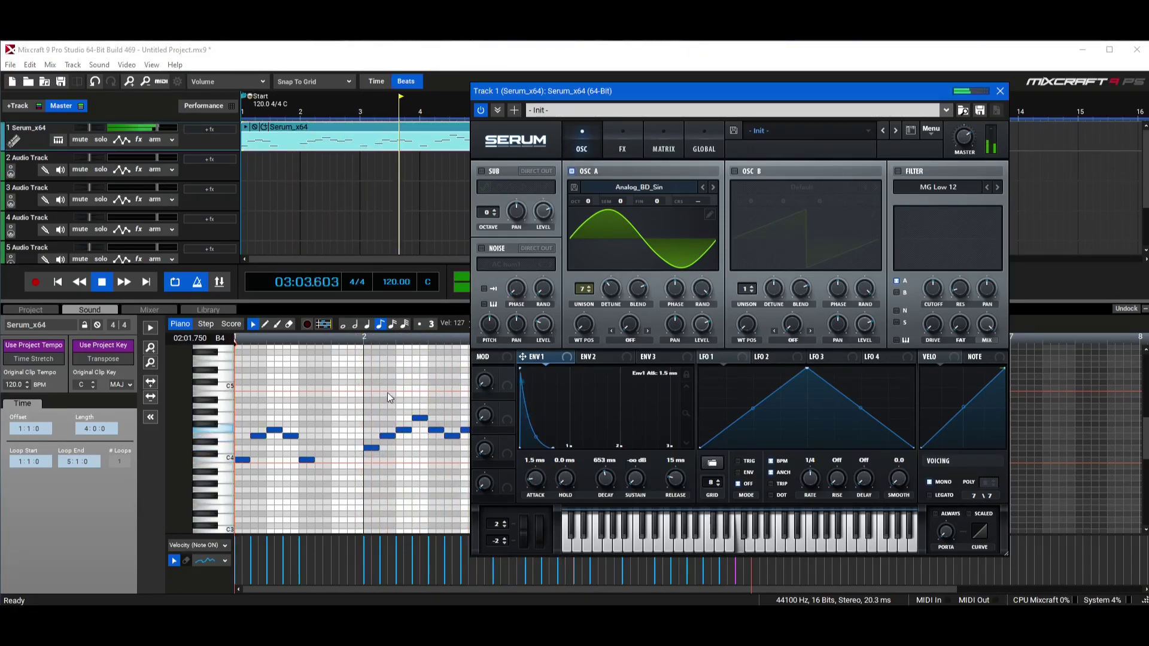
Step: Stop playback and try Envelope 1 release times of 800 ms and 5.45 s, auditioning the C5 key
{"action": "key", "text": "space"}
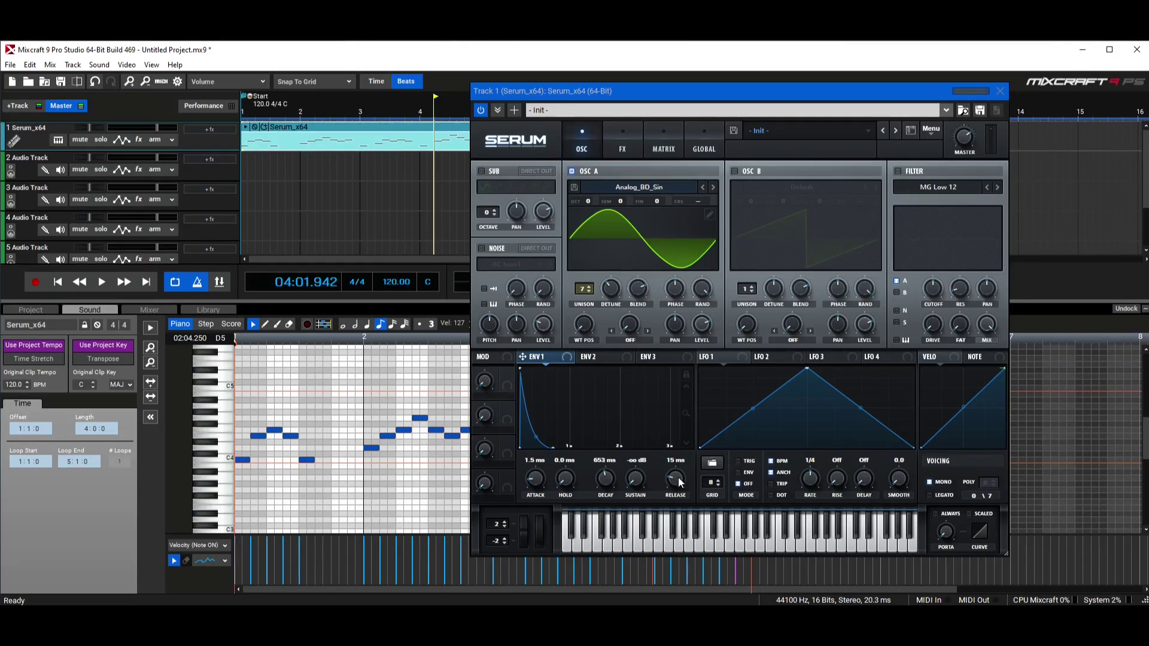
{"action": "left_click_drag", "start_coordinate": [678, 481], "coordinate": [679, 468]}
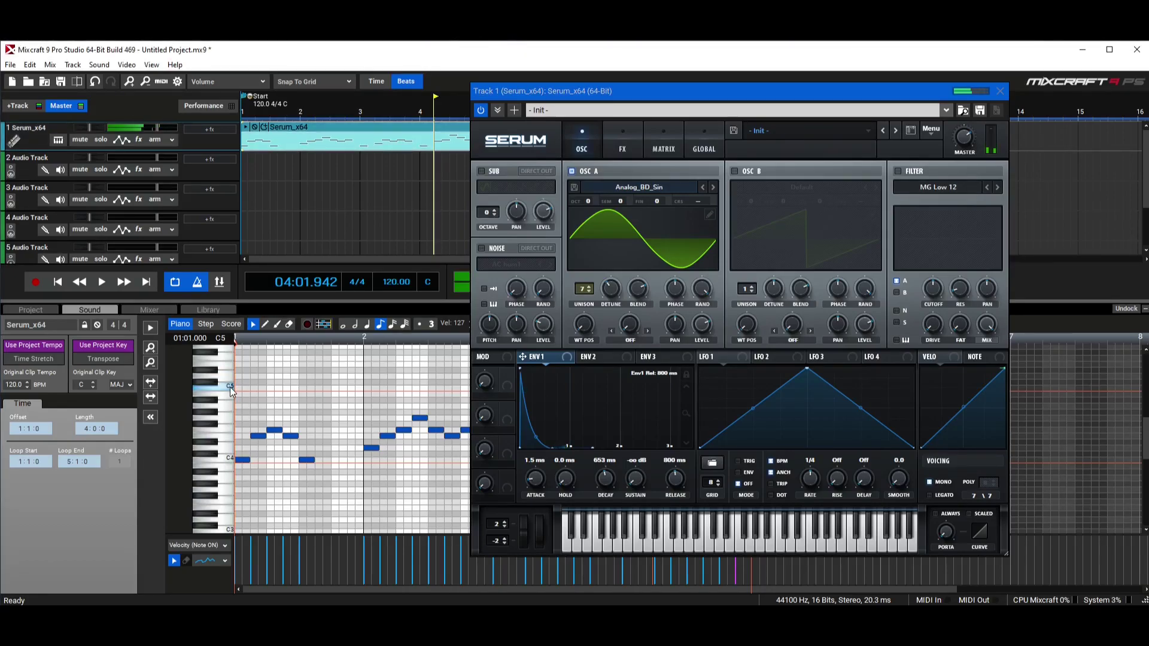
{"action": "left_click_drag", "start_coordinate": [681, 483], "coordinate": [687, 455]}
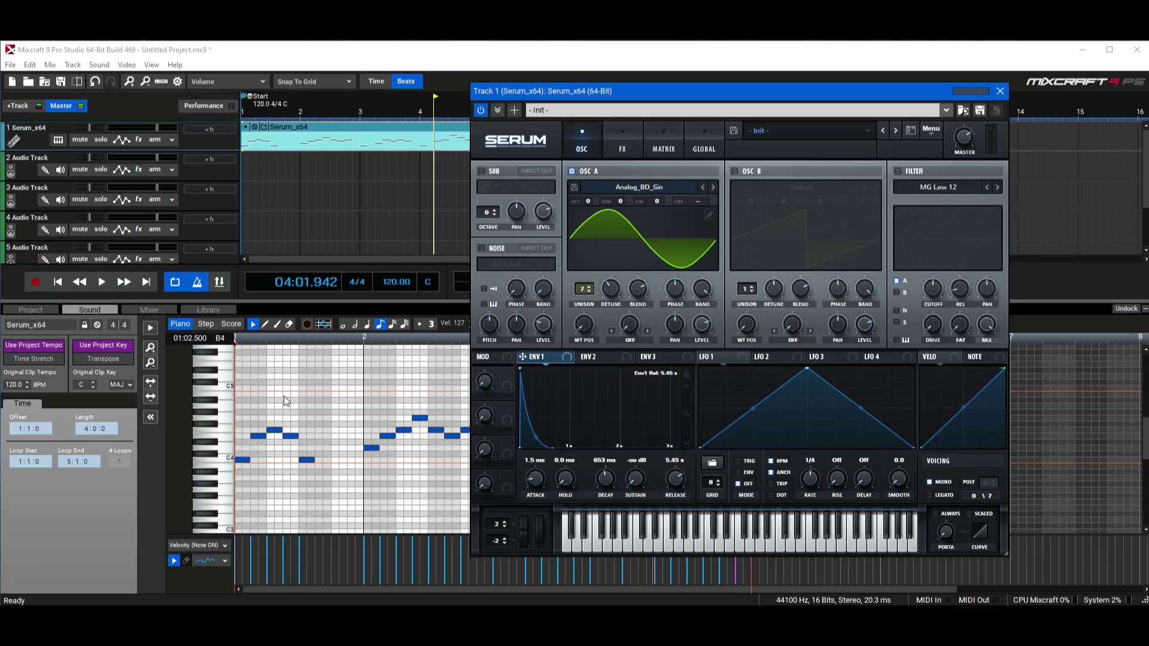
{"action": "left_click", "coordinate": [228, 390]}
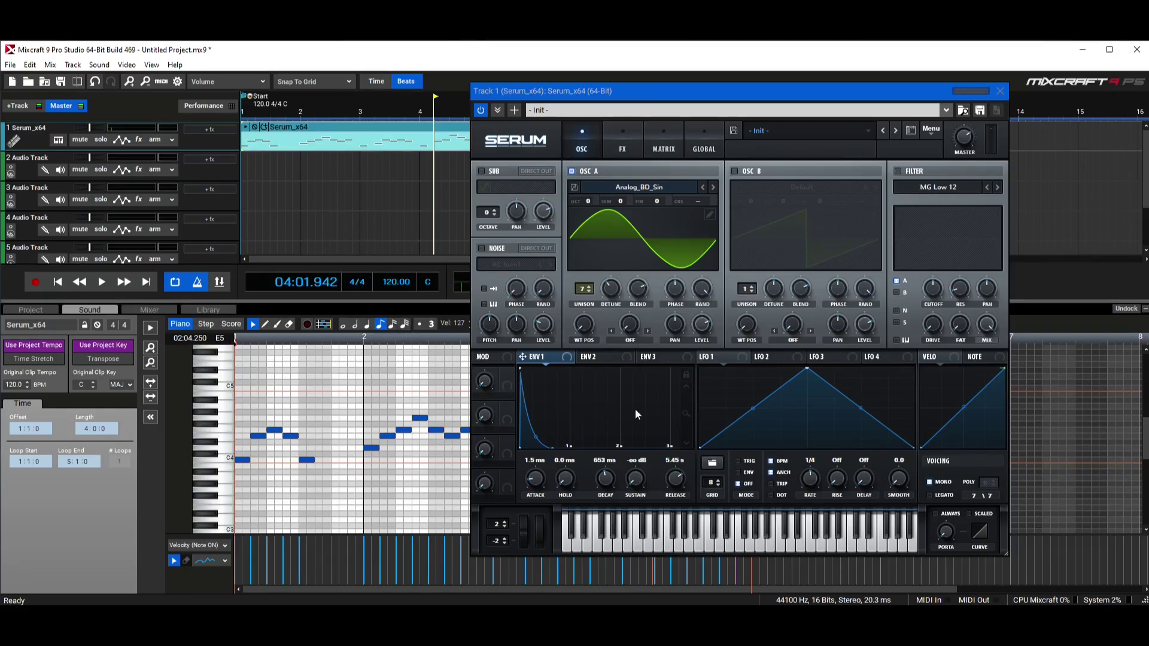
Step: Audition Envelope 1's release at 193 ms on C5, set it to 1.40 s and sound a key again
{"action": "left_click_drag", "start_coordinate": [682, 479], "coordinate": [687, 526]}
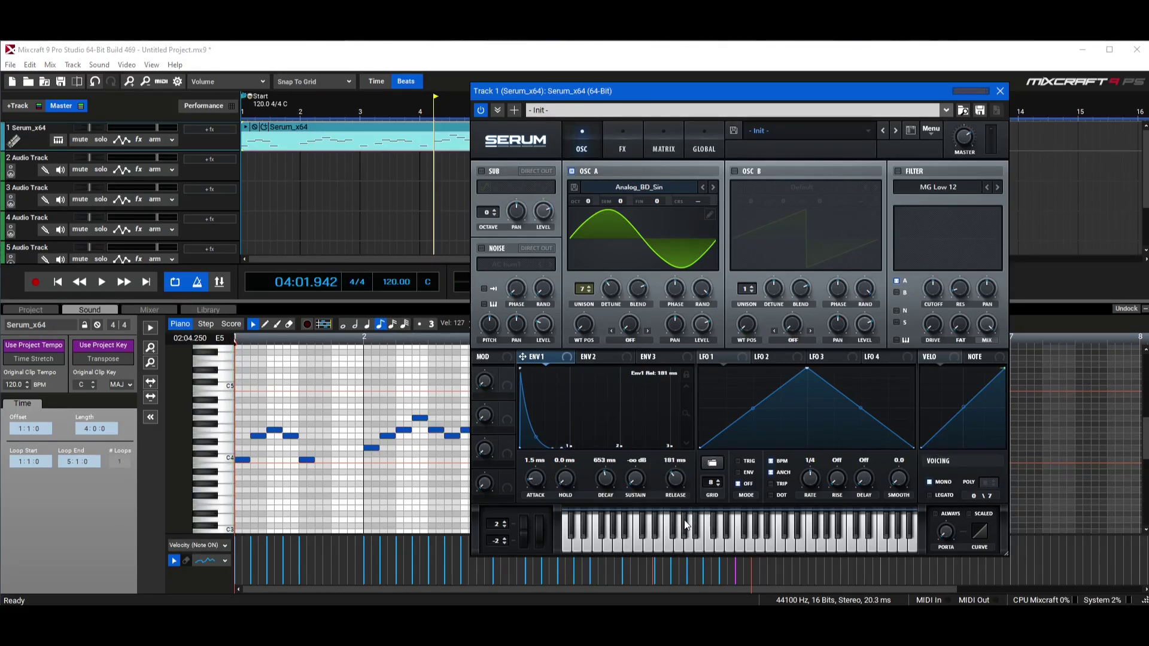
{"action": "left_click", "coordinate": [232, 389]}
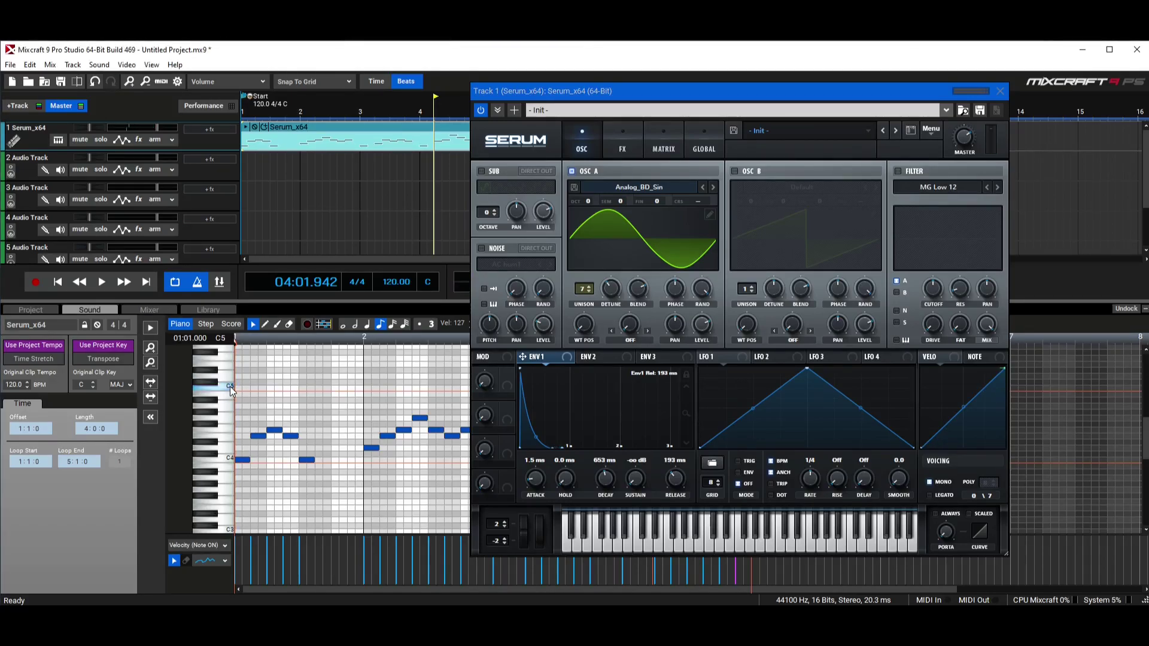
{"action": "left_click", "coordinate": [232, 389]}
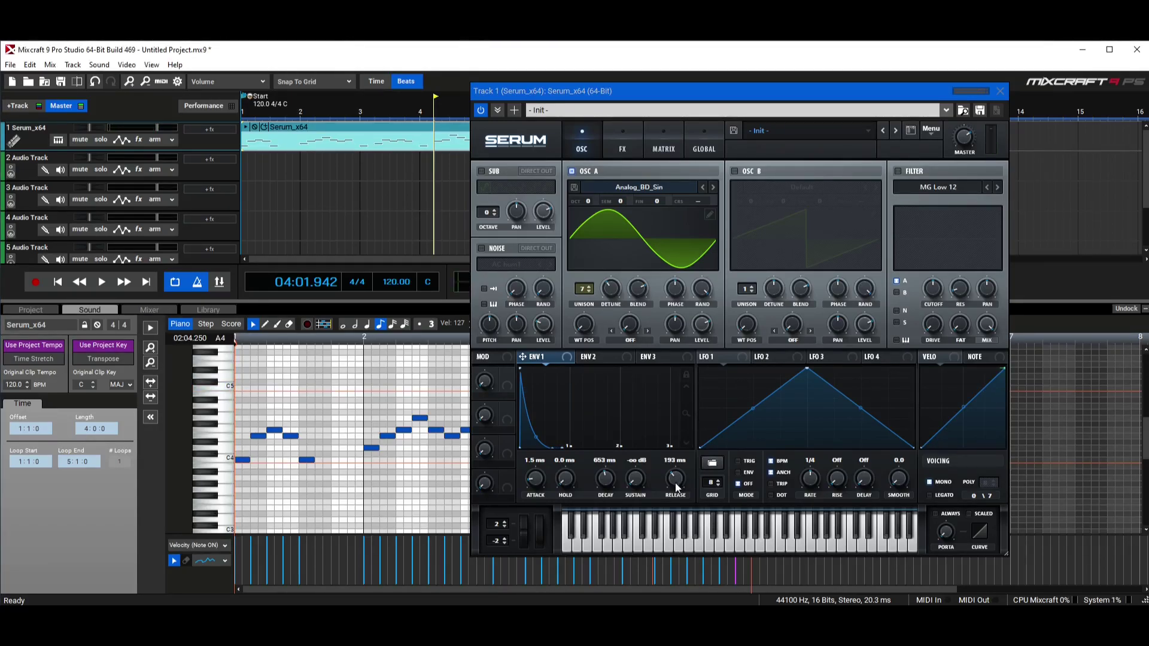
{"action": "left_click_drag", "start_coordinate": [679, 490], "coordinate": [687, 473]}
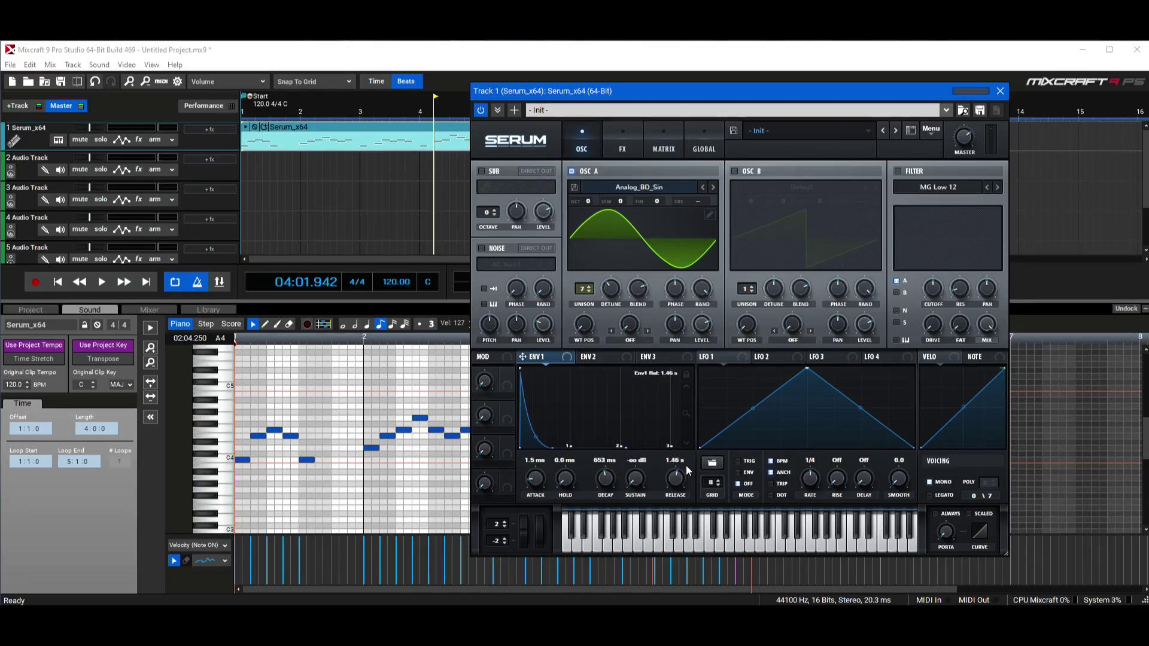
{"action": "left_click", "coordinate": [210, 384]}
Step: Try bending Envelope 1's decay curve sharply inward and play the melody from the start
{"action": "left_click_drag", "start_coordinate": [537, 437], "coordinate": [573, 497]}
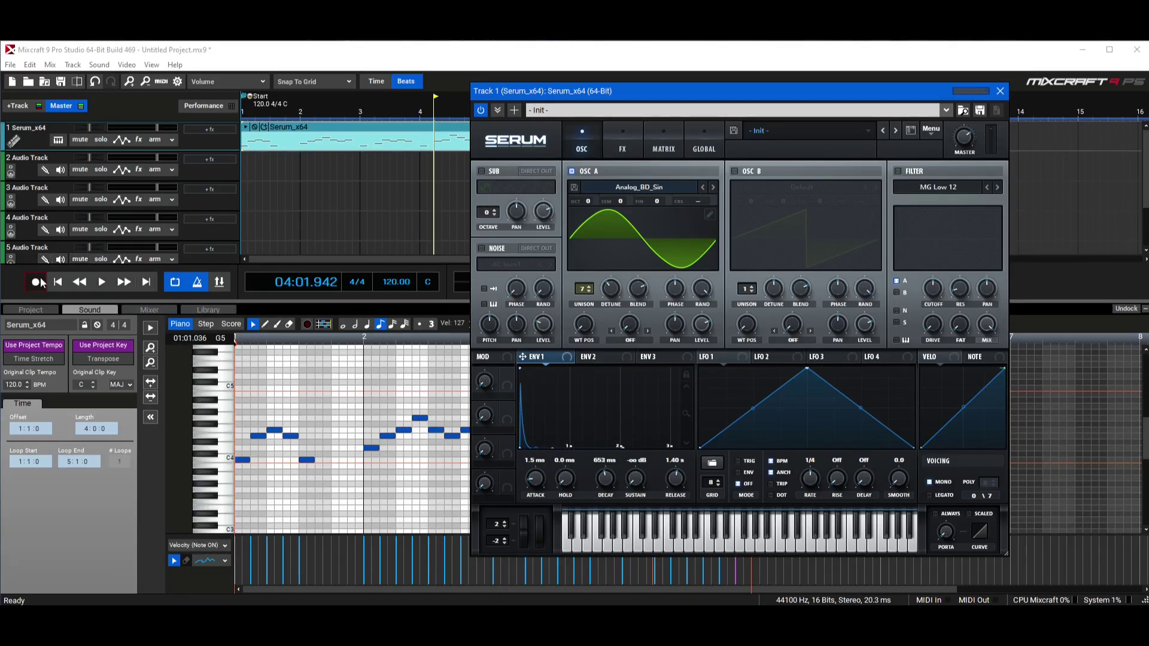
{"action": "left_click", "coordinate": [58, 282]}
{"action": "left_click", "coordinate": [102, 282]}
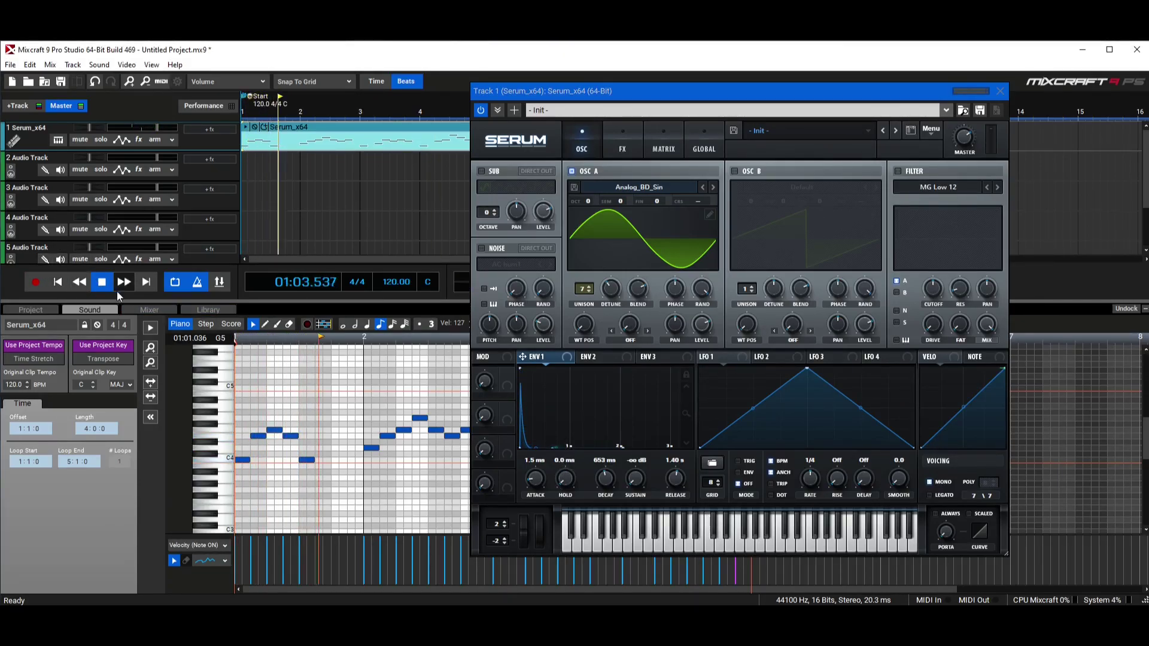
{"action": "key", "text": "space"}
Step: Try an outward-bulging decay curve on Envelope 1, replay the melody and return the curve to a moderate inward bend
{"action": "left_click_drag", "start_coordinate": [544, 448], "coordinate": [553, 393]}
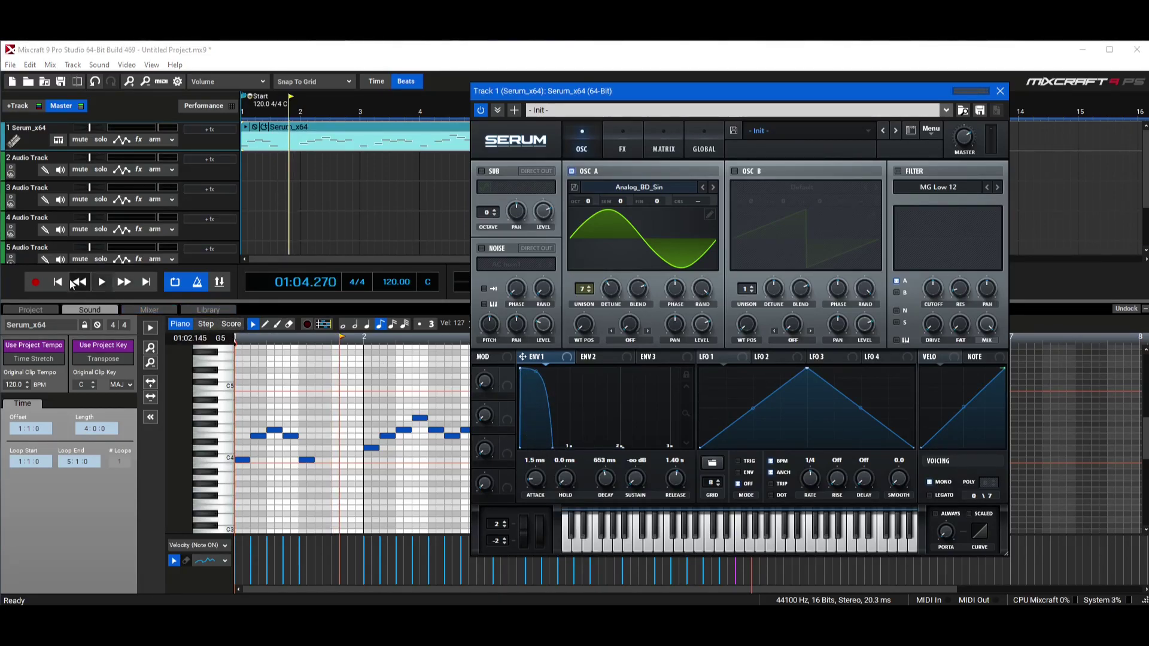
{"action": "left_click", "coordinate": [71, 284]}
{"action": "left_click", "coordinate": [103, 284]}
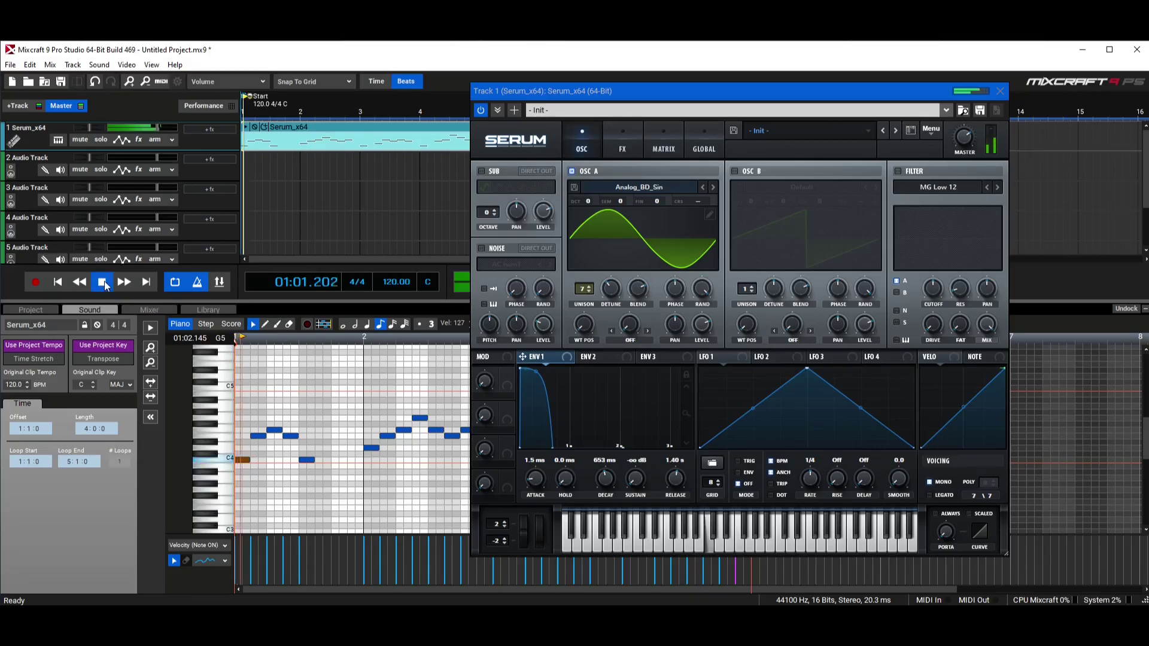
{"action": "key", "text": "space"}
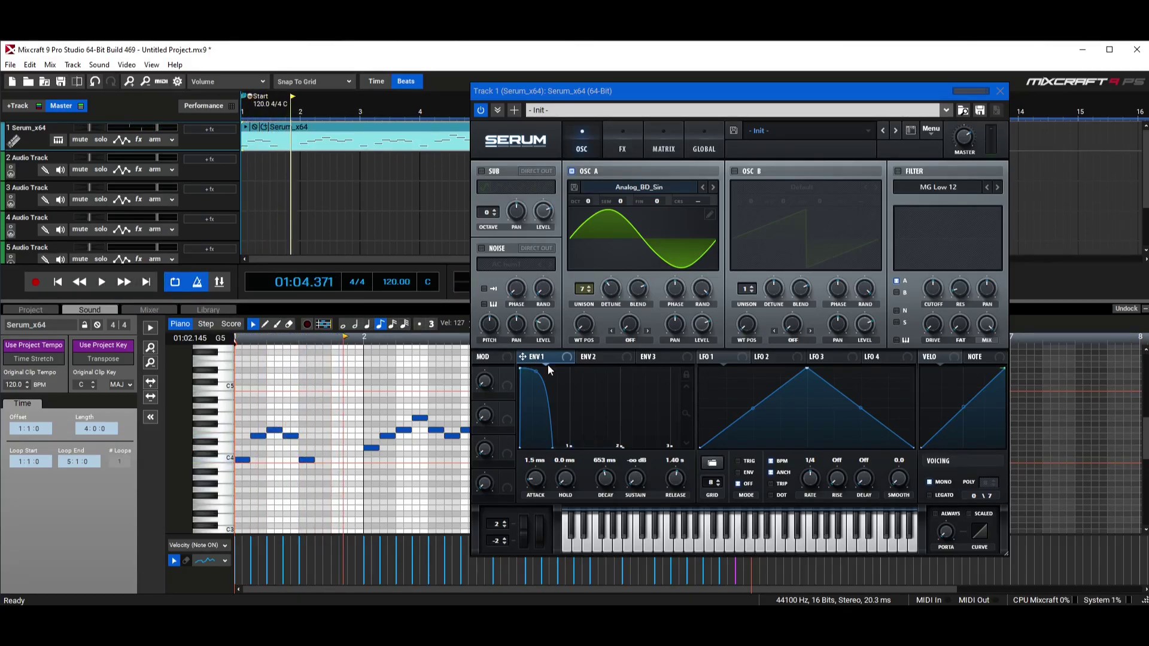
{"action": "left_click_drag", "start_coordinate": [549, 410], "coordinate": [536, 409]}
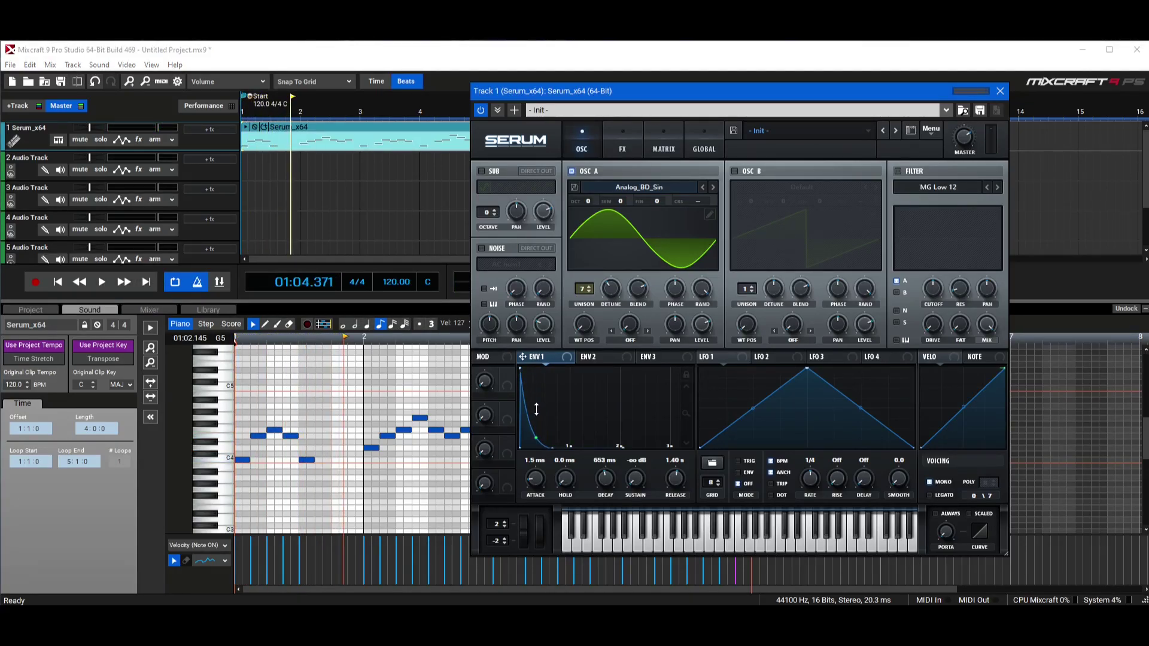
Step: Try an Envelope 1 attack of 0.0 ms and play the melody from the start
{"action": "left_click_drag", "start_coordinate": [536, 481], "coordinate": [536, 492]}
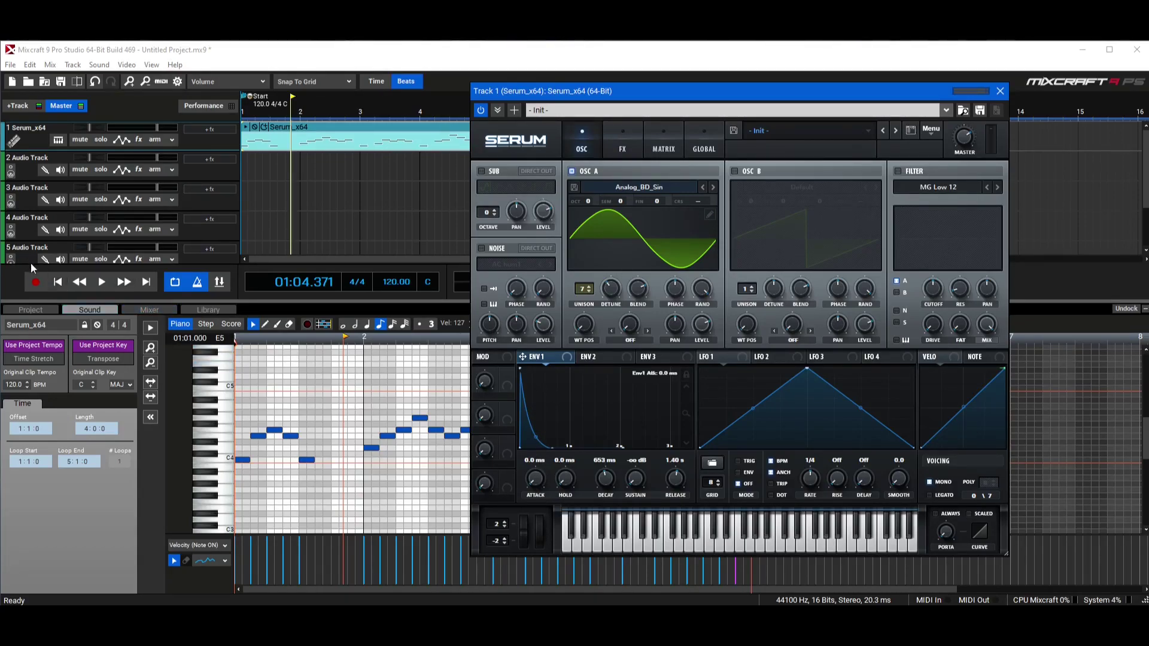
{"action": "left_click", "coordinate": [60, 282]}
{"action": "left_click", "coordinate": [101, 285]}
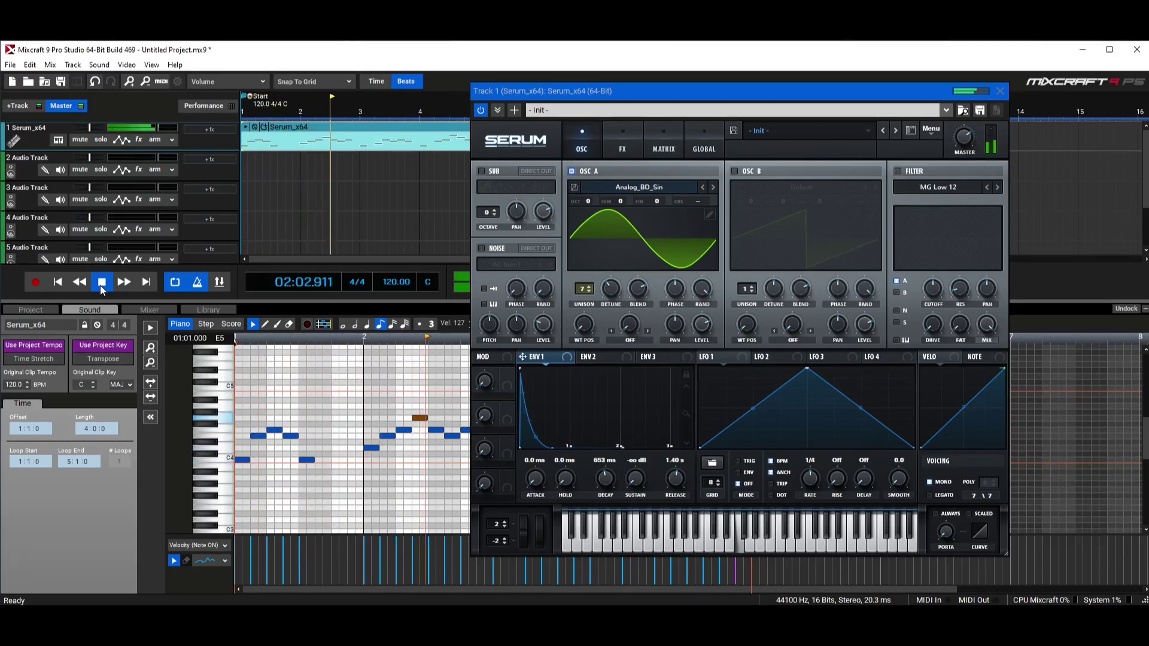
{"action": "left_click", "coordinate": [101, 285]}
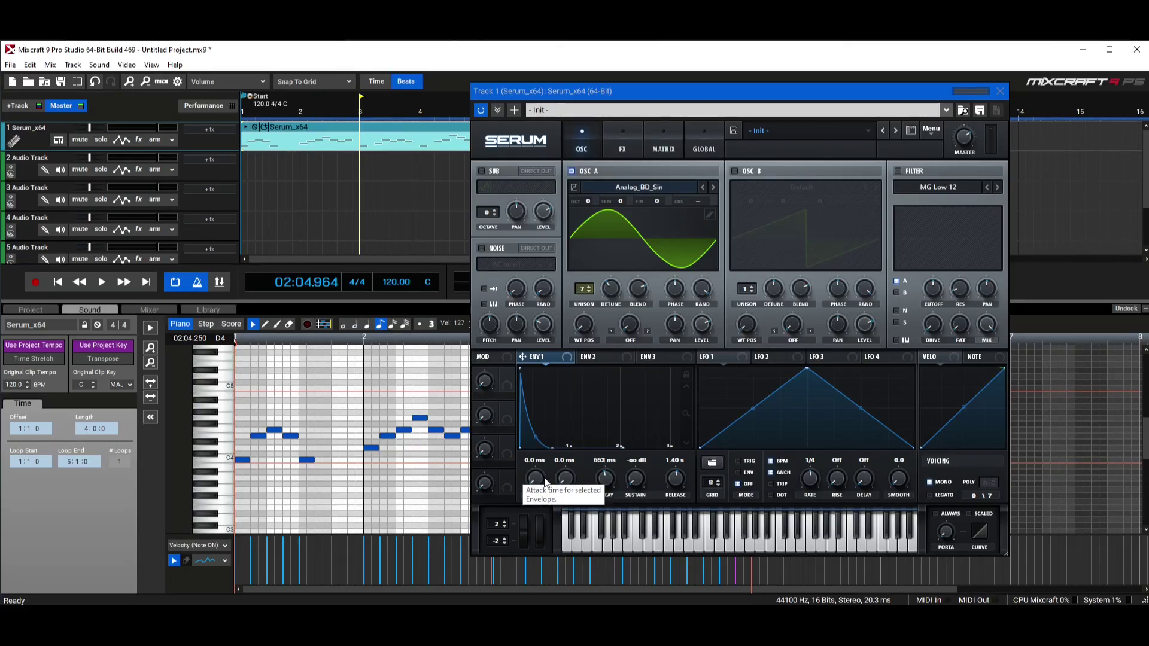
Step: Audition Envelope 1's attack at 3.1 ms, set it to 2.4 ms and replay the melody
{"action": "left_click_drag", "start_coordinate": [541, 486], "coordinate": [543, 477]}
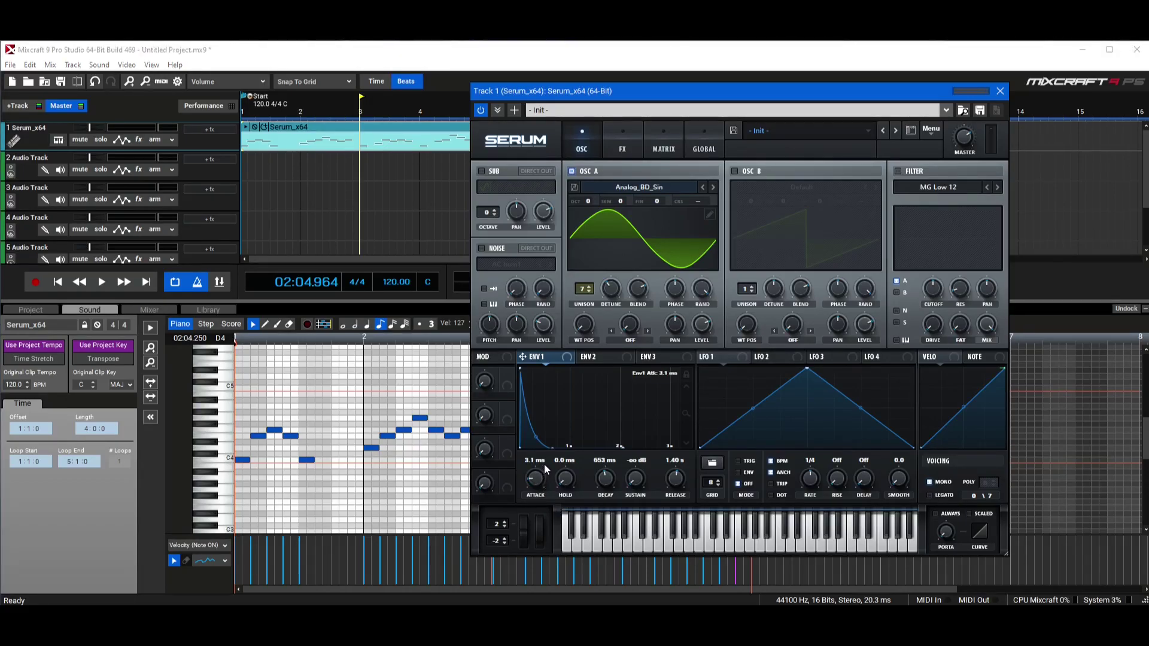
{"action": "left_click", "coordinate": [102, 283]}
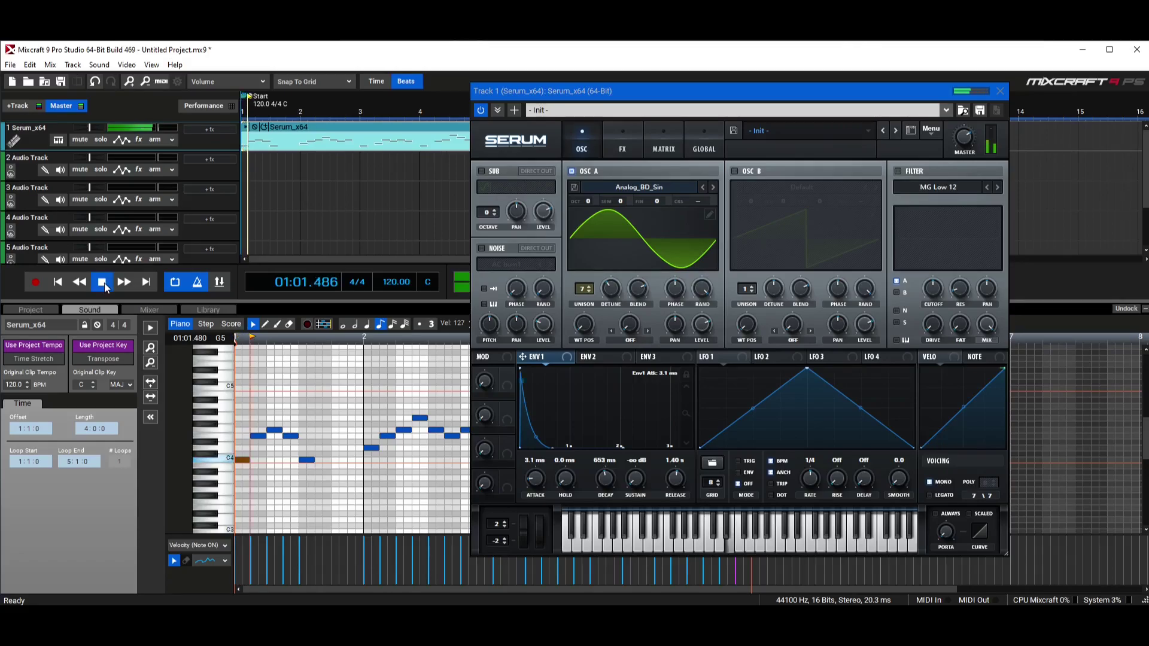
{"action": "left_click", "coordinate": [102, 283]}
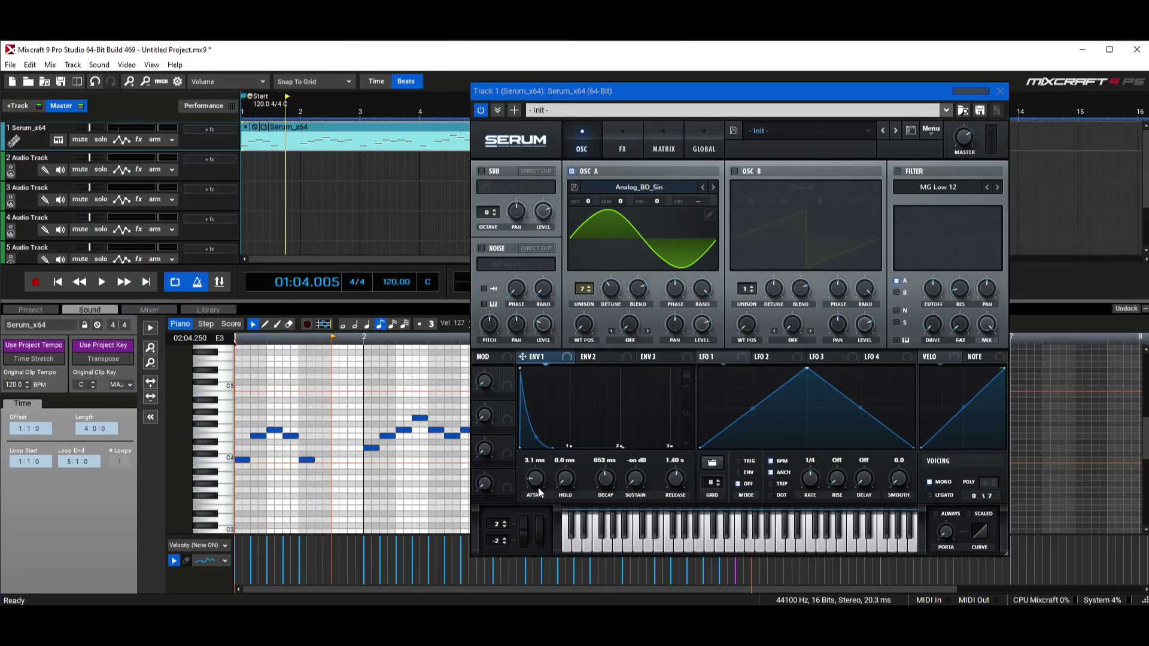
{"action": "left_click_drag", "start_coordinate": [537, 487], "coordinate": [540, 491]}
{"action": "left_click", "coordinate": [99, 283]}
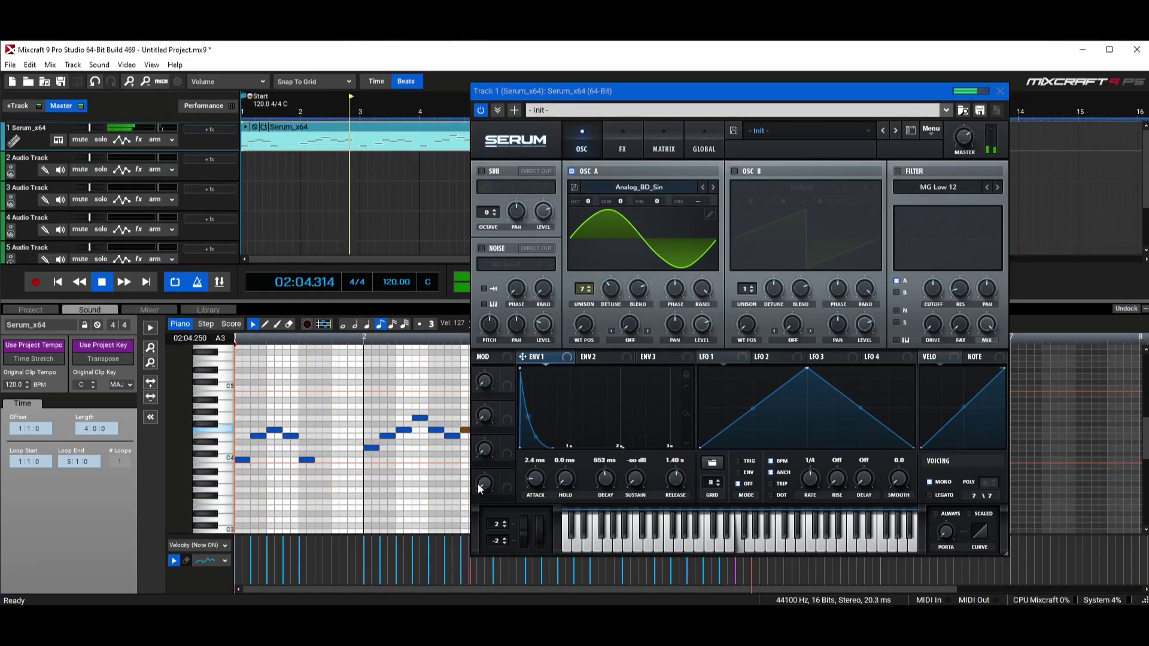
{"action": "key", "text": "space"}
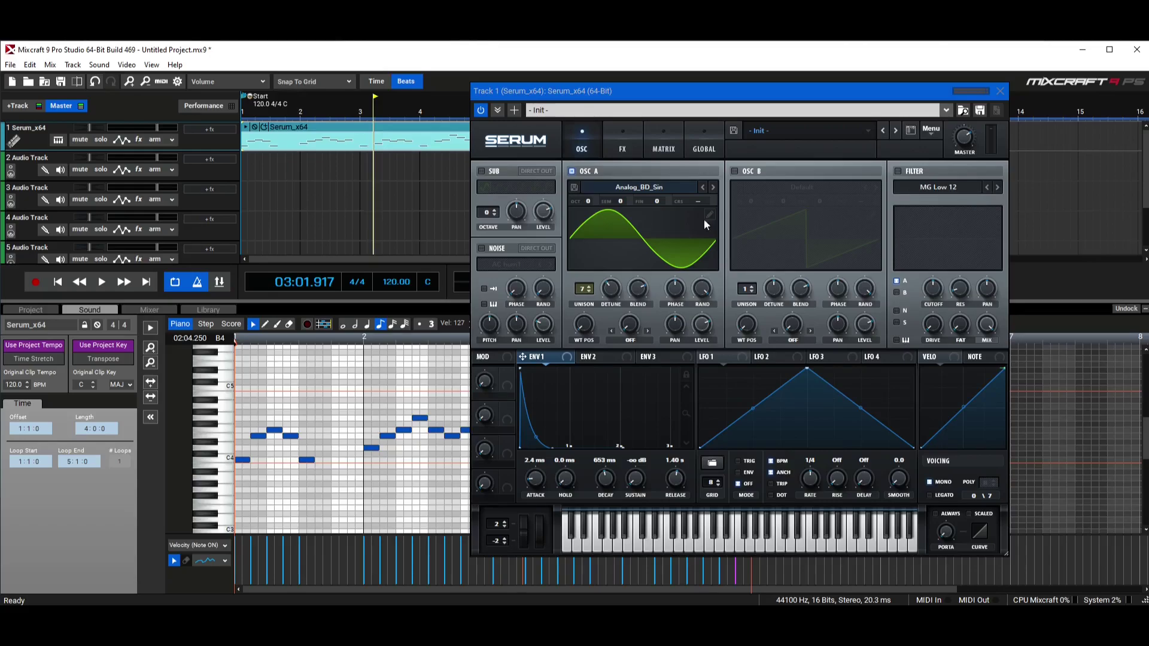
Step: Move the Serum window aside to uncover the end of the clip and play the melody from the start
{"action": "left_click_drag", "start_coordinate": [742, 91], "coordinate": [778, 92]}
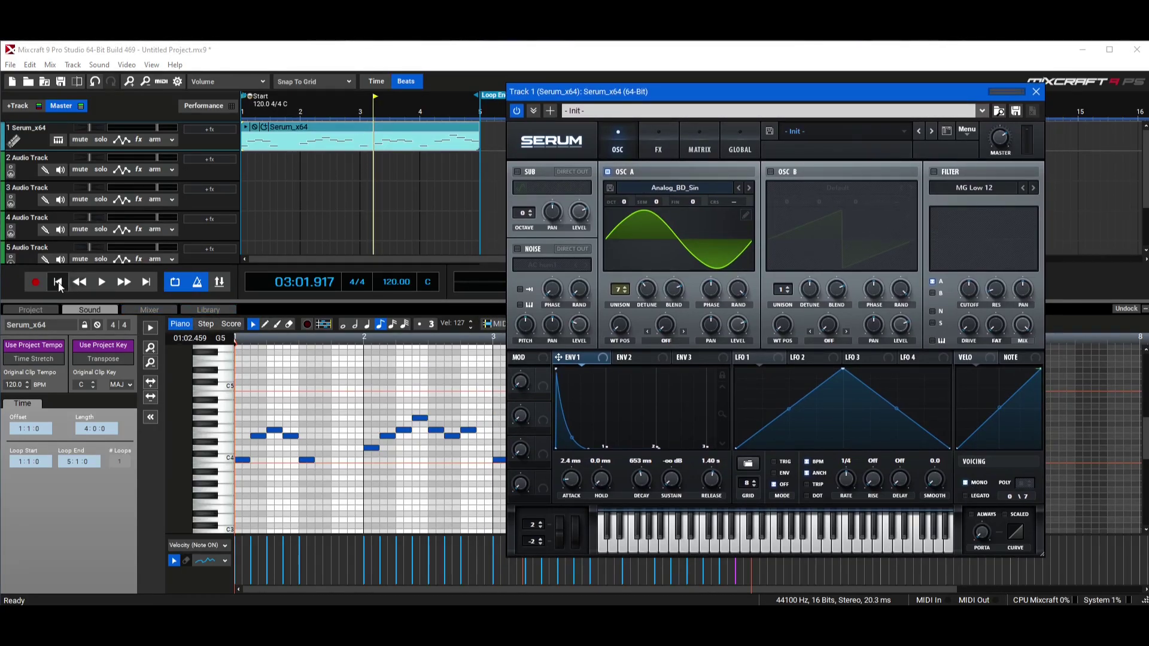
{"action": "left_click", "coordinate": [57, 282]}
{"action": "left_click", "coordinate": [103, 283]}
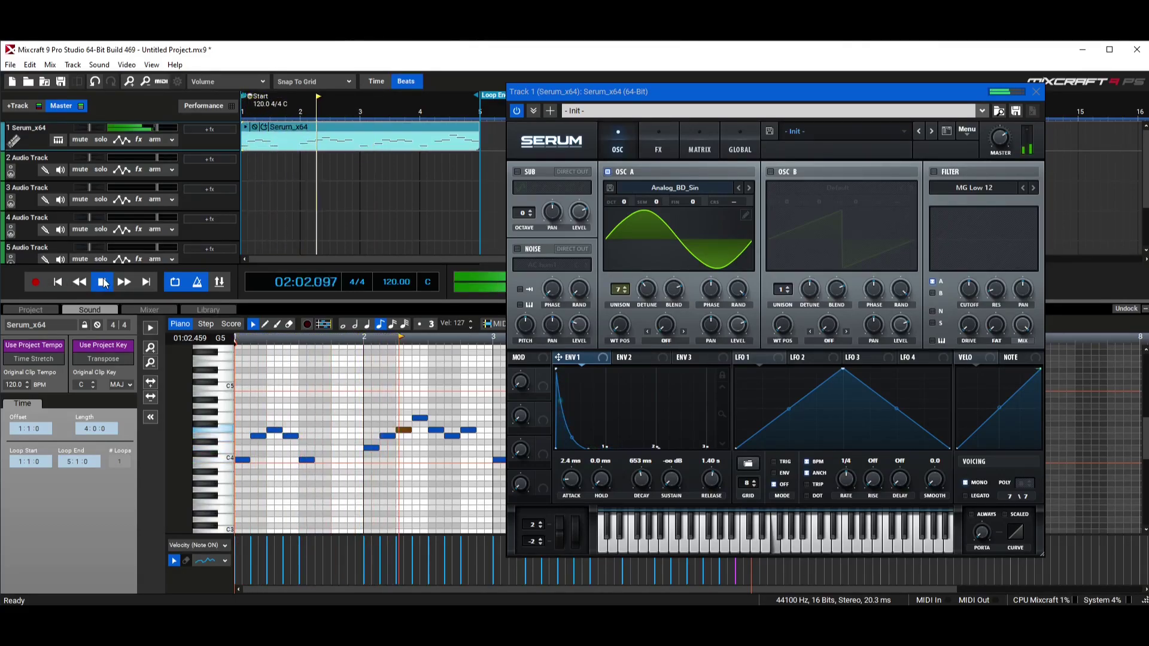
{"action": "left_click", "coordinate": [103, 283]}
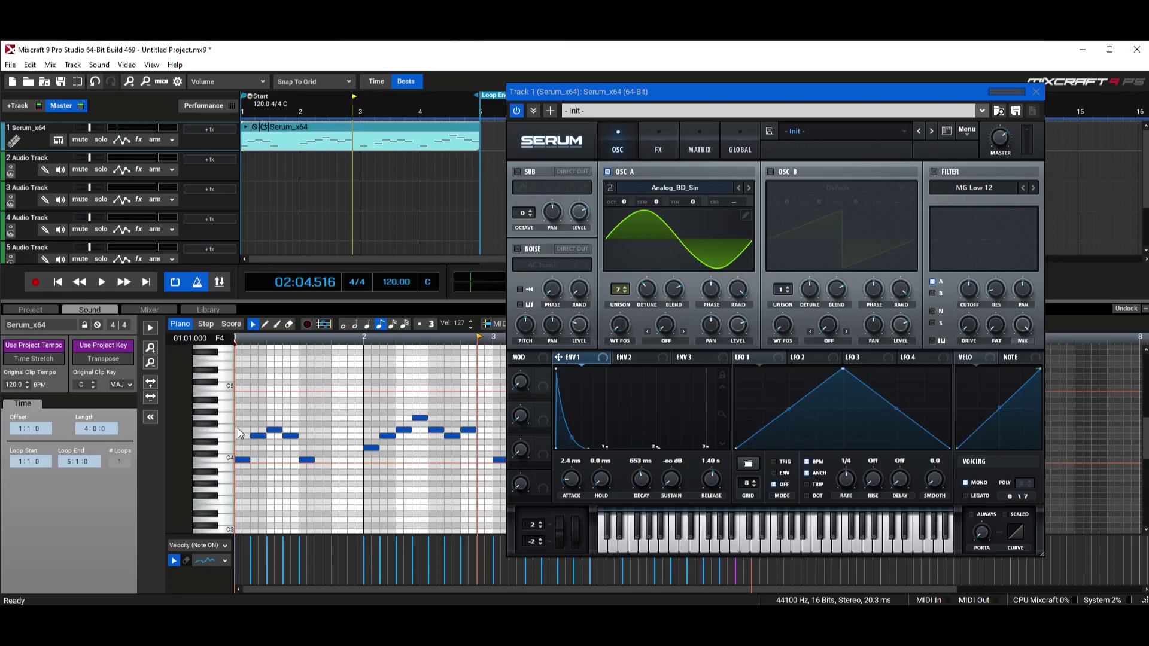
Step: Return to the start and examine the first bar's notes in the piano roll
{"action": "key", "text": "Home"}
{"action": "scroll", "coordinate": [239, 429], "scroll_direction": "up", "scroll_amount": 1}
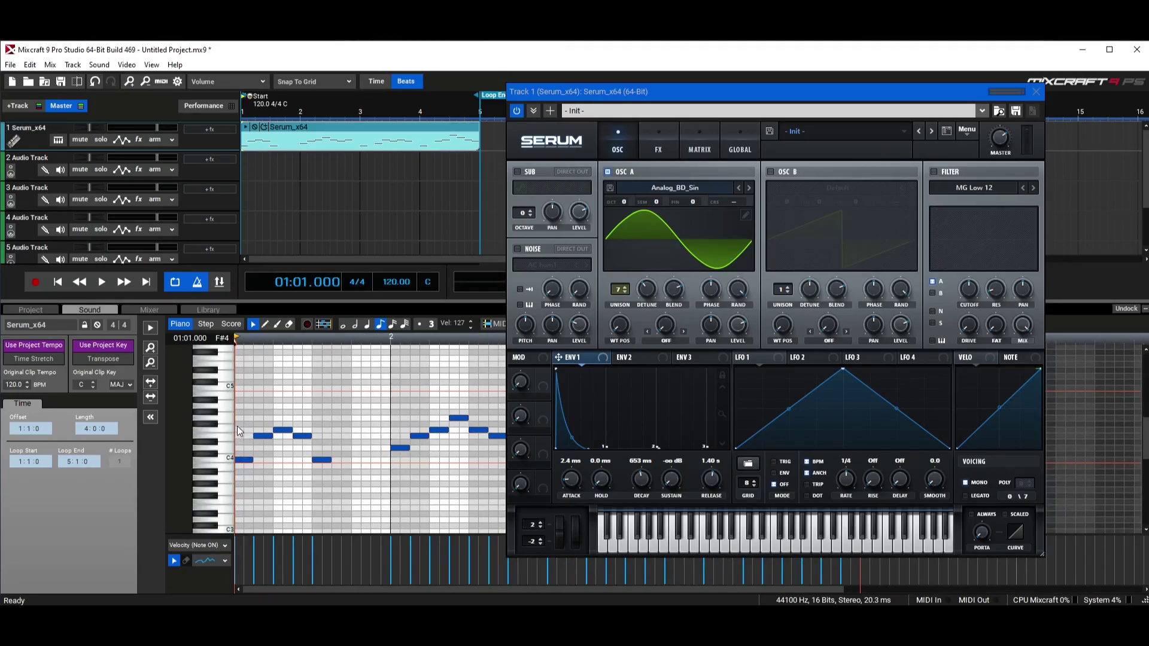
{"action": "left_click_drag", "start_coordinate": [237, 426], "coordinate": [316, 473]}
{"action": "left_click", "coordinate": [255, 440]}
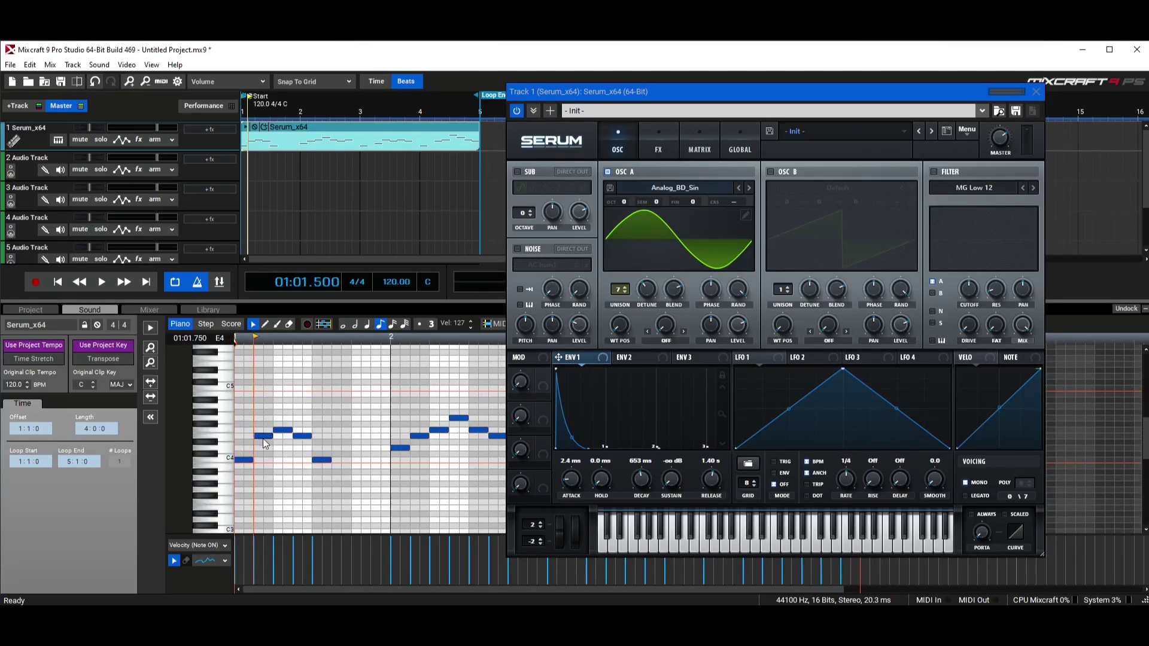
{"action": "left_click", "coordinate": [264, 436]}
{"action": "left_click", "coordinate": [321, 461]}
{"action": "left_click", "coordinate": [237, 403]}
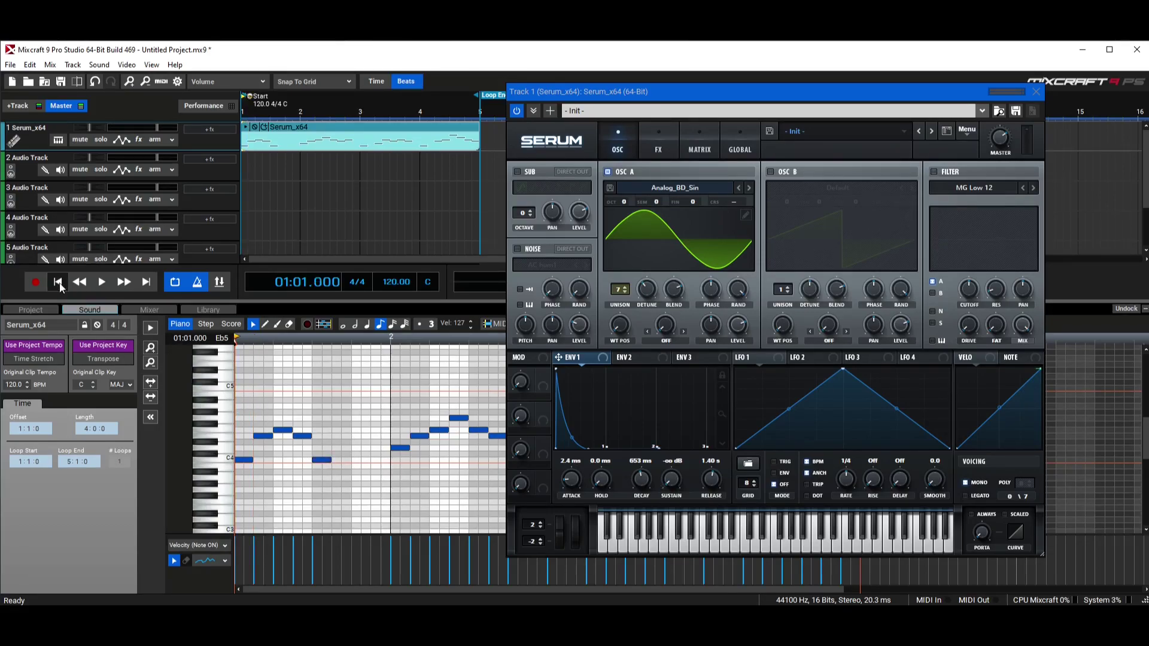
Step: Play the first bar, pick out its notes one by one and select the bar's last C4 note
{"action": "left_click", "coordinate": [103, 282]}
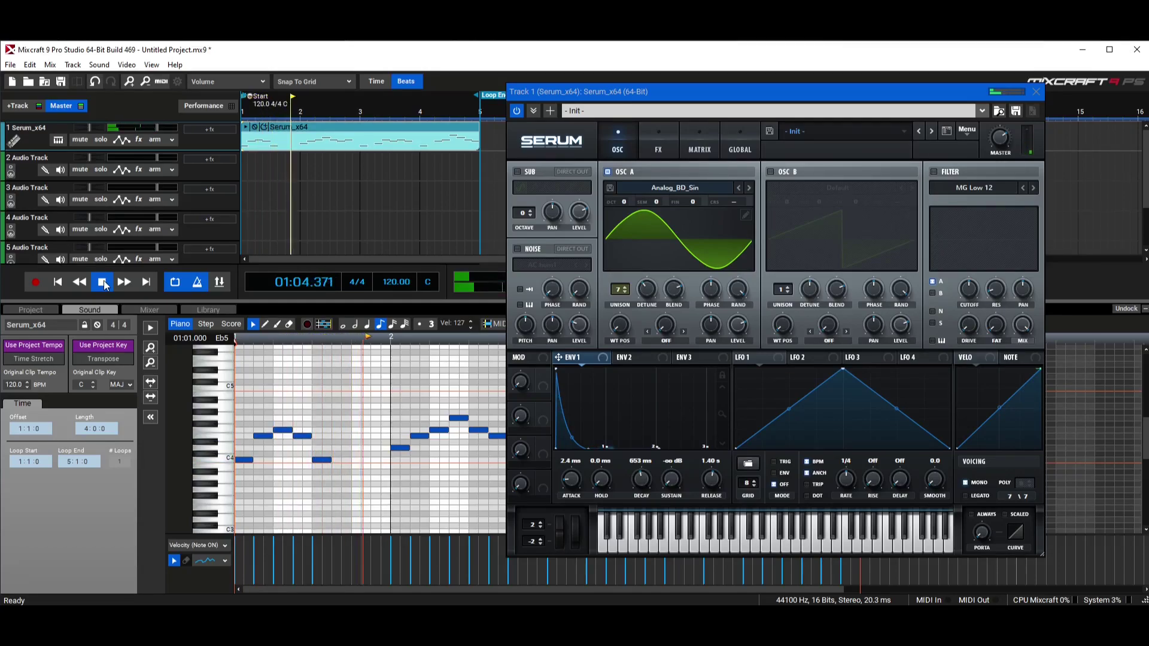
{"action": "left_click", "coordinate": [103, 282]}
{"action": "left_click", "coordinate": [244, 459]}
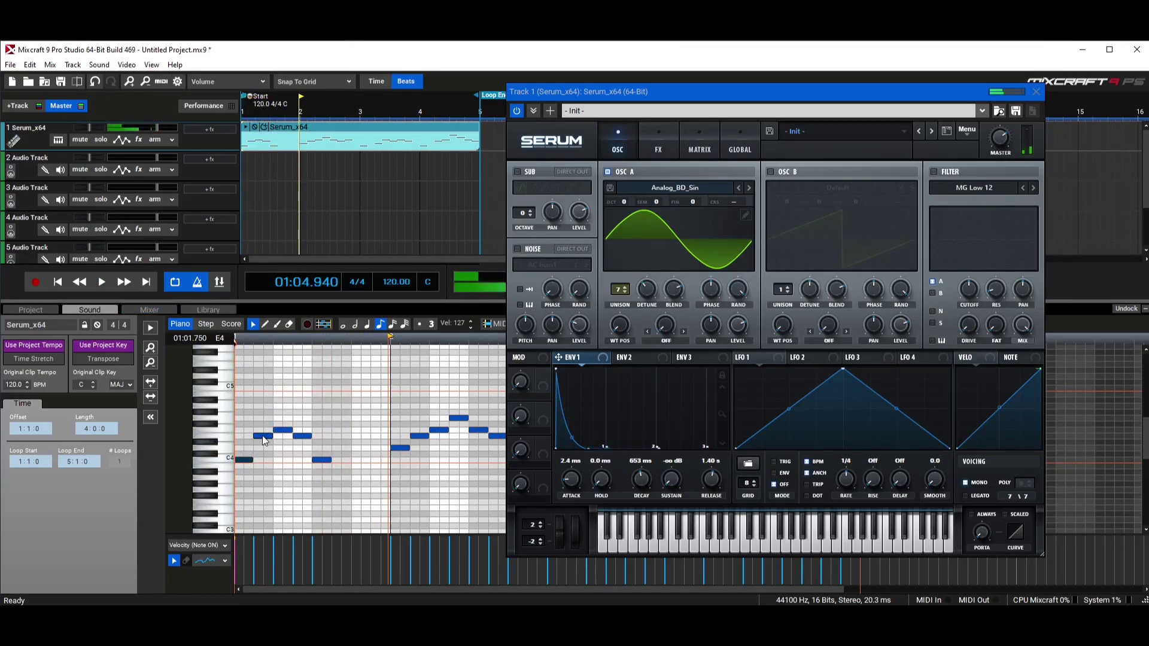
{"action": "left_click", "coordinate": [283, 430]}
{"action": "left_click", "coordinate": [302, 436]}
{"action": "left_click_drag", "start_coordinate": [312, 415], "coordinate": [371, 504]}
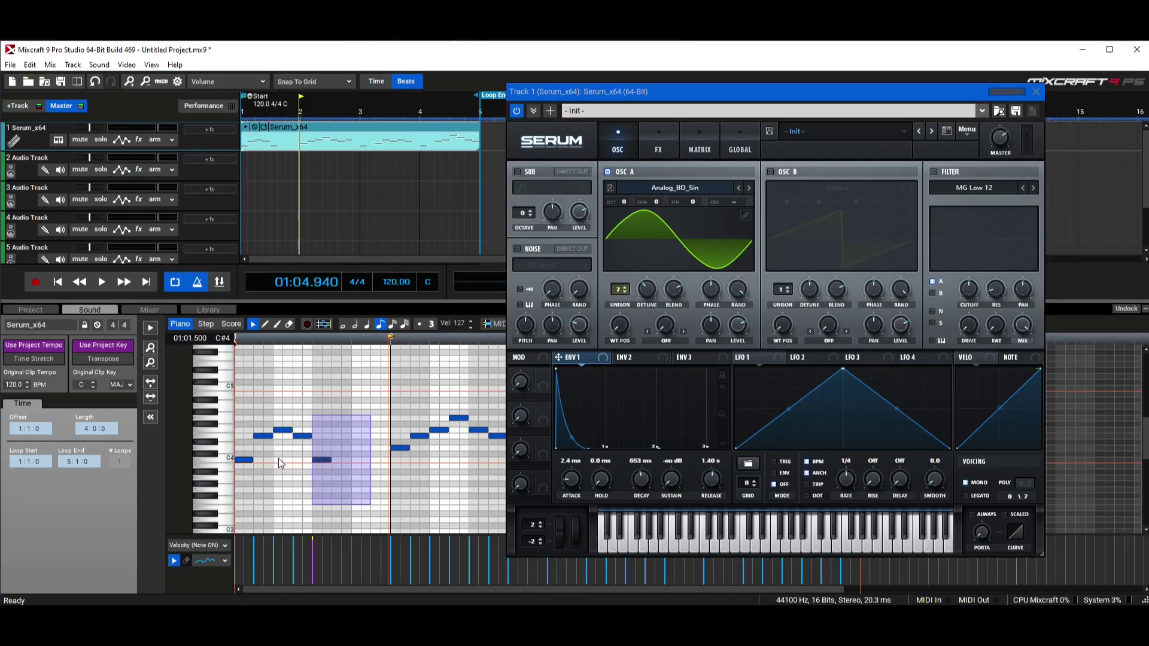
Step: Turn off mono voicing in Serum, replay the melody from the start and return to the beginning
{"action": "scroll", "coordinate": [370, 462], "scroll_direction": "down", "scroll_amount": 1}
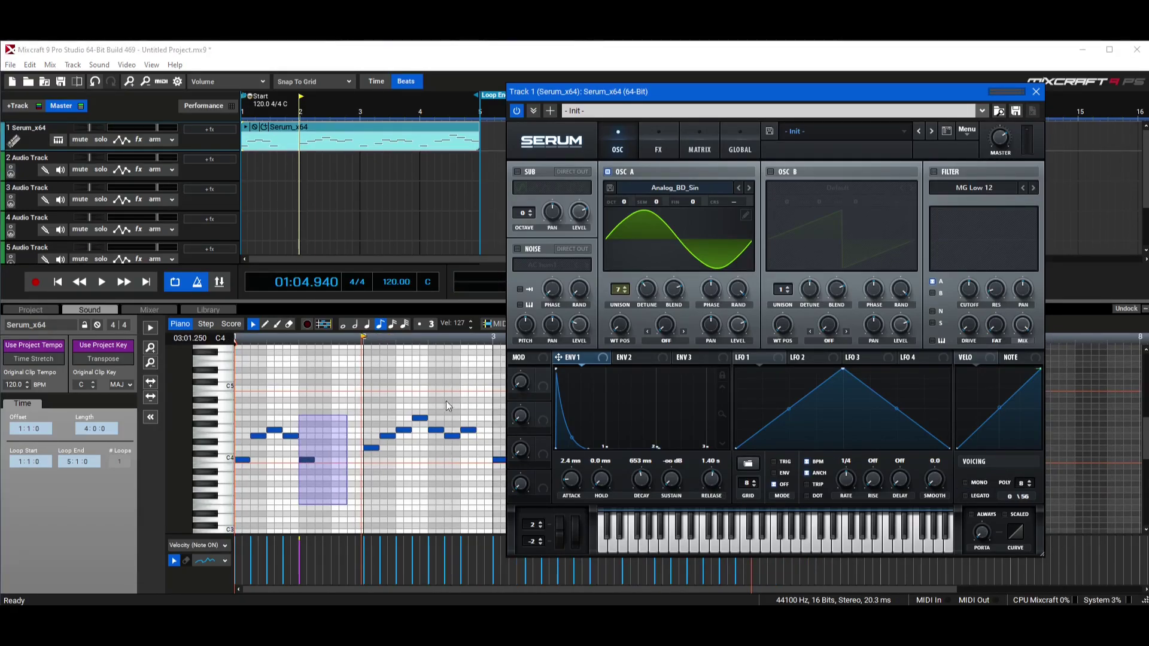
{"action": "left_click", "coordinate": [80, 282]}
{"action": "left_click", "coordinate": [100, 285]}
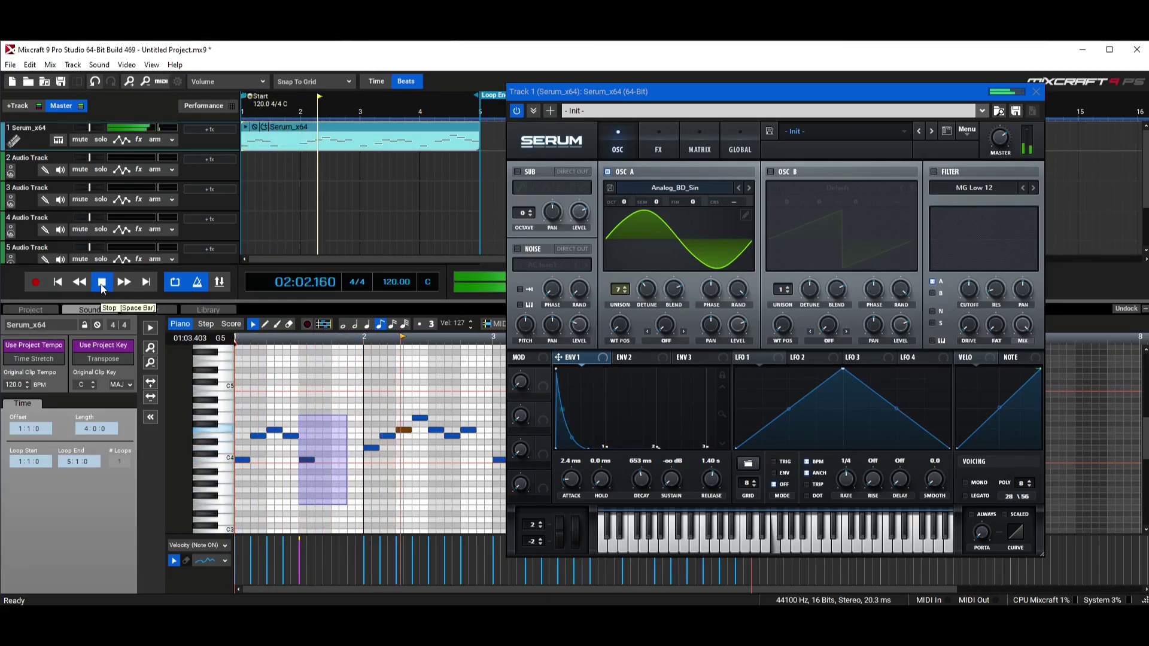
{"action": "left_click", "coordinate": [102, 284]}
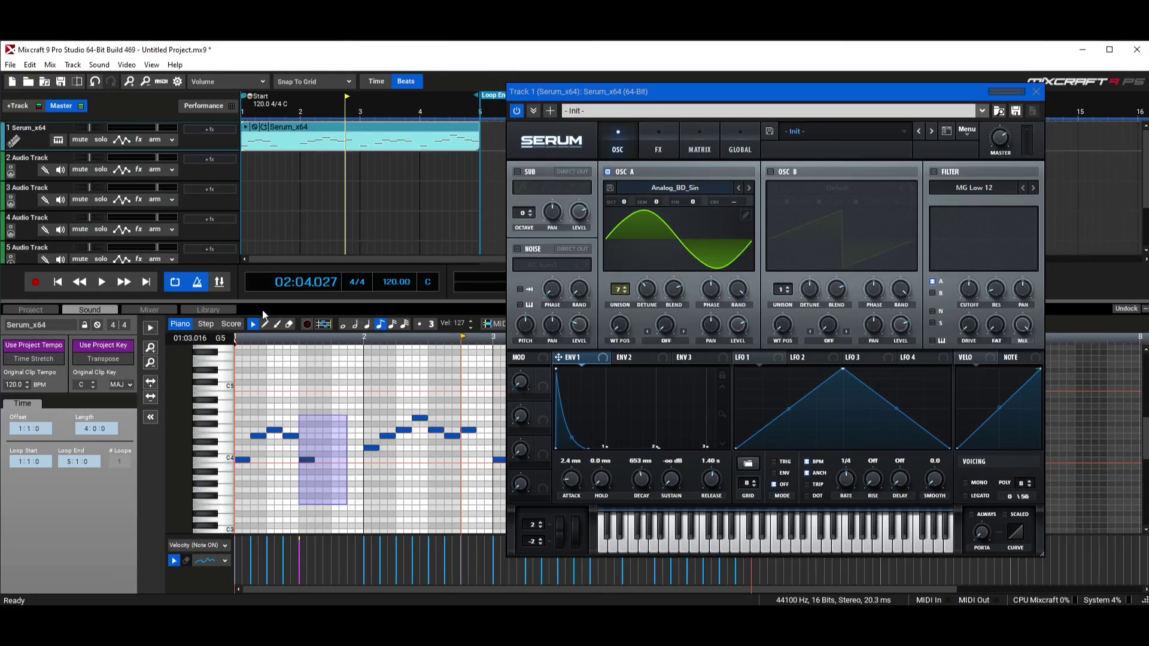
{"action": "left_click", "coordinate": [58, 282]}
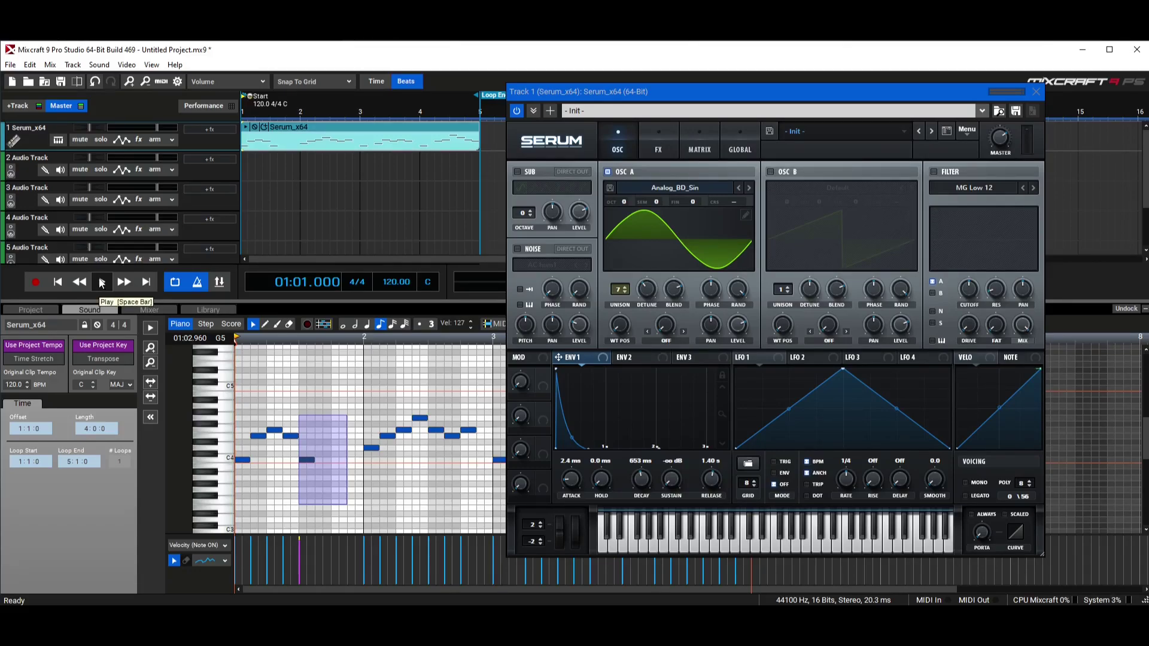
Step: Play the melody, raise oscillator A by one octave (+1) and replay the melody from the start
{"action": "left_click", "coordinate": [102, 281]}
{"action": "left_click", "coordinate": [102, 282]}
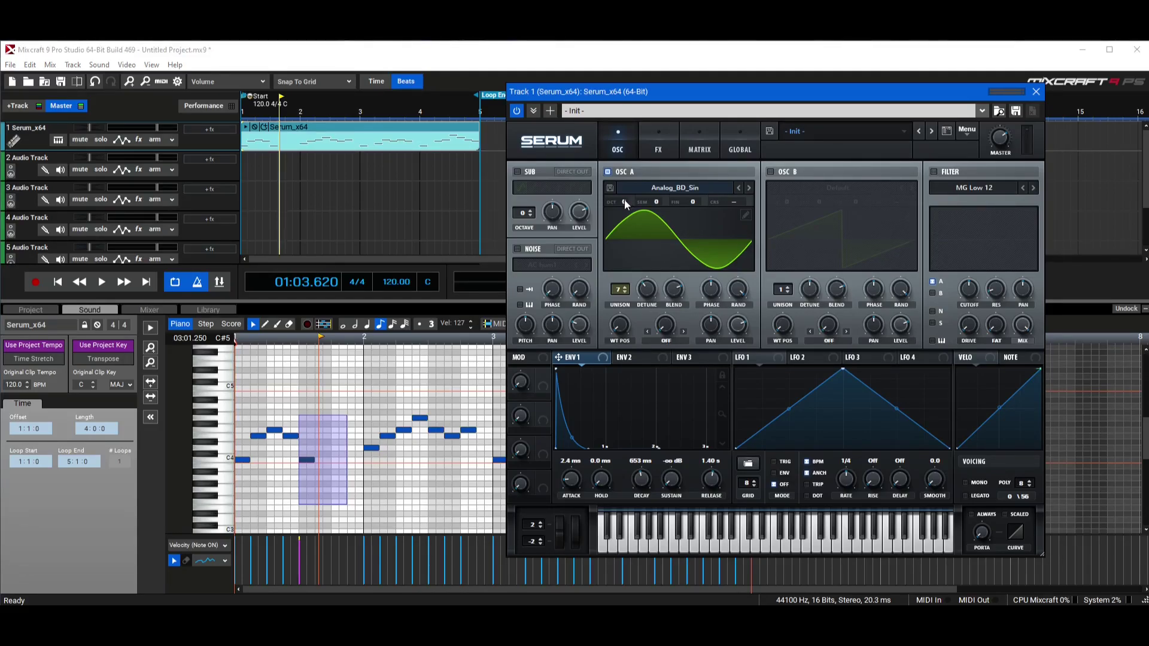
{"action": "left_click_drag", "start_coordinate": [624, 200], "coordinate": [627, 187]}
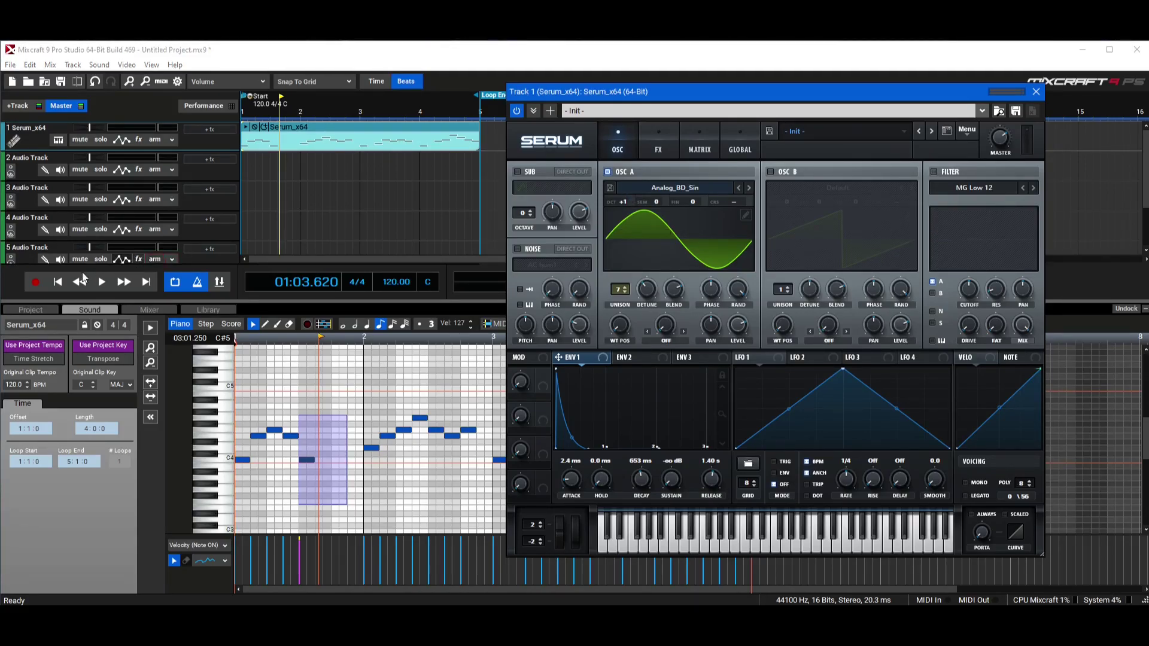
{"action": "left_click", "coordinate": [58, 283]}
{"action": "left_click", "coordinate": [103, 281]}
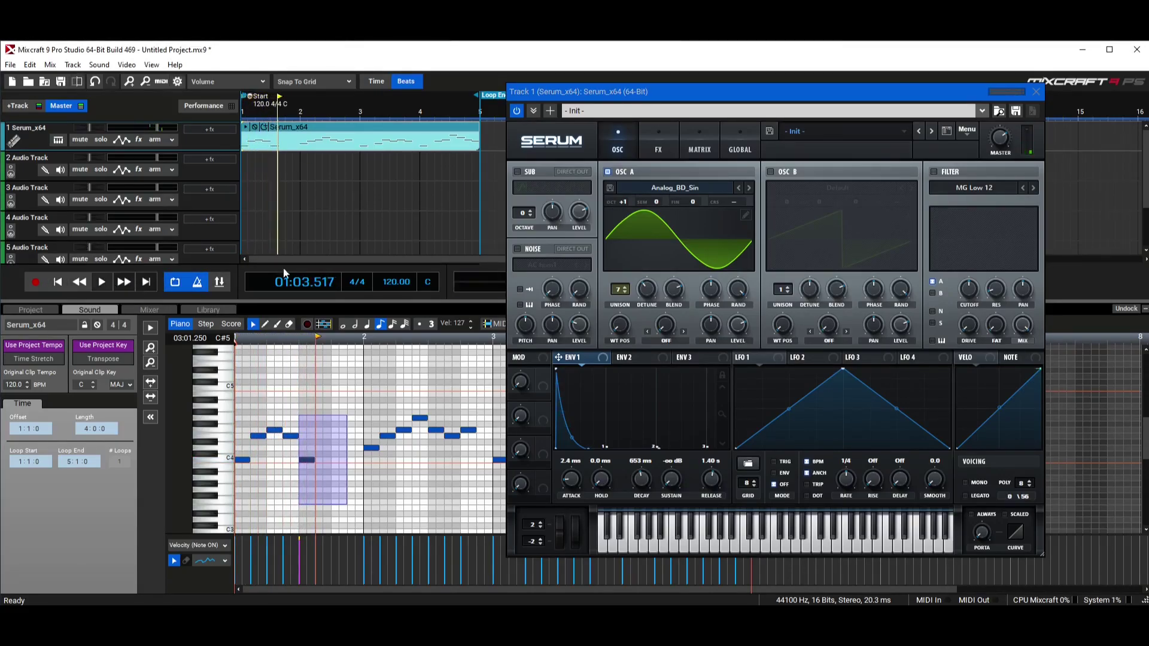
Step: Lower oscillator A's octave to -1 and play the melody from the start
{"action": "left_click_drag", "start_coordinate": [623, 203], "coordinate": [620, 234]}
{"action": "left_click", "coordinate": [58, 282]}
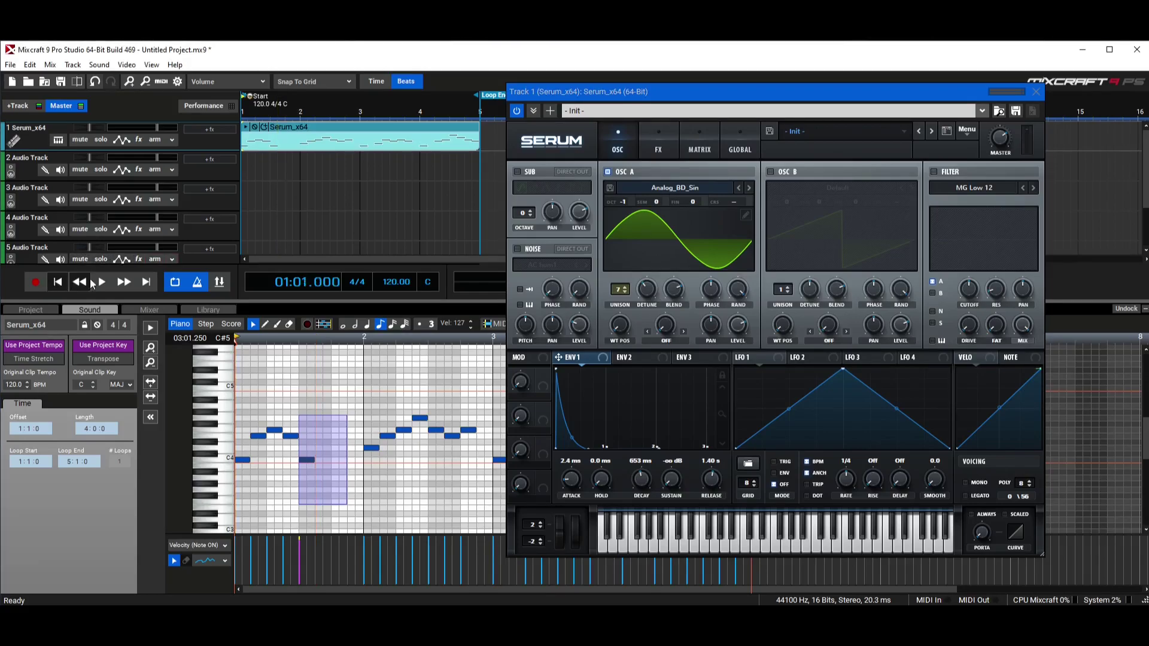
{"action": "left_click", "coordinate": [103, 283]}
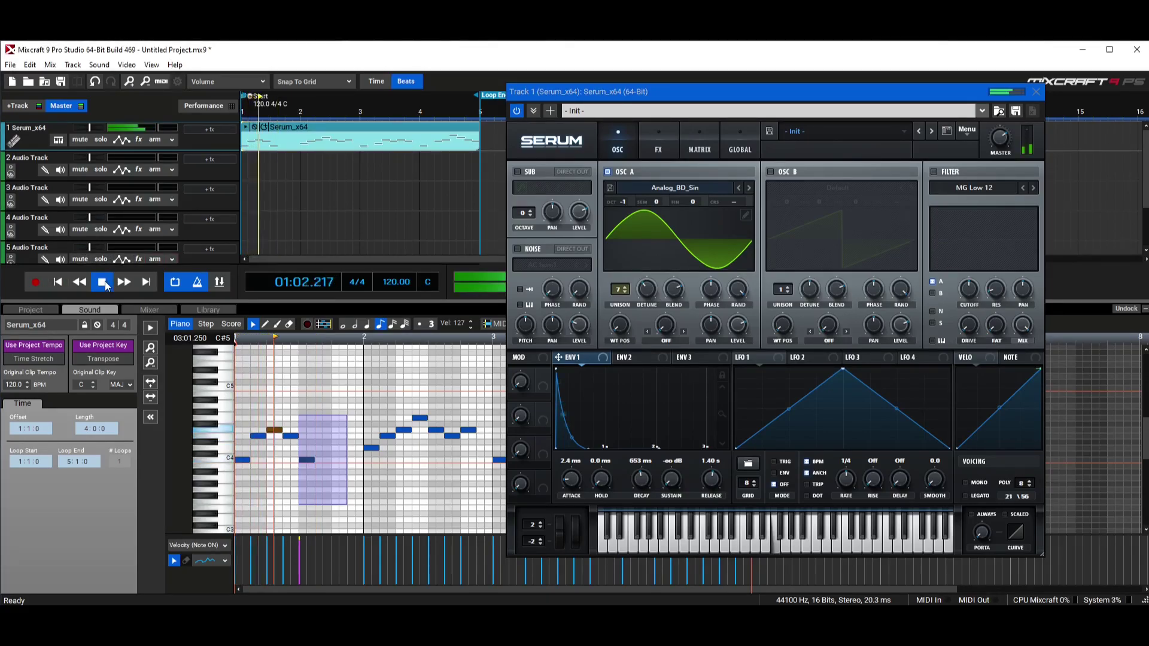
{"action": "left_click", "coordinate": [106, 286]}
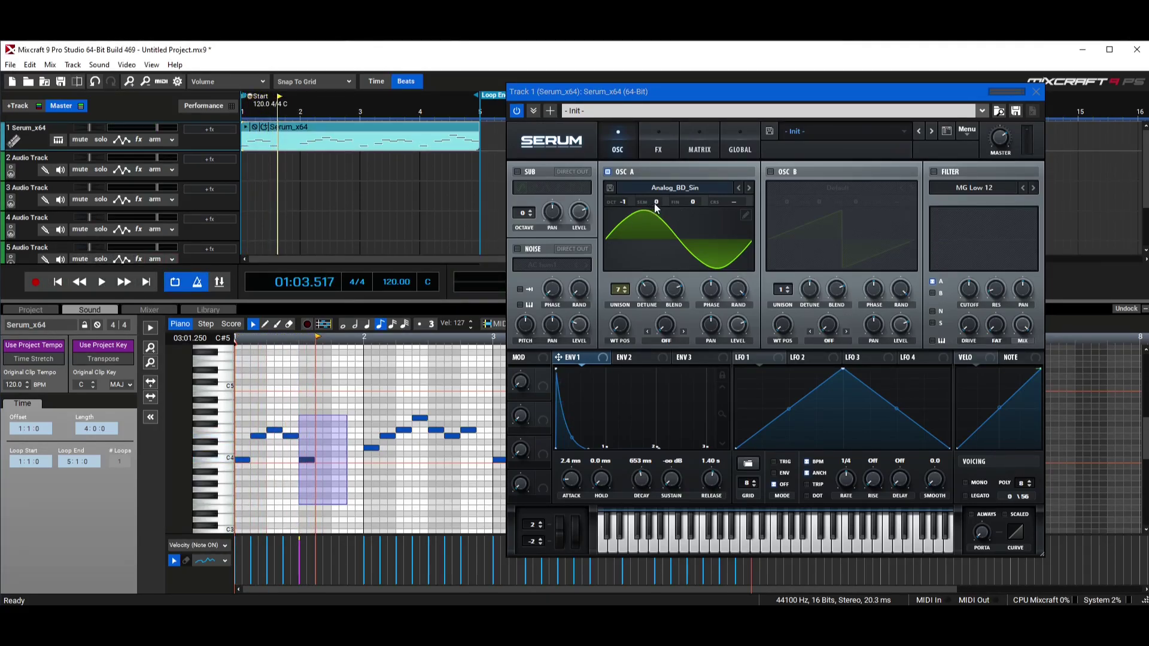
Step: Raise oscillator A's semitone tuning to +7 and play the first bar
{"action": "left_click_drag", "start_coordinate": [660, 205], "coordinate": [670, 169]}
{"action": "left_click", "coordinate": [101, 284]}
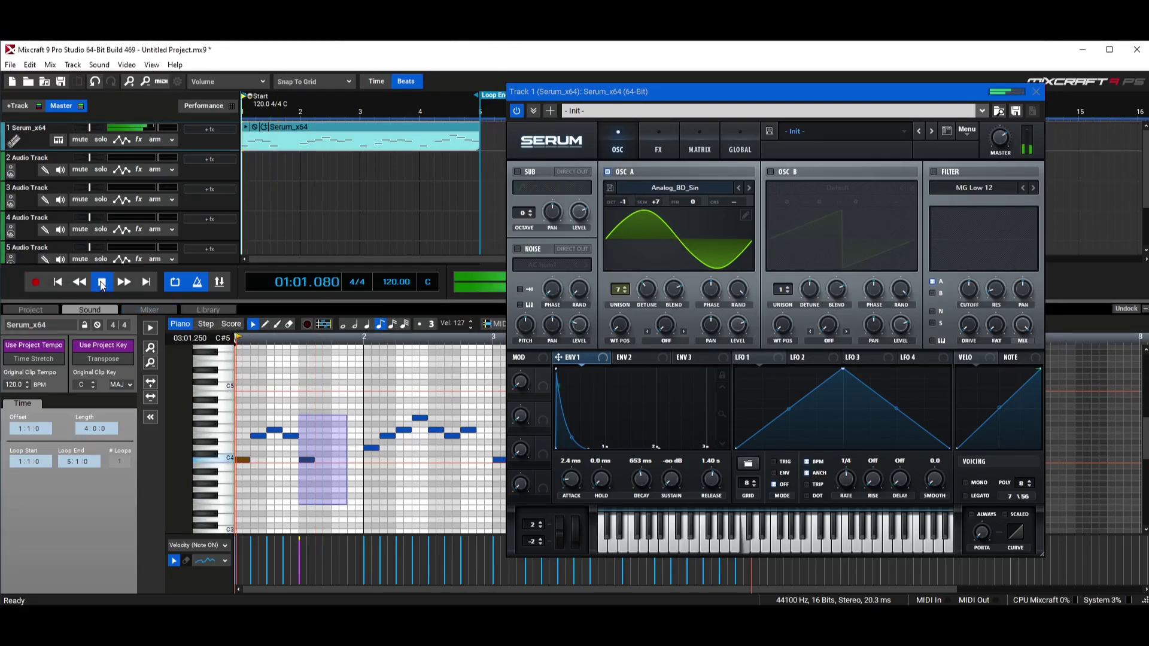
{"action": "left_click", "coordinate": [102, 284]}
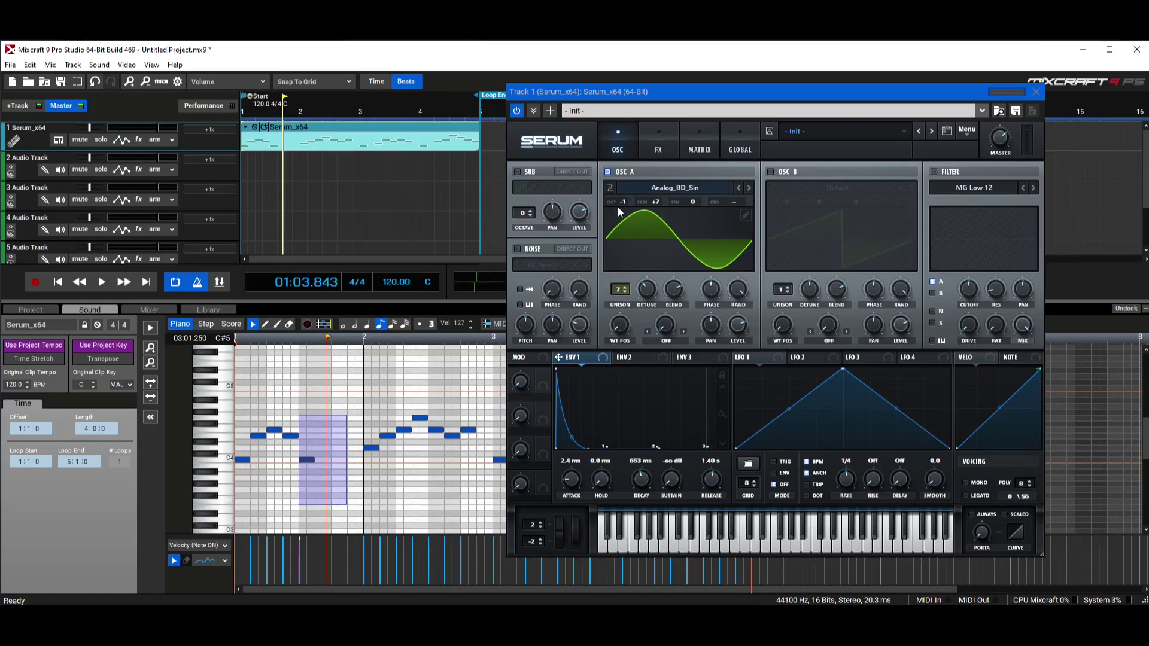
Step: Reset oscillator A's octave and semitone tuning to 0, select LFO 1 and return to the start
{"action": "left_click_drag", "start_coordinate": [619, 209], "coordinate": [654, 202]}
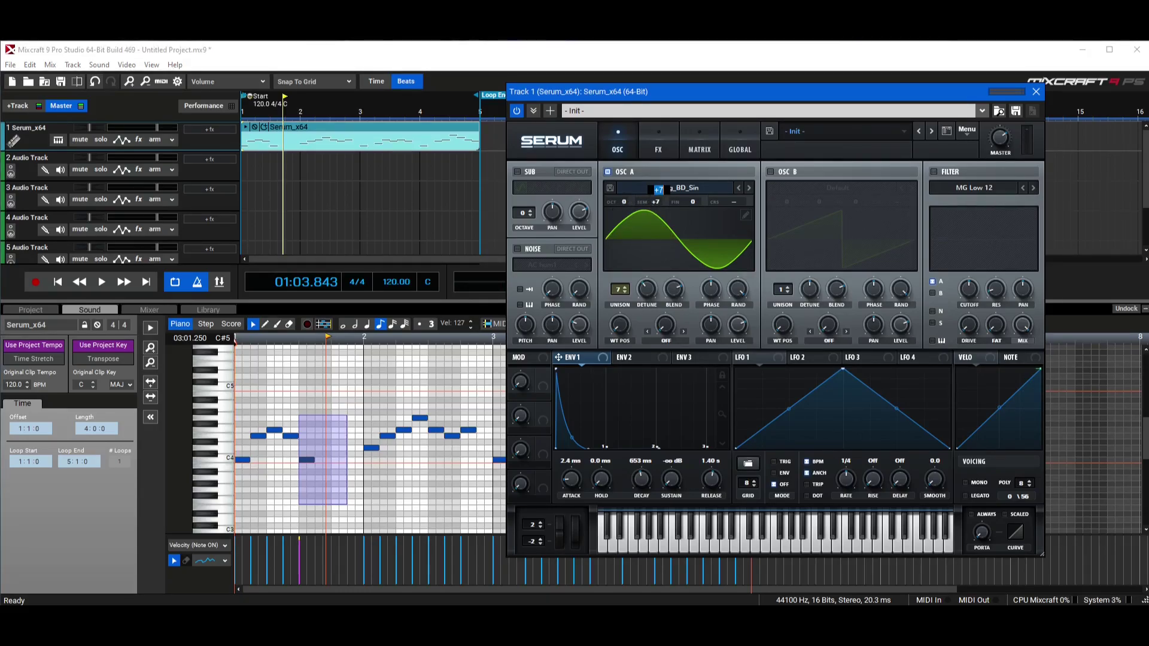
{"action": "left_click_drag", "start_coordinate": [685, 239], "coordinate": [684, 240]}
{"action": "left_click", "coordinate": [749, 357]}
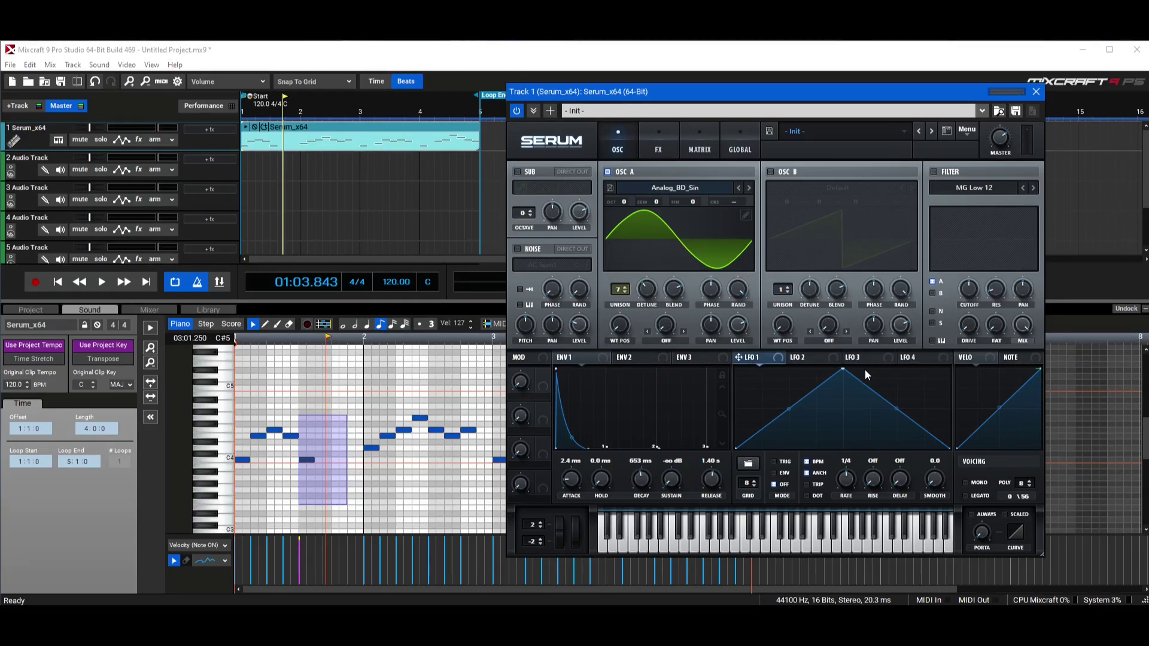
{"action": "left_click", "coordinate": [57, 282]}
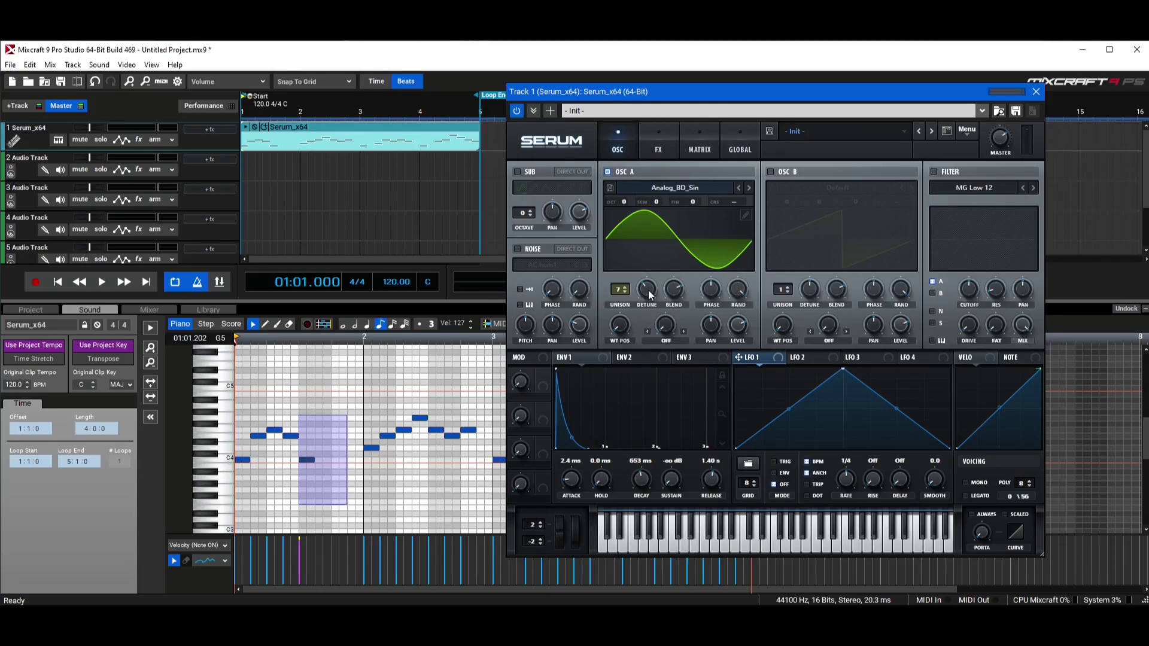
Step: Try out oscillator A's unison detune, blend and phase, raising the blend to 100 before bringing it back
{"action": "left_click_drag", "start_coordinate": [649, 292], "coordinate": [680, 340]}
{"action": "left_click_drag", "start_coordinate": [678, 426], "coordinate": [688, 237]}
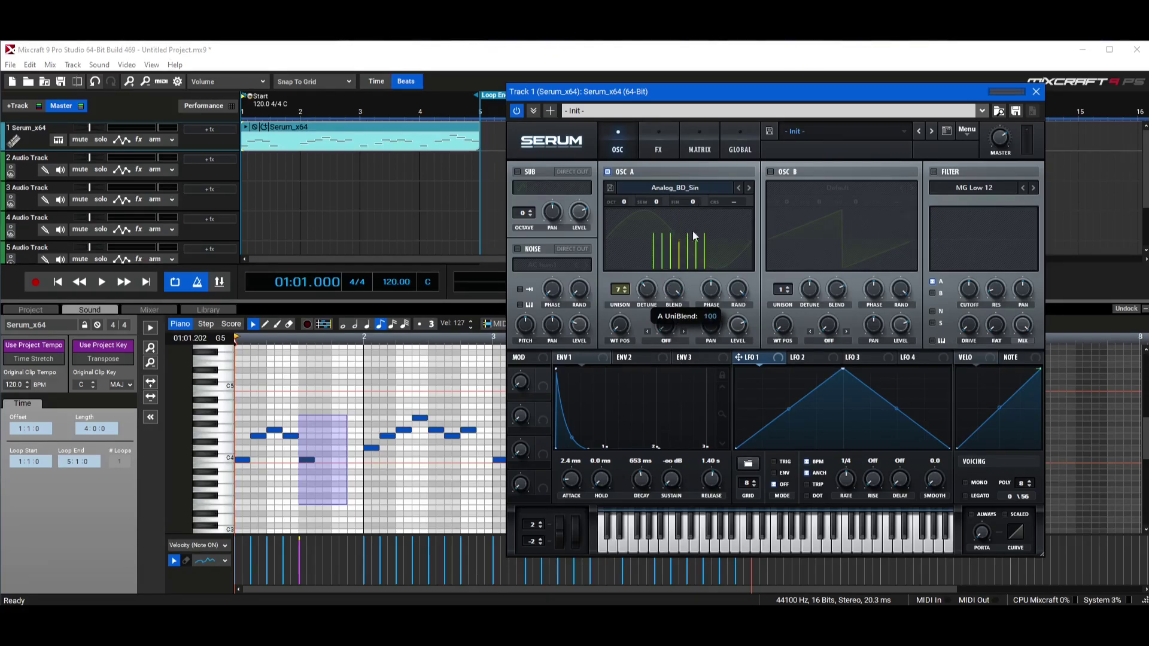
{"action": "left_click_drag", "start_coordinate": [674, 289], "coordinate": [676, 299]}
{"action": "mouse_move", "coordinate": [710, 289]}
{"action": "left_mouse_down"}
{"action": "mouse_move", "coordinate": [716, 272]}
{"action": "mouse_move", "coordinate": [705, 339]}
{"action": "mouse_move", "coordinate": [706, 282]}
{"action": "left_mouse_up"}
Step: Load the analog wavetable MATRIXY C64 into oscillator A, adjust its phase and play the first bar
{"action": "left_click", "coordinate": [675, 189]}
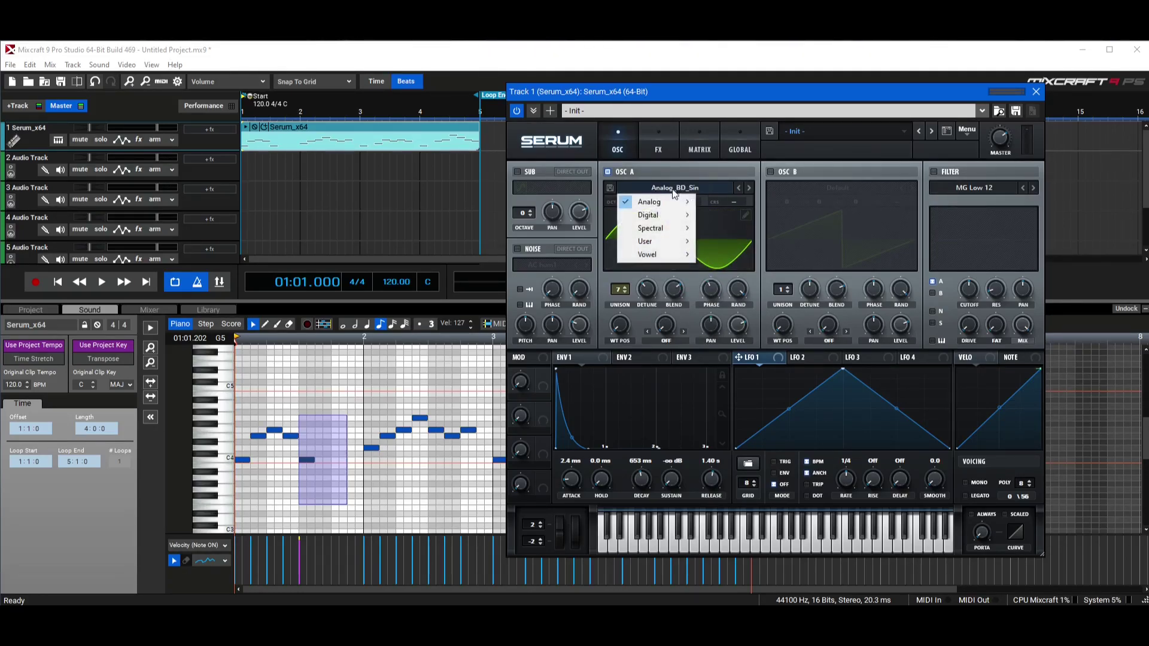
{"action": "mouse_move", "coordinate": [653, 202]}
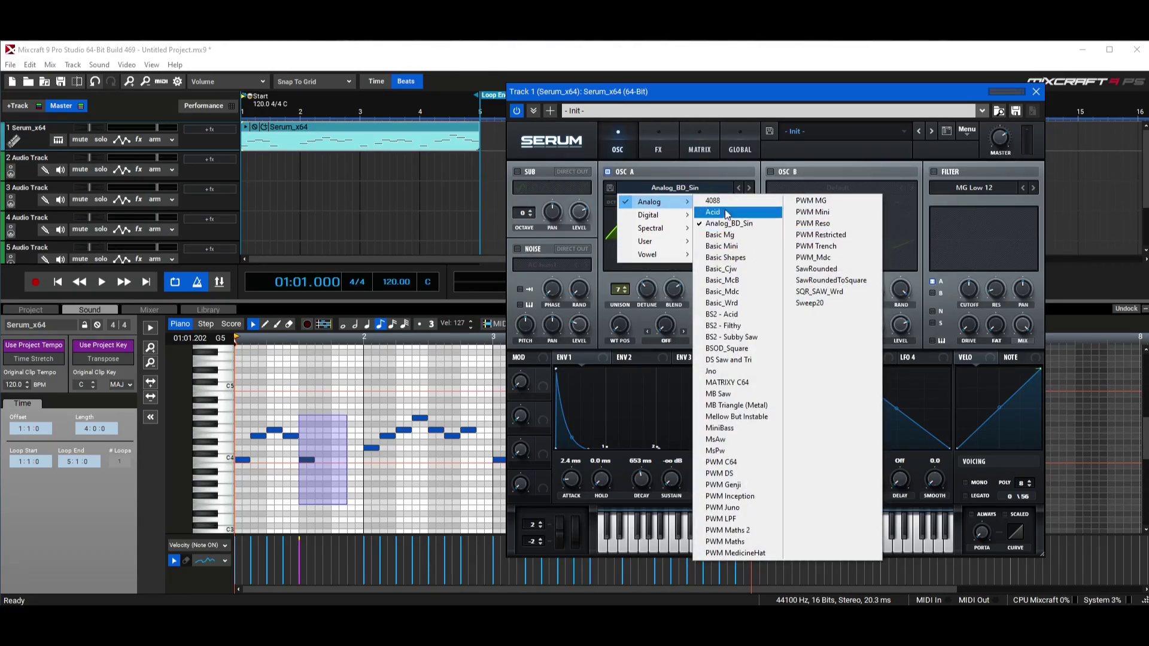
{"action": "left_click", "coordinate": [744, 382]}
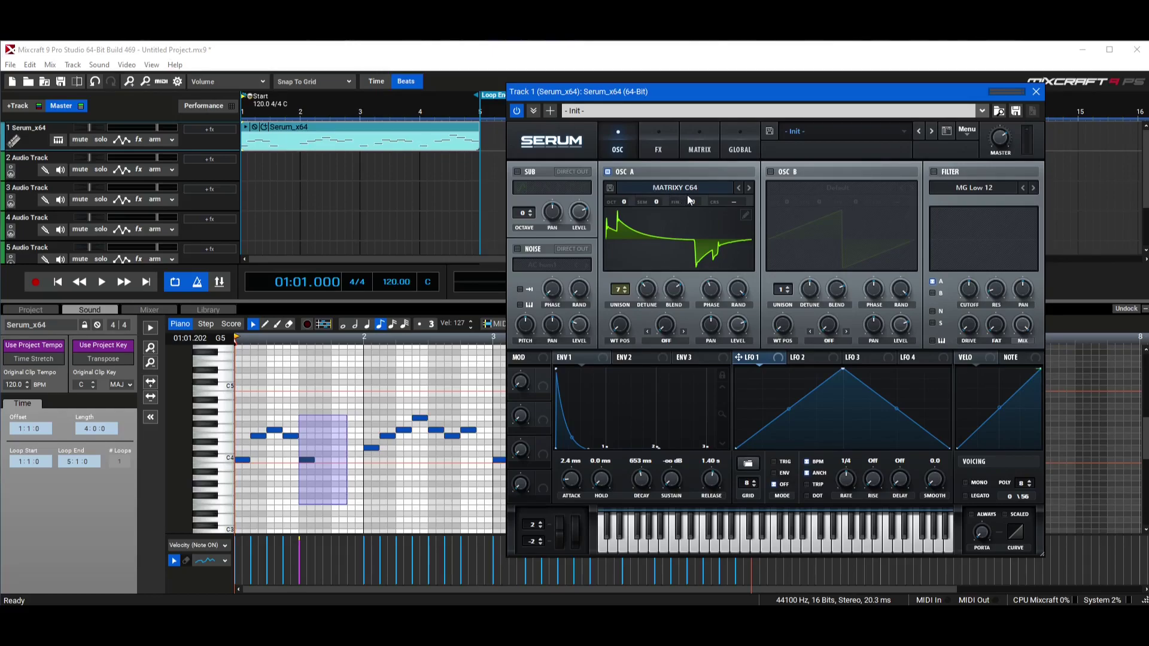
{"action": "left_click_drag", "start_coordinate": [711, 291], "coordinate": [724, 264]}
{"action": "left_click", "coordinate": [102, 282]}
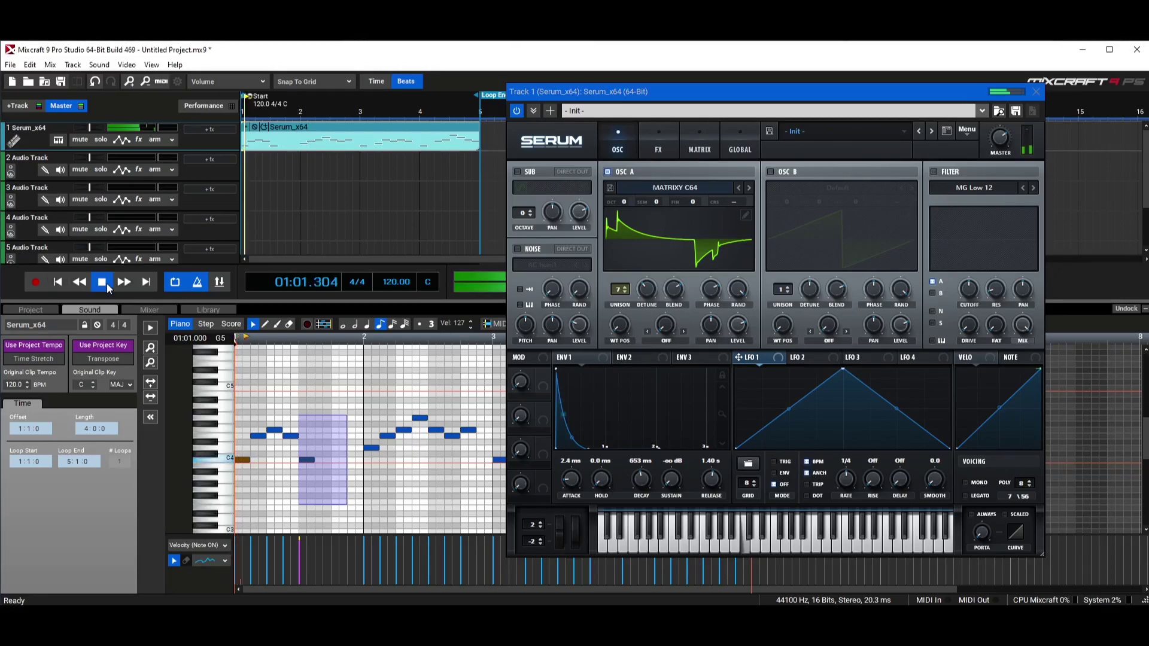
{"action": "left_click", "coordinate": [102, 282]}
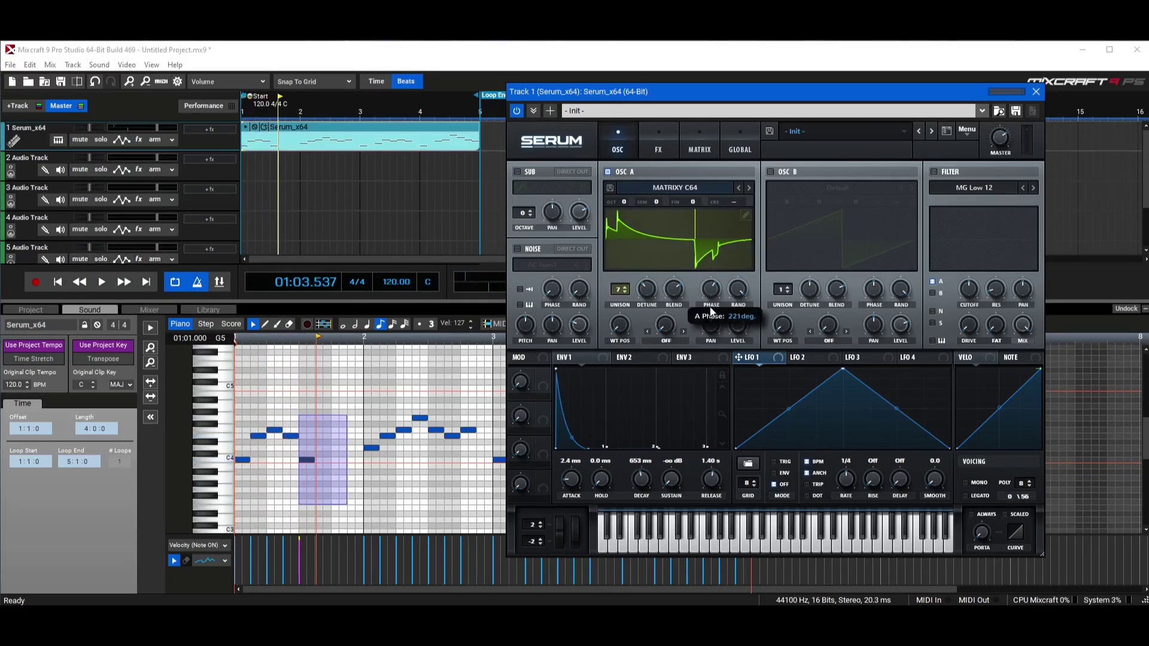
Step: Vary oscillator A's phase and replay the melody to compare the sound
{"action": "left_click", "coordinate": [101, 282]}
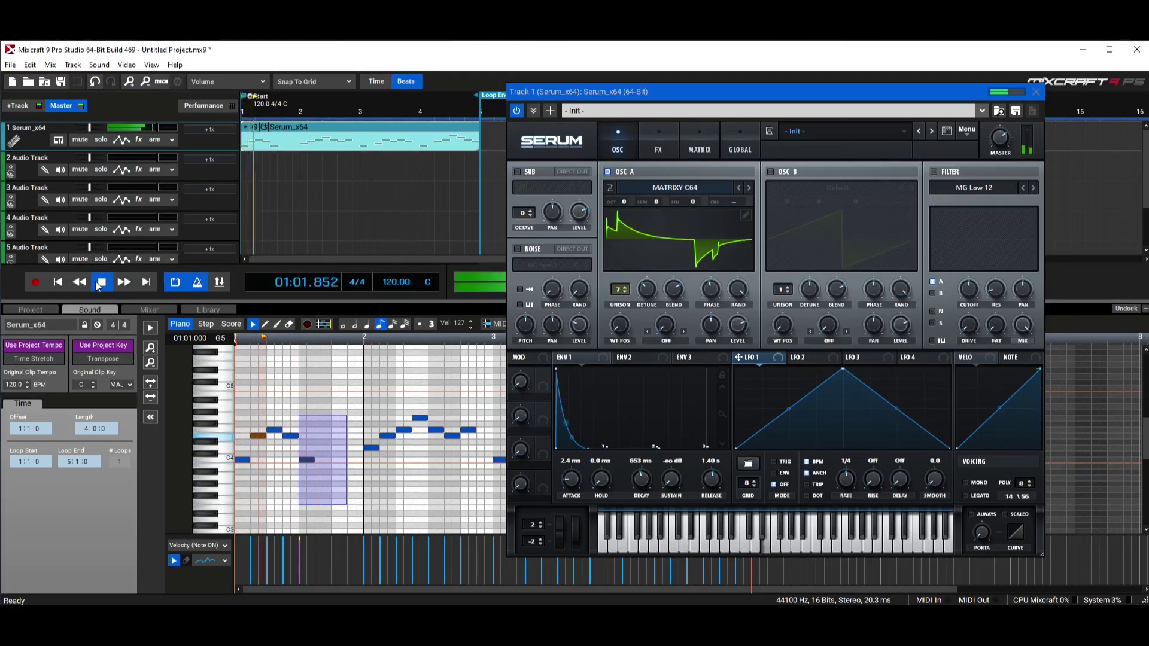
{"action": "left_click_drag", "start_coordinate": [712, 265], "coordinate": [663, 386]}
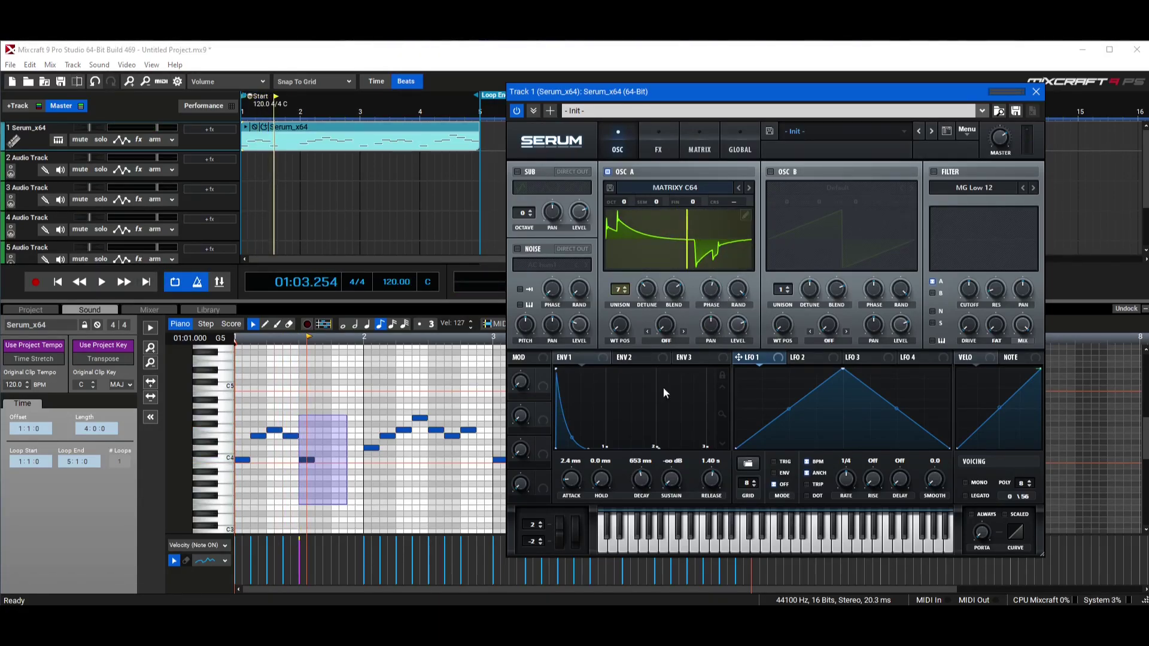
{"action": "left_click", "coordinate": [100, 281]}
{"action": "left_click_drag", "start_coordinate": [720, 301], "coordinate": [725, 368]}
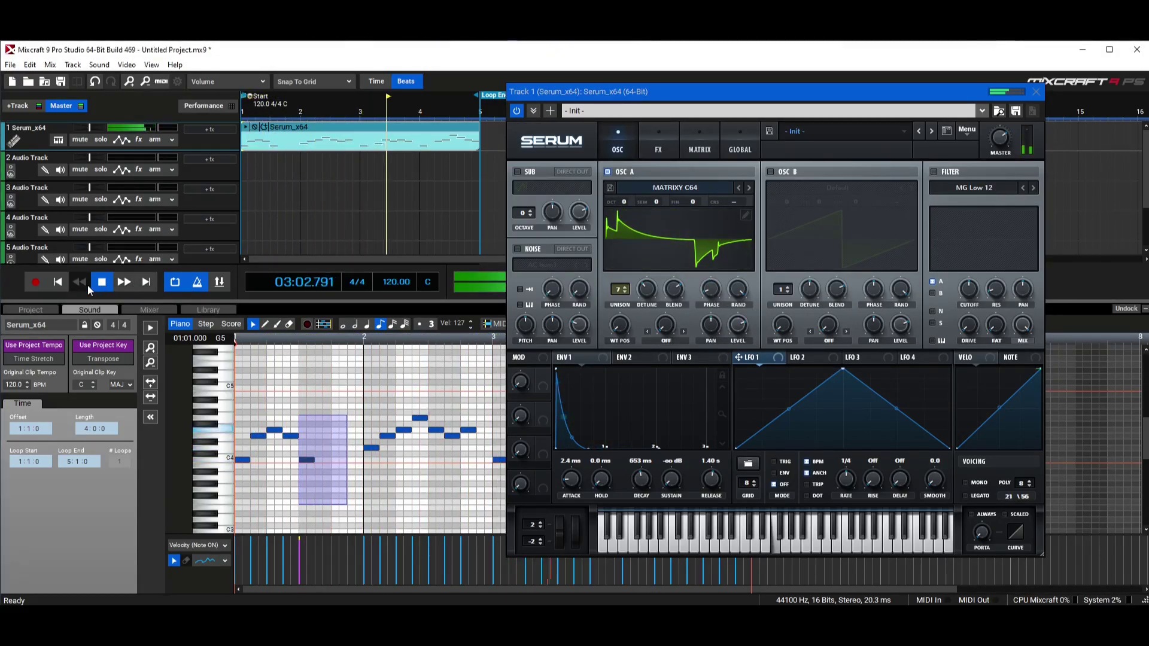
{"action": "left_click", "coordinate": [101, 283]}
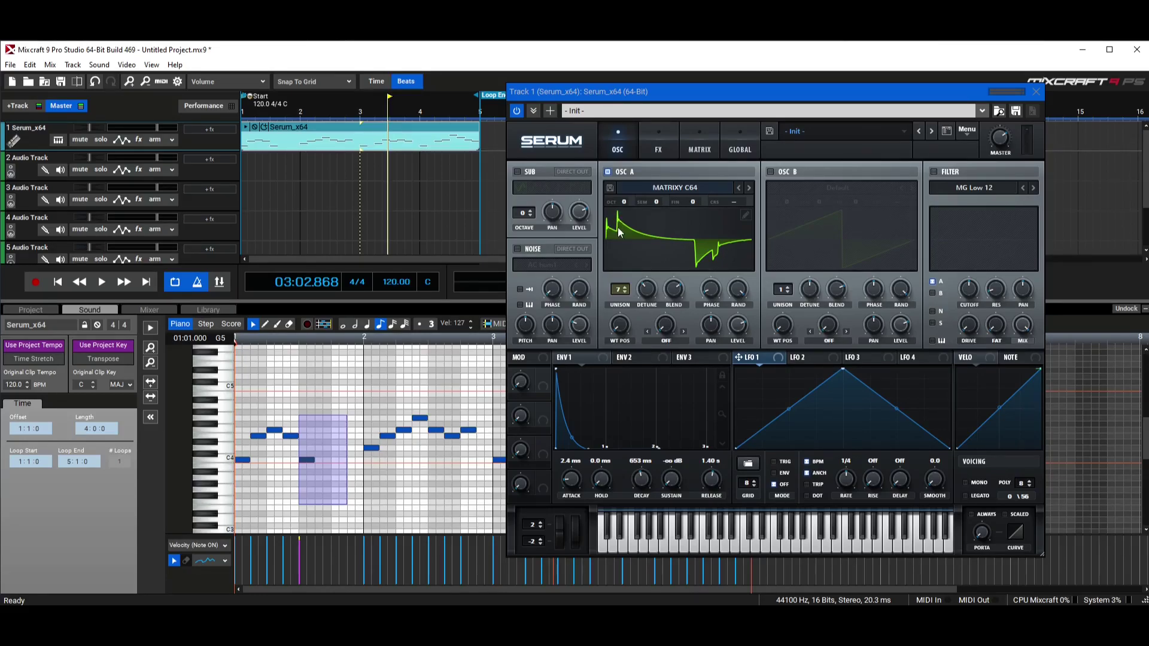
Step: Sweep oscillator A's phase once more and reset the phase control to its default
{"action": "left_click_drag", "start_coordinate": [708, 289], "coordinate": [708, 279]}
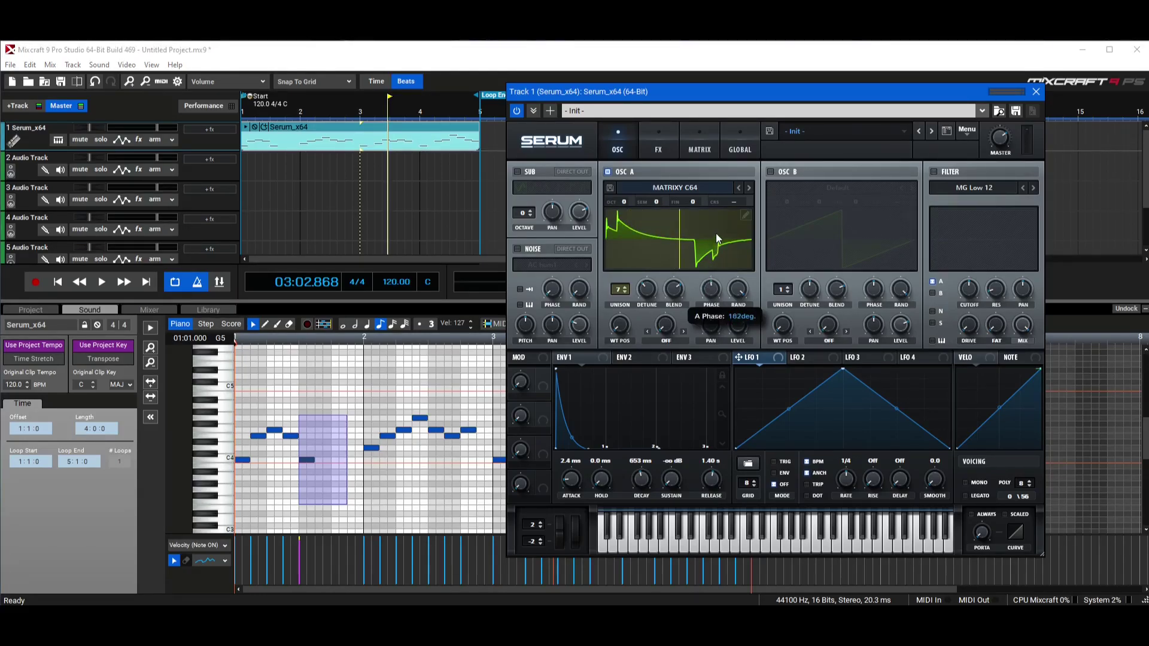
{"action": "left_click_drag", "start_coordinate": [723, 226], "coordinate": [722, 227]}
{"action": "right_click", "coordinate": [722, 293]}
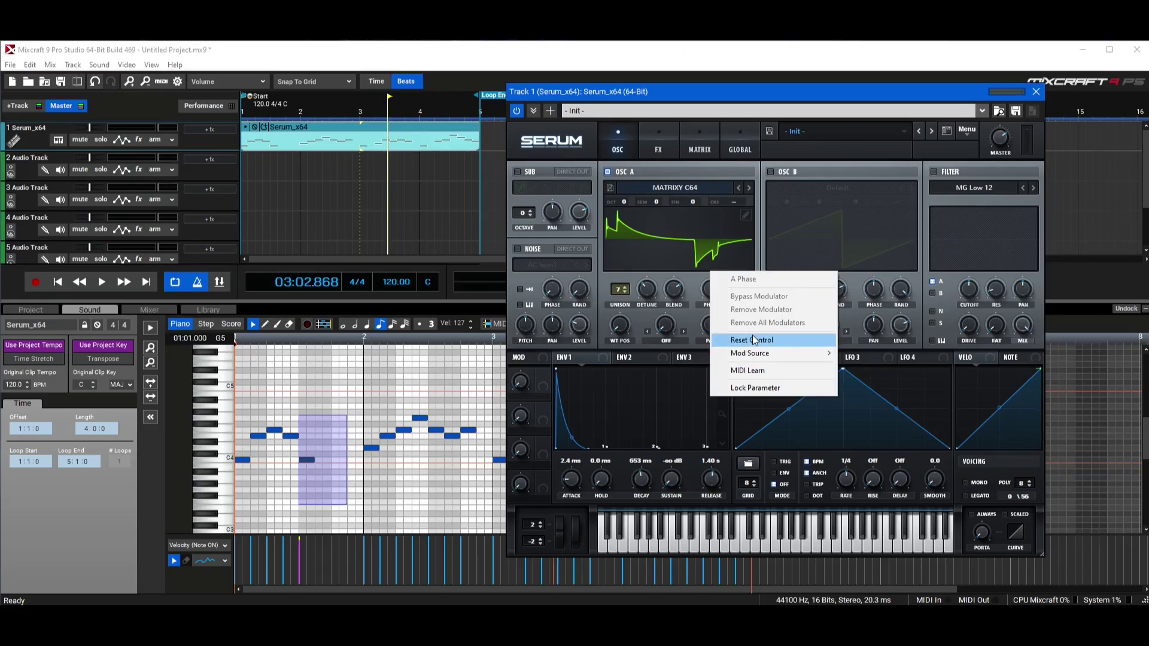
{"action": "left_click", "coordinate": [751, 340]}
{"action": "mouse_move", "coordinate": [742, 295]}
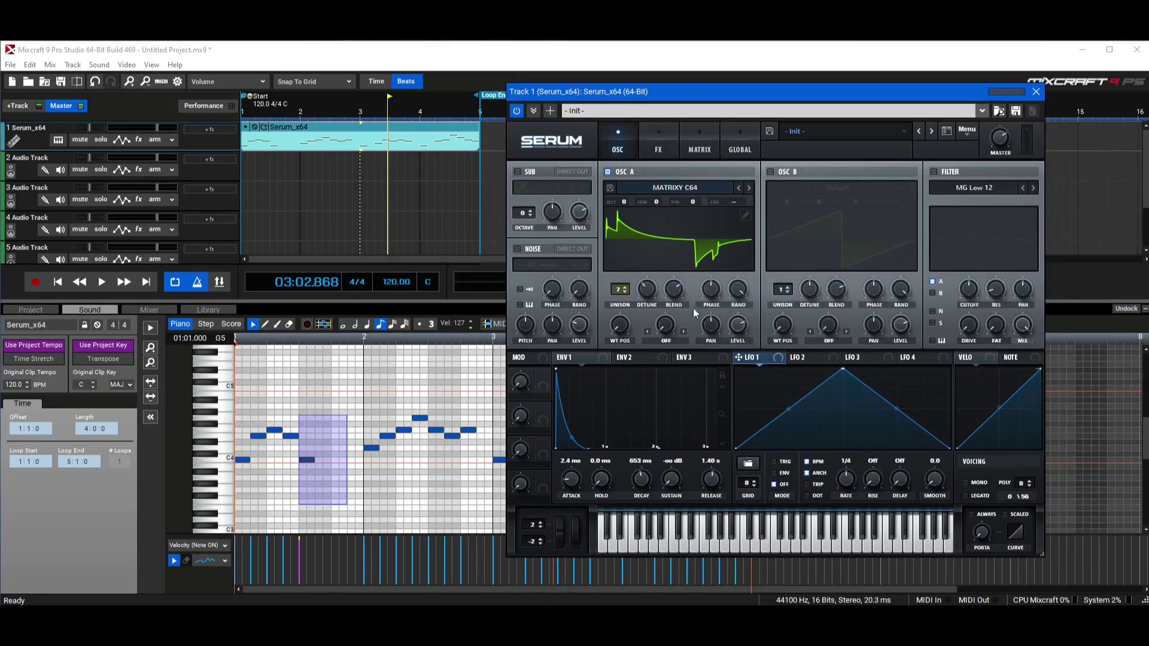
Step: Sweep oscillator A's wavetable position through the MATRIXY C64 frames, passing position 72
{"action": "mouse_move", "coordinate": [622, 330]}
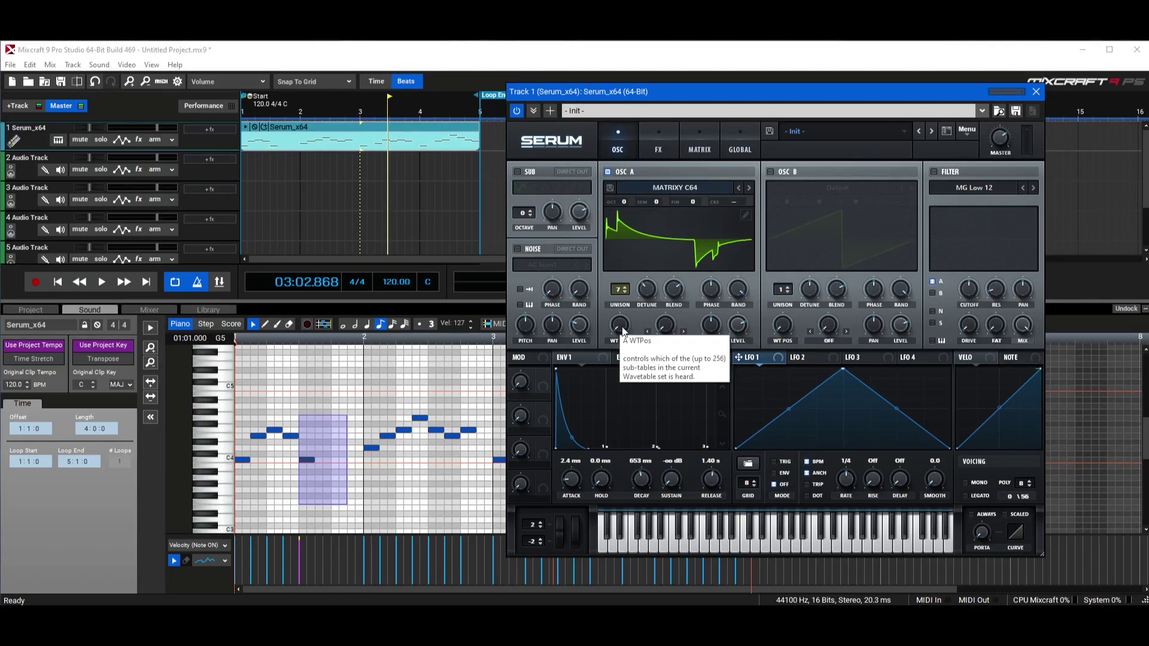
{"action": "left_click", "coordinate": [623, 331]}
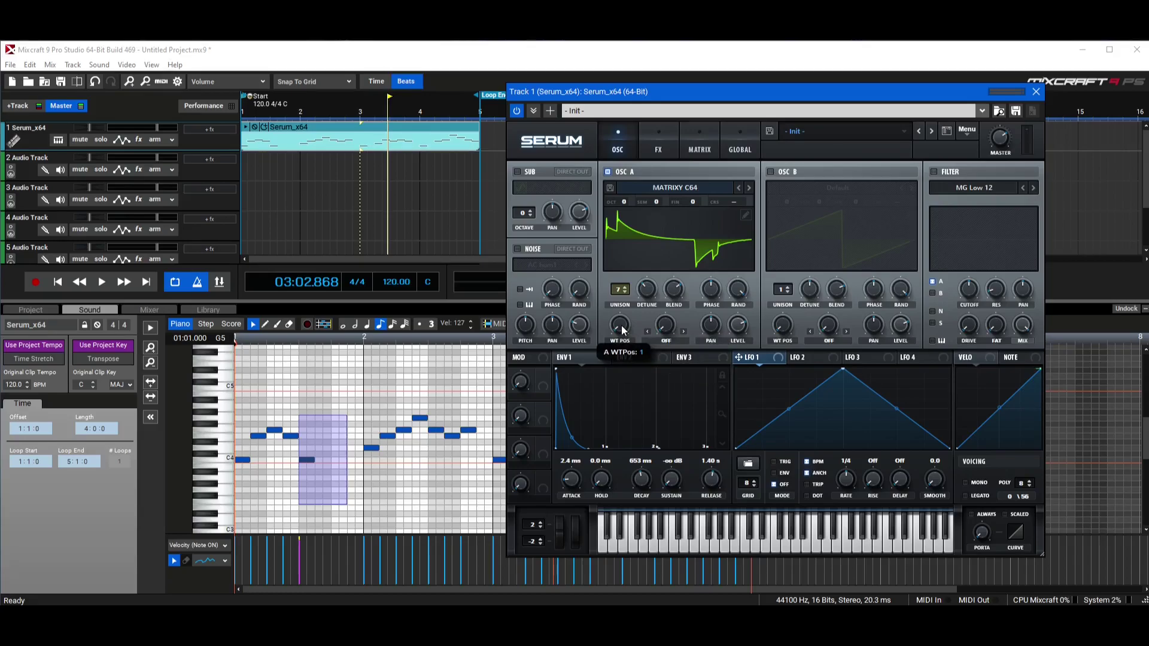
{"action": "left_click_drag", "start_coordinate": [620, 318], "coordinate": [615, 276]}
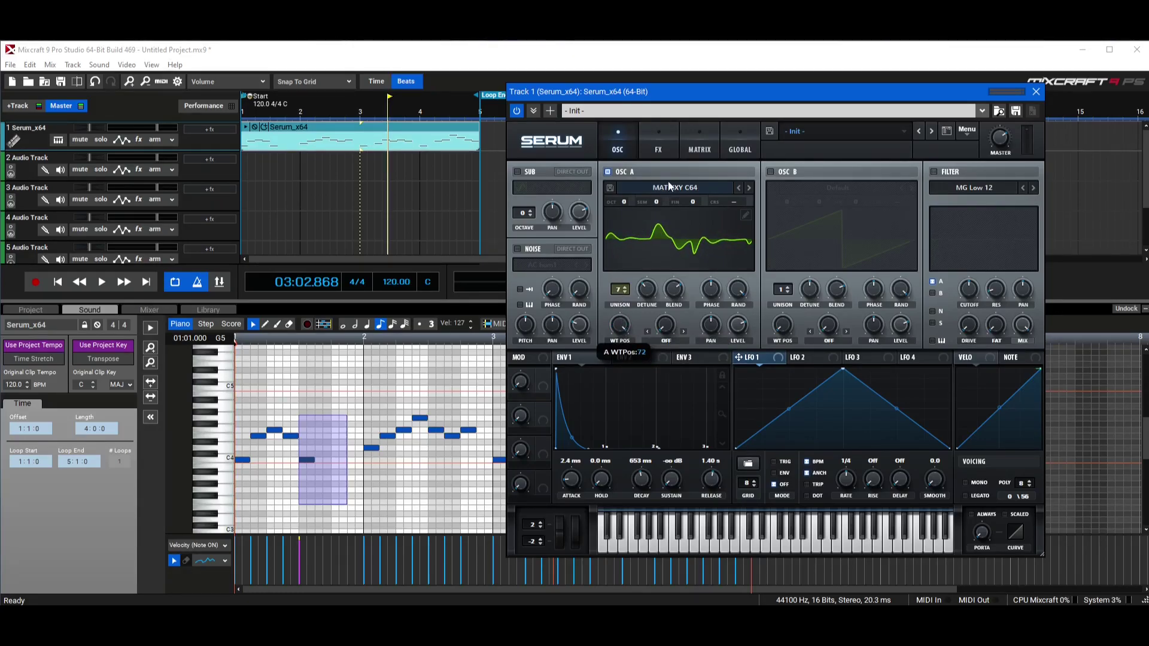
Step: Load the analog wavetable Analog_BD_Sin into oscillator A and sweep its wavetable position up to 236 and back to the first frame
{"action": "left_click", "coordinate": [623, 190]}
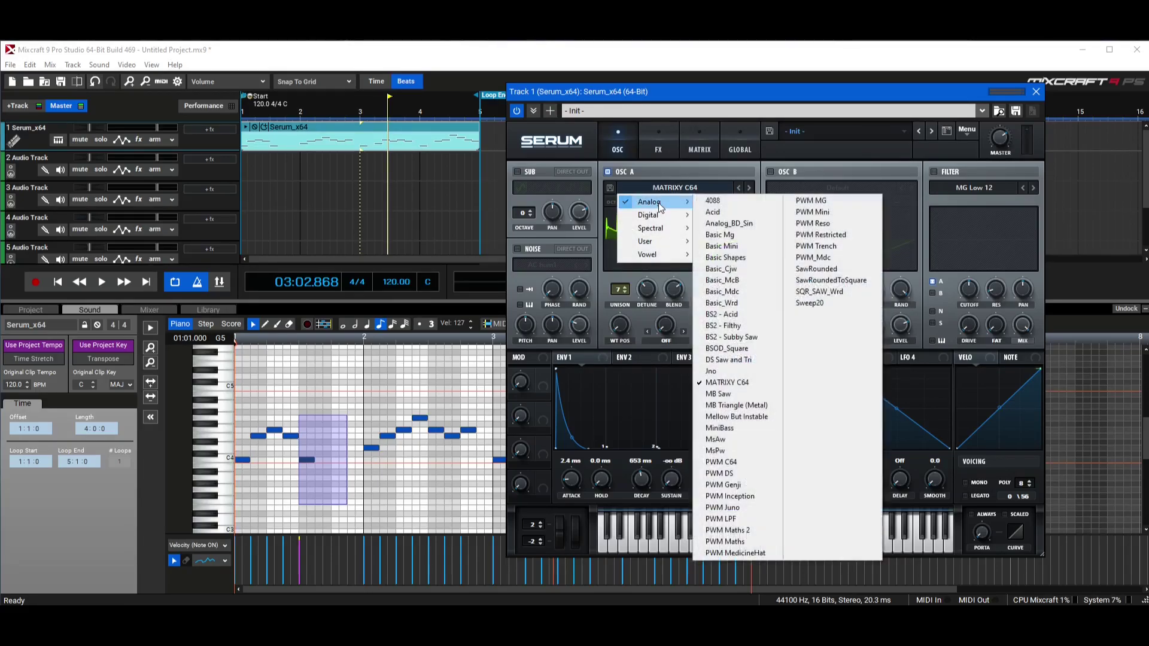
{"action": "mouse_move", "coordinate": [650, 201]}
{"action": "left_click", "coordinate": [752, 224]}
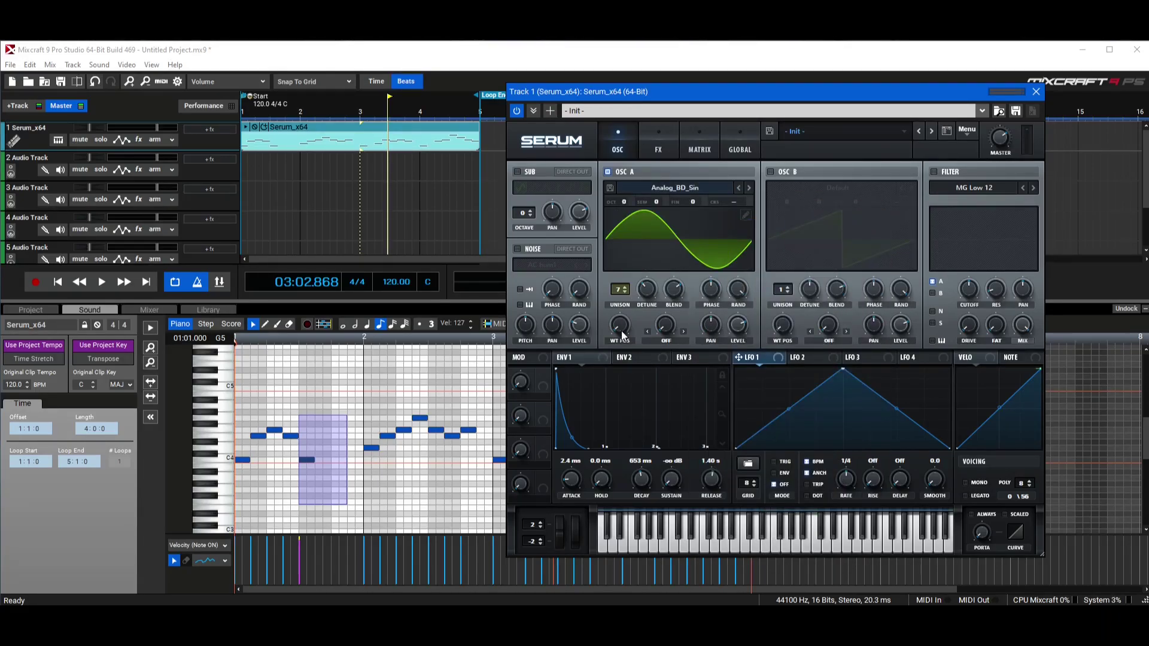
{"action": "mouse_move", "coordinate": [622, 333]}
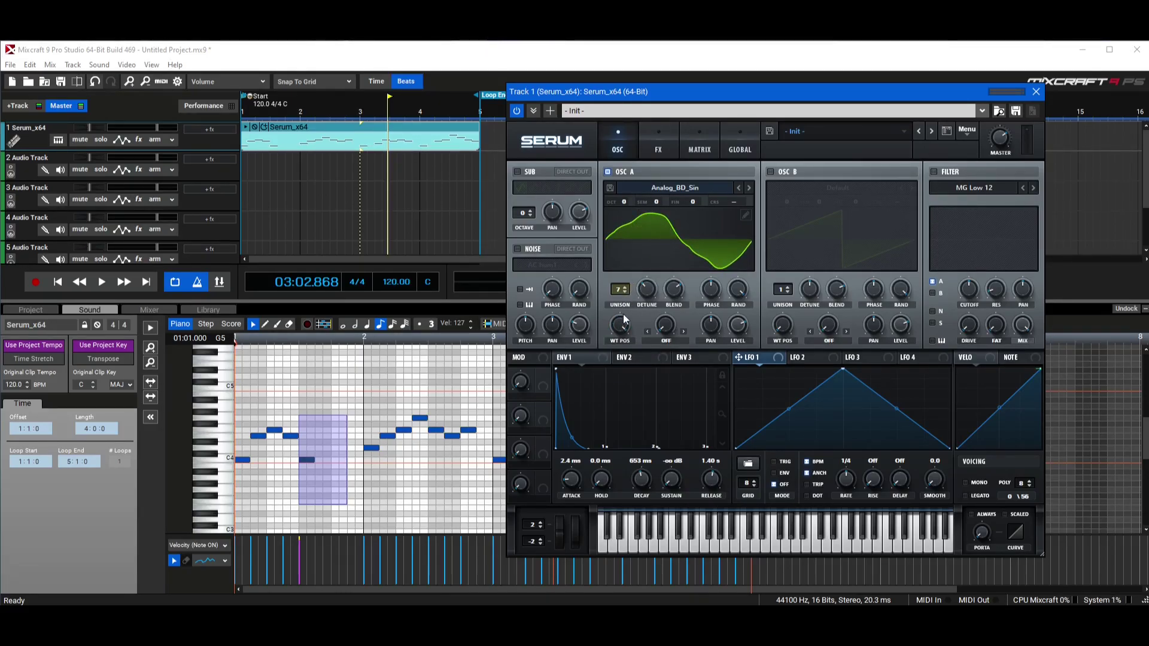
{"action": "left_click_drag", "start_coordinate": [623, 313], "coordinate": [629, 415]}
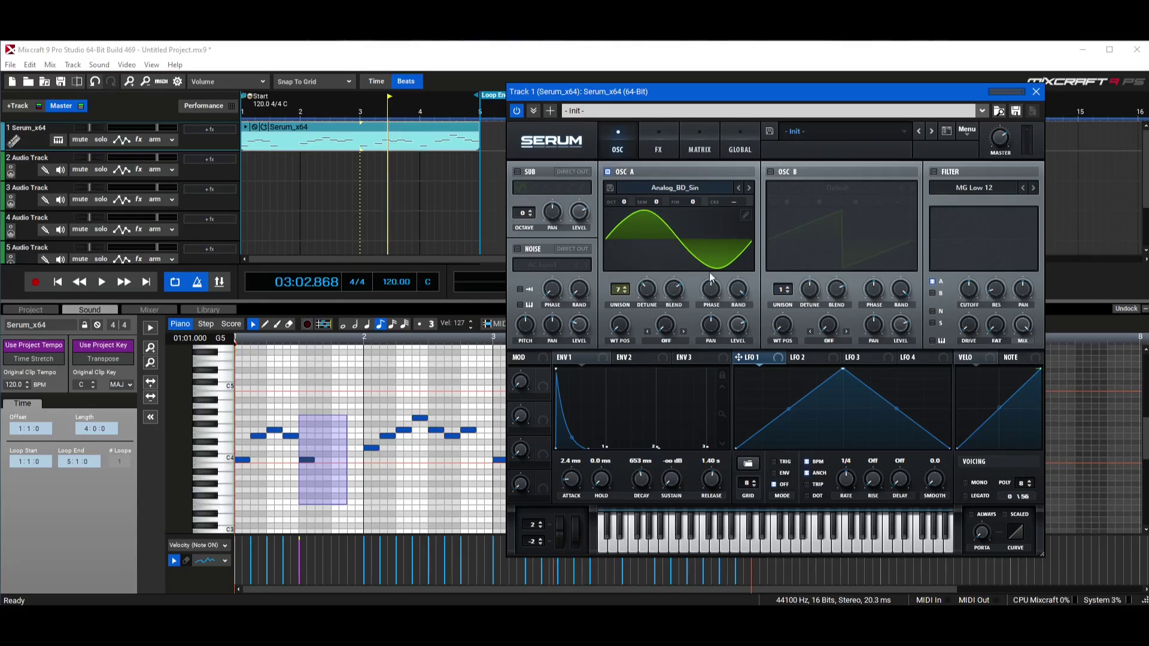
{"action": "mouse_move", "coordinate": [639, 238]}
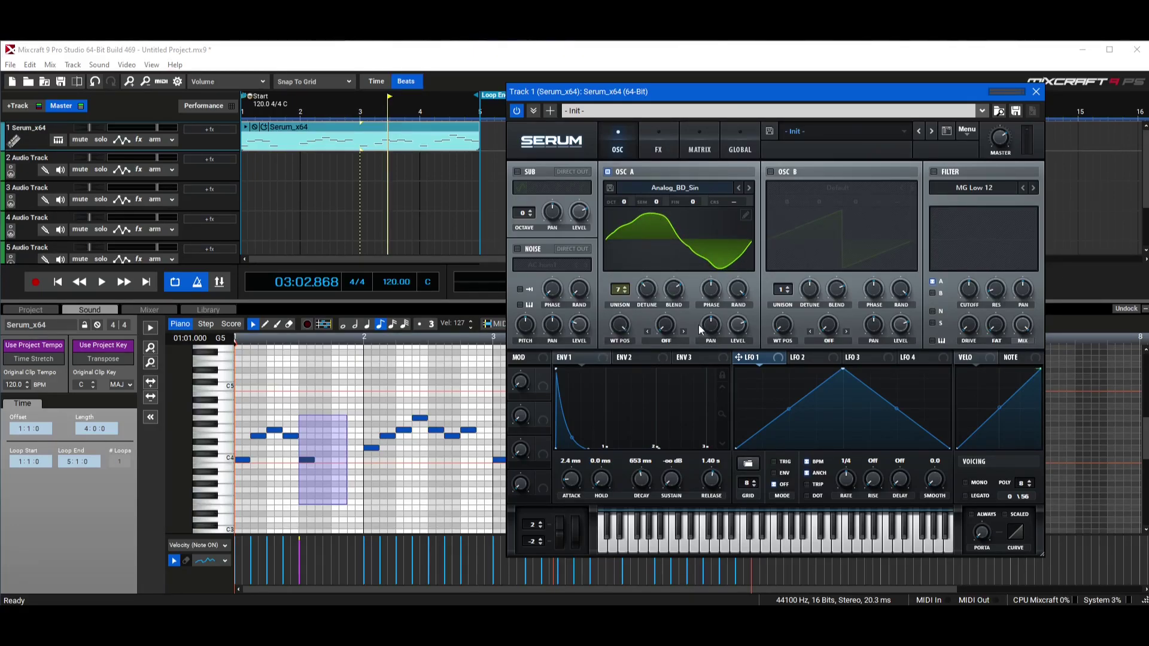
{"action": "mouse_move", "coordinate": [625, 341]}
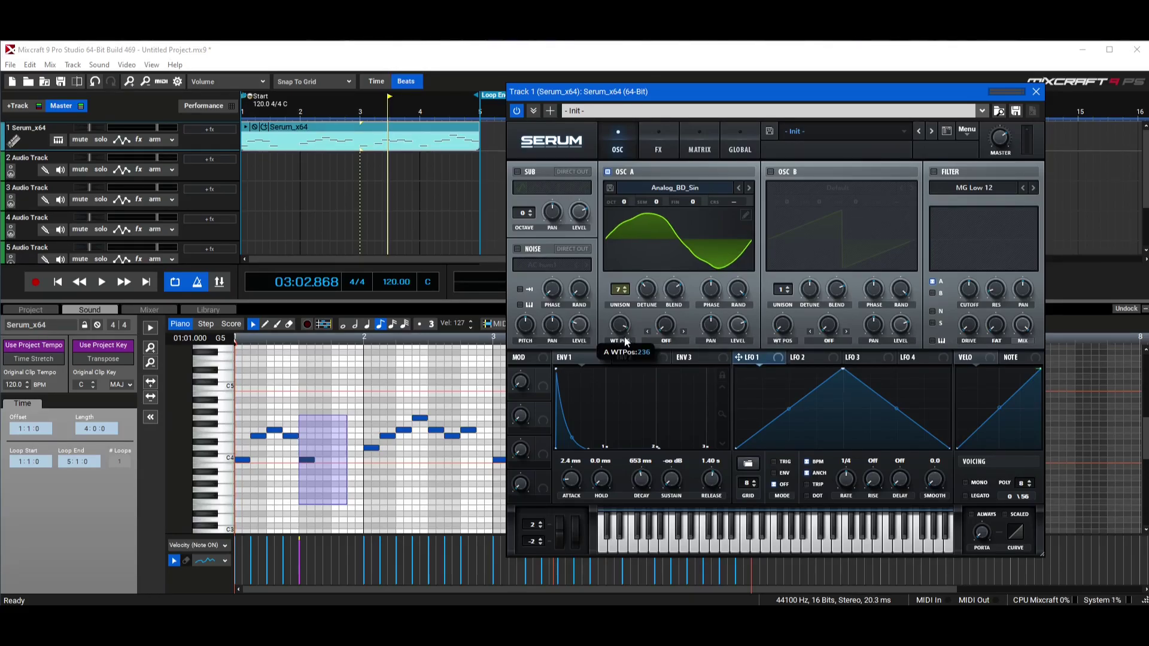
{"action": "left_click_drag", "start_coordinate": [642, 313], "coordinate": [631, 515]}
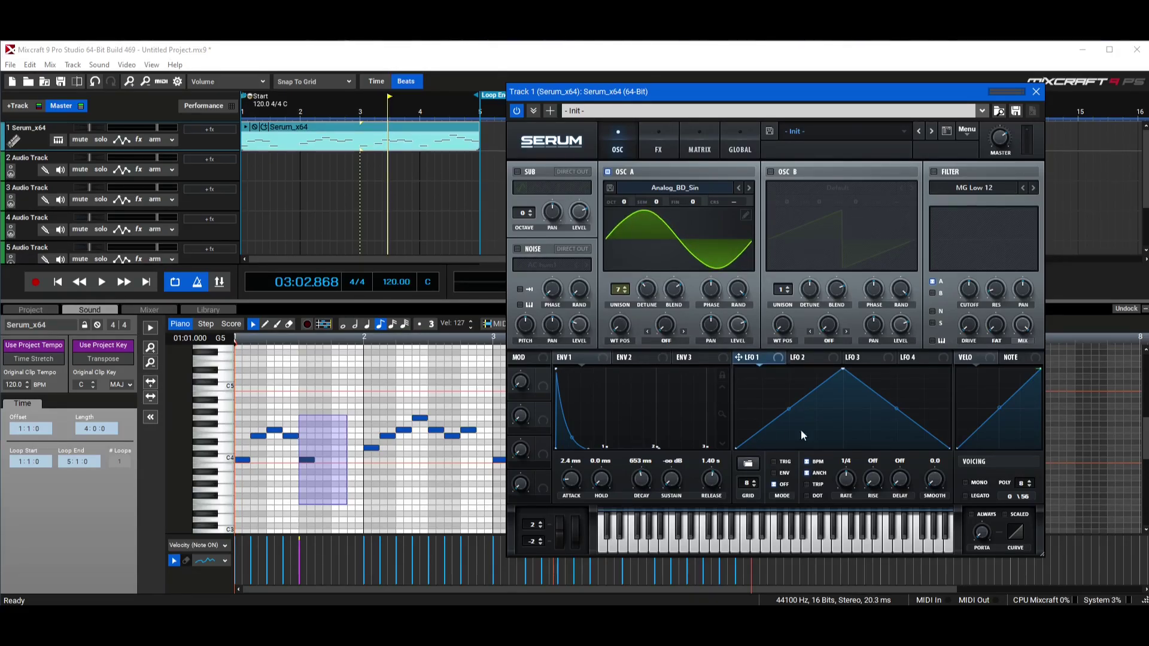
Step: Assign LFO 1 to oscillator A's wavetable position and return playback to the start
{"action": "left_click_drag", "start_coordinate": [627, 328], "coordinate": [621, 321]}
{"action": "left_click", "coordinate": [54, 282]}
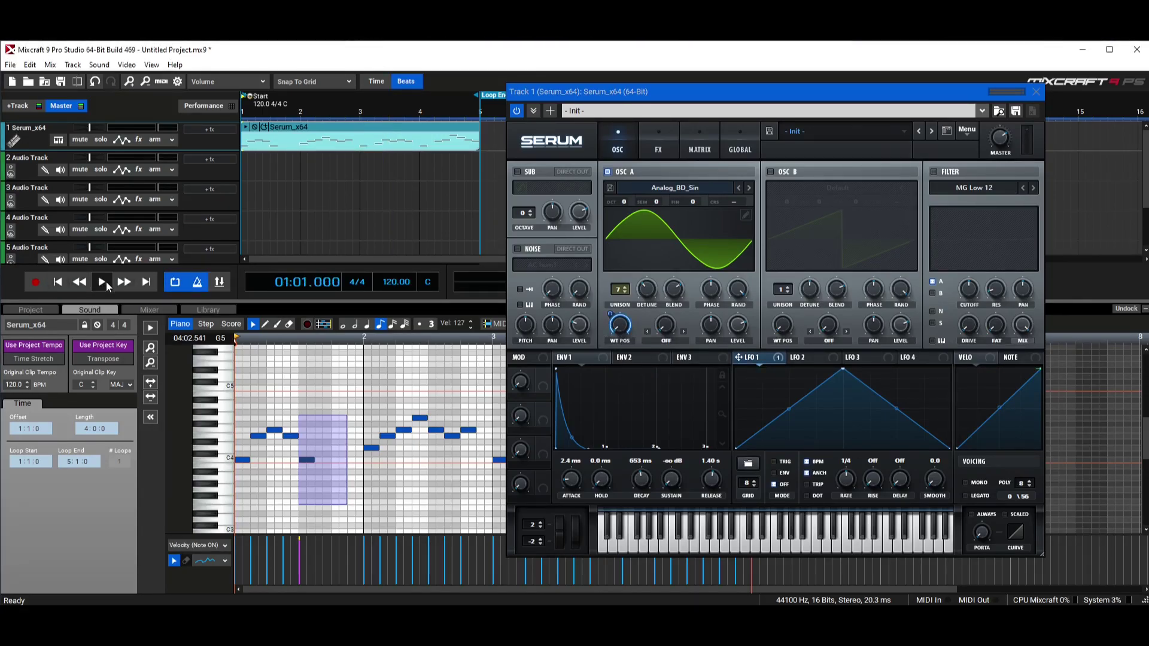
Step: Play the loop in two passes to hear LFO 1 modulating oscillator A's wavetable position
{"action": "left_click", "coordinate": [106, 282]}
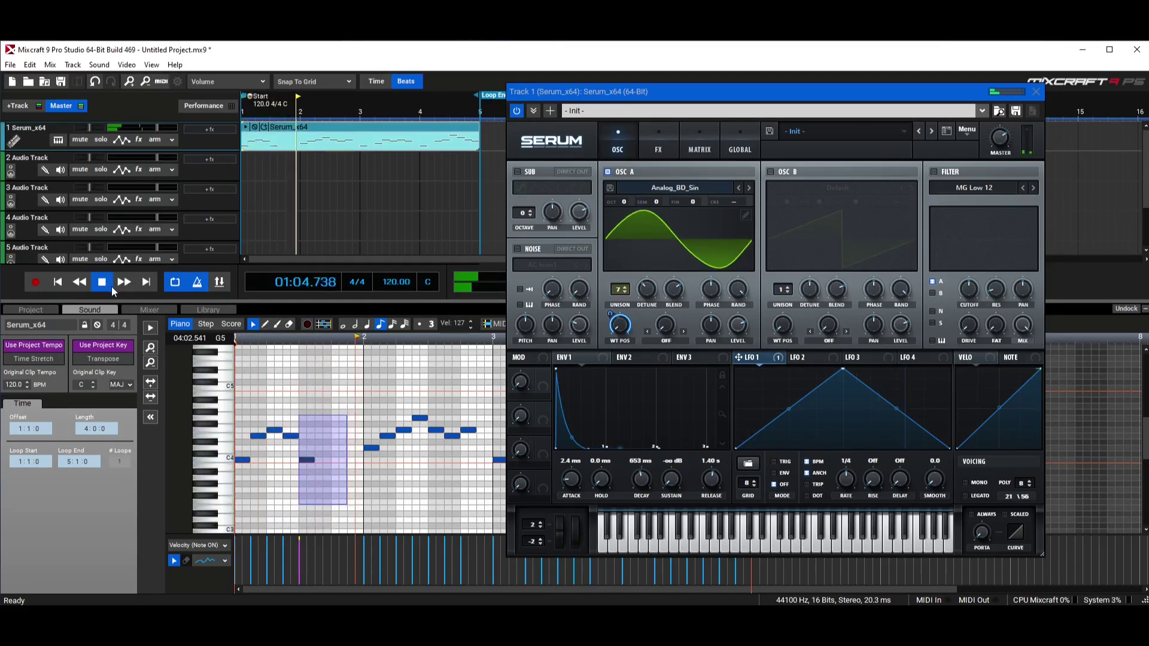
{"action": "left_click", "coordinate": [103, 284]}
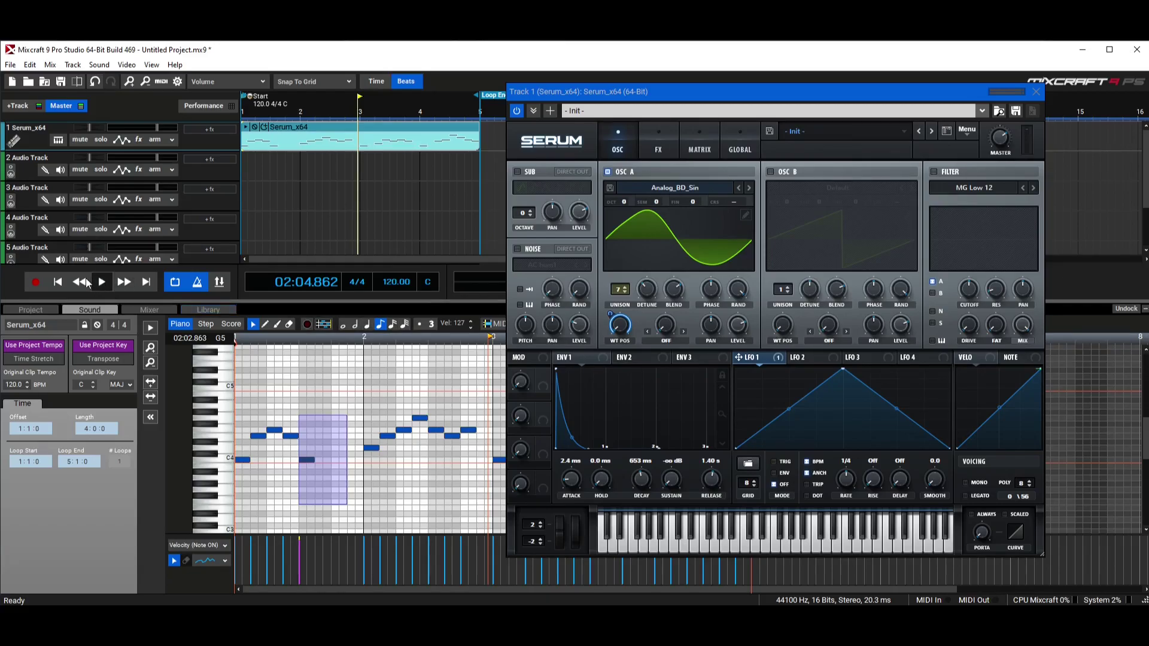
{"action": "left_click", "coordinate": [101, 281]}
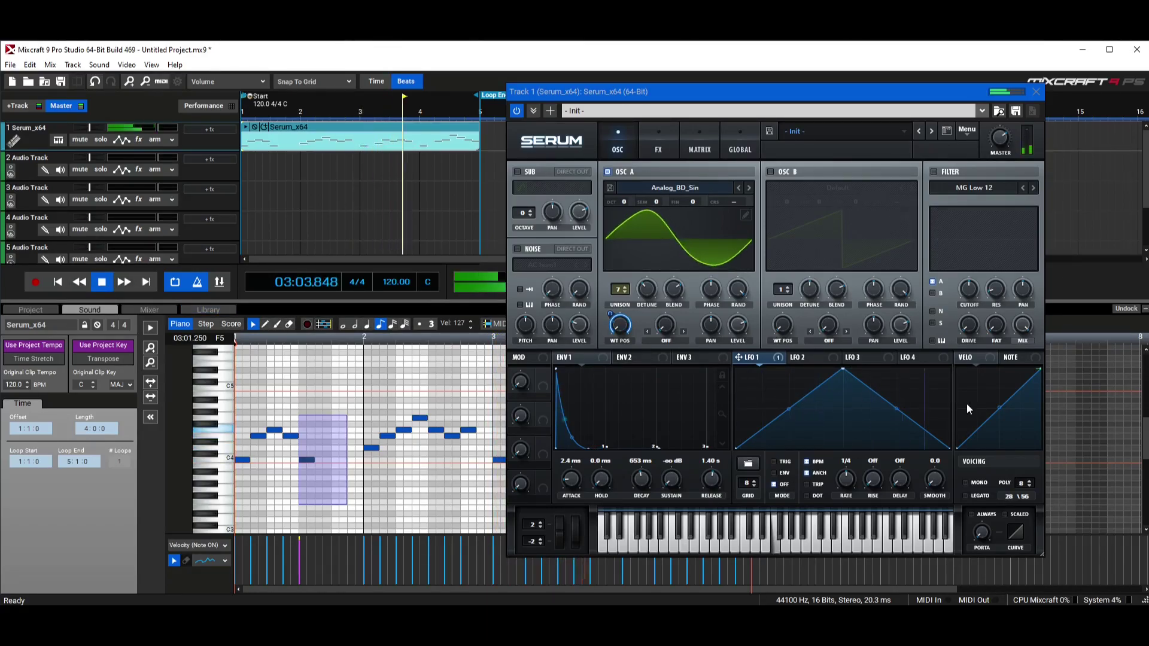
{"action": "key", "text": "space"}
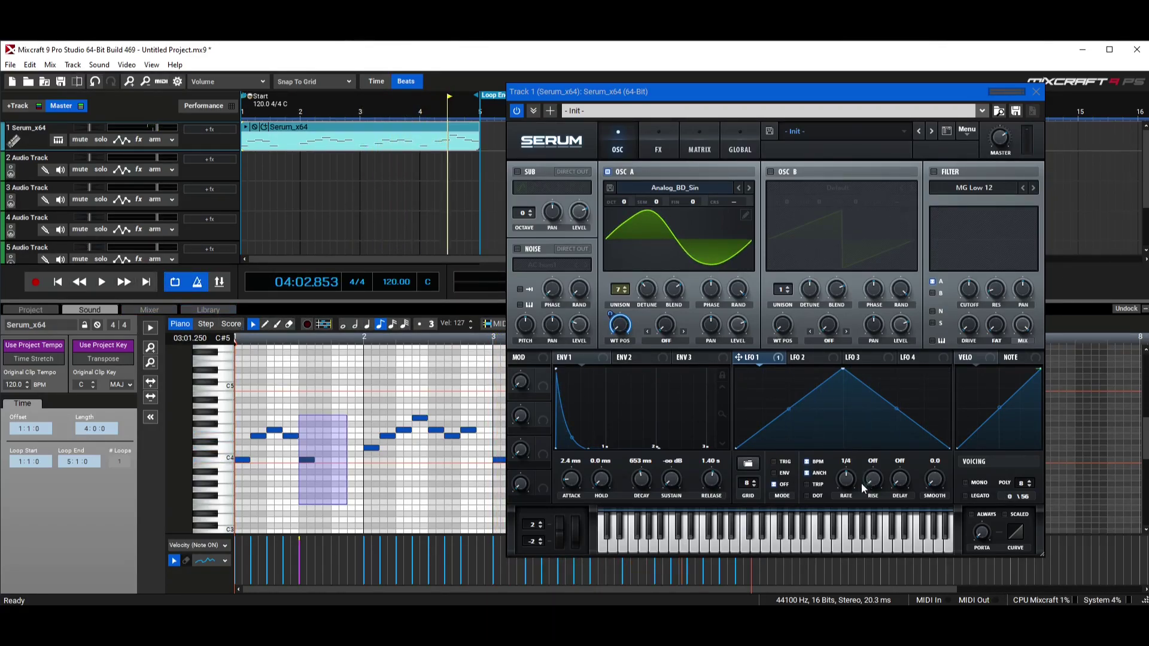
Step: Switch LFO 1 to envelope mode and back to off, and audition the loop from the start
{"action": "left_click", "coordinate": [777, 475]}
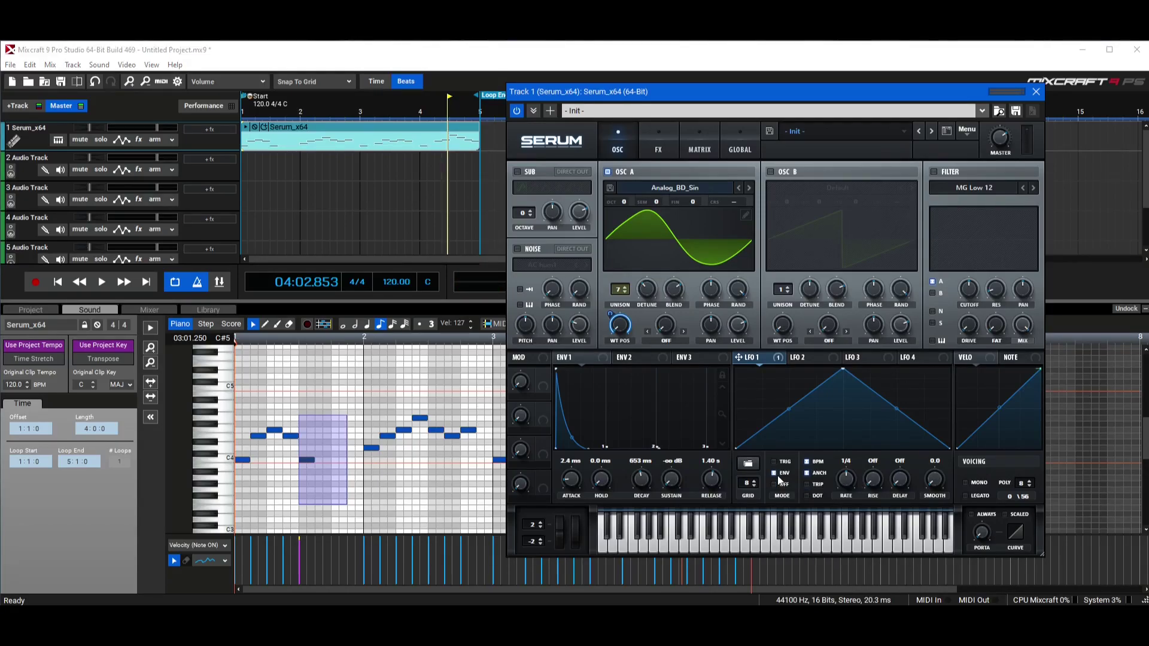
{"action": "left_click", "coordinate": [57, 285]}
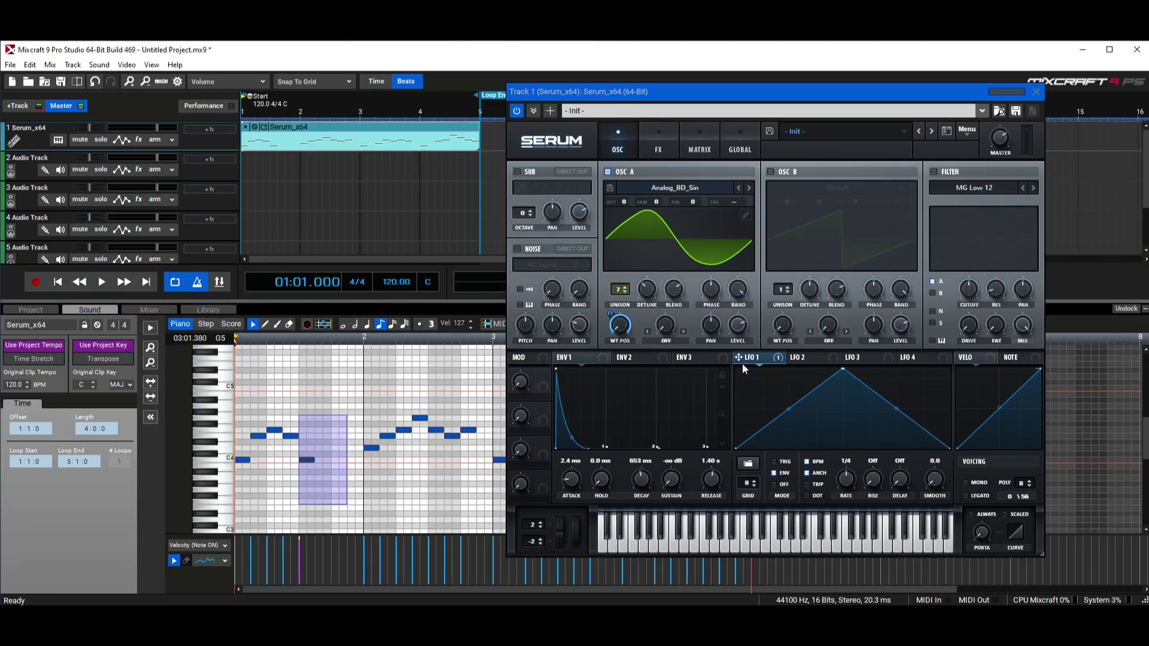
{"action": "left_click", "coordinate": [778, 486]}
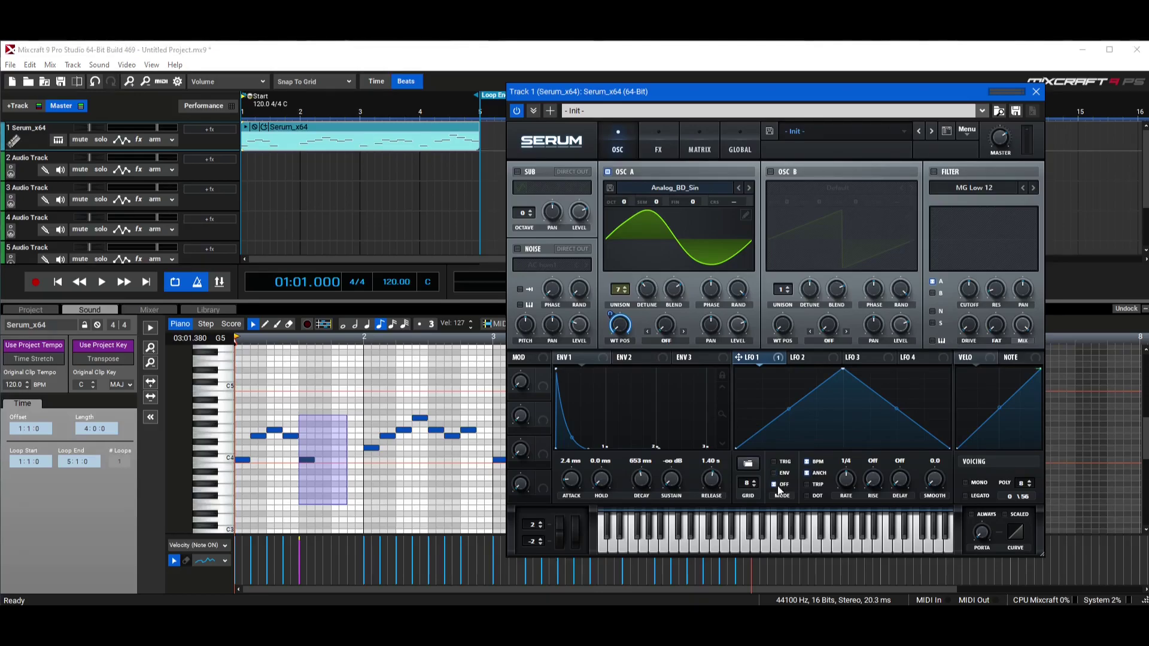
{"action": "left_click", "coordinate": [68, 285]}
{"action": "left_click", "coordinate": [102, 285]}
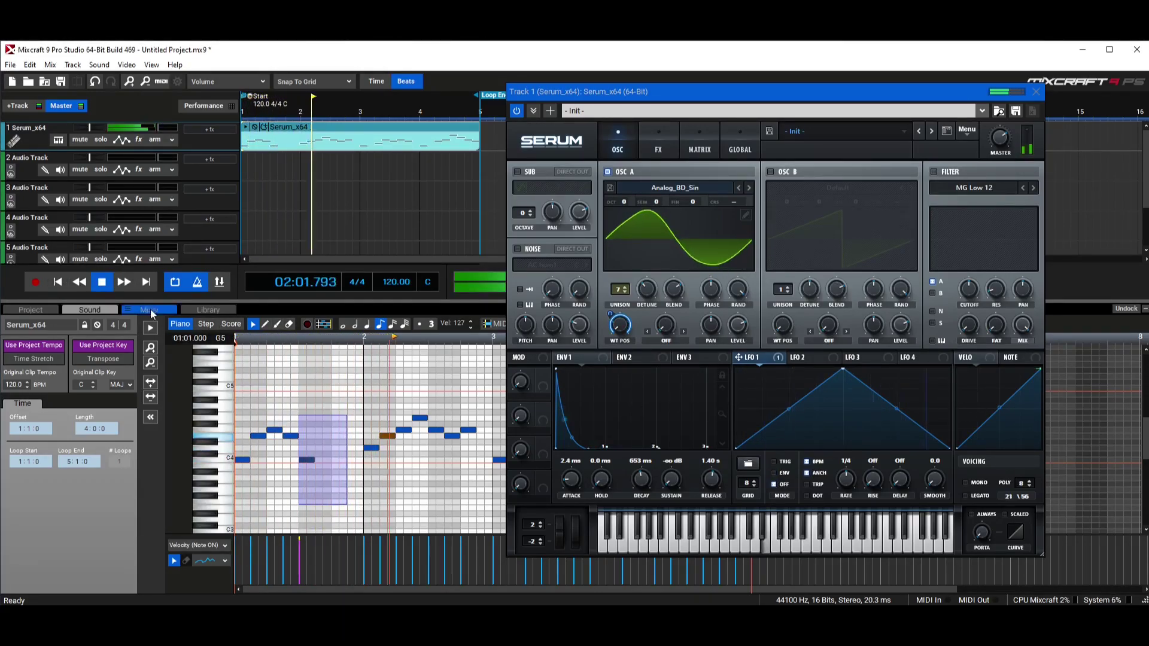
{"action": "key", "text": "space"}
Step: Set LFO 1's mode to ENV and audition the loop from the start
{"action": "left_click", "coordinate": [784, 473]}
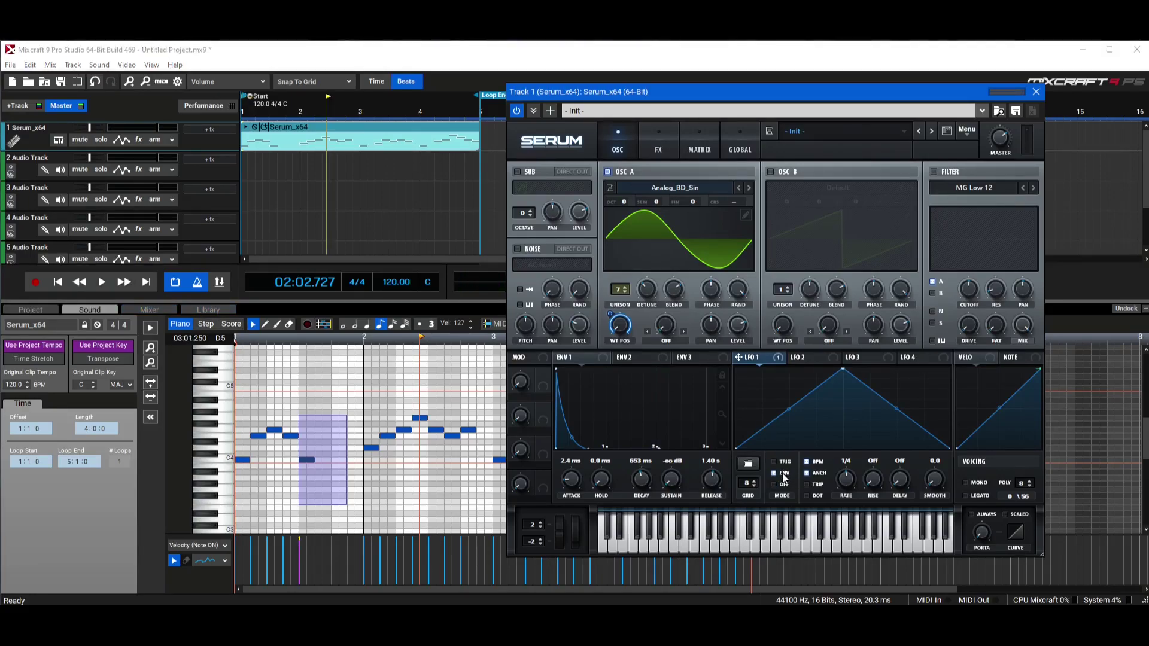
{"action": "left_click", "coordinate": [67, 286]}
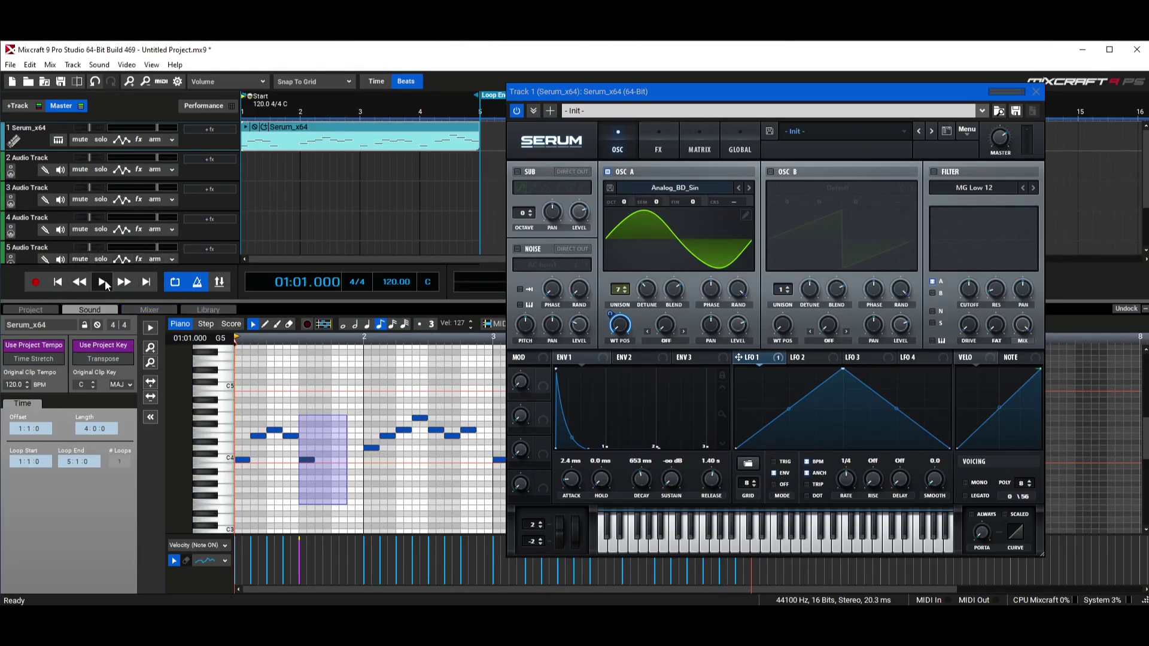
{"action": "left_click", "coordinate": [104, 284]}
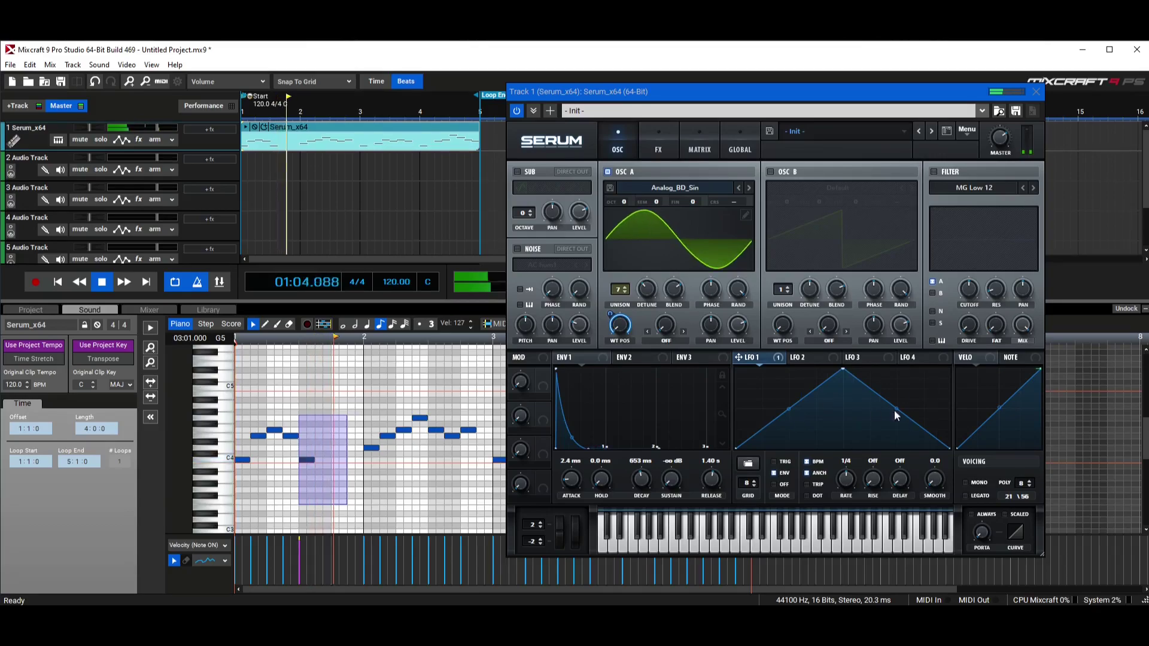
{"action": "left_click", "coordinate": [102, 286]}
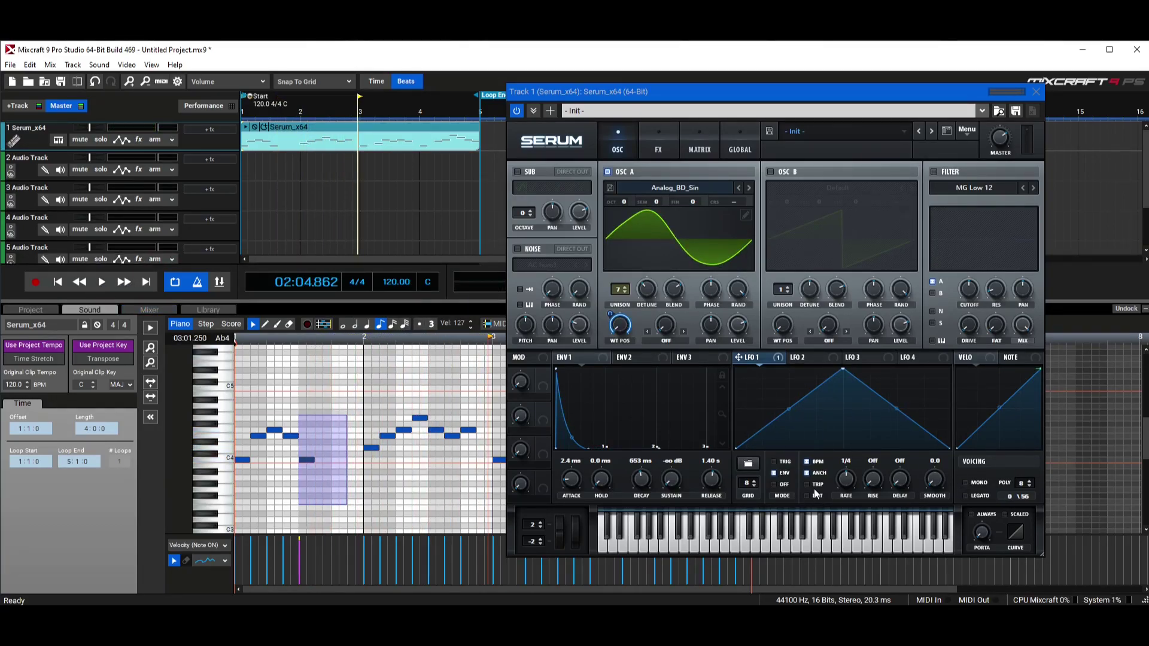
Step: Set LFO 1's rate to 1/16 and audition the loop from the start
{"action": "left_click", "coordinate": [845, 487]}
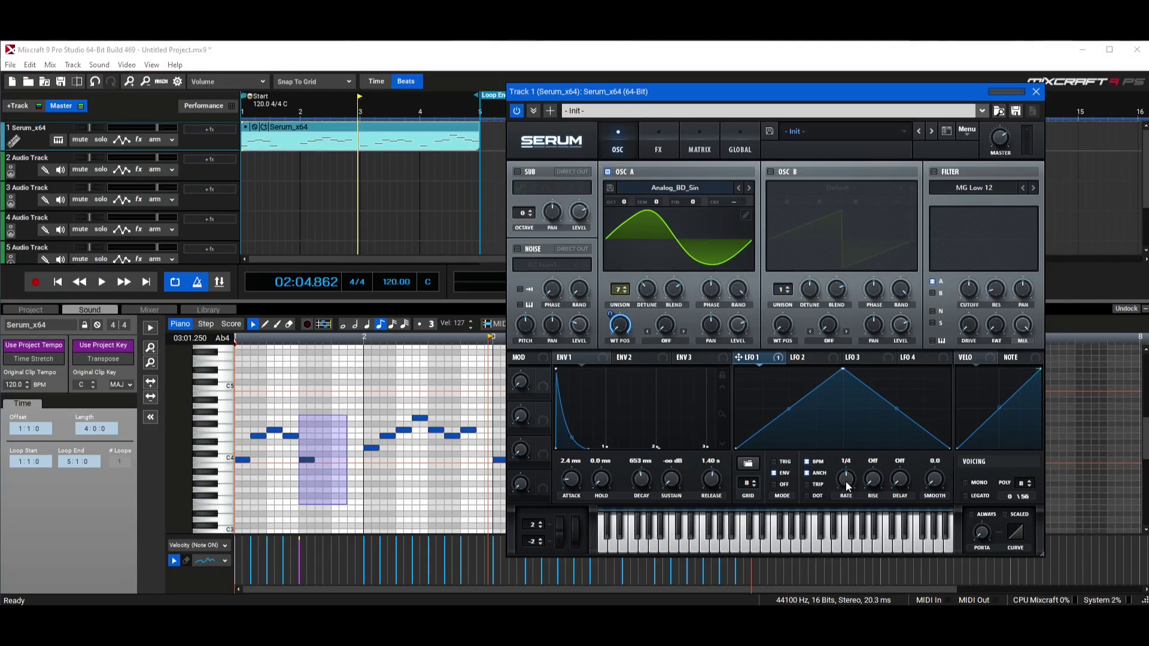
{"action": "left_click", "coordinate": [58, 282]}
{"action": "left_click", "coordinate": [102, 282]}
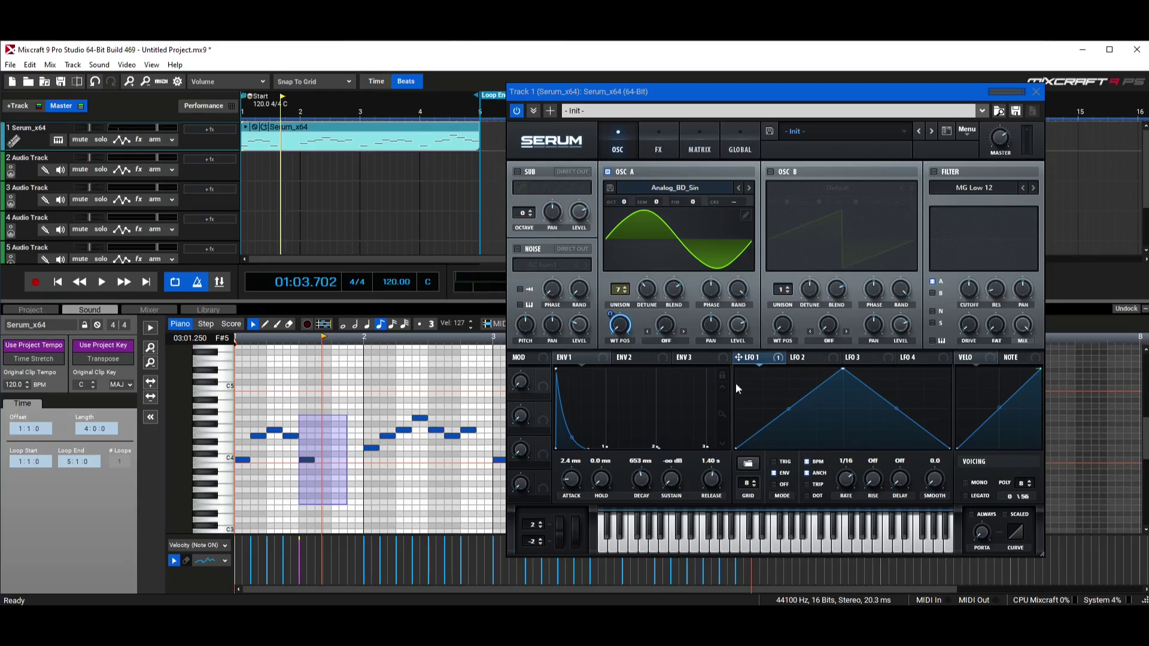
Step: Slow LFO 1's rate to 2 bar and audition the loop from the start
{"action": "left_click_drag", "start_coordinate": [862, 484], "coordinate": [851, 523]}
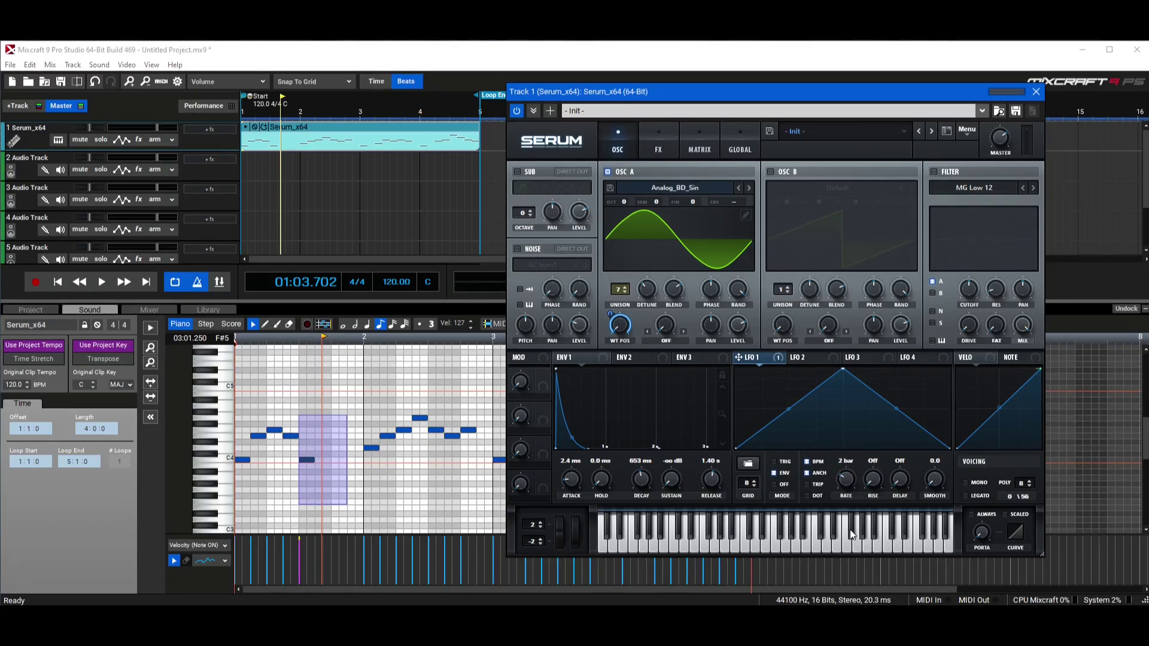
{"action": "left_click", "coordinate": [58, 282]}
{"action": "left_click", "coordinate": [102, 282]}
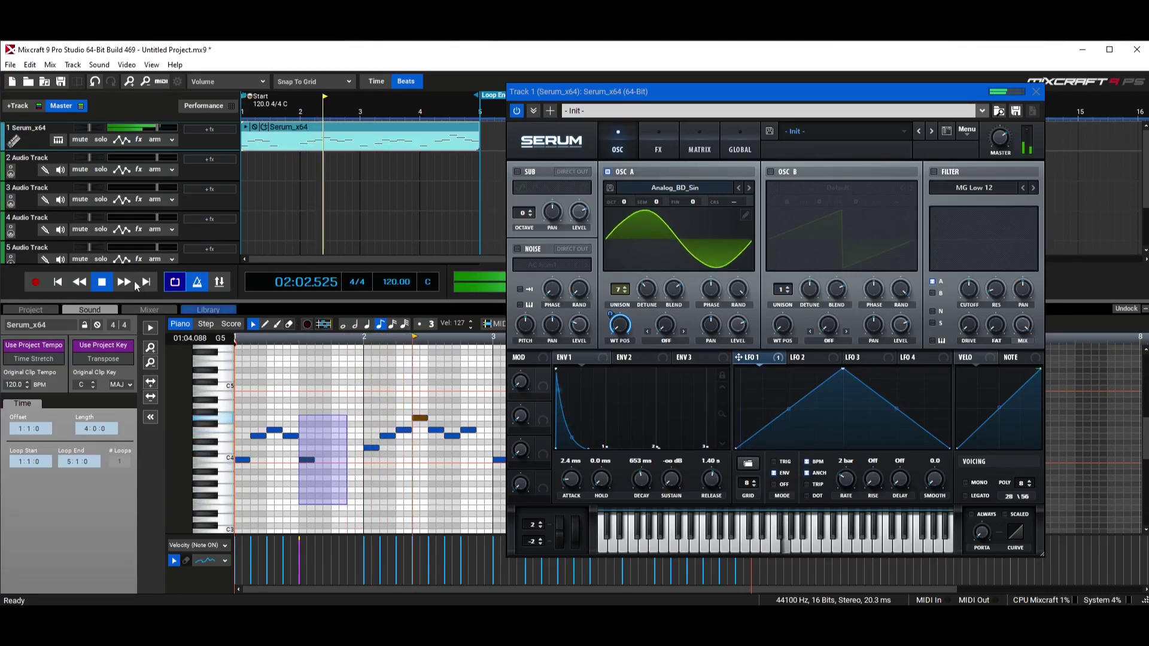
{"action": "key", "text": "space"}
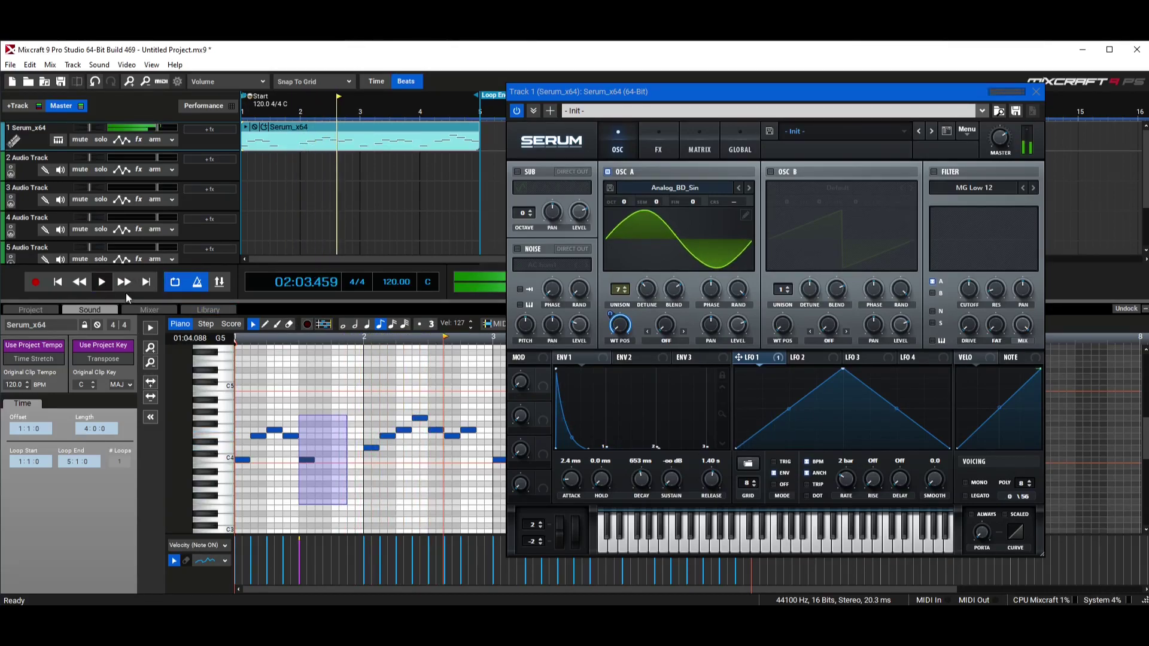
Step: Turn off LFO 1's BPM sync, audition the loop from the start, and turn the sync back on
{"action": "left_click", "coordinate": [818, 487]}
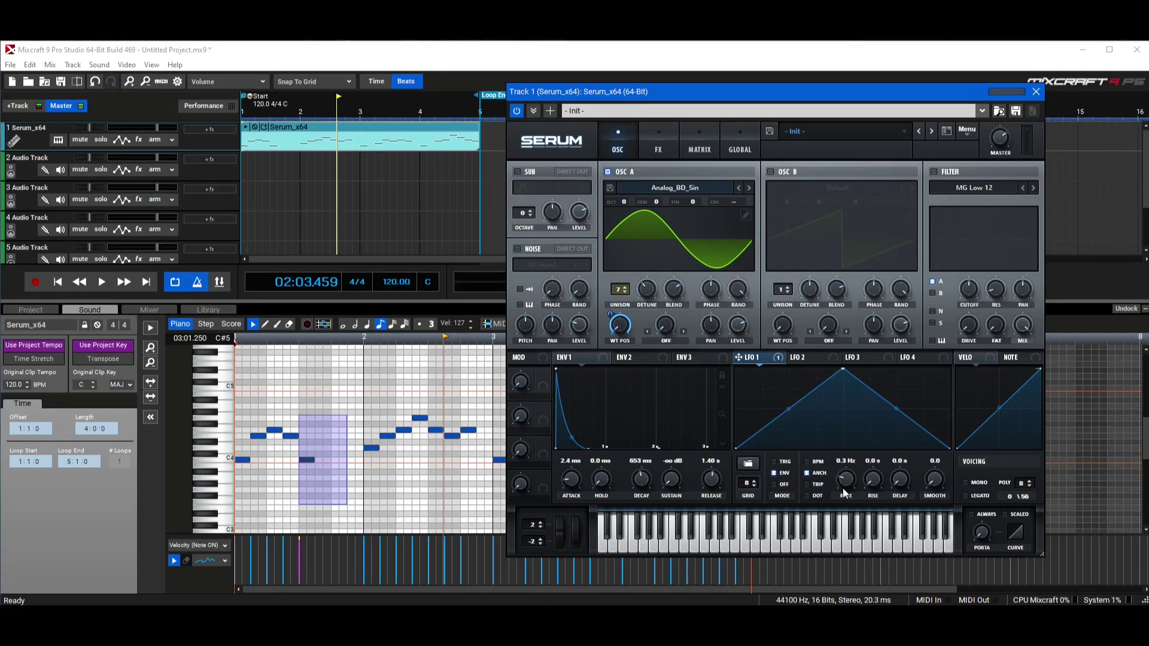
{"action": "left_click", "coordinate": [57, 282]}
{"action": "left_click", "coordinate": [111, 283]}
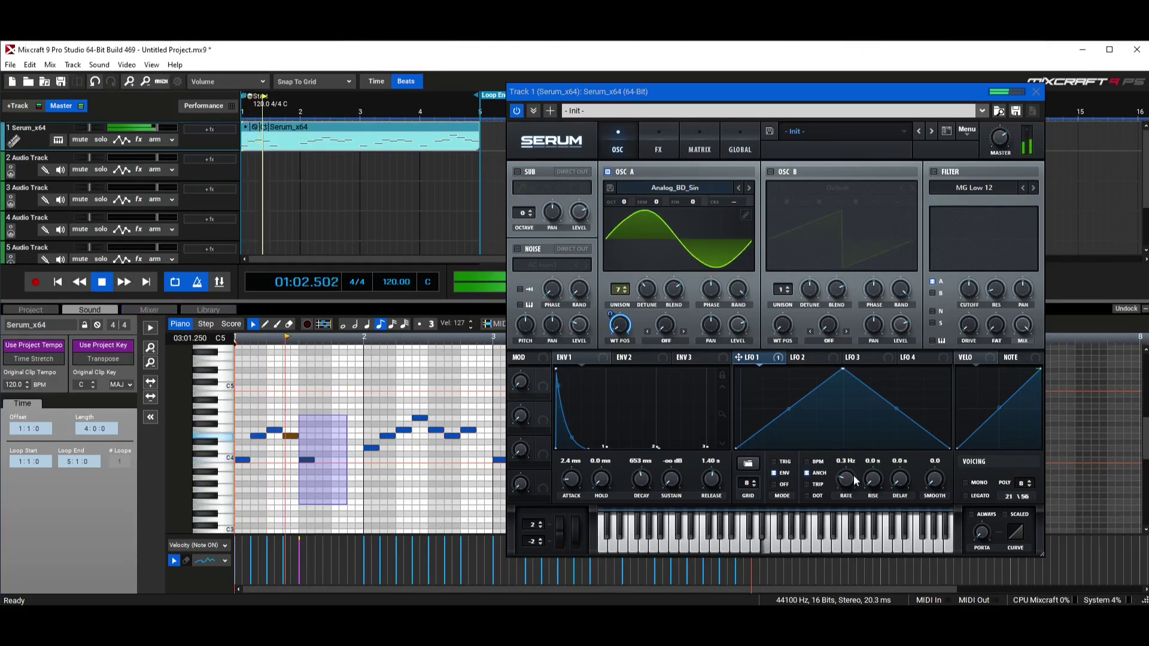
{"action": "left_click", "coordinate": [807, 461]}
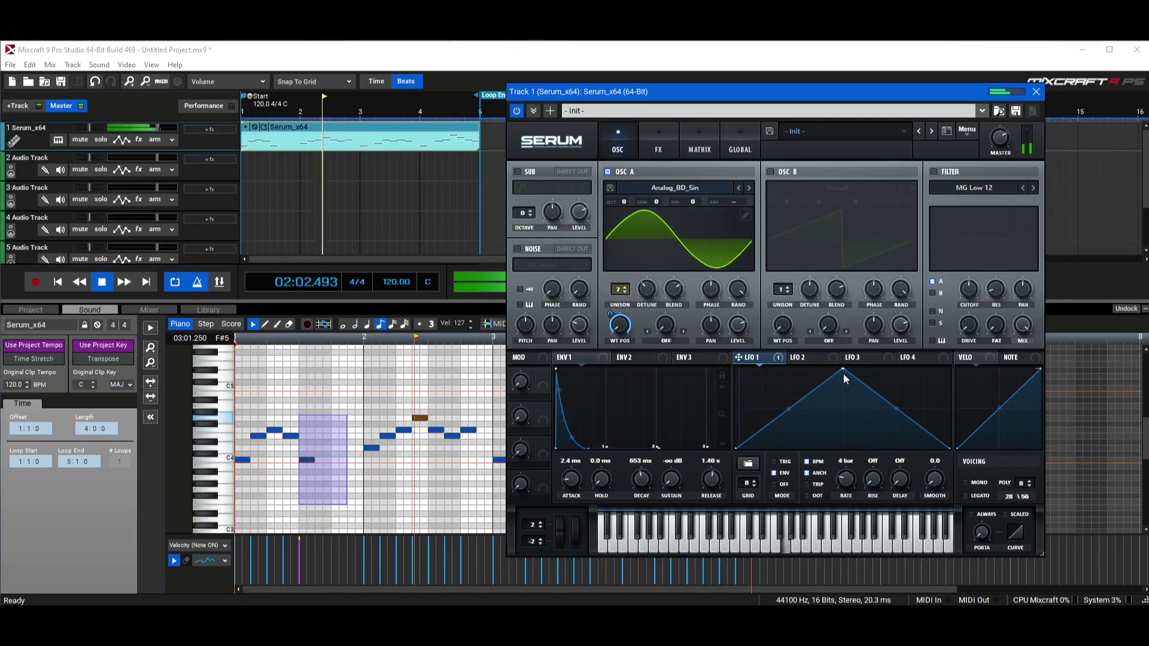
Step: Reshape LFO 1 by shifting its peak later, adding points on both slopes and bending the segments, with the rate at 1/8
{"action": "left_click_drag", "start_coordinate": [843, 369], "coordinate": [892, 369]}
{"action": "double_click", "coordinate": [839, 394]}
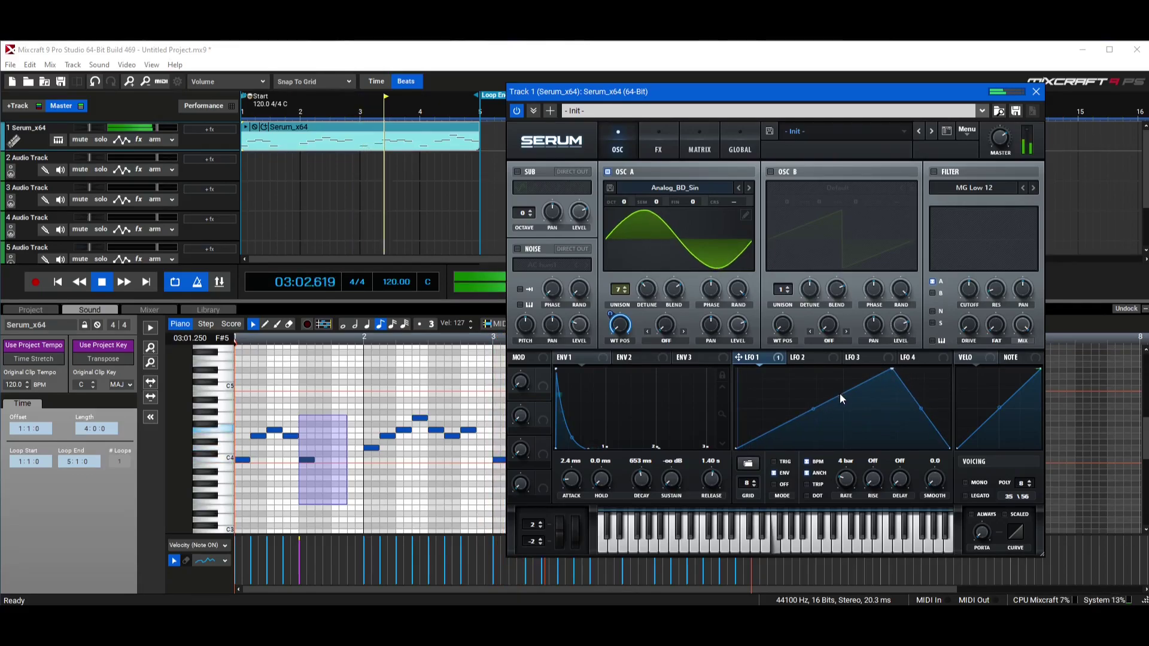
{"action": "left_click_drag", "start_coordinate": [840, 398], "coordinate": [882, 419]}
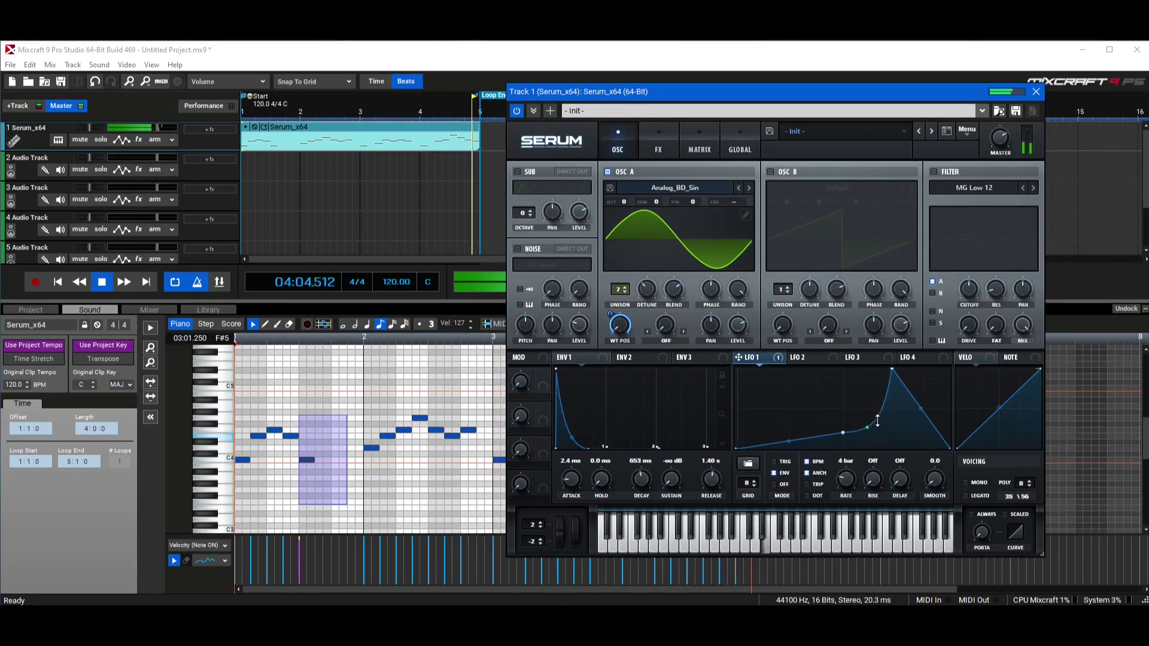
{"action": "left_click_drag", "start_coordinate": [788, 441], "coordinate": [818, 425]}
{"action": "double_click", "coordinate": [814, 431]}
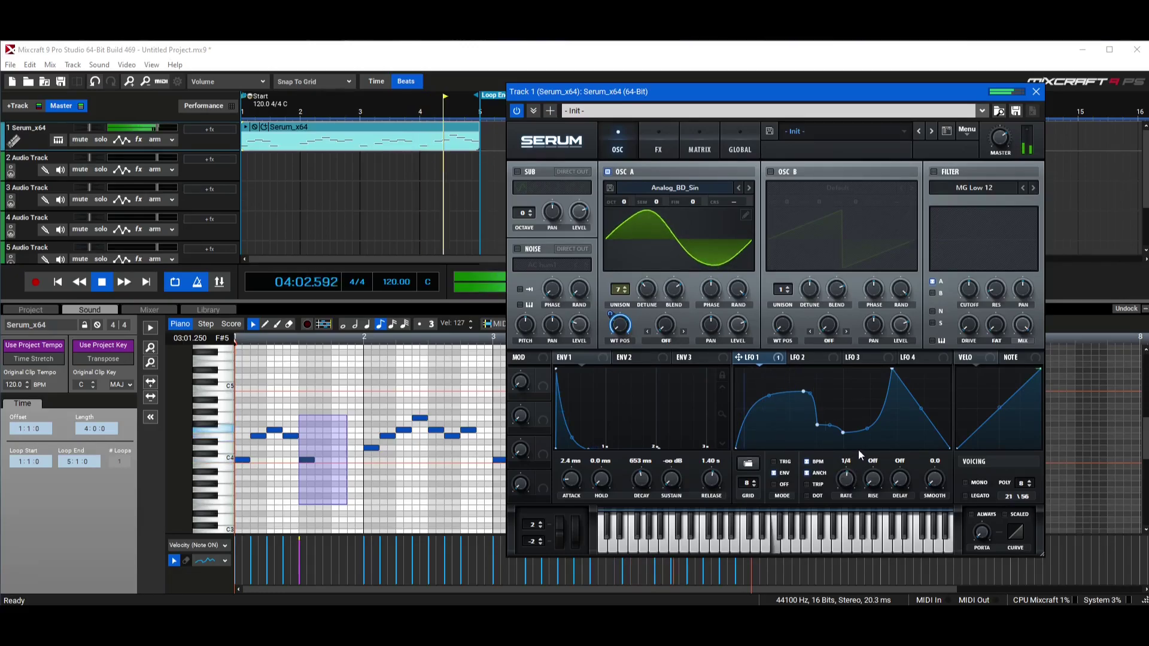
{"action": "double_click", "coordinate": [917, 414]}
{"action": "mouse_move", "coordinate": [919, 418]}
{"action": "left_mouse_down"}
{"action": "mouse_move", "coordinate": [945, 444]}
{"action": "mouse_move", "coordinate": [942, 359]}
{"action": "mouse_move", "coordinate": [916, 427]}
{"action": "left_mouse_up"}
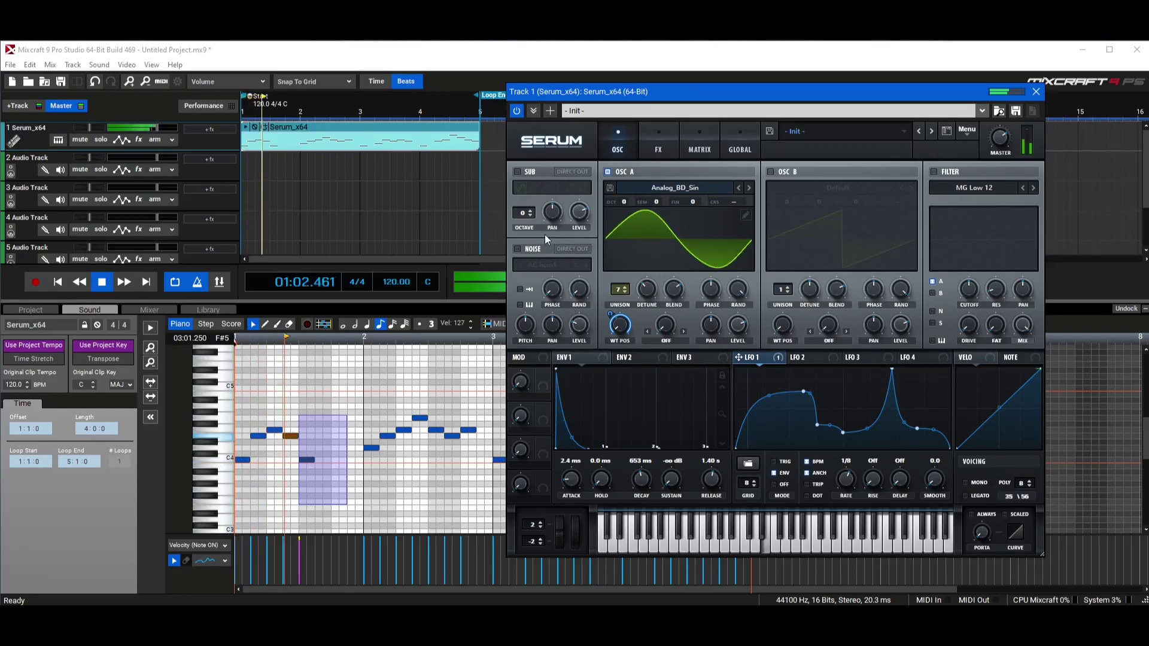
Step: Enable the filter, choose the MG Low 24 type and sweep its cutoff upward past 1161 Hz
{"action": "left_click", "coordinate": [940, 171]}
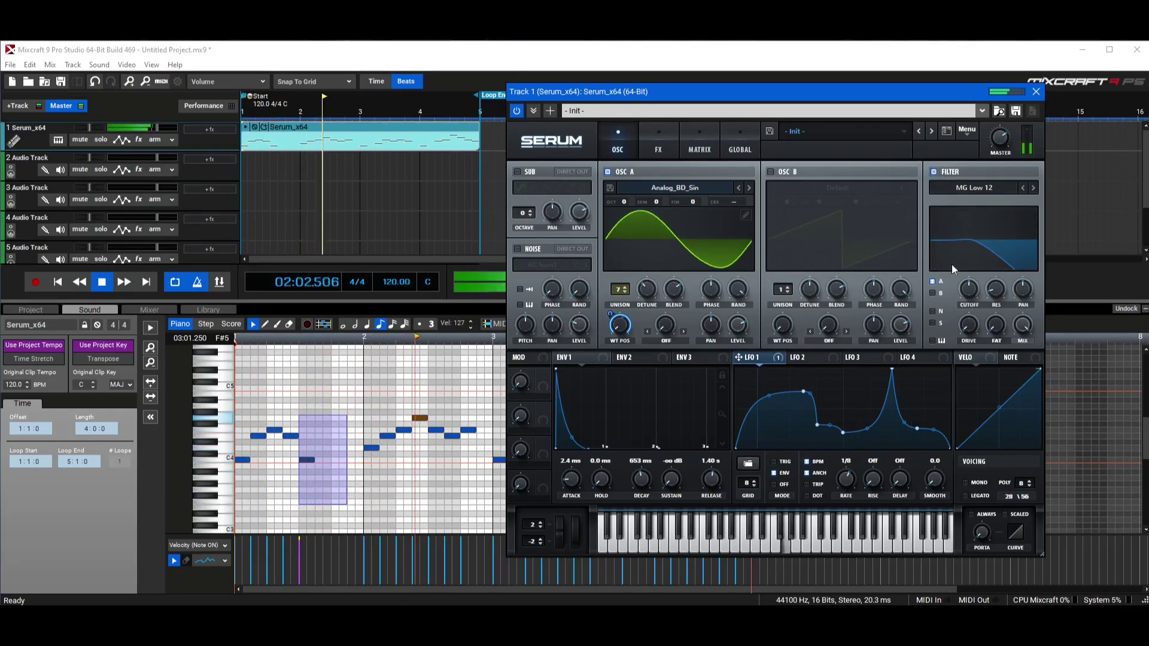
{"action": "left_click", "coordinate": [968, 190]}
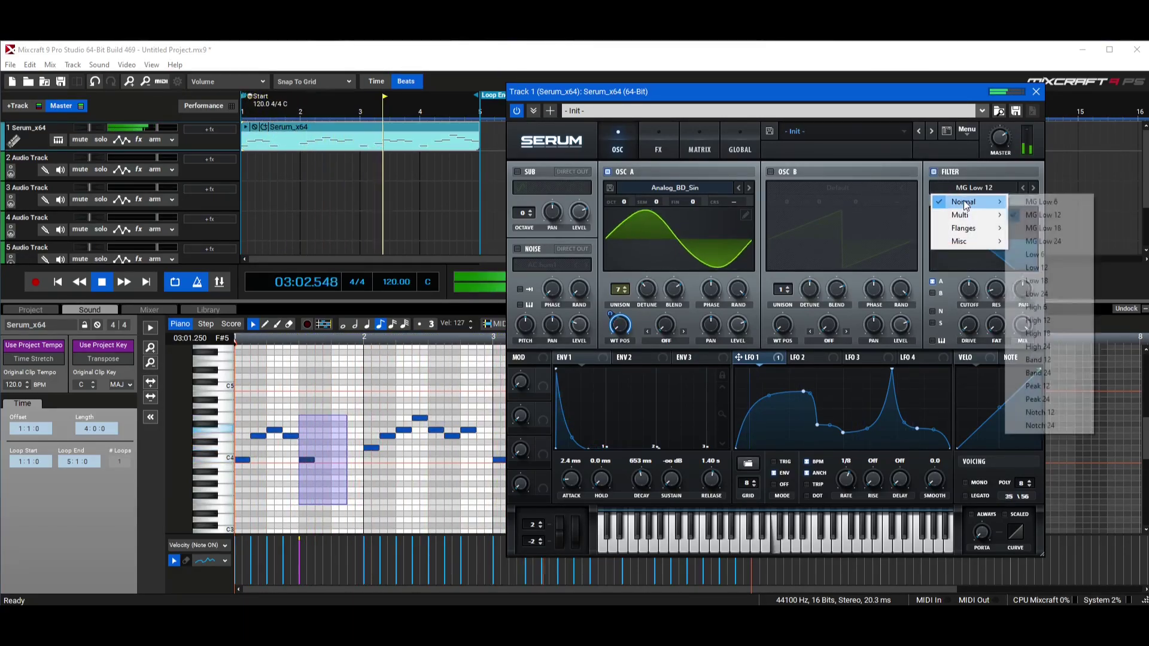
{"action": "mouse_move", "coordinate": [963, 200]}
{"action": "left_click", "coordinate": [1061, 239]}
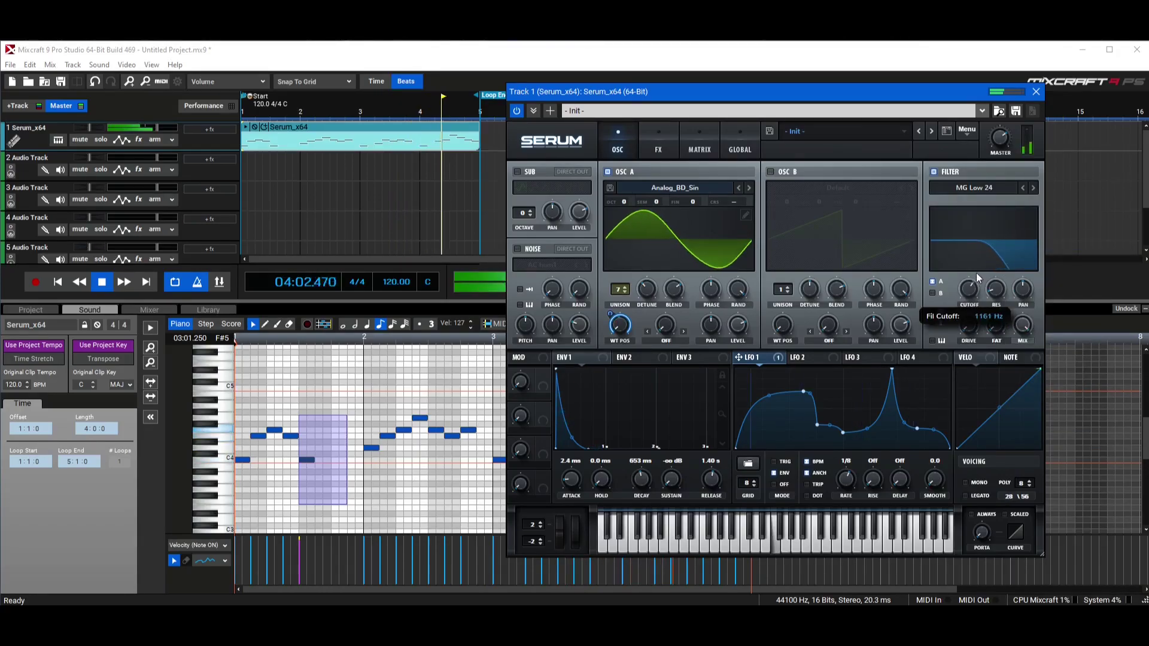
{"action": "left_click_drag", "start_coordinate": [970, 290], "coordinate": [993, 239]}
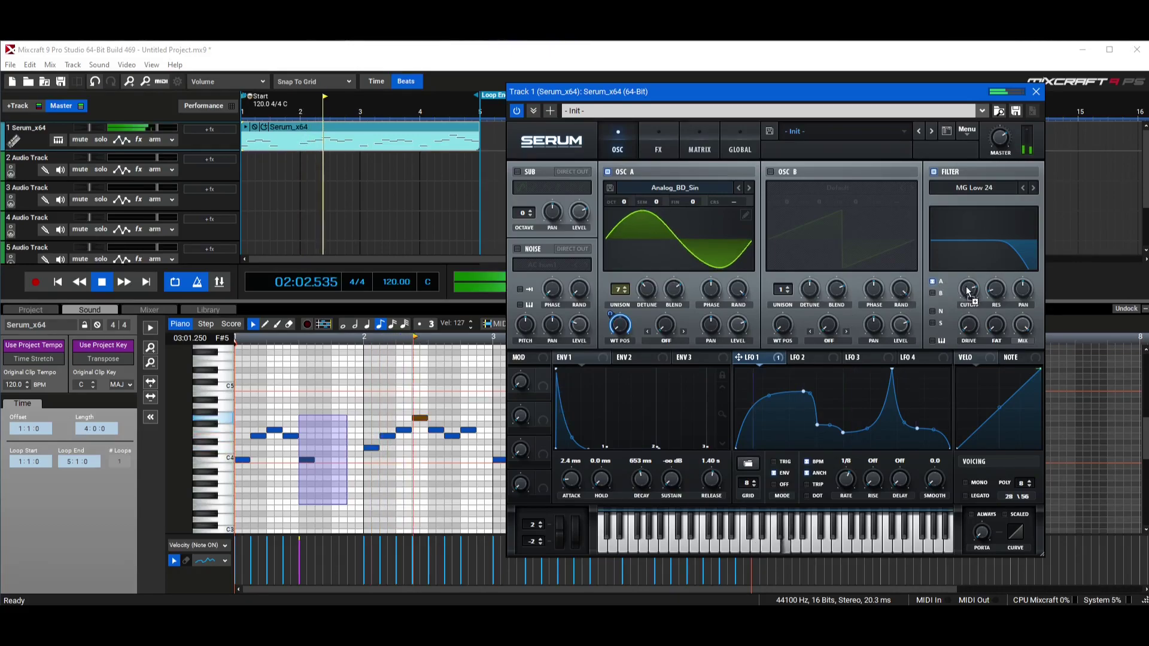
Step: Assign LFO 1 to the filter cutoff, adjust the cutoff's modulation depth and stop playback
{"action": "mouse_move", "coordinate": [968, 290]}
{"action": "left_mouse_down"}
{"action": "mouse_move", "coordinate": [953, 334]}
{"action": "mouse_move", "coordinate": [969, 293]}
{"action": "left_mouse_up"}
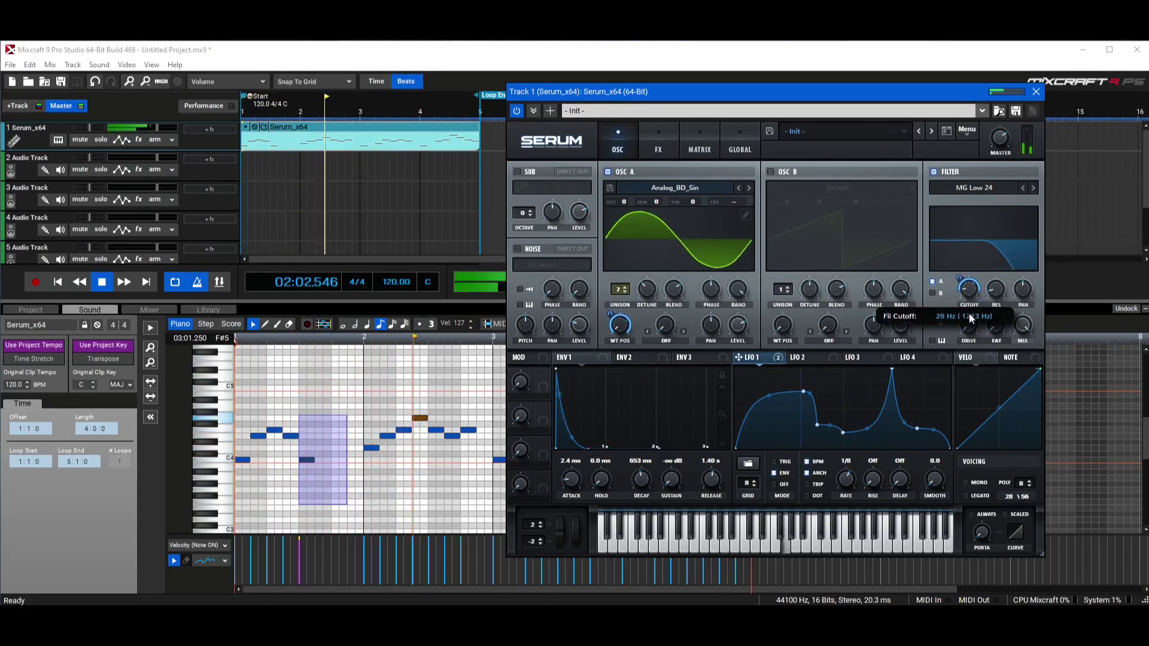
{"action": "mouse_move", "coordinate": [960, 285]}
{"action": "left_click_drag", "start_coordinate": [960, 287], "coordinate": [957, 313]}
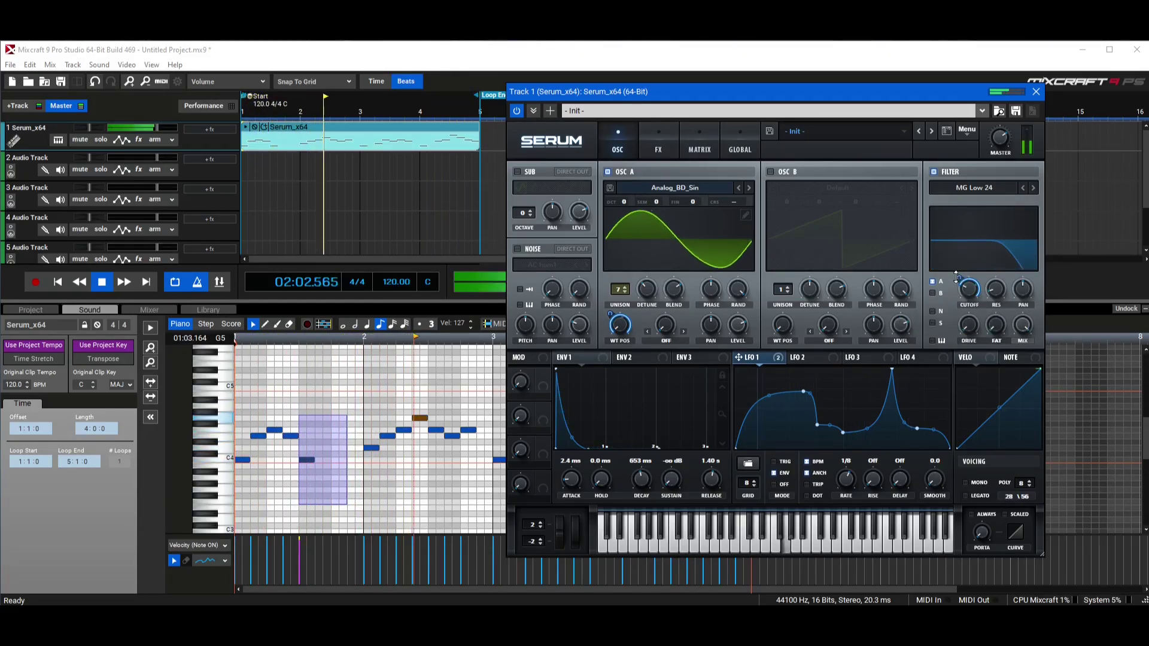
{"action": "mouse_move", "coordinate": [957, 304]}
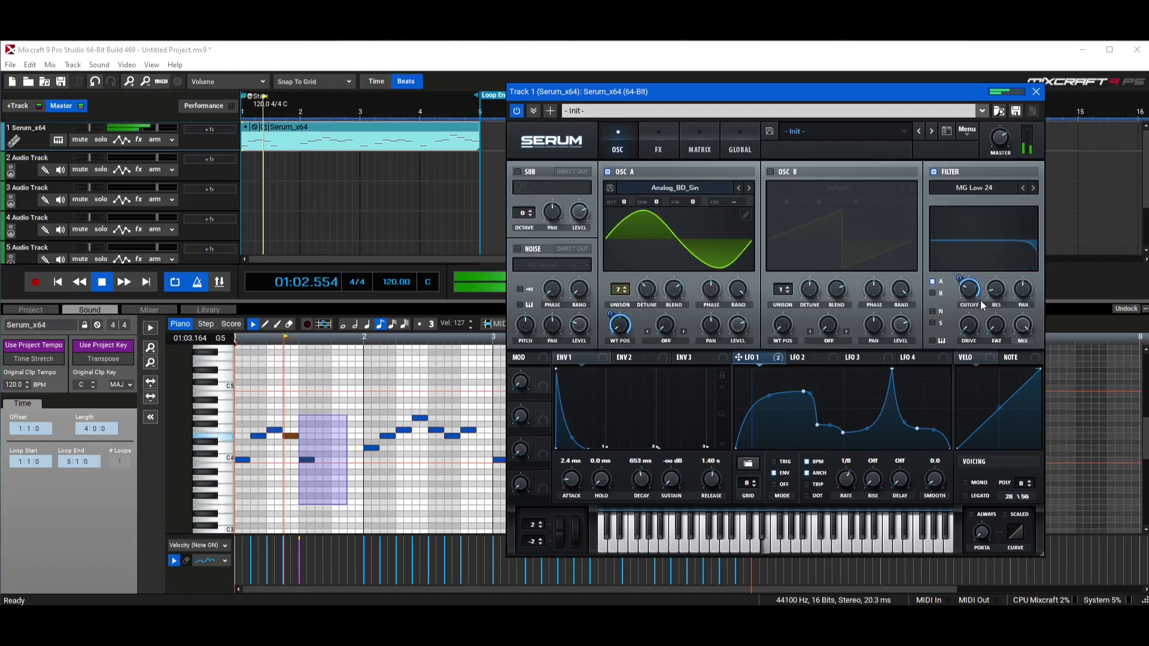
{"action": "key", "text": "space"}
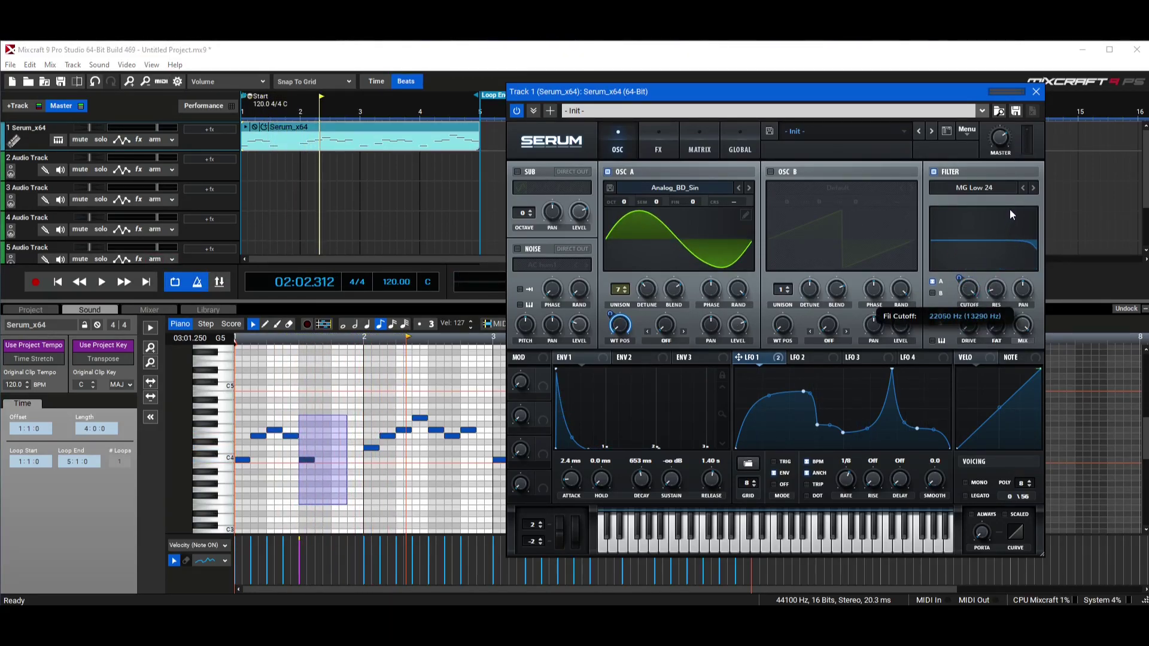
Step: Lower the filter cutoff from its maximum and switch on oscillator B with its default wavetable
{"action": "left_click_drag", "start_coordinate": [969, 289], "coordinate": [973, 334]}
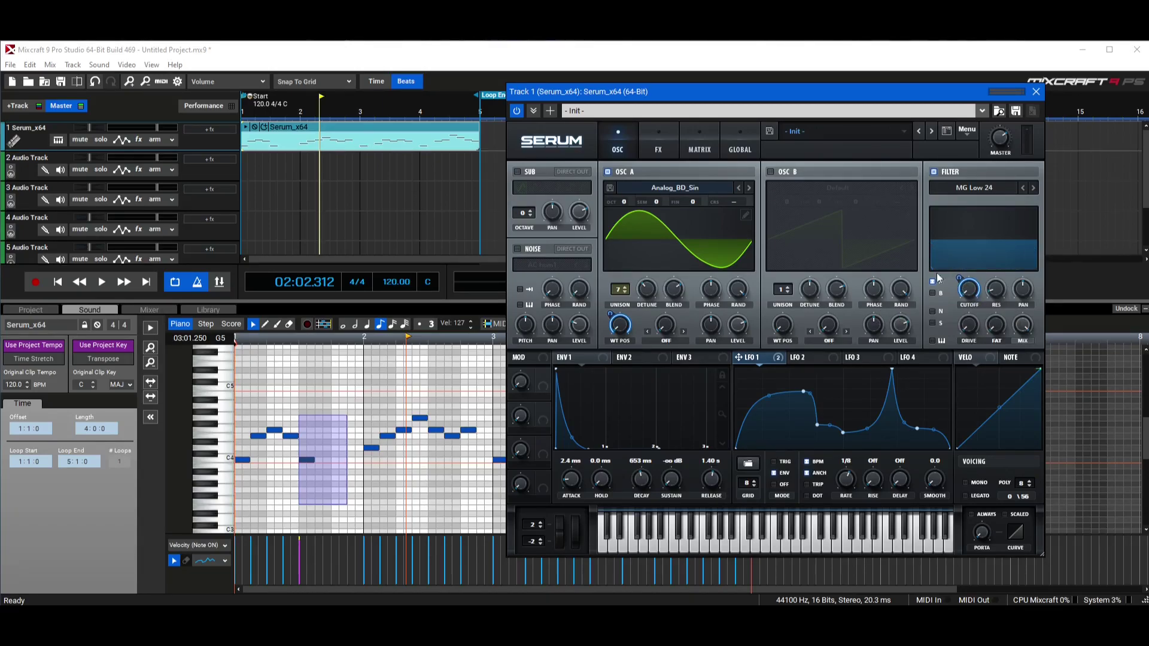
{"action": "left_click_drag", "start_coordinate": [941, 256], "coordinate": [974, 253]}
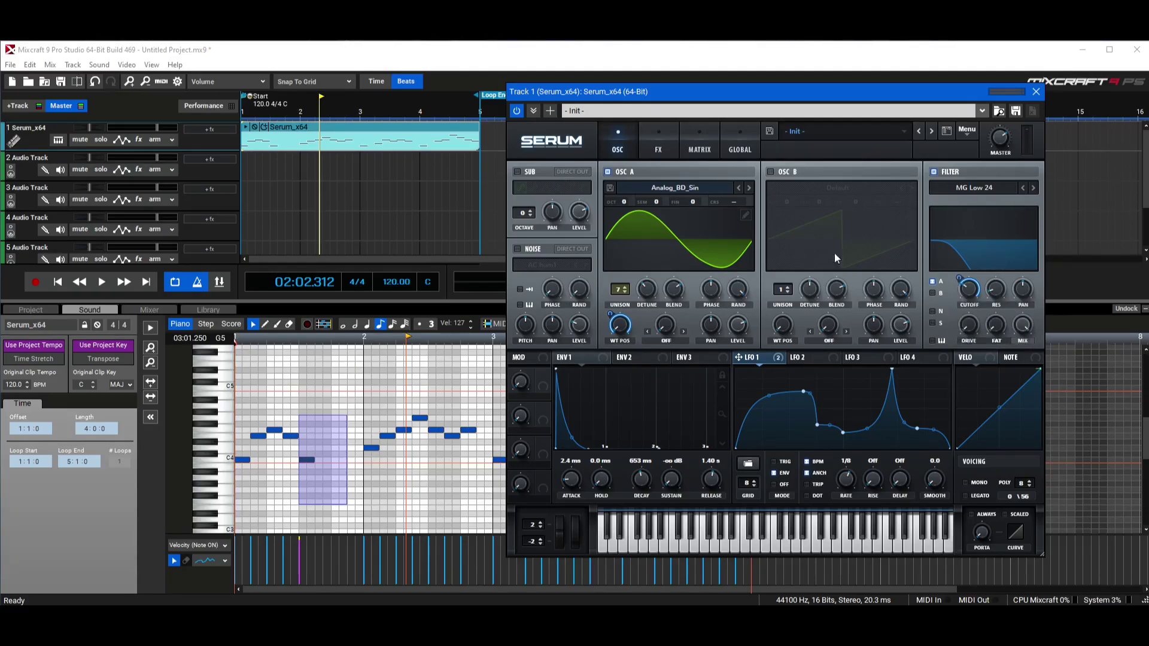
{"action": "left_click", "coordinate": [771, 173]}
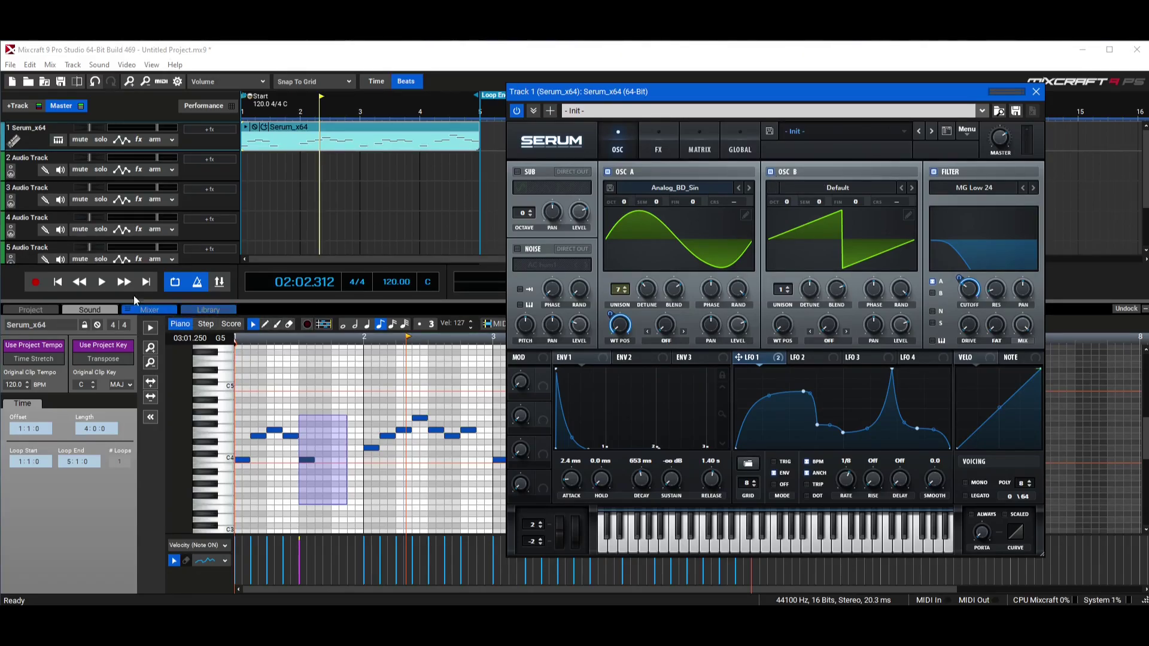
Step: Audition the melody from the start, set oscillator B's unison to 7 voices and lower its detune
{"action": "left_click", "coordinate": [79, 282]}
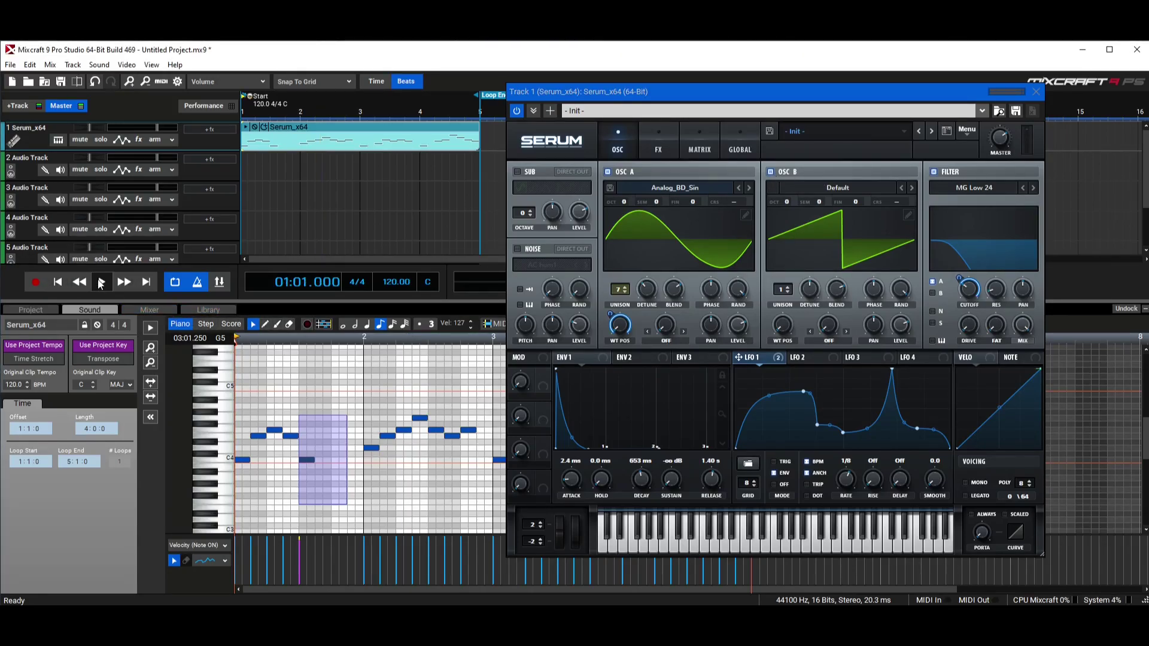
{"action": "left_click", "coordinate": [101, 282]}
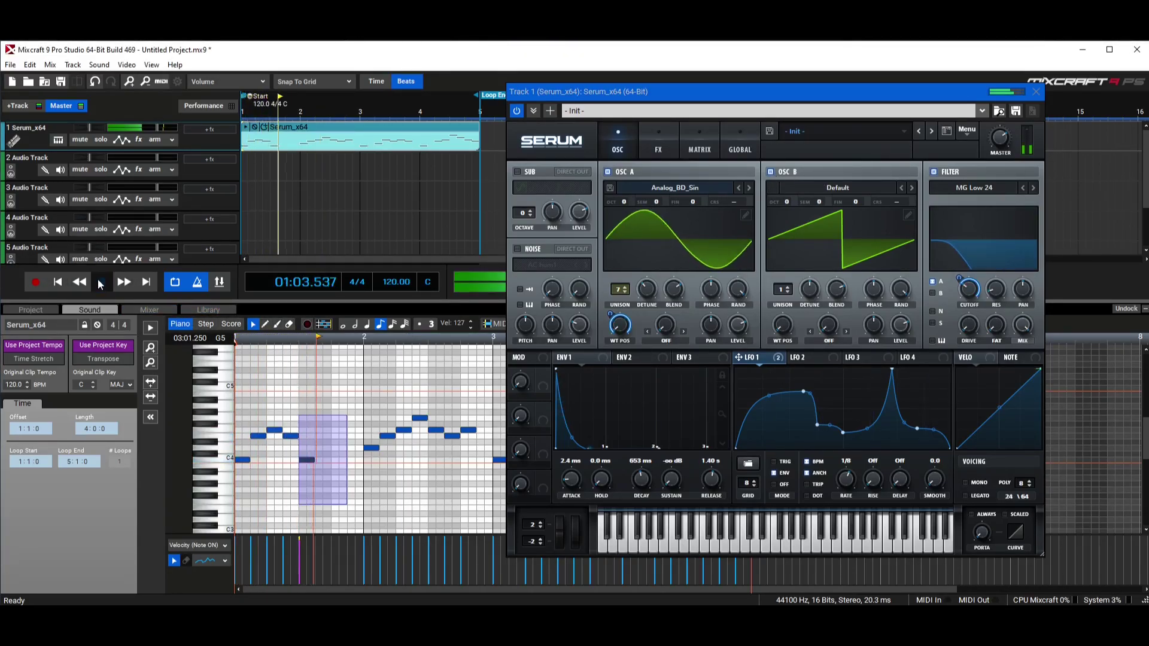
{"action": "left_click", "coordinate": [100, 282]}
{"action": "left_click_drag", "start_coordinate": [781, 292], "coordinate": [788, 245]}
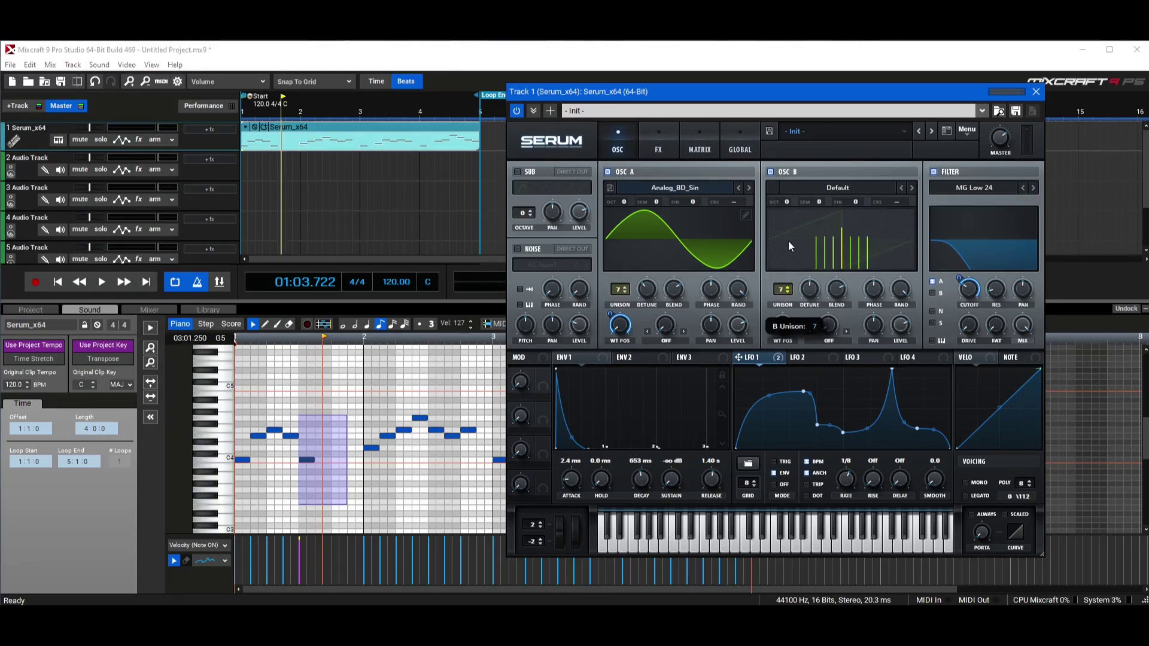
{"action": "left_click_drag", "start_coordinate": [809, 289], "coordinate": [805, 316]}
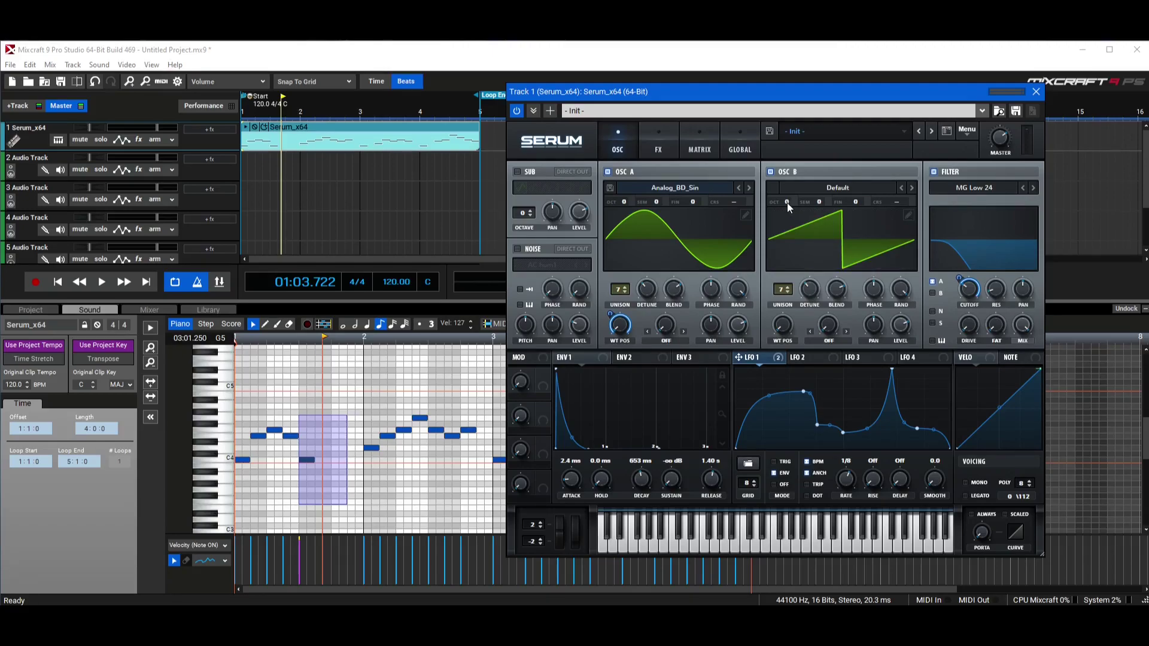
Step: Raise oscillator B by one octave and play back the melody briefly to hear it
{"action": "left_click_drag", "start_coordinate": [787, 203], "coordinate": [793, 192]}
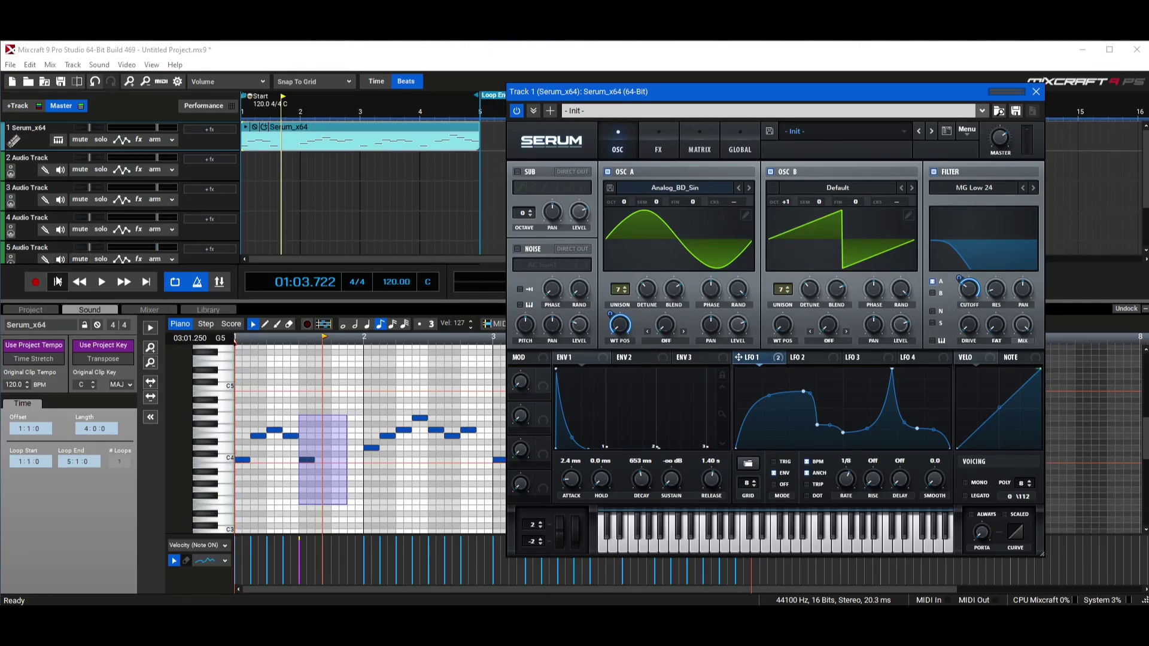
{"action": "left_click", "coordinate": [102, 282]}
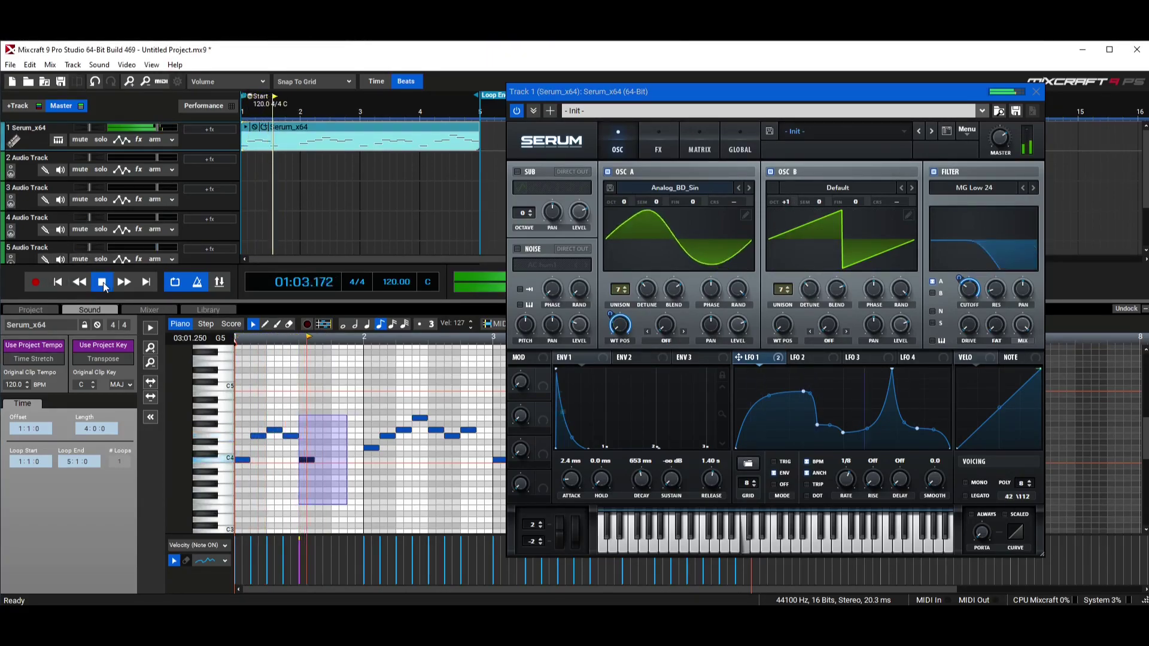
{"action": "left_click", "coordinate": [102, 282]}
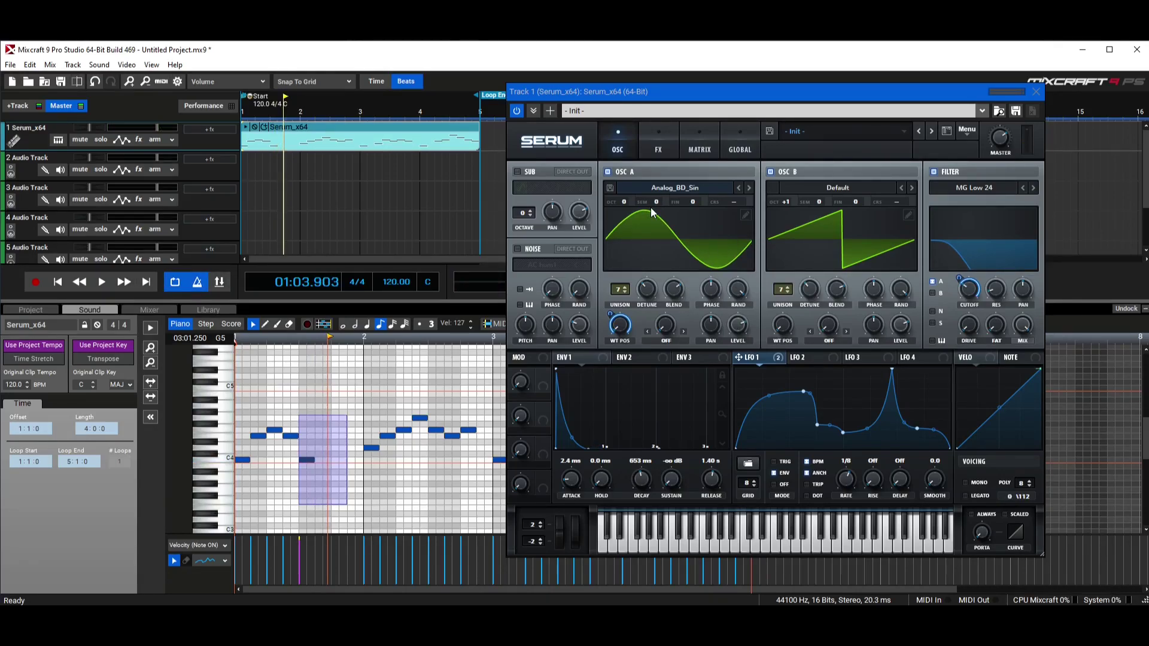
{"action": "left_click", "coordinate": [756, 259]}
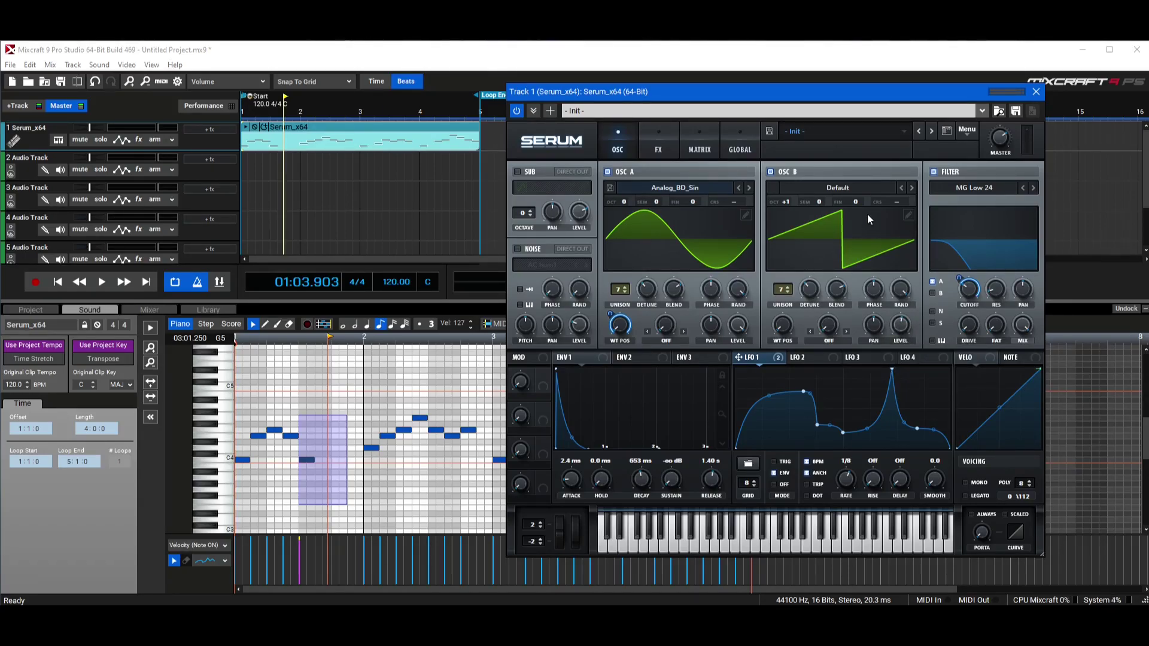
Step: Load the Analog wavetable Basic Shapes into oscillator B, move its wavetable position to the saw shape and audition it
{"action": "left_click", "coordinate": [838, 188]}
{"action": "mouse_move", "coordinate": [820, 202]}
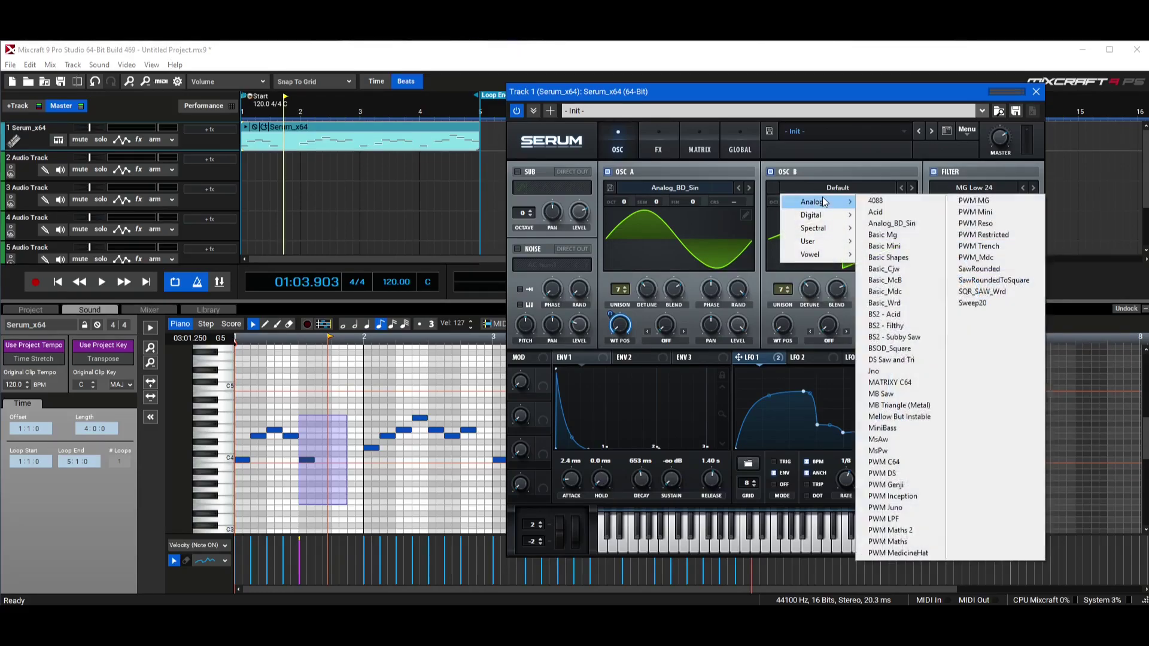
{"action": "left_click", "coordinate": [920, 257]}
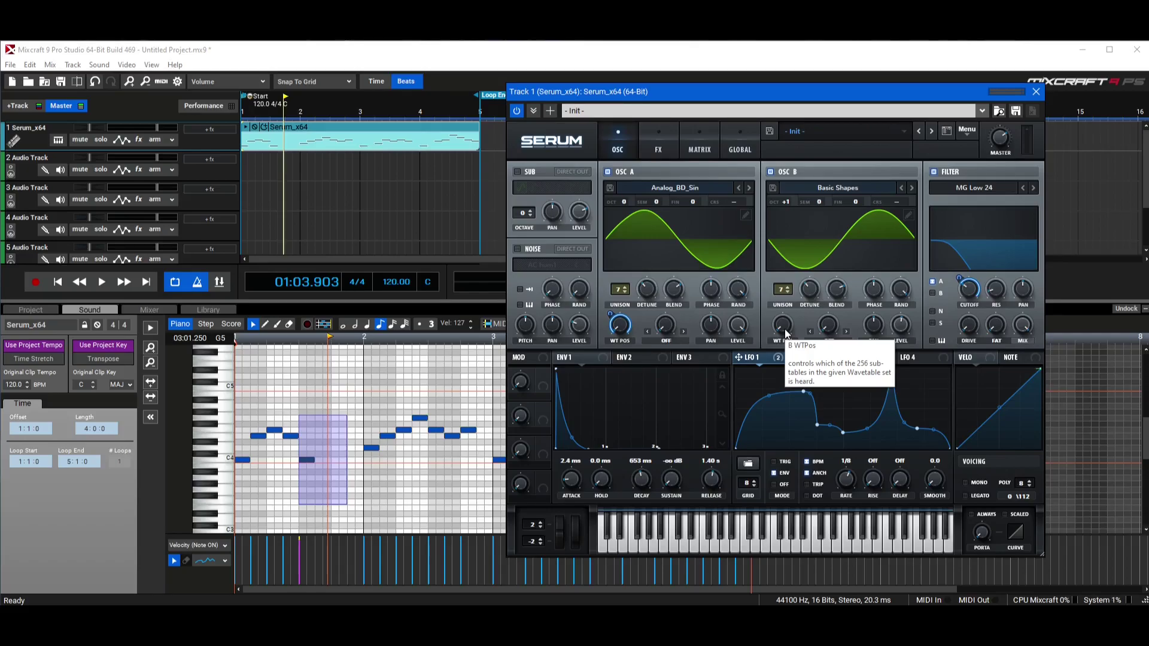
{"action": "left_click_drag", "start_coordinate": [785, 334], "coordinate": [790, 308]}
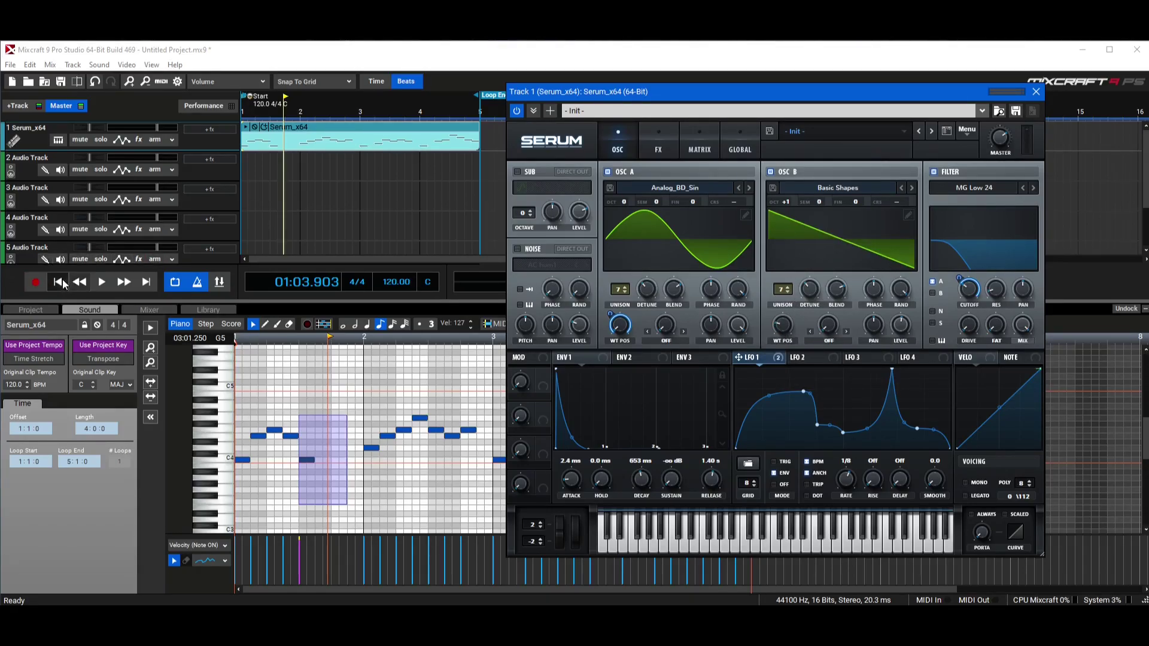
{"action": "left_click", "coordinate": [103, 282]}
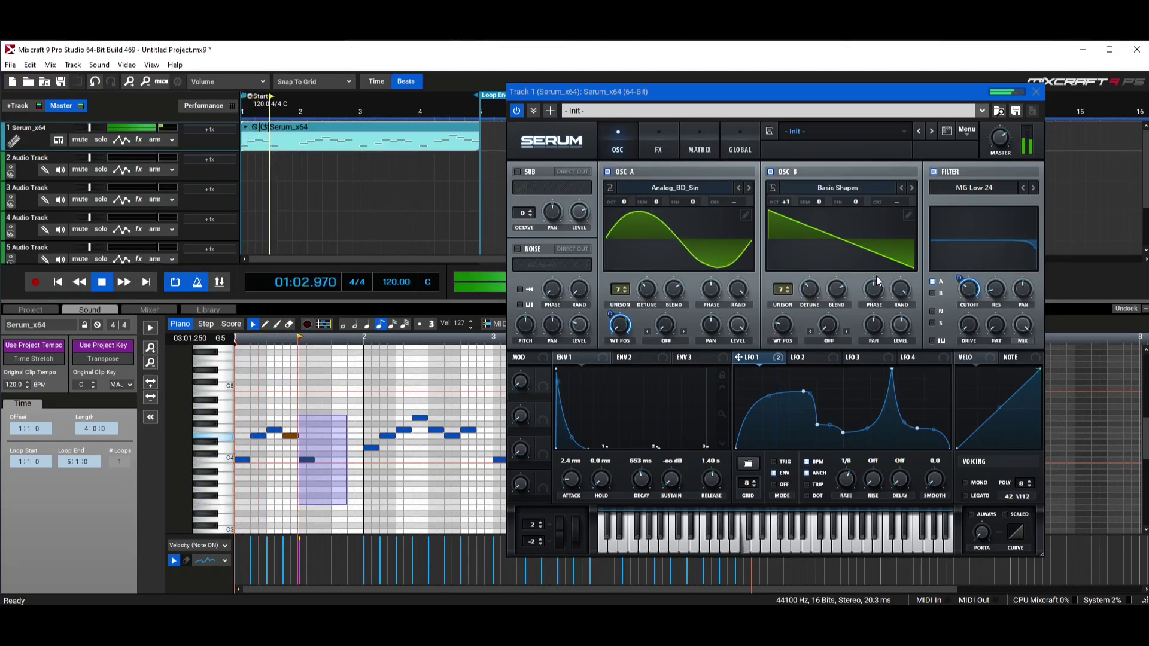
{"action": "key", "text": "space"}
Step: Lower oscillator B's wavetable position to 2 for the triangle shape and audition the melody from the start
{"action": "left_click_drag", "start_coordinate": [783, 327], "coordinate": [783, 333]}
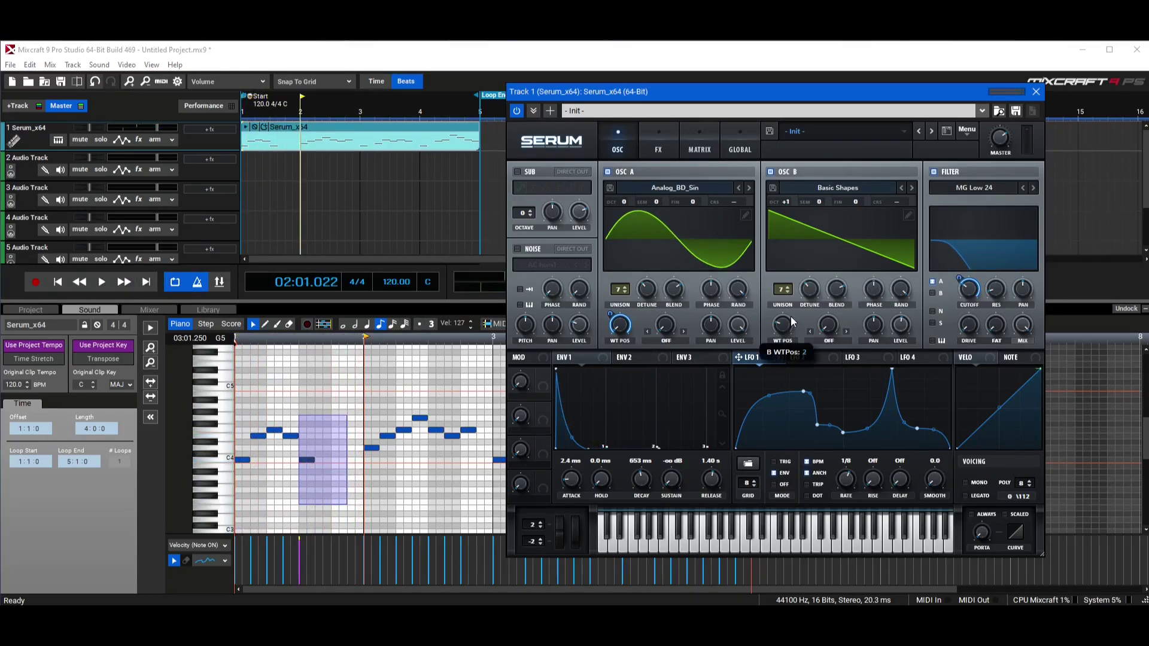
{"action": "left_click", "coordinate": [99, 282]}
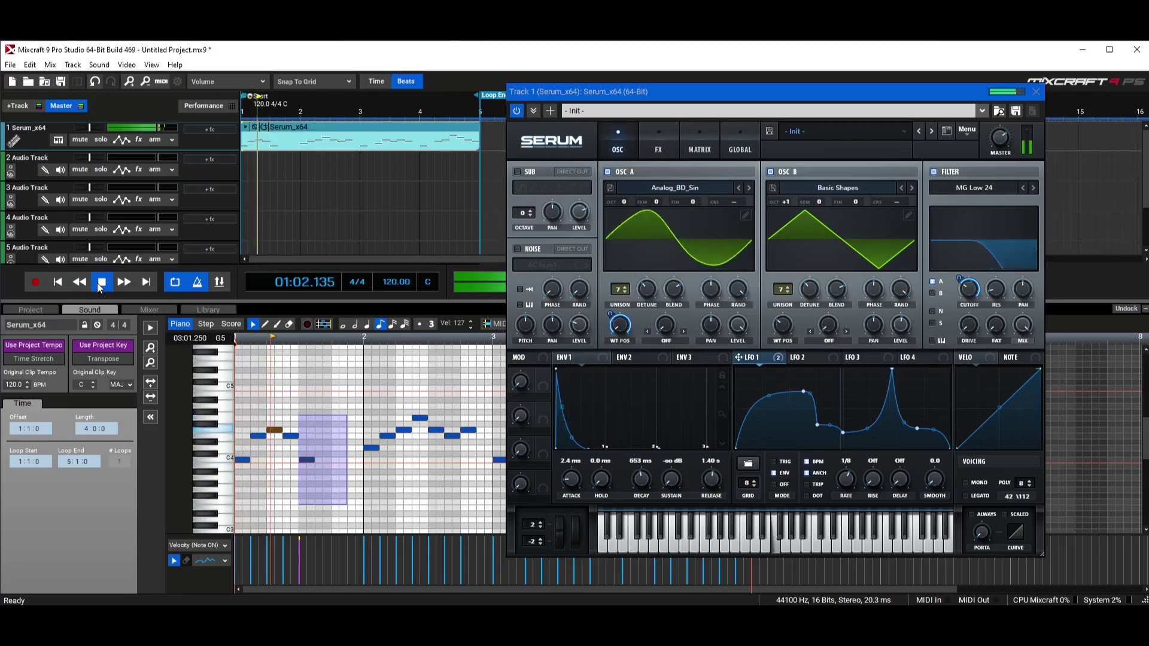
{"action": "left_click", "coordinate": [58, 282]}
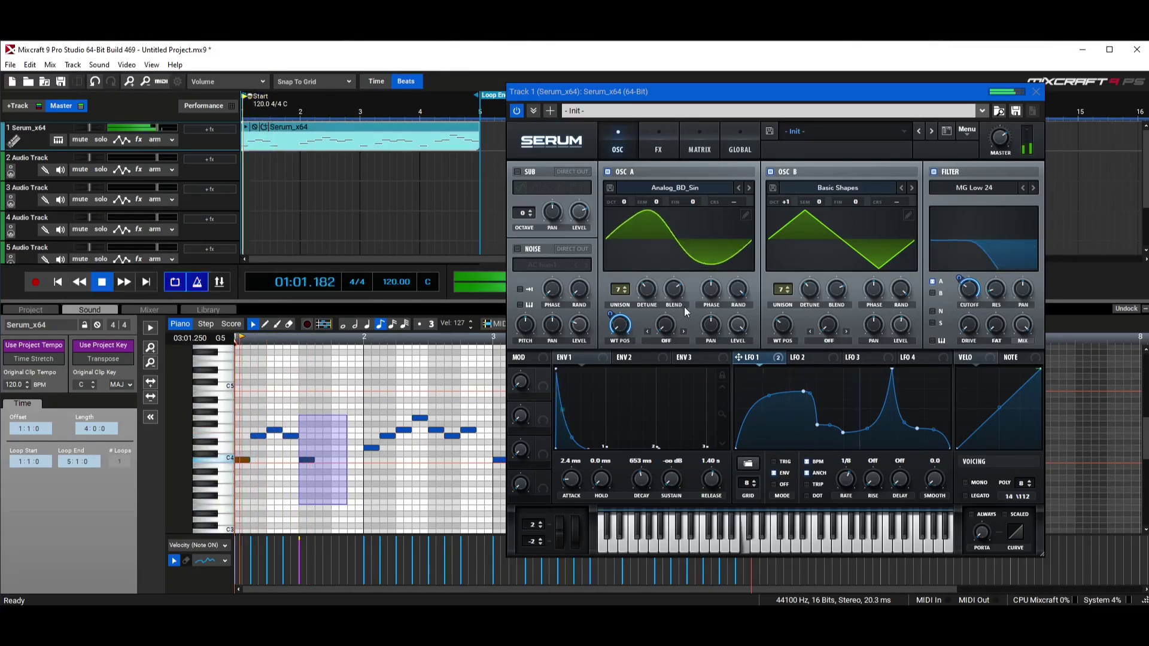
{"action": "key", "text": "space"}
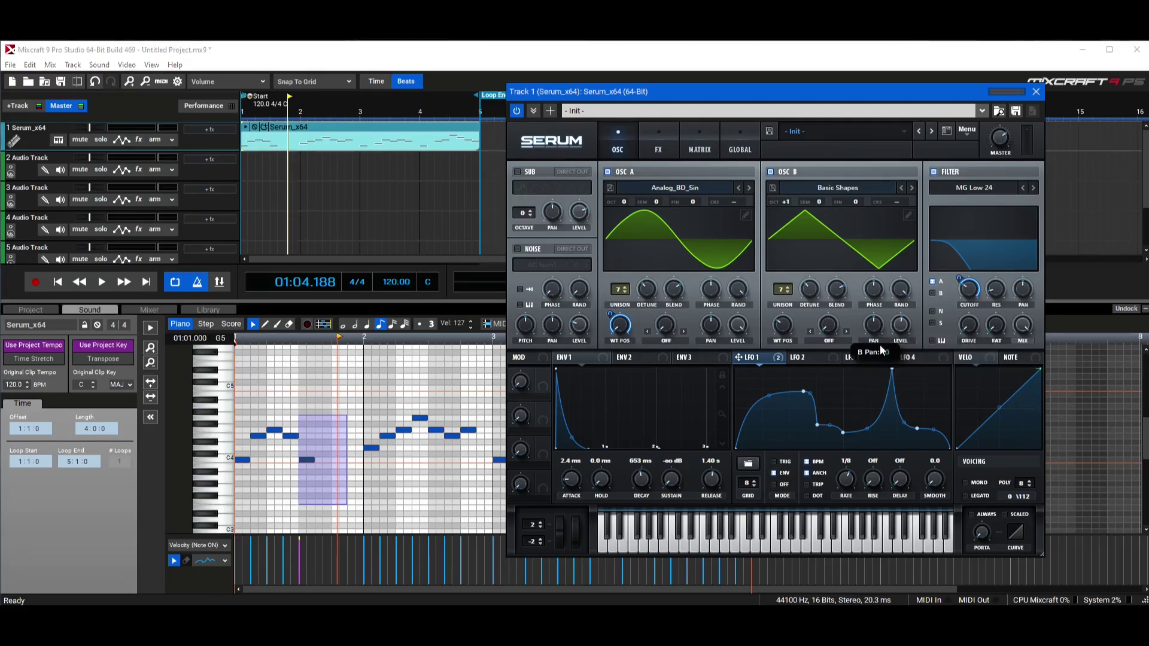
Step: Reset oscillator B's phase and pan controls to their defaults
{"action": "right_click", "coordinate": [875, 333]}
{"action": "left_click", "coordinate": [857, 328]}
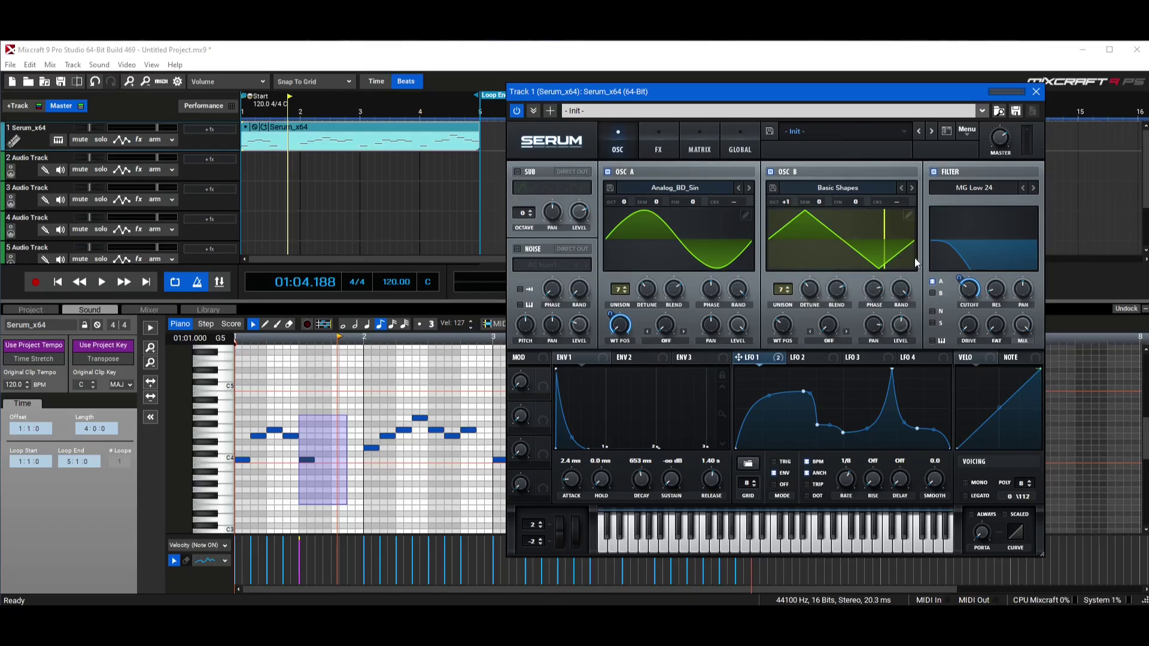
{"action": "right_click", "coordinate": [869, 303]}
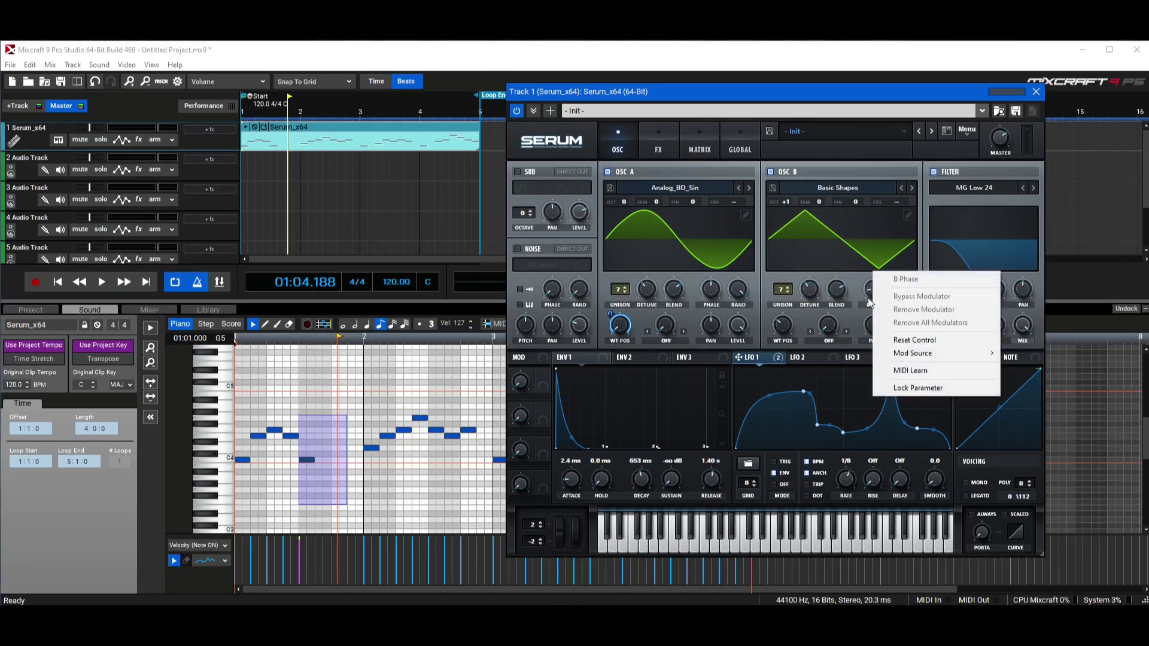
{"action": "left_click", "coordinate": [887, 341]}
{"action": "right_click", "coordinate": [880, 333]}
{"action": "left_click", "coordinate": [897, 377]}
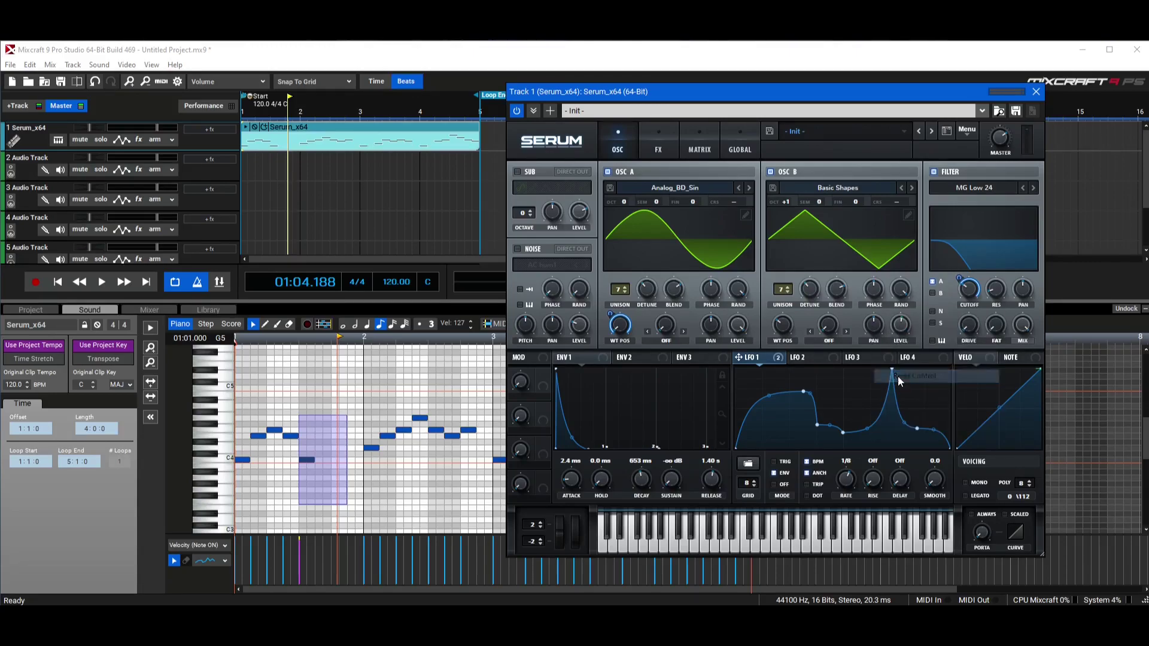
Step: Try the Mirror warp mode on oscillator B, raising its warp amount while the melody plays
{"action": "left_click", "coordinate": [832, 343]}
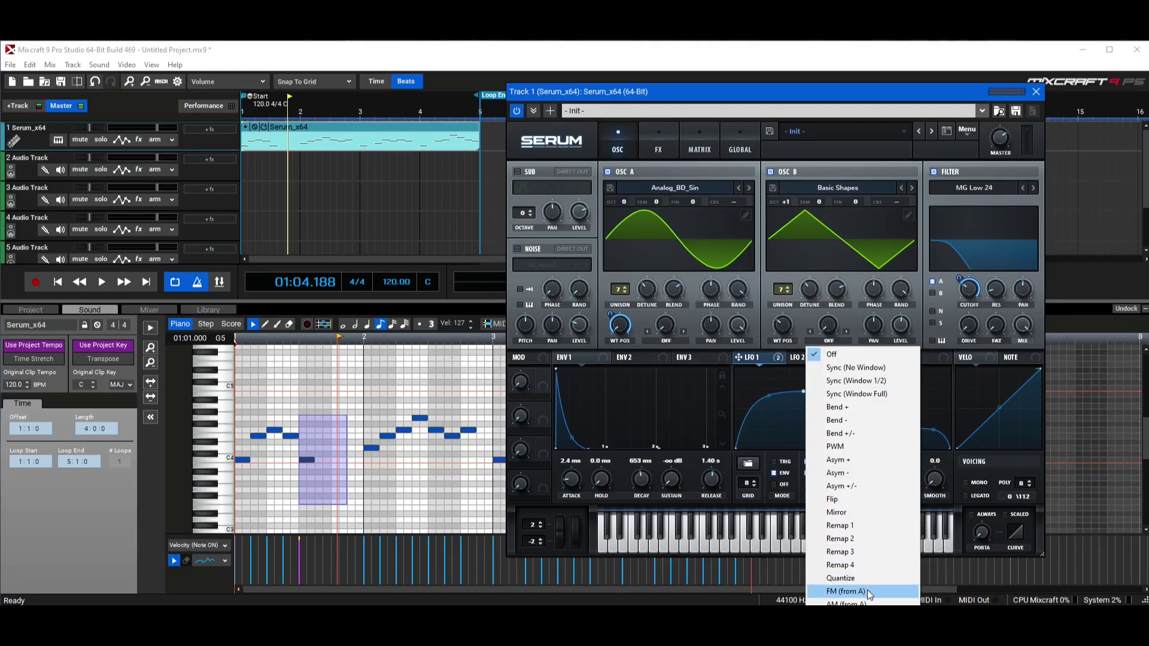
{"action": "left_click", "coordinate": [875, 513]}
{"action": "left_click_drag", "start_coordinate": [828, 338], "coordinate": [312, 293]}
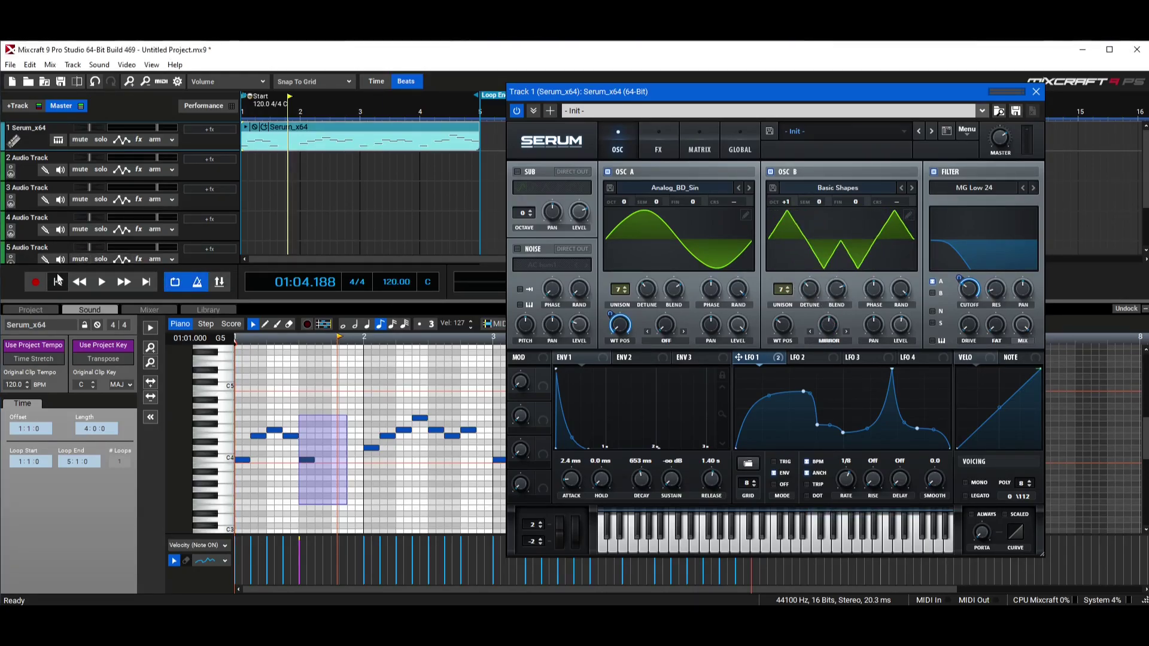
{"action": "key", "text": "space"}
{"action": "left_click_drag", "start_coordinate": [828, 326], "coordinate": [813, 256]}
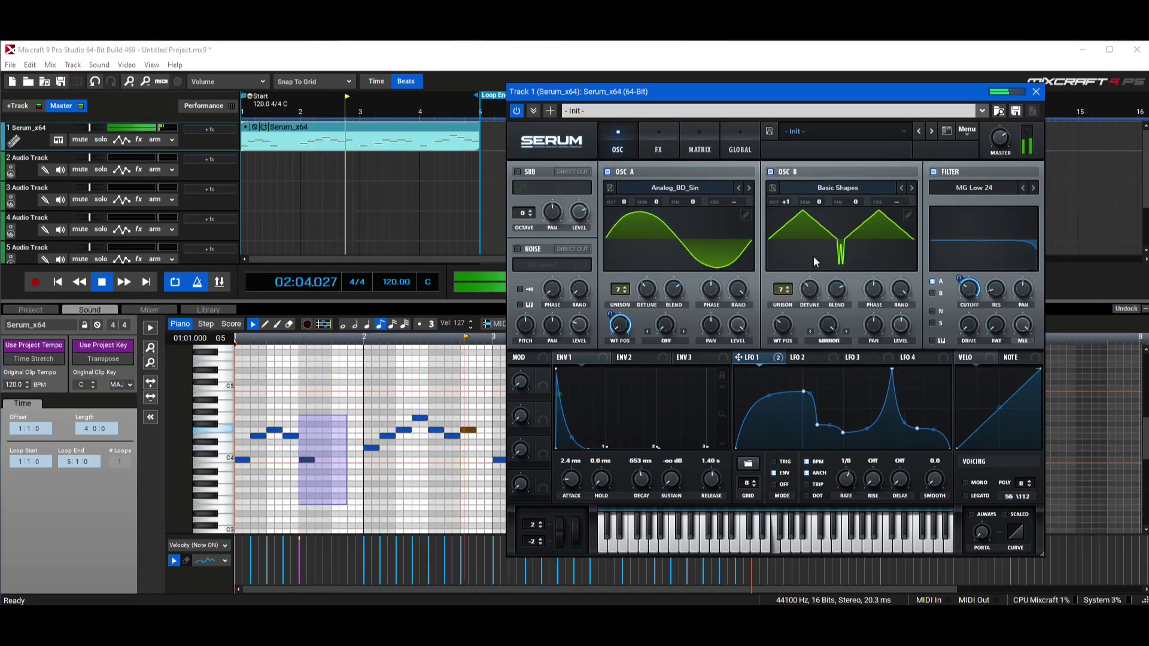
{"action": "key", "text": "space"}
Step: Switch oscillator B's warp mode to Bend +/- and modulate it with LFO 2 at a rate of 4 bar
{"action": "left_click", "coordinate": [837, 341]}
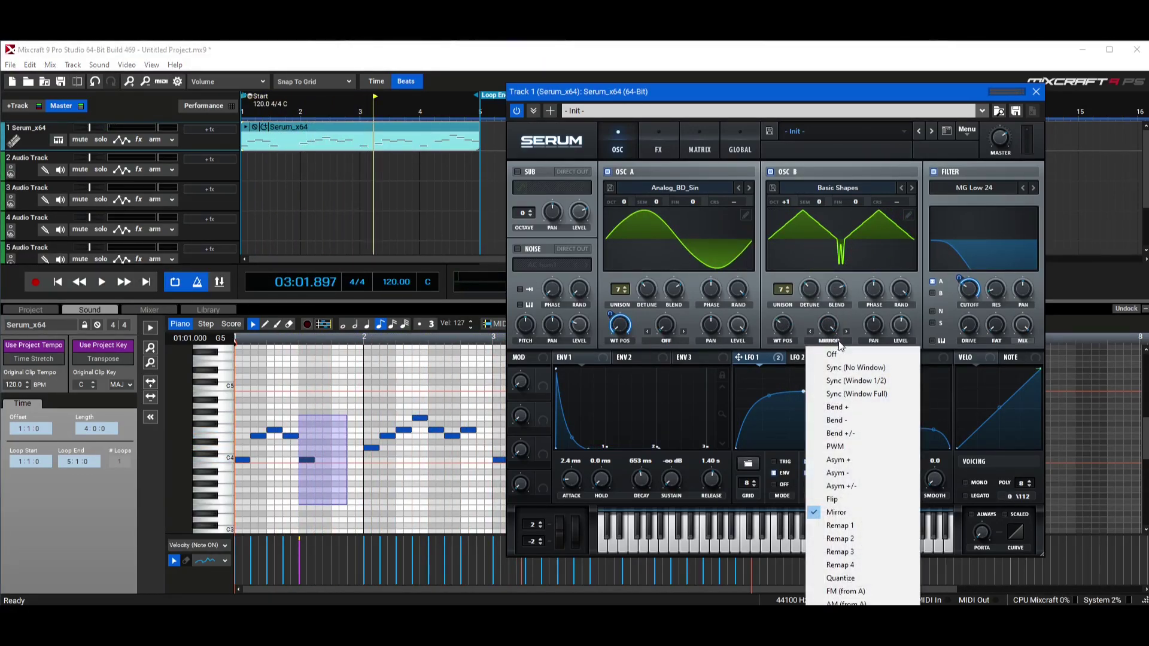
{"action": "left_click", "coordinate": [882, 434]}
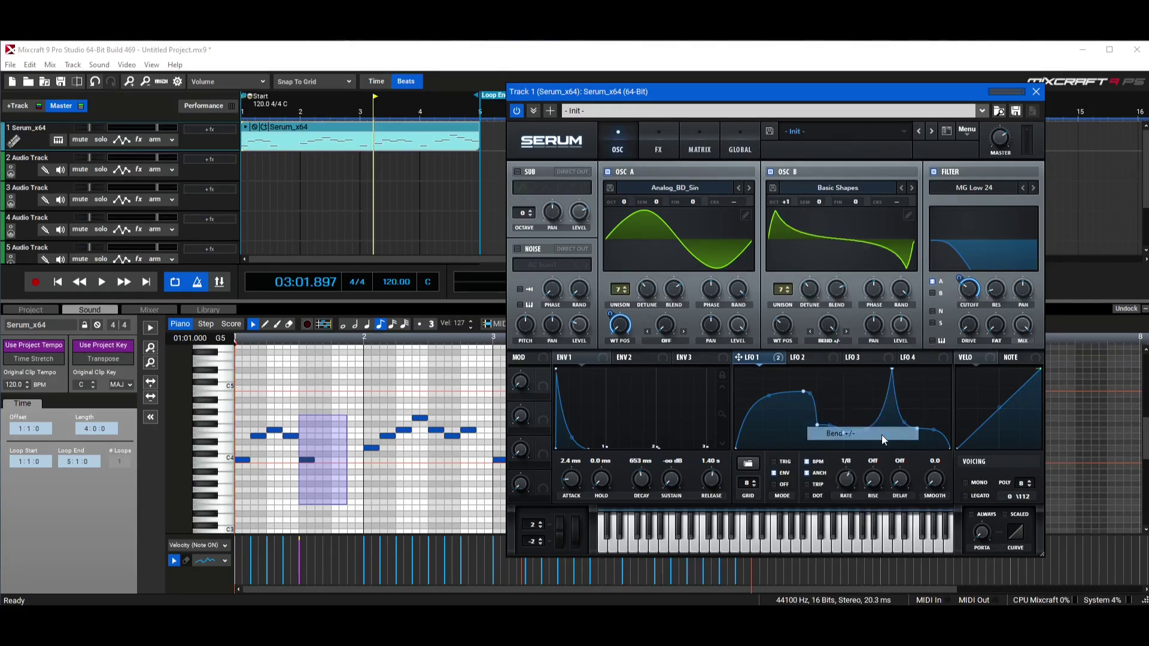
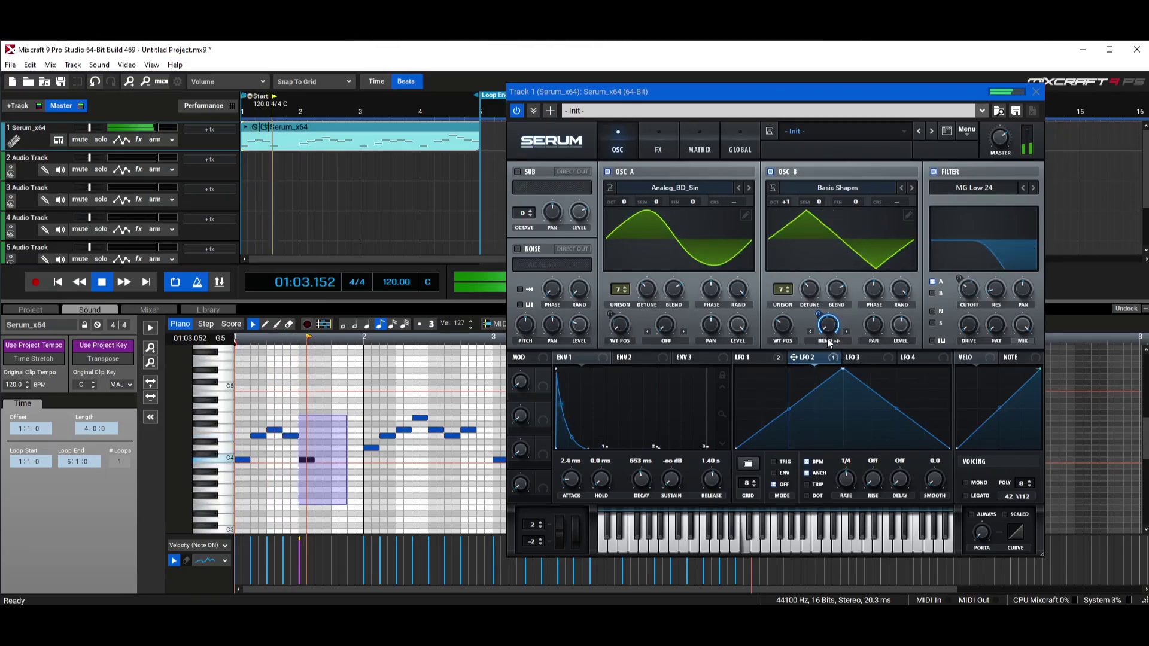
{"action": "left_click_drag", "start_coordinate": [844, 480], "coordinate": [848, 507]}
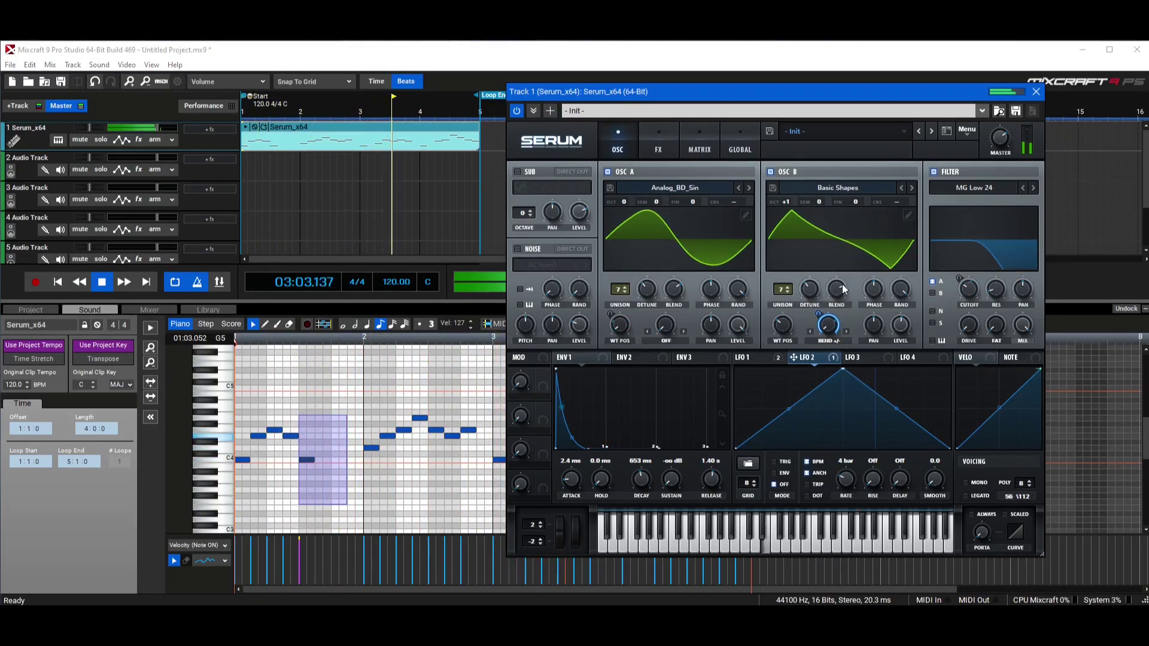
{"action": "left_click", "coordinate": [175, 282]}
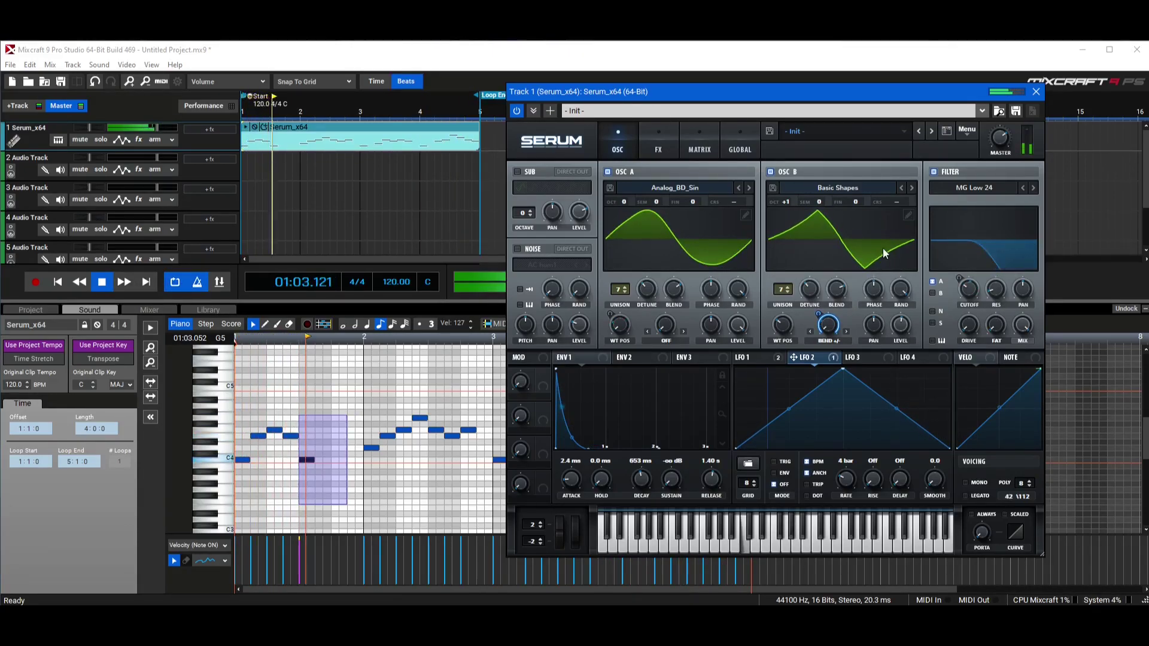
Step: Assign LFO 2 to oscillator A's warp amount, stop playback and set the warp mode to FM (from B)
{"action": "left_click_drag", "start_coordinate": [794, 357], "coordinate": [666, 326]}
{"action": "left_click", "coordinate": [667, 341]}
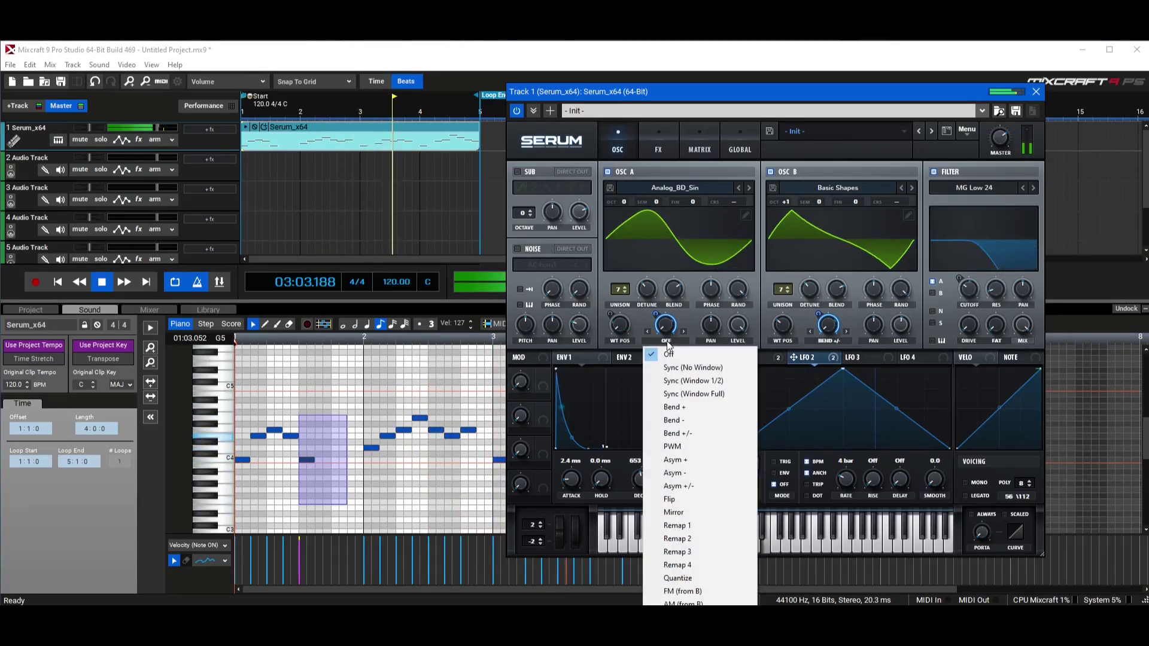
{"action": "key", "text": "space"}
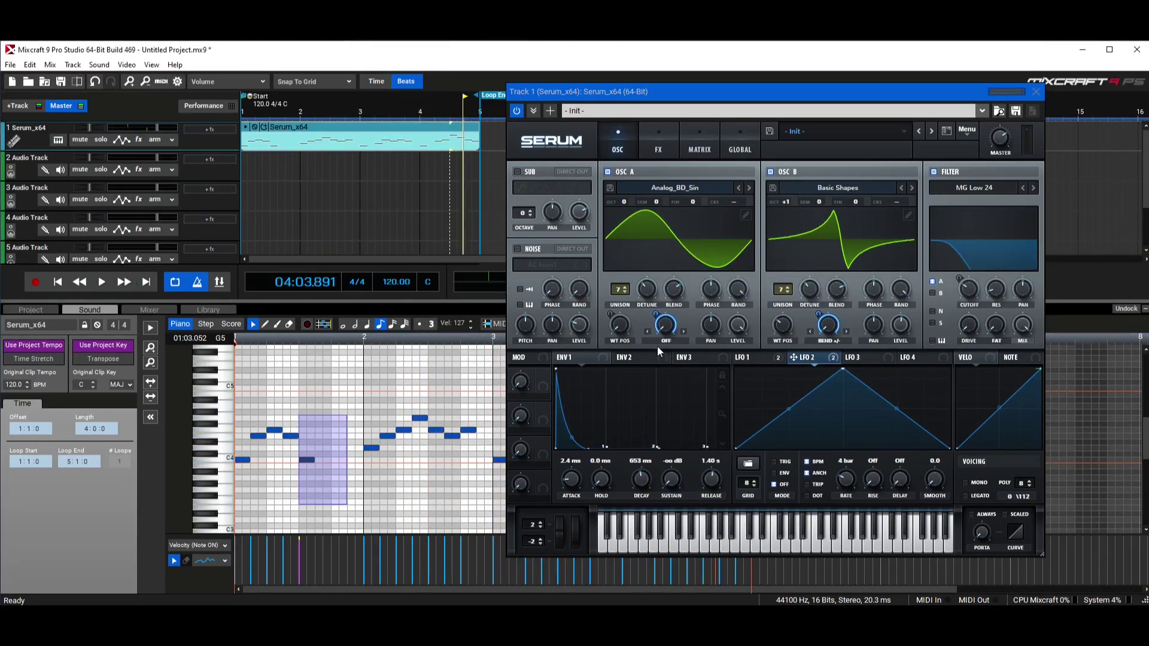
{"action": "left_click", "coordinate": [663, 341]}
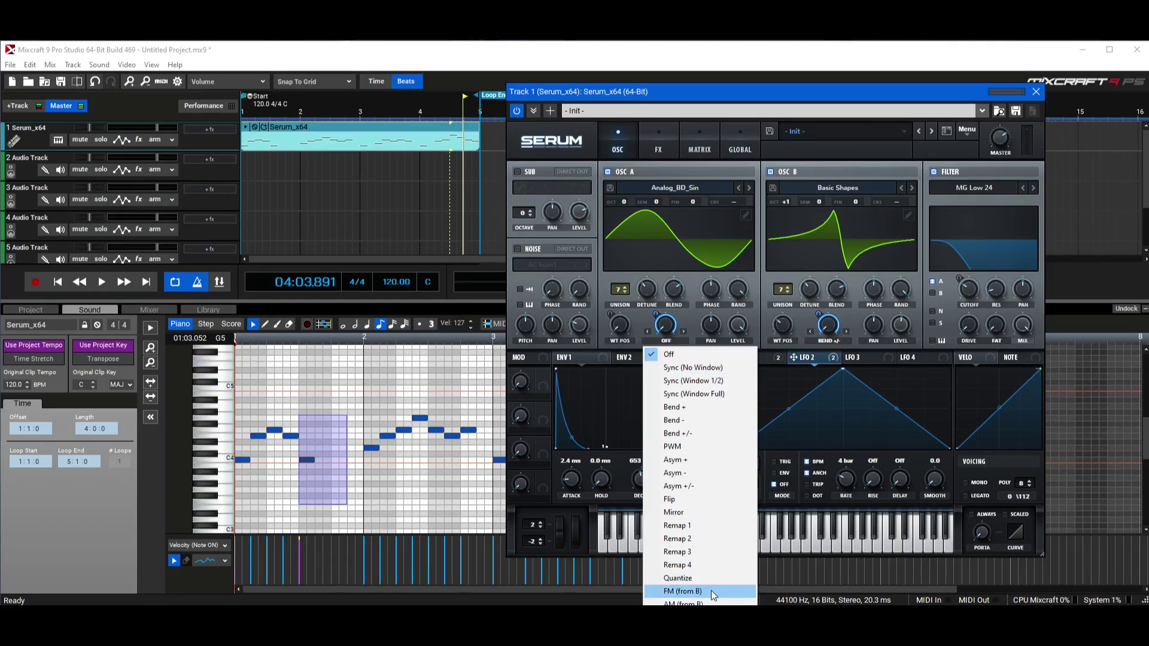
{"action": "left_click", "coordinate": [711, 590]}
Step: Remove the LFO 2 modulation from oscillator A's warp, keep FM (from B) and set the warp amount to 35%
{"action": "right_click", "coordinate": [666, 325]}
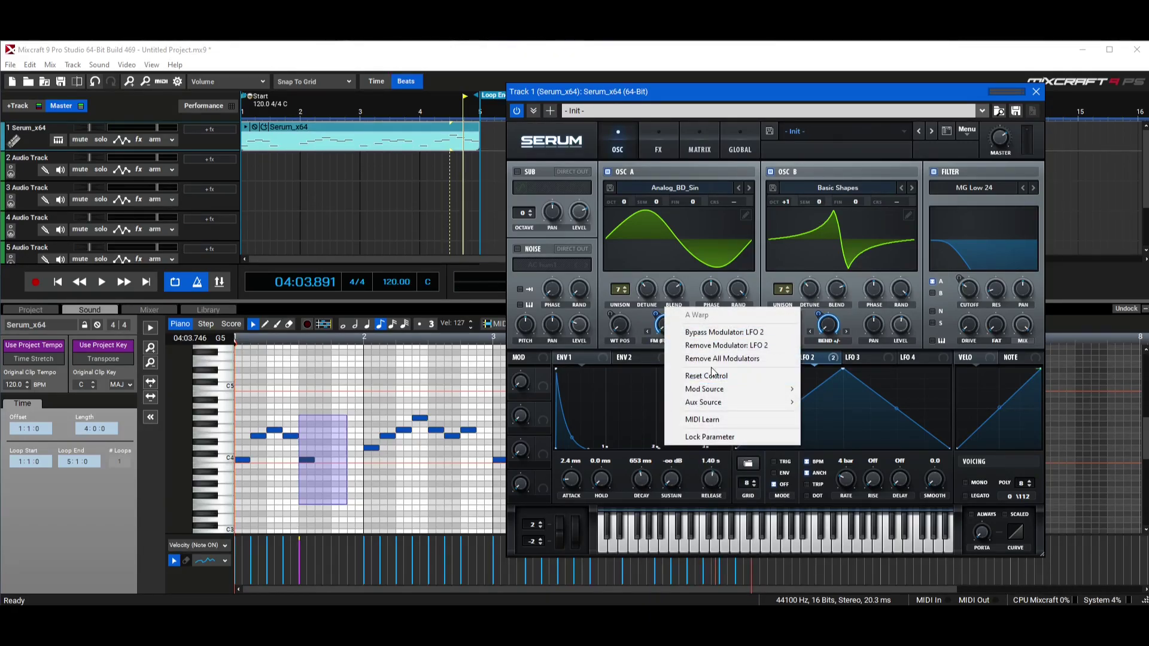
{"action": "left_click", "coordinate": [652, 319]}
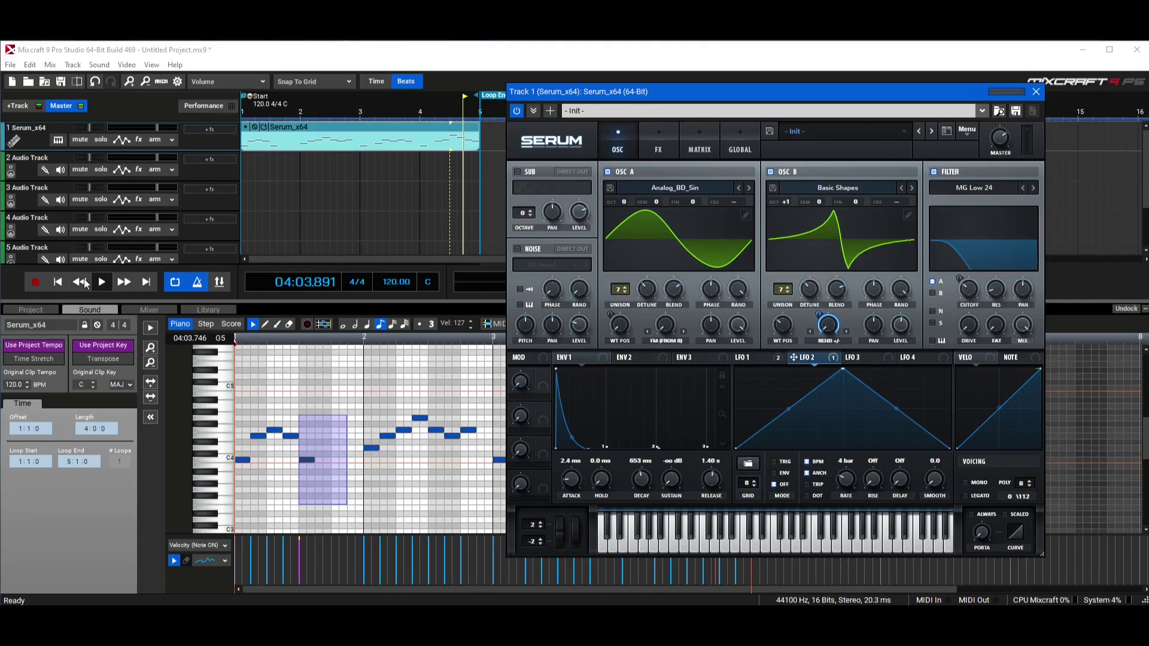
{"action": "left_click", "coordinate": [80, 282]}
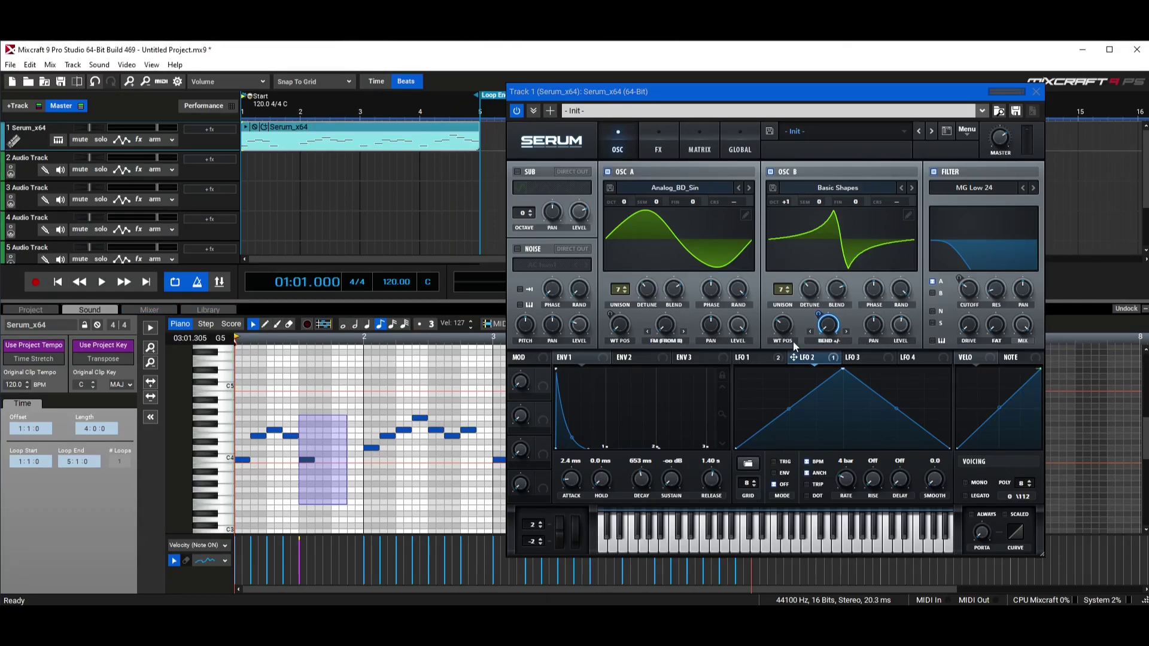
{"action": "left_click", "coordinate": [666, 340]}
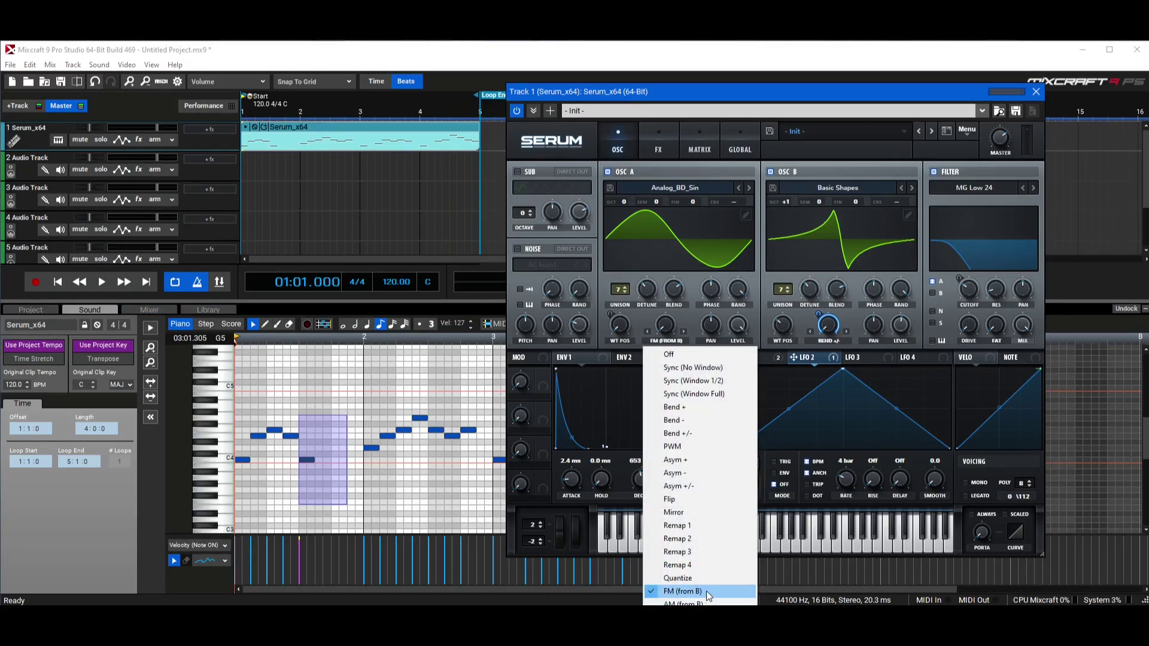
{"action": "left_click", "coordinate": [812, 329]}
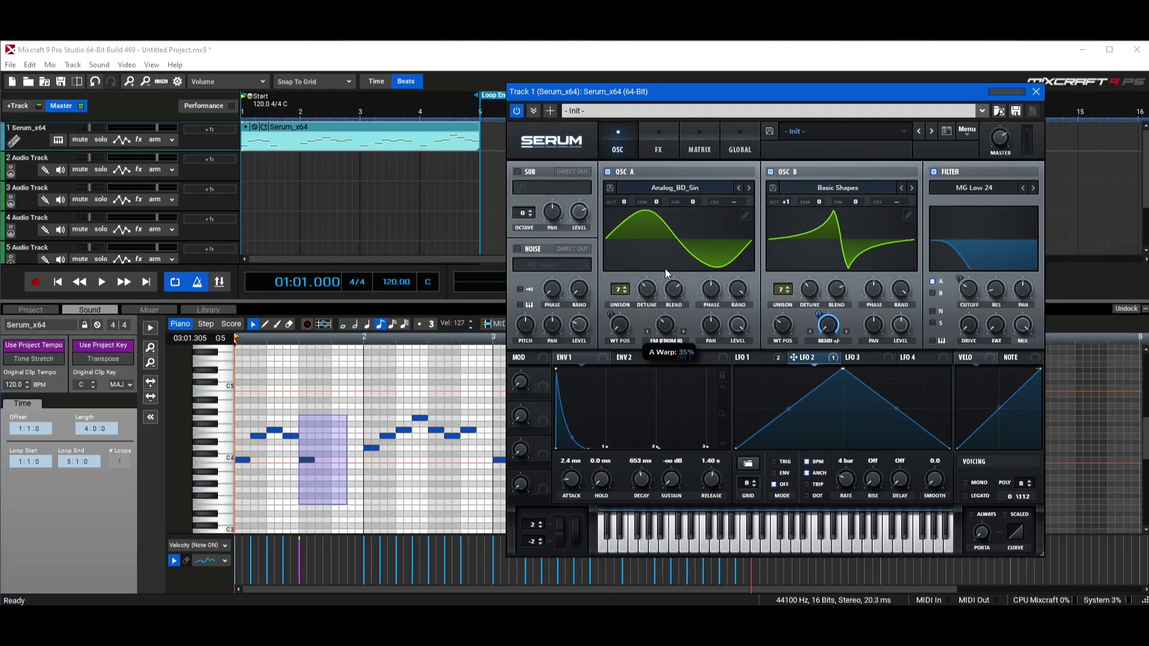
Step: Play the melody while adjusting oscillator A's FM (from B) warp amount to about 32%, then stop playback
{"action": "mouse_move", "coordinate": [664, 319]}
{"action": "left_click", "coordinate": [101, 282]}
{"action": "left_click_drag", "start_coordinate": [669, 325], "coordinate": [663, 272]}
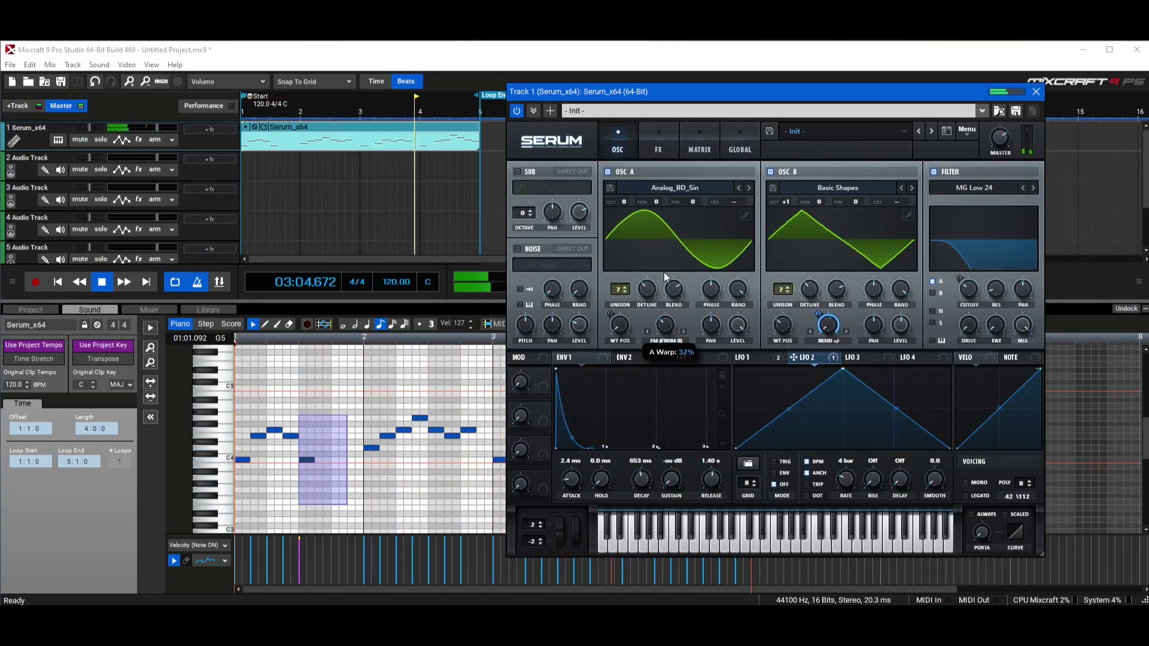
{"action": "left_click", "coordinate": [109, 288]}
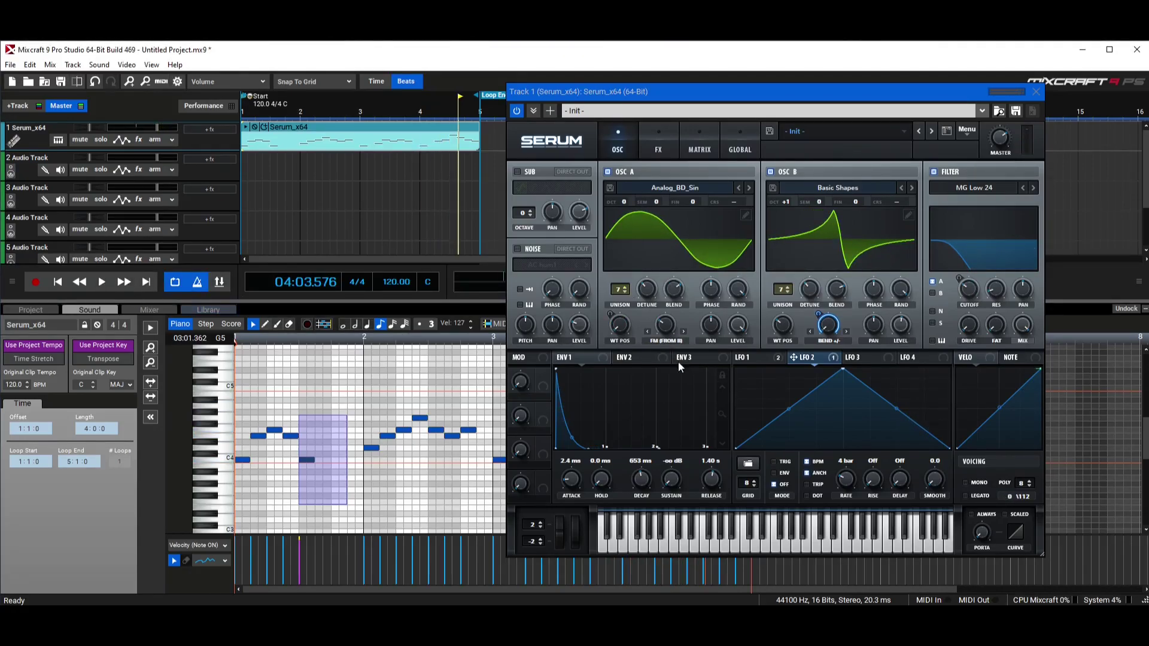
Step: Try the AM (from B) warp mode on oscillator A, raising its warp to about 87% while the melody plays
{"action": "left_click", "coordinate": [668, 347]}
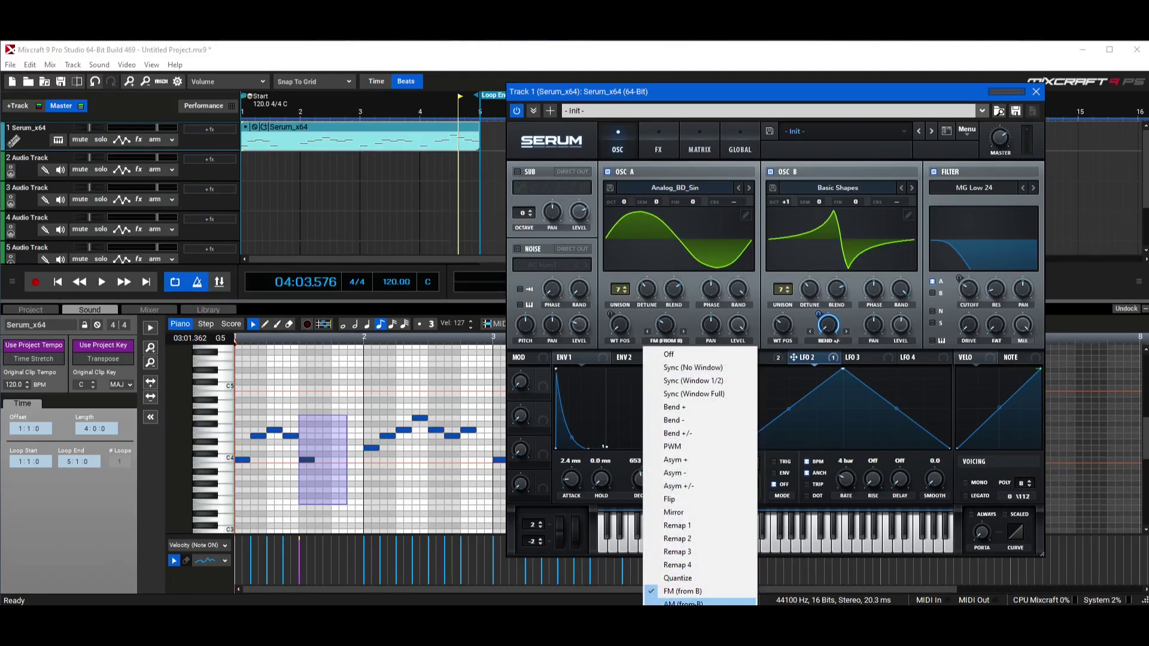
{"action": "left_click", "coordinate": [673, 590]}
{"action": "left_click", "coordinate": [101, 282]}
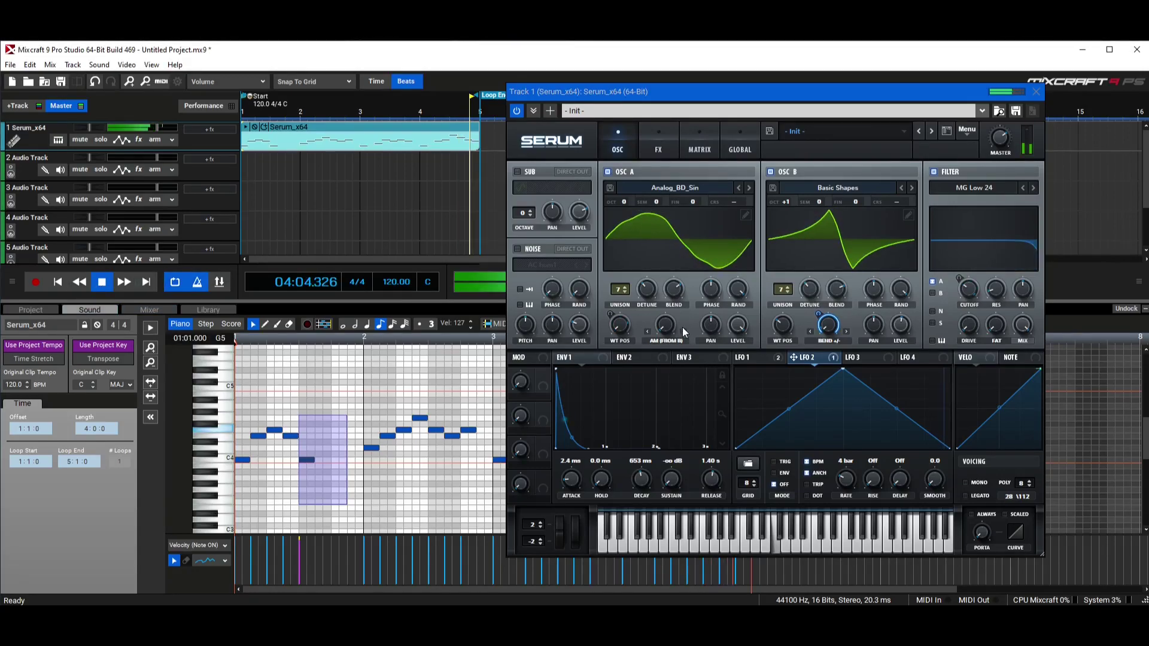
{"action": "left_click_drag", "start_coordinate": [665, 326], "coordinate": [682, 213]}
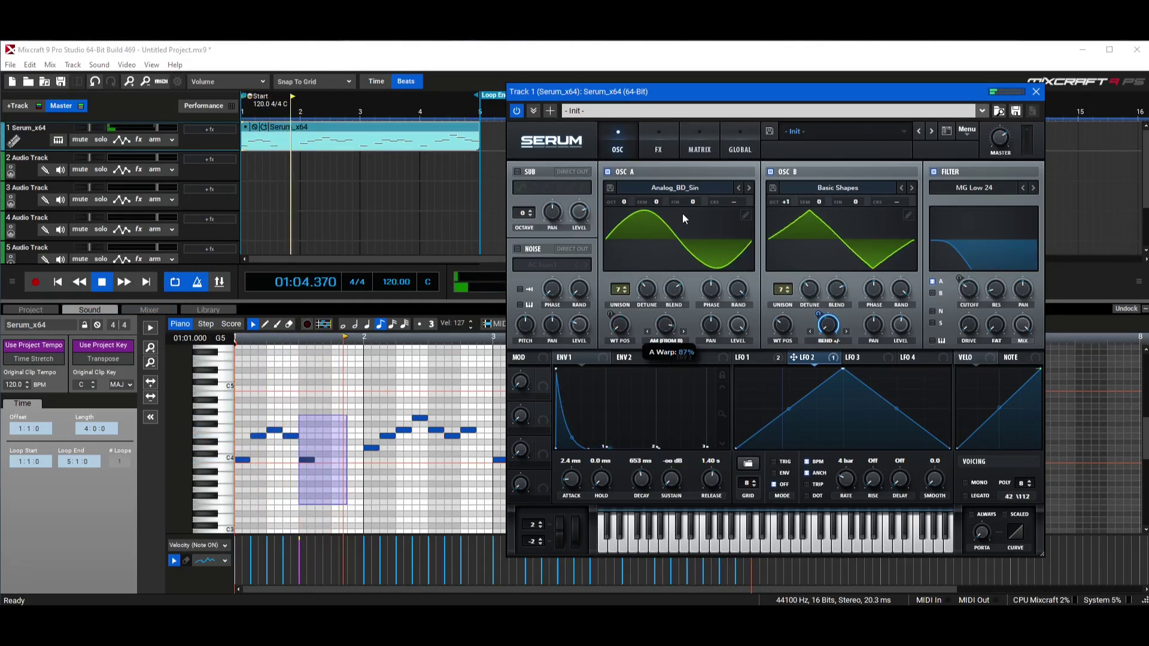
{"action": "key", "text": "space"}
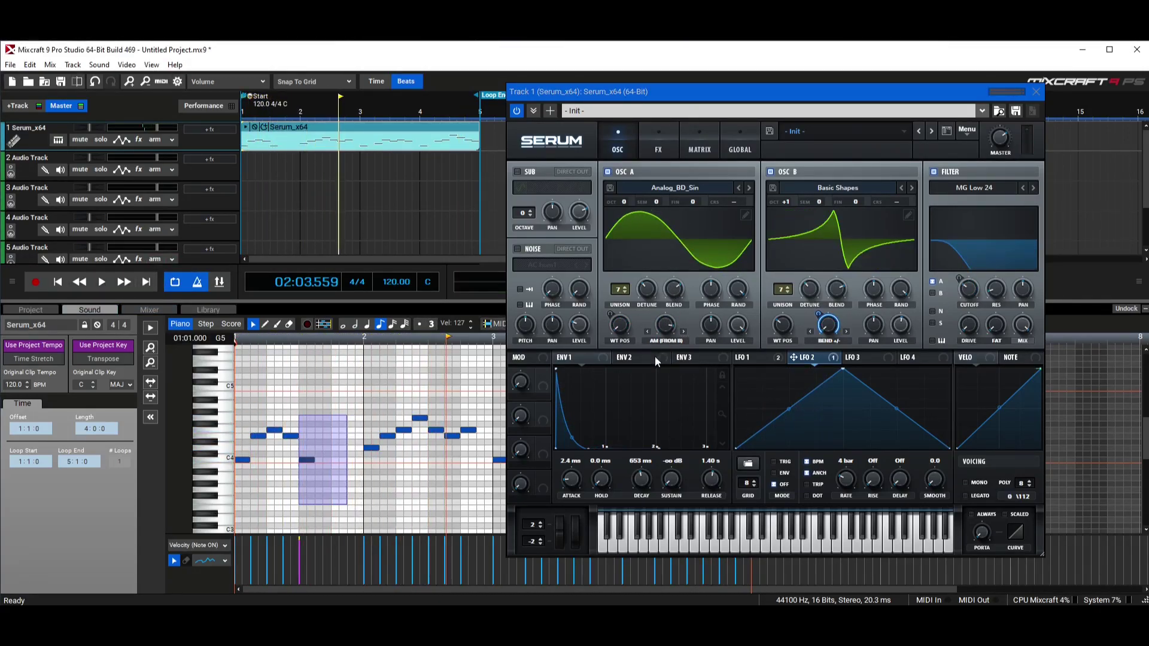
Step: Return oscillator A's warp mode to FM (from B), audition it from the start and assign LFO 2 to its warp amount
{"action": "left_click", "coordinate": [666, 341]}
{"action": "left_click", "coordinate": [683, 603]}
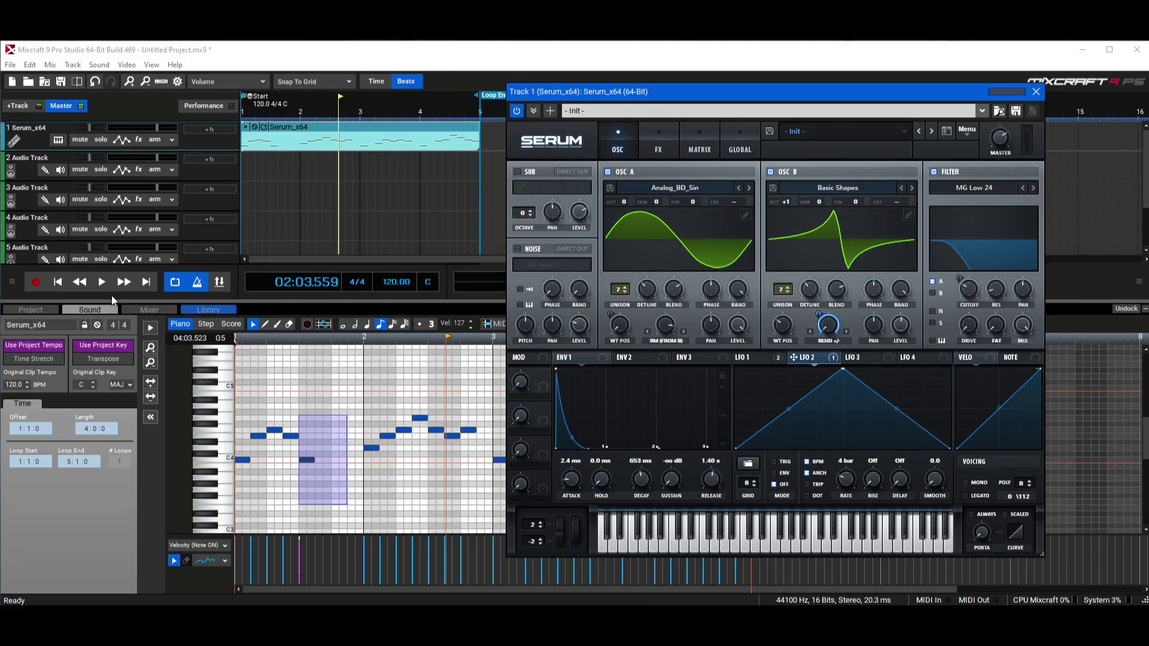
{"action": "left_click", "coordinate": [59, 283]}
{"action": "left_click", "coordinate": [102, 282]}
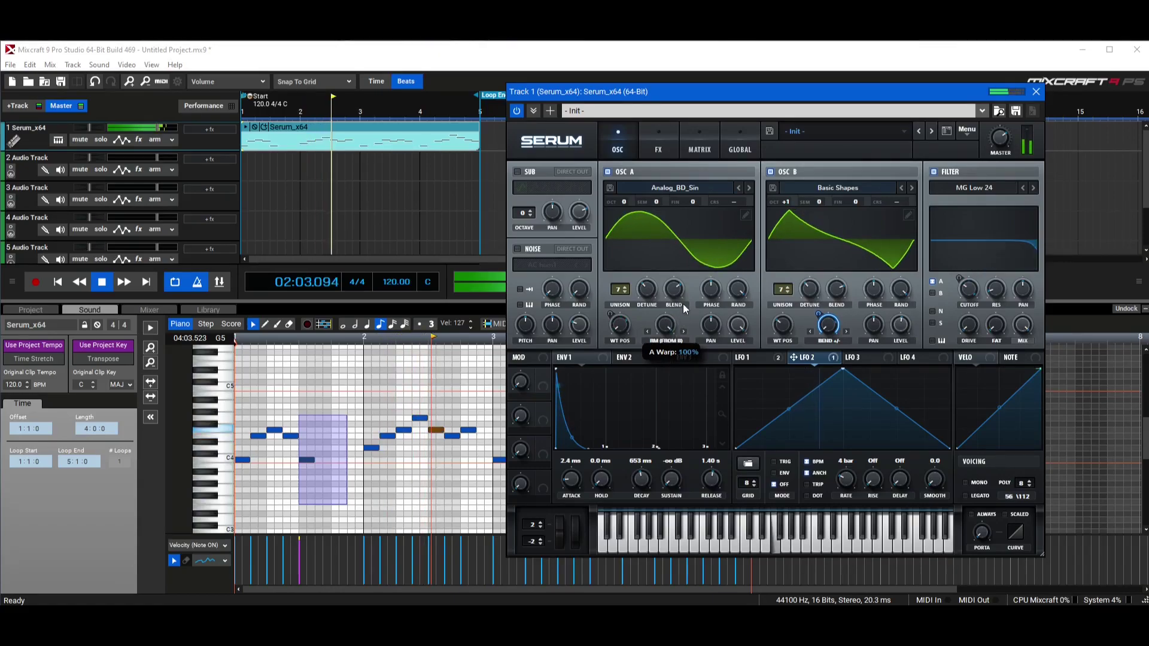
{"action": "key", "text": "space"}
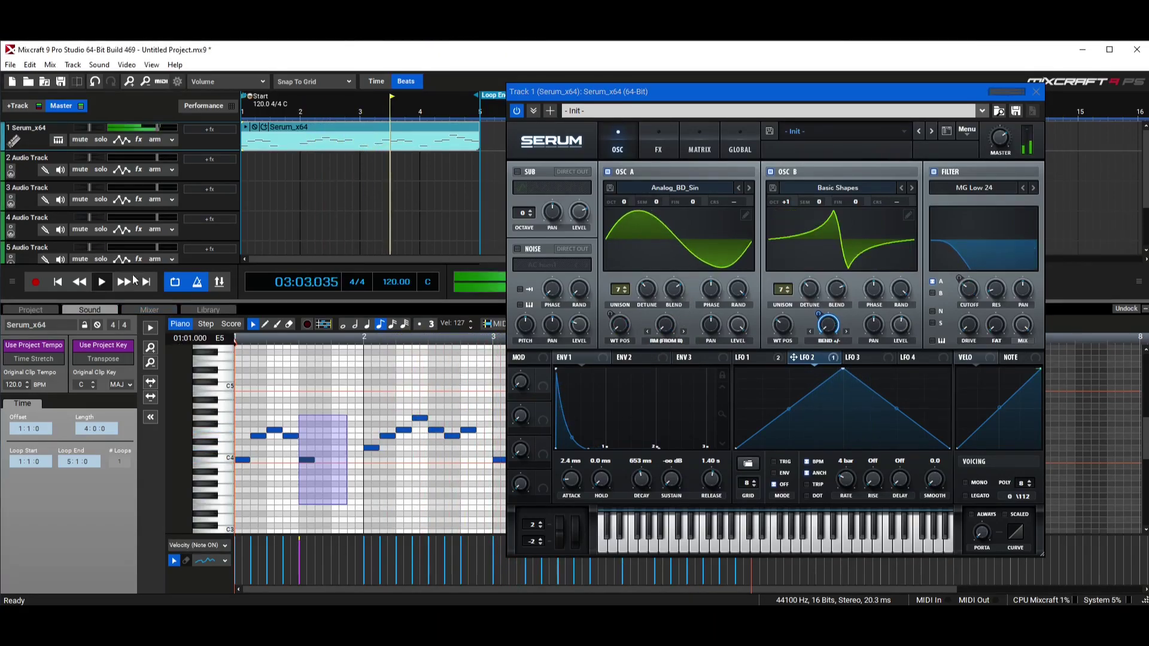
{"action": "left_click_drag", "start_coordinate": [793, 357], "coordinate": [668, 332]}
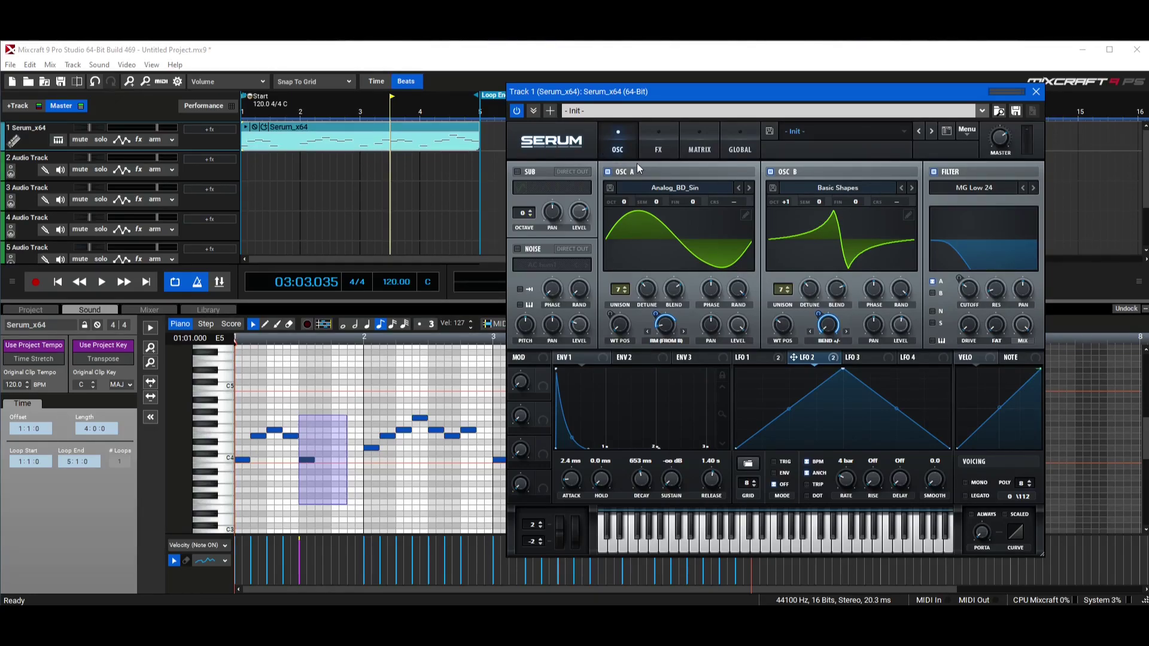
Step: Enable the Hyper/Dimension and Tube Distortion effects while the melody loops, setting the distortion drive to 81%
{"action": "left_click", "coordinate": [658, 143]}
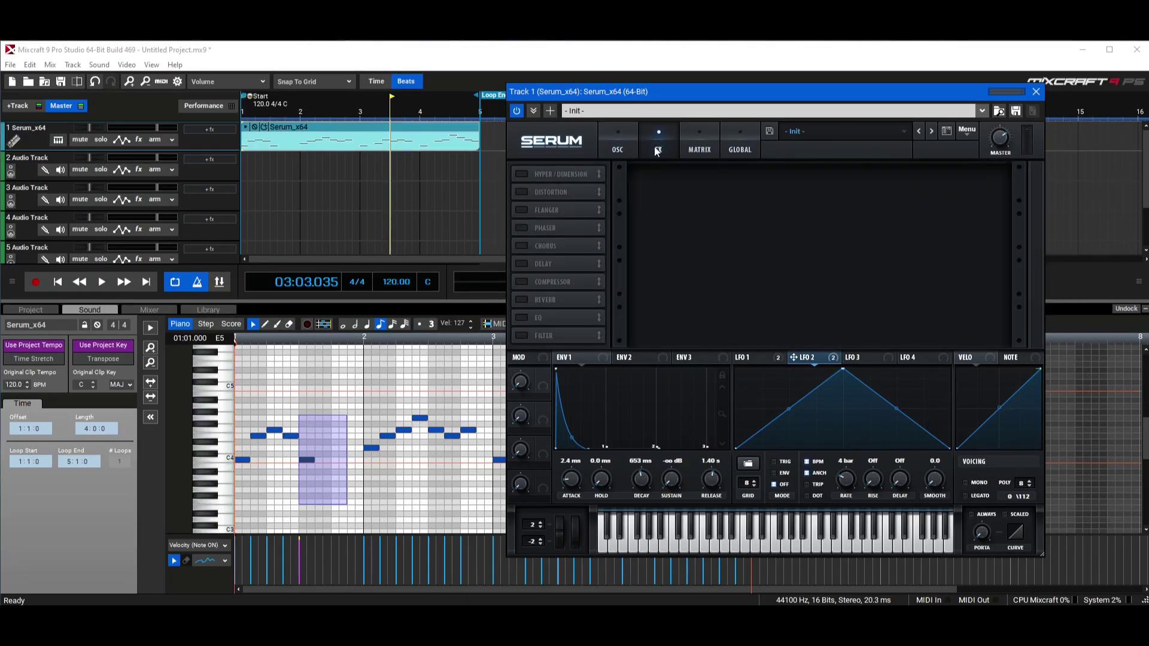
{"action": "mouse_move", "coordinate": [708, 103]}
{"action": "left_mouse_down"}
{"action": "mouse_move", "coordinate": [732, 95]}
{"action": "mouse_move", "coordinate": [723, 106]}
{"action": "left_mouse_up"}
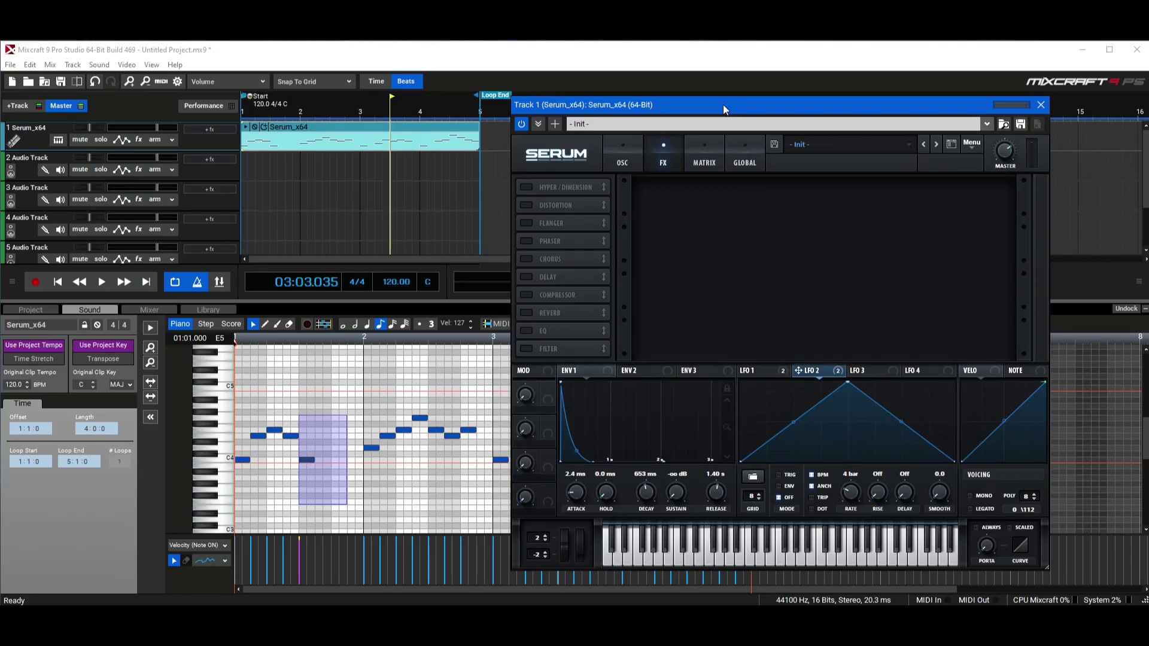
{"action": "left_click", "coordinate": [60, 281]}
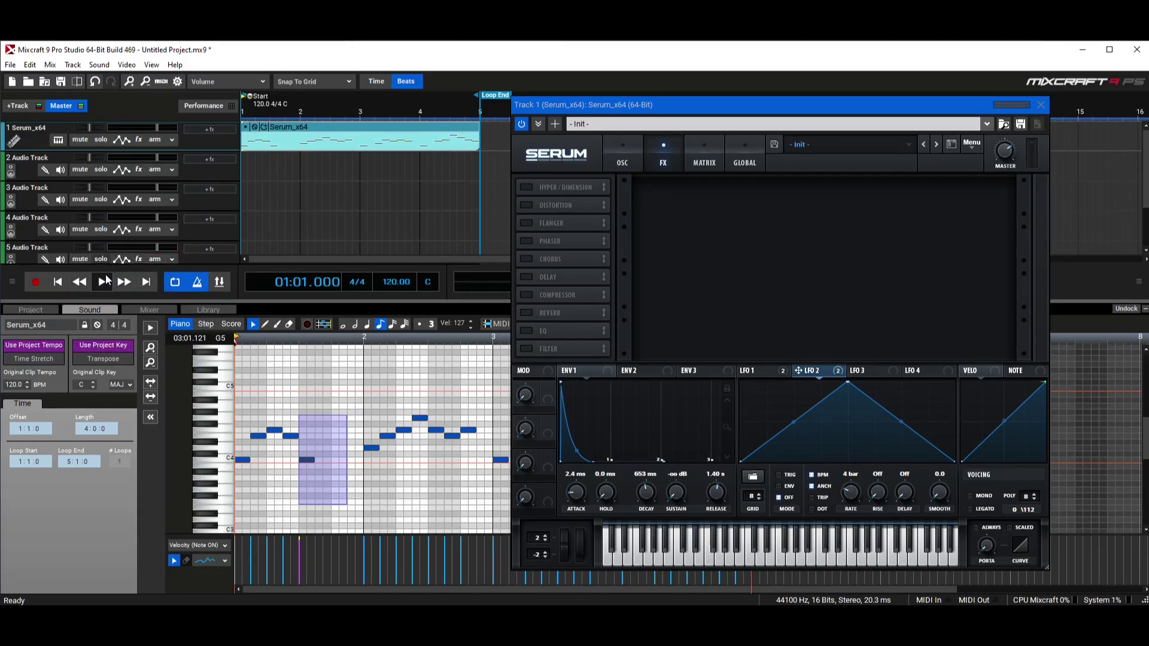
{"action": "key", "text": "space"}
{"action": "left_click", "coordinate": [525, 188]}
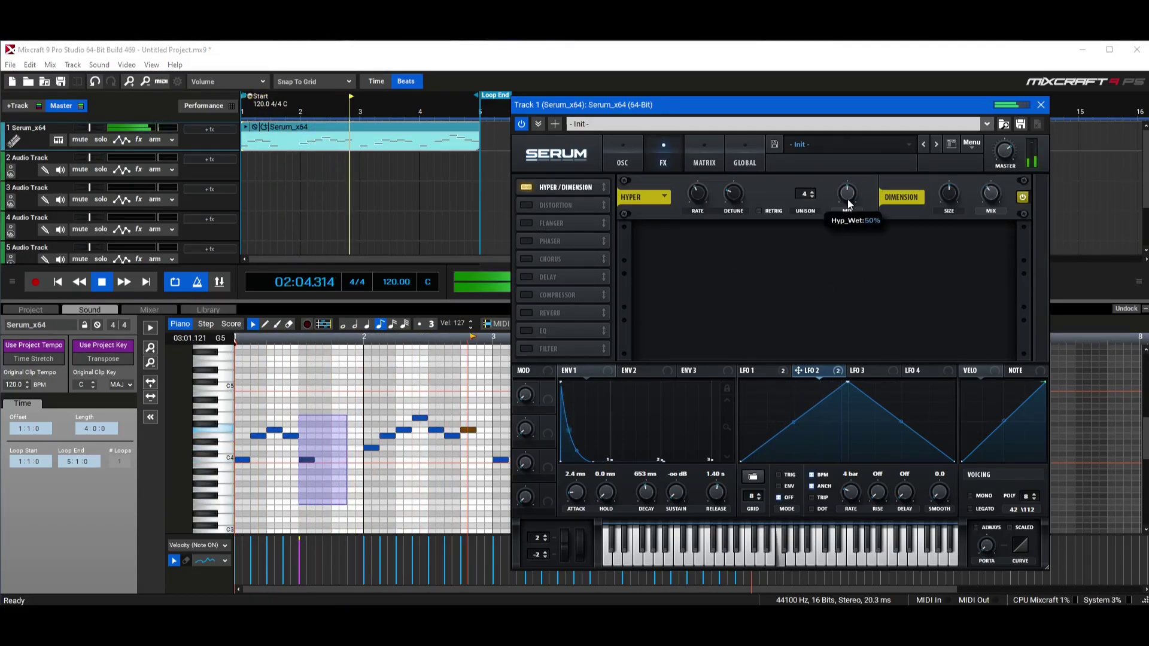
{"action": "left_click", "coordinate": [527, 205]}
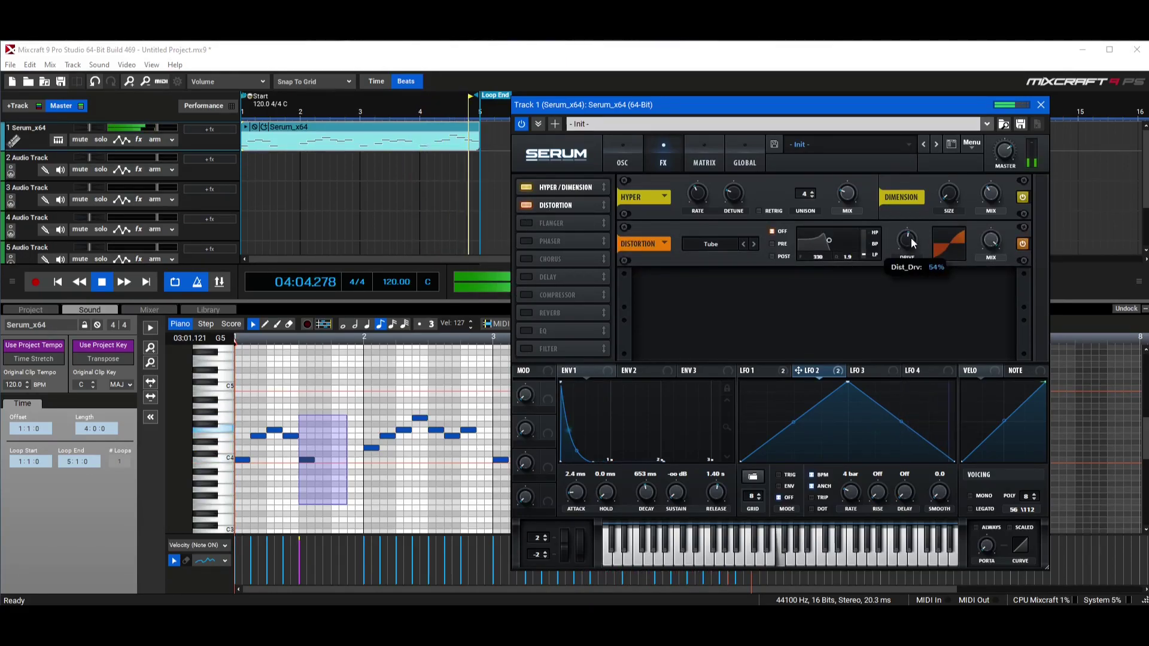
{"action": "left_click_drag", "start_coordinate": [911, 238], "coordinate": [918, 211]}
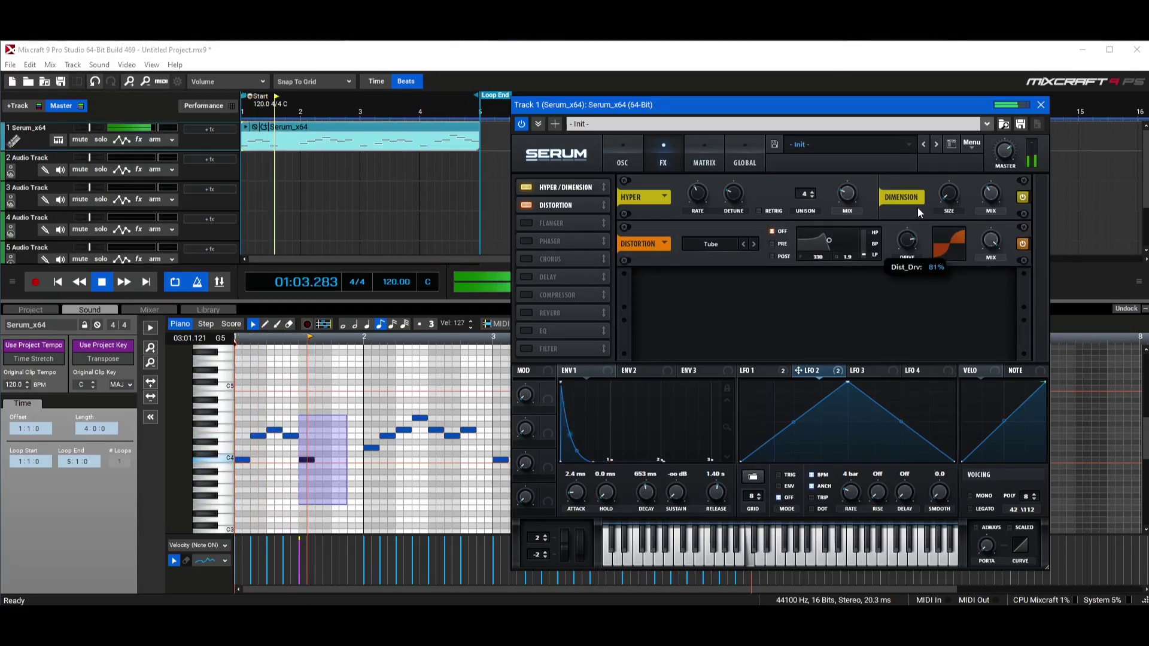
Step: Enable the Chorus and Delay effects, adjust the chorus mix, and set the delay to Ping-Pong with about 14% mix
{"action": "left_click", "coordinate": [527, 259]}
{"action": "mouse_move", "coordinate": [991, 288]}
{"action": "left_mouse_down"}
{"action": "mouse_move", "coordinate": [1001, 260]}
{"action": "mouse_move", "coordinate": [1001, 279]}
{"action": "left_mouse_up"}
{"action": "left_click", "coordinate": [550, 279]}
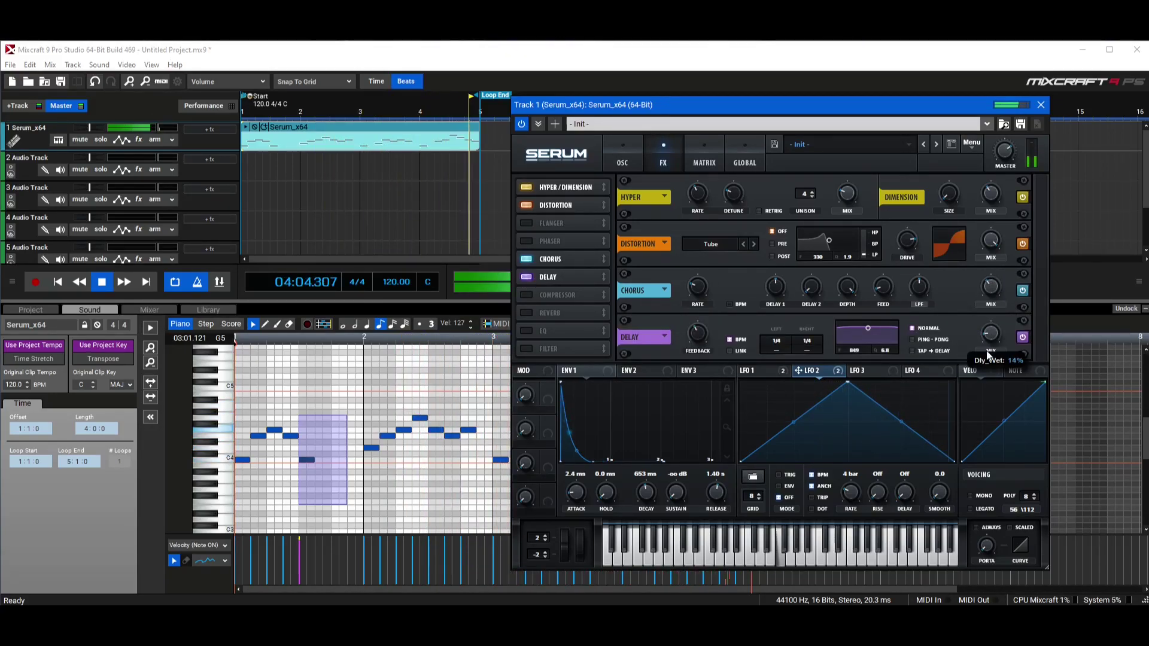
{"action": "left_click", "coordinate": [916, 339]}
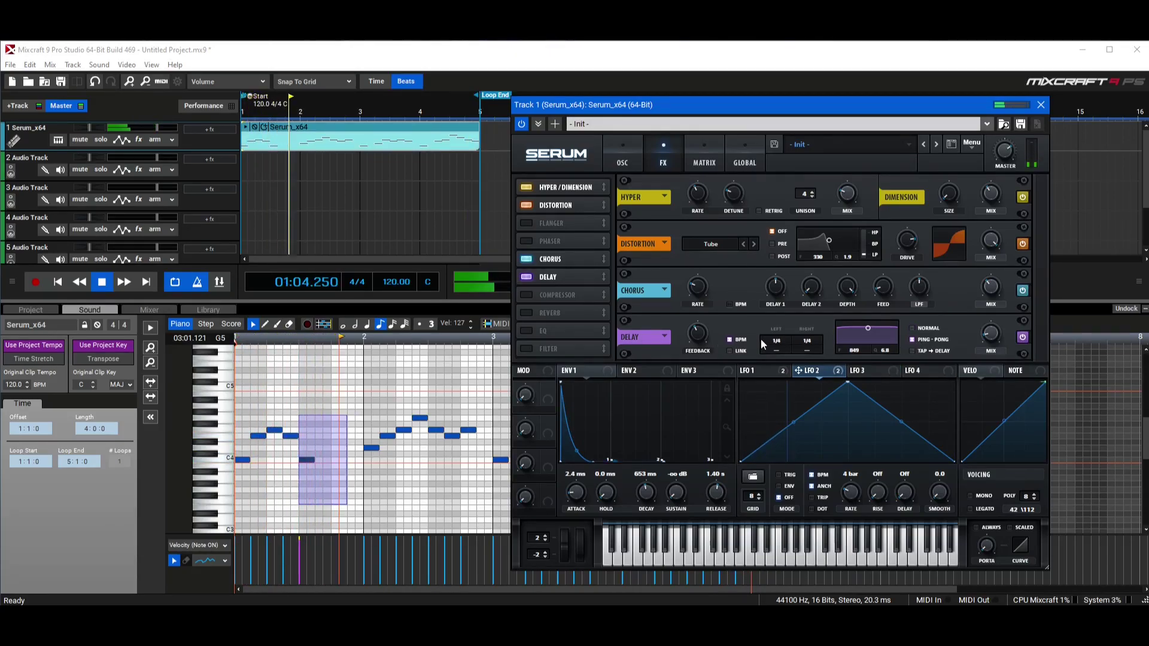
Step: Enable the Compressor in Multiband mode with 4.1 dB gain, and reorder Chorus, Delay and Compressor ahead of Flanger and Phaser
{"action": "left_click", "coordinate": [529, 297]}
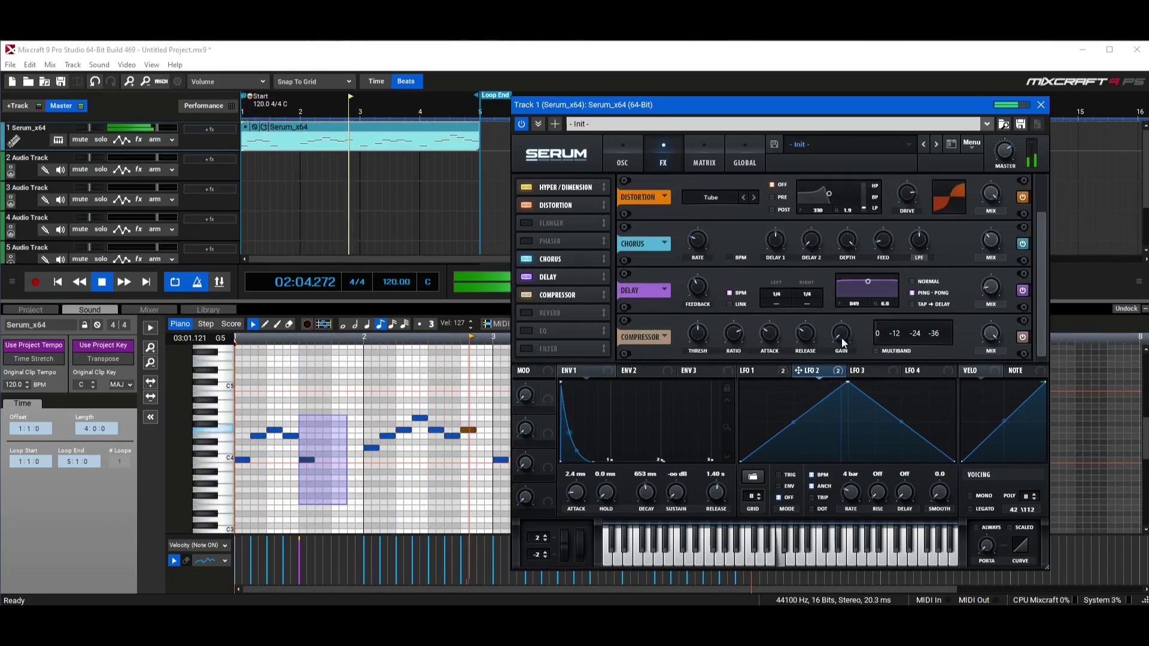
{"action": "left_click", "coordinate": [878, 351]}
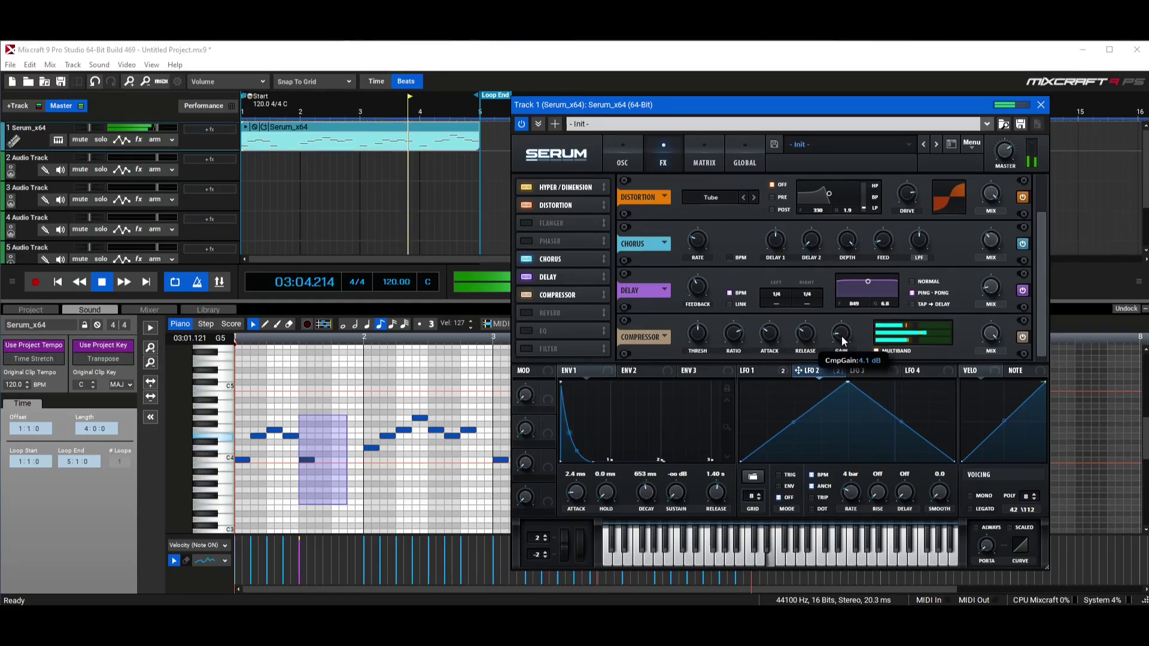
{"action": "left_click_drag", "start_coordinate": [598, 259], "coordinate": [550, 224]}
{"action": "left_click_drag", "start_coordinate": [552, 274], "coordinate": [550, 240]}
Step: Enable the Hall Reverb, adjust its mix and place it directly after the Compressor in the effects chain
{"action": "left_click", "coordinate": [528, 312]}
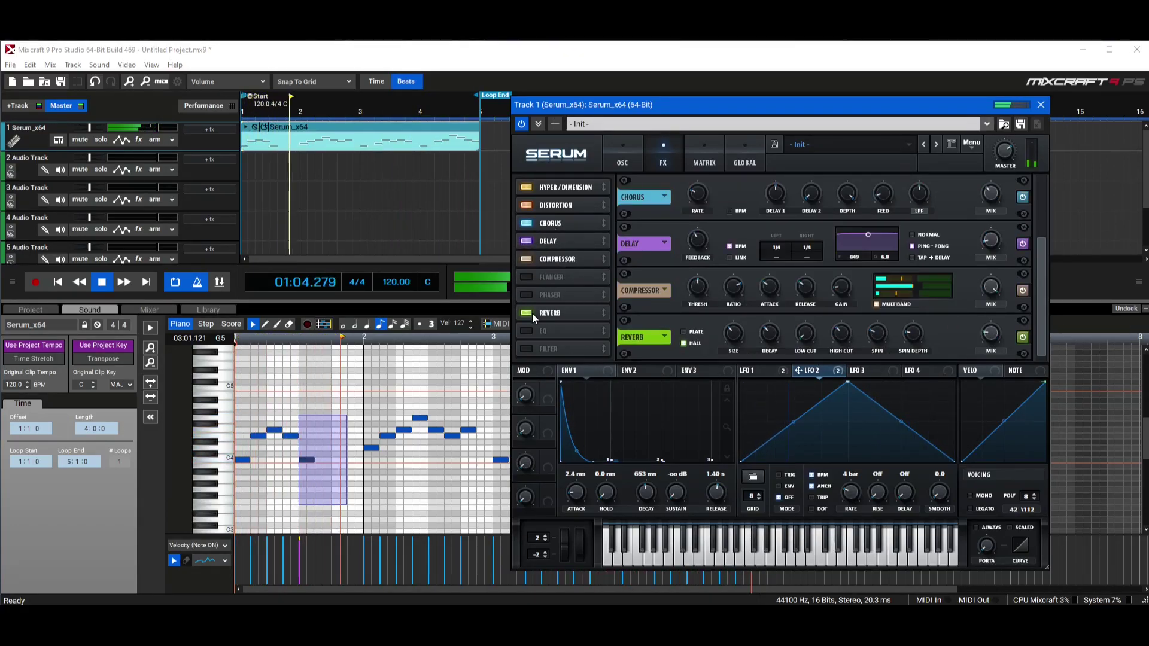
{"action": "mouse_move", "coordinate": [981, 334]}
{"action": "left_click_drag", "start_coordinate": [982, 334], "coordinate": [992, 328]}
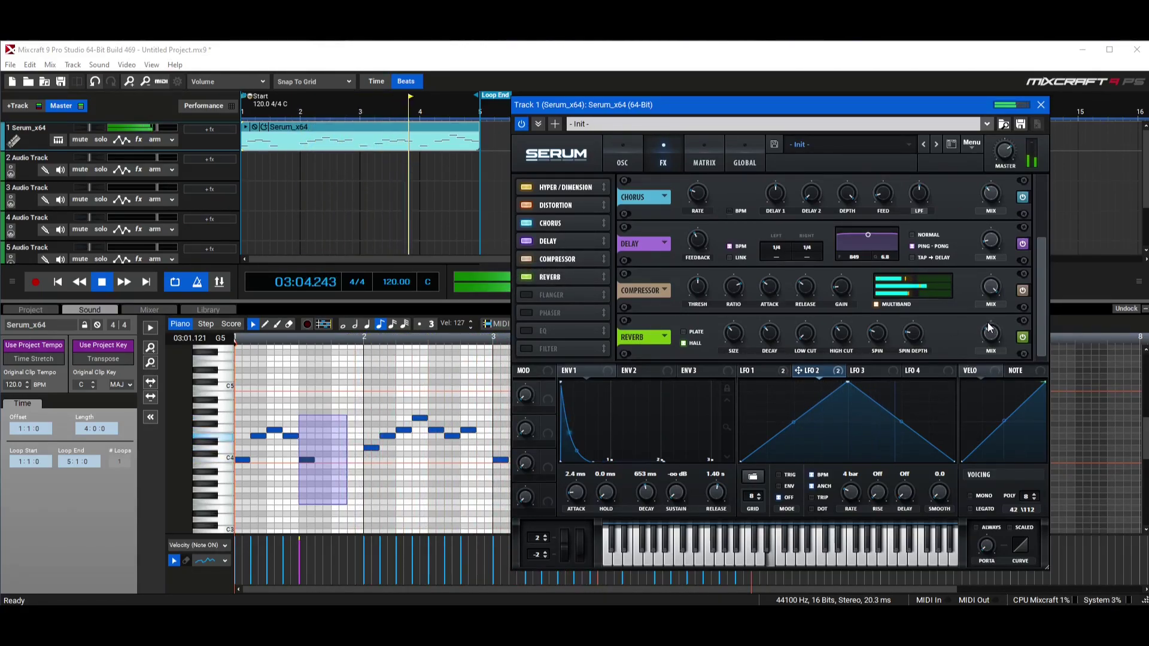
Step: Enable the Flanger after the Reverb, set its depth to 76% and stop playback
{"action": "left_click", "coordinate": [534, 296]}
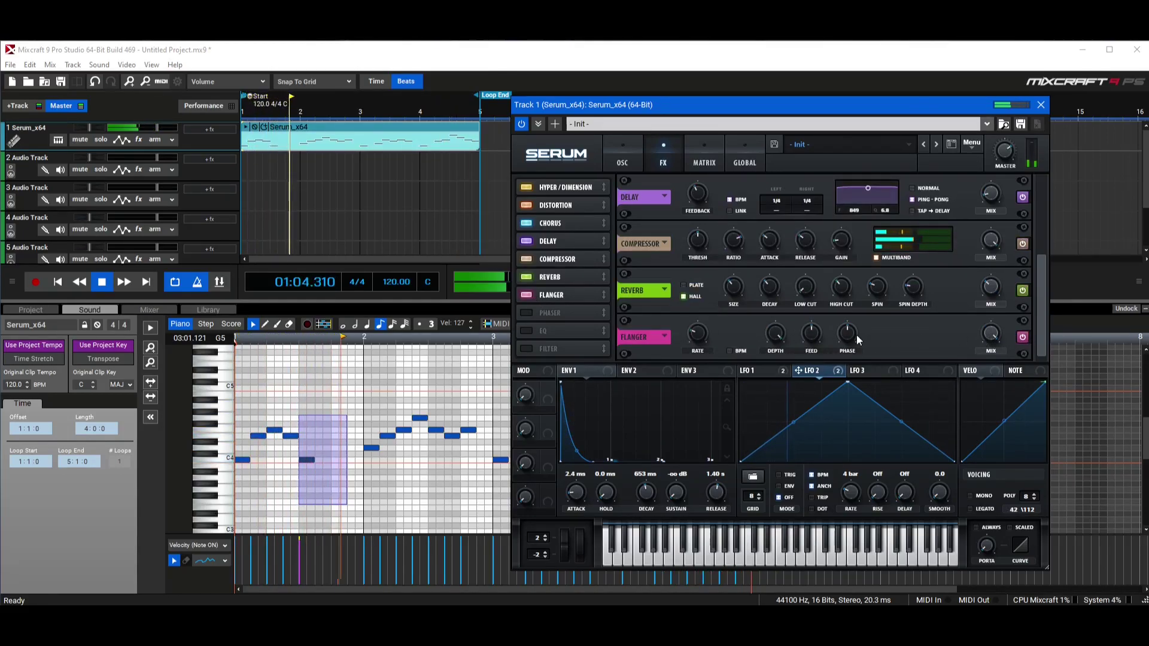
{"action": "mouse_move", "coordinate": [778, 340]}
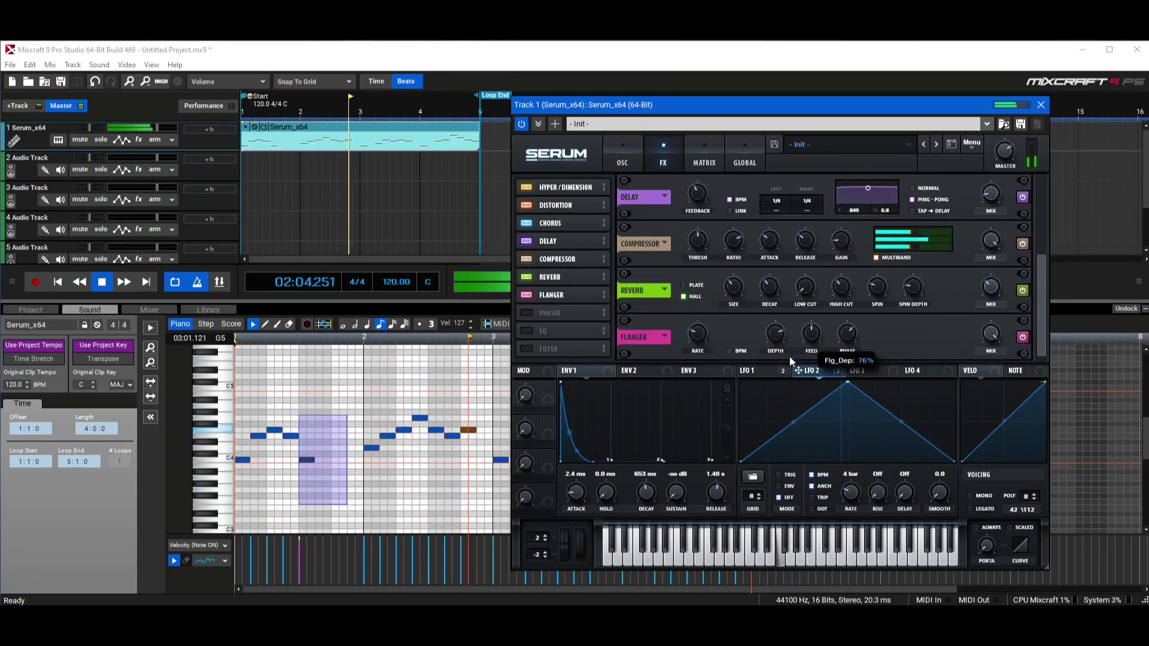
{"action": "left_click", "coordinate": [101, 283]}
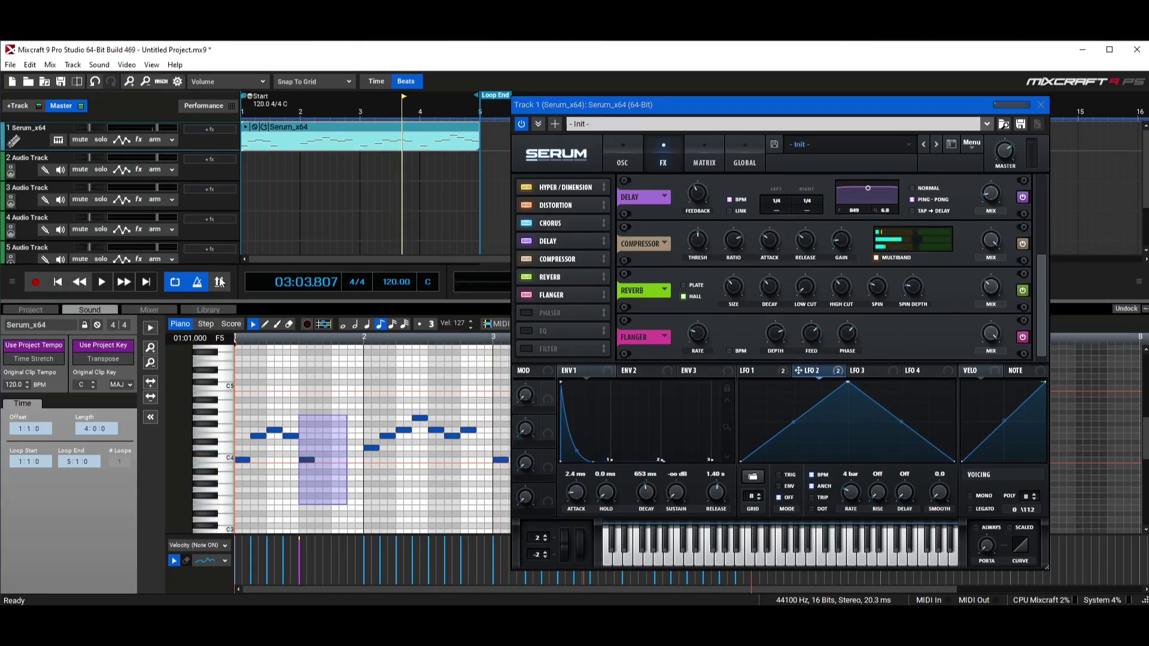
Step: Review the order of the effects chain and briefly replay the melody from the start
{"action": "left_click_drag", "start_coordinate": [1039, 308], "coordinate": [1015, 325]}
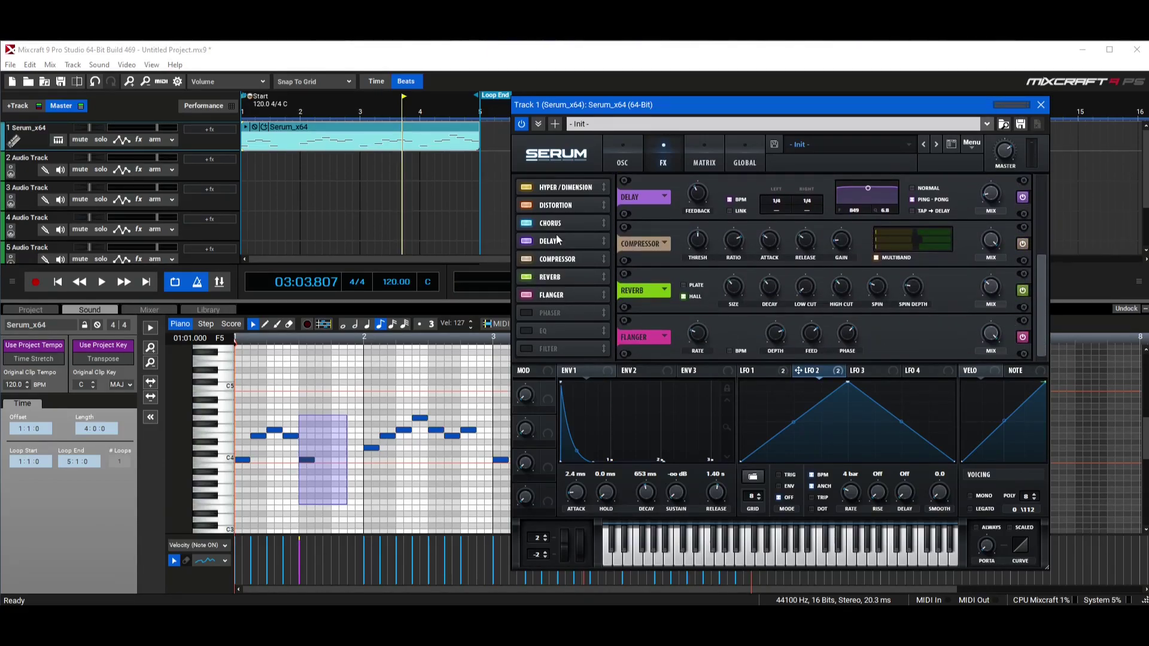
{"action": "left_click_drag", "start_coordinate": [1046, 317], "coordinate": [1049, 217]}
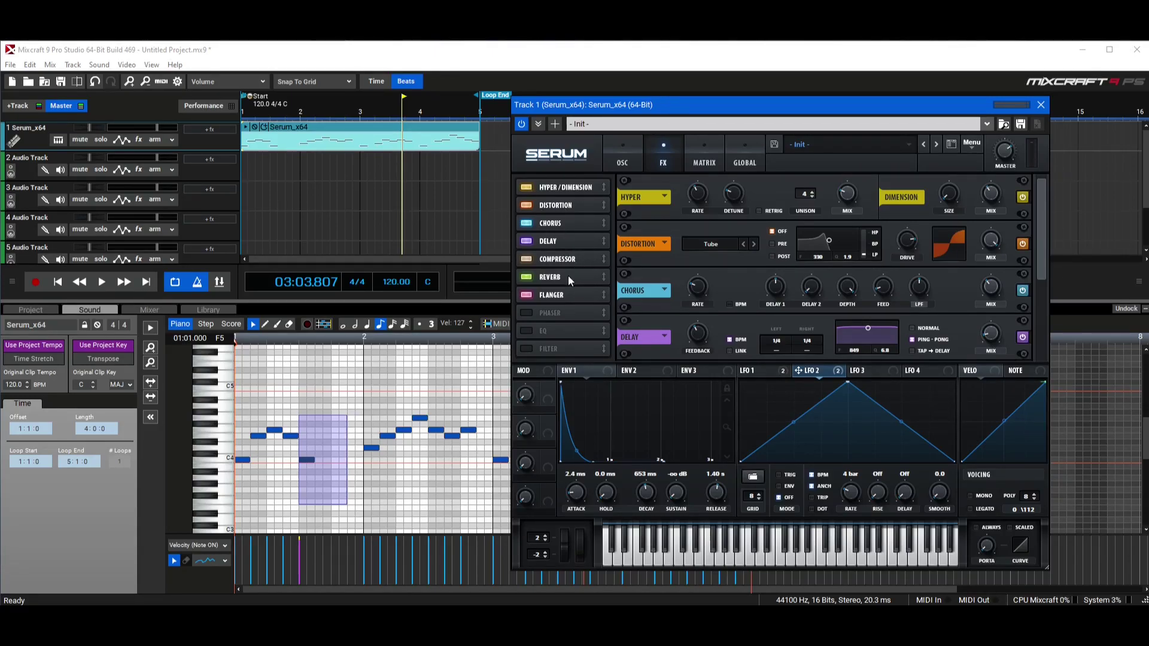
{"action": "left_click", "coordinate": [59, 283]}
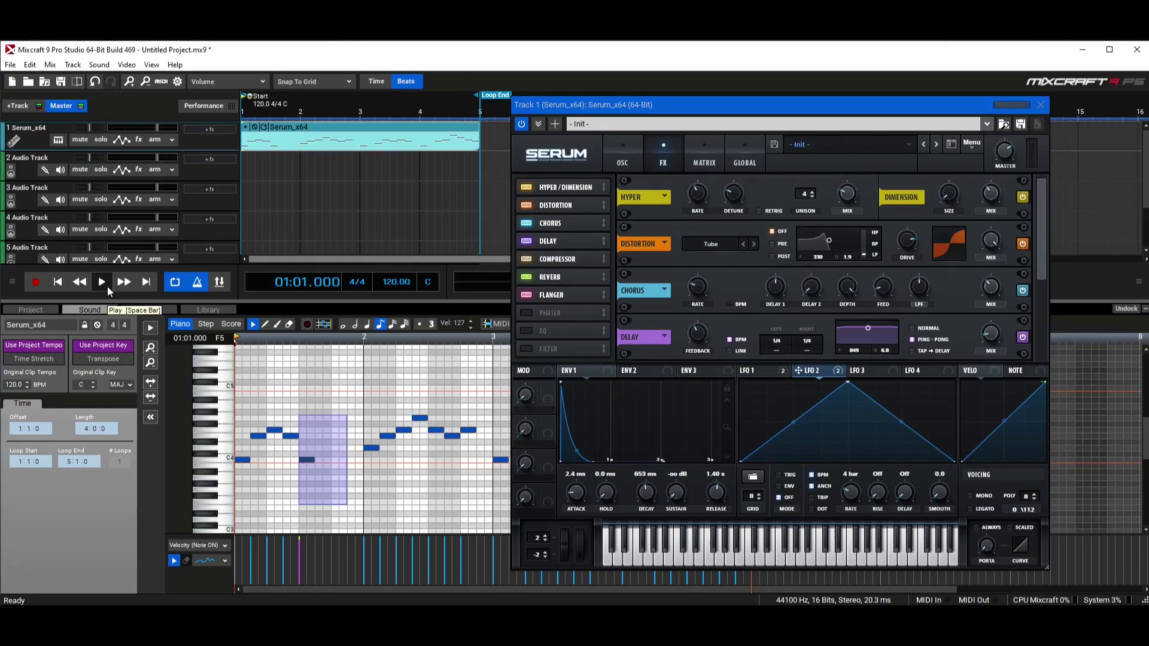
{"action": "left_click", "coordinate": [102, 283]}
{"action": "left_click", "coordinate": [102, 282]}
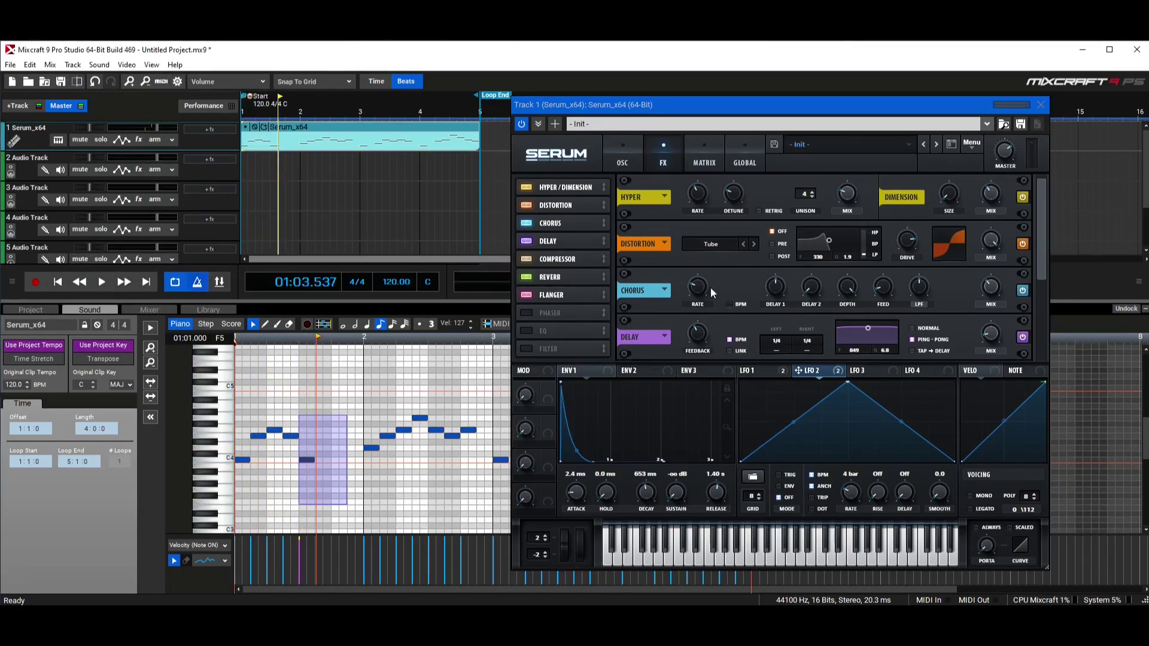
Step: Compare the sound with the Compressor's Multiband option off, restore Multiband, stop playback and review the compressor settings
{"action": "left_click_drag", "start_coordinate": [1044, 199], "coordinate": [1025, 255]}
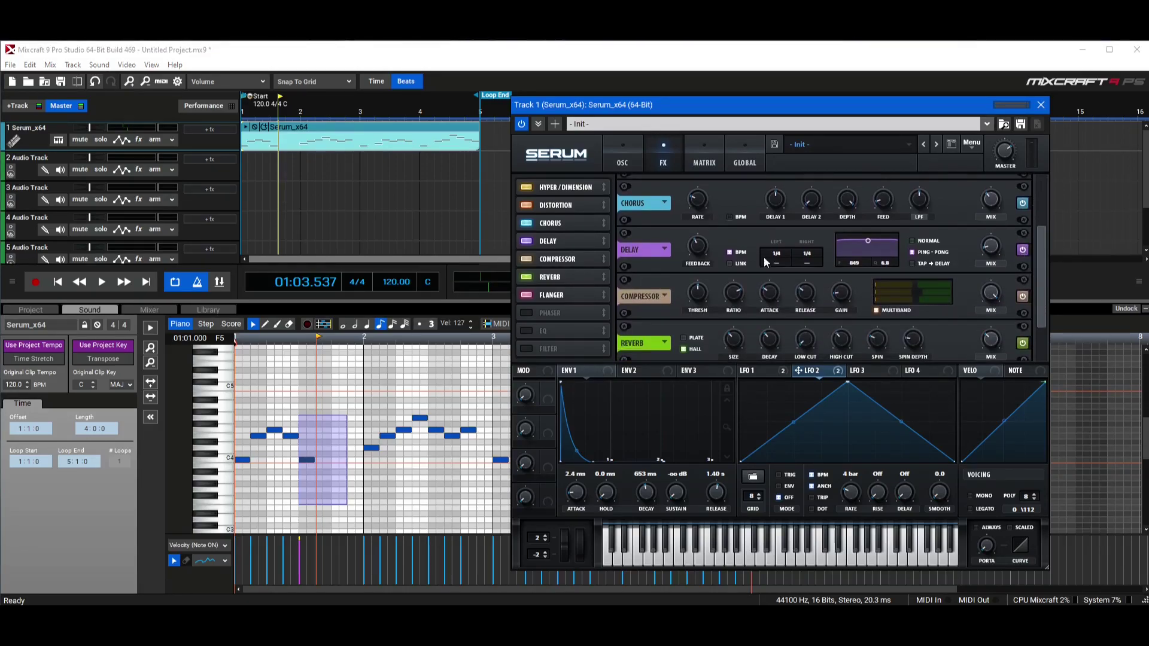
{"action": "scroll", "coordinate": [838, 264], "scroll_direction": "down", "scroll_amount": 1}
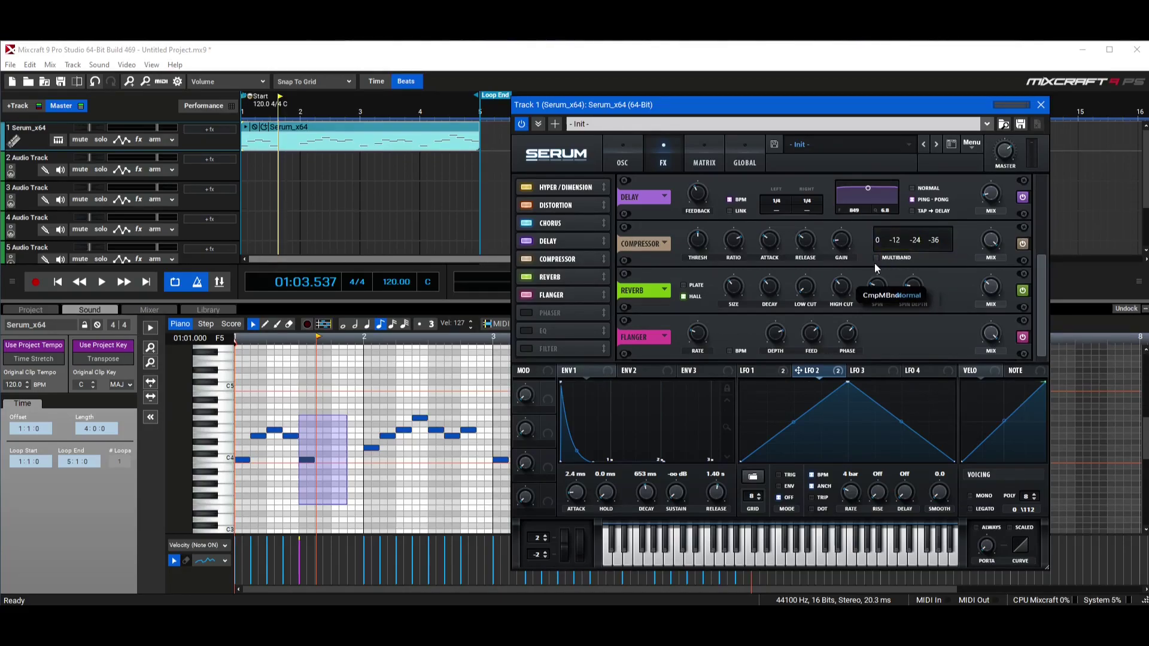
{"action": "key", "text": "space"}
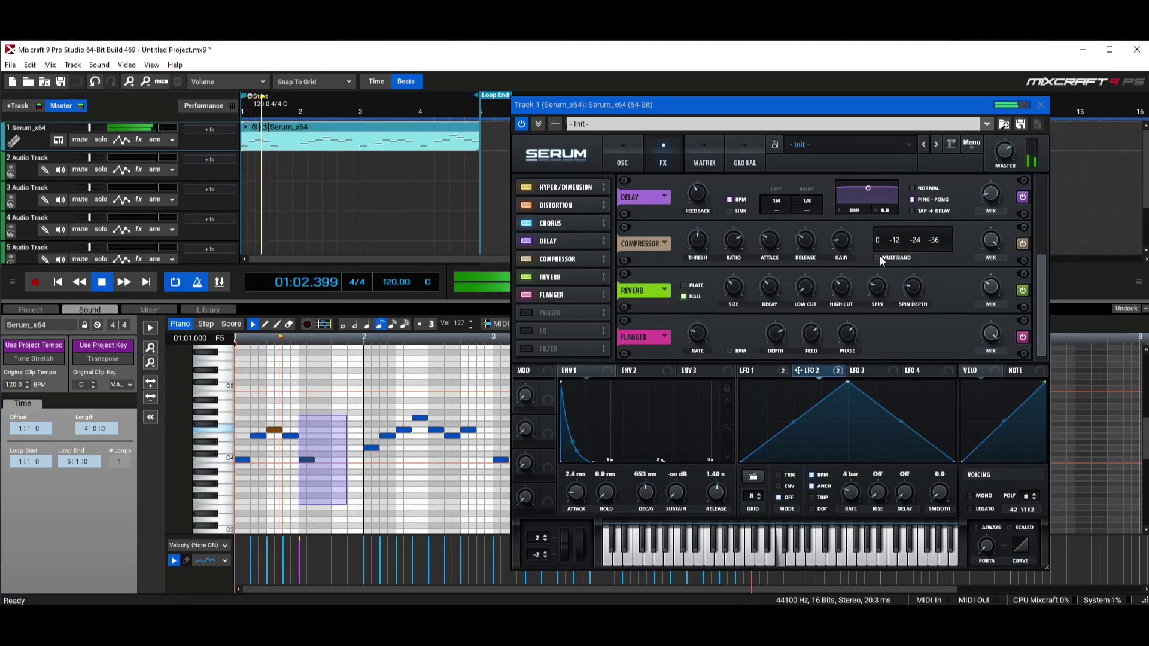
{"action": "left_click", "coordinate": [98, 290]}
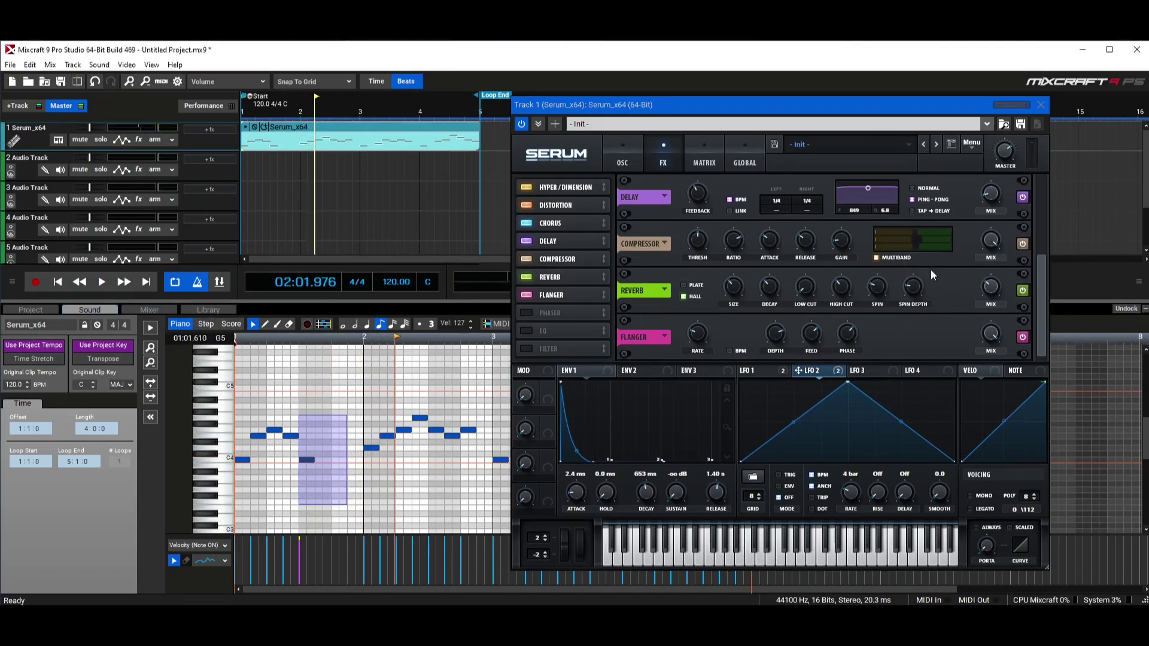
{"action": "scroll", "coordinate": [892, 288], "scroll_direction": "up", "scroll_amount": 2}
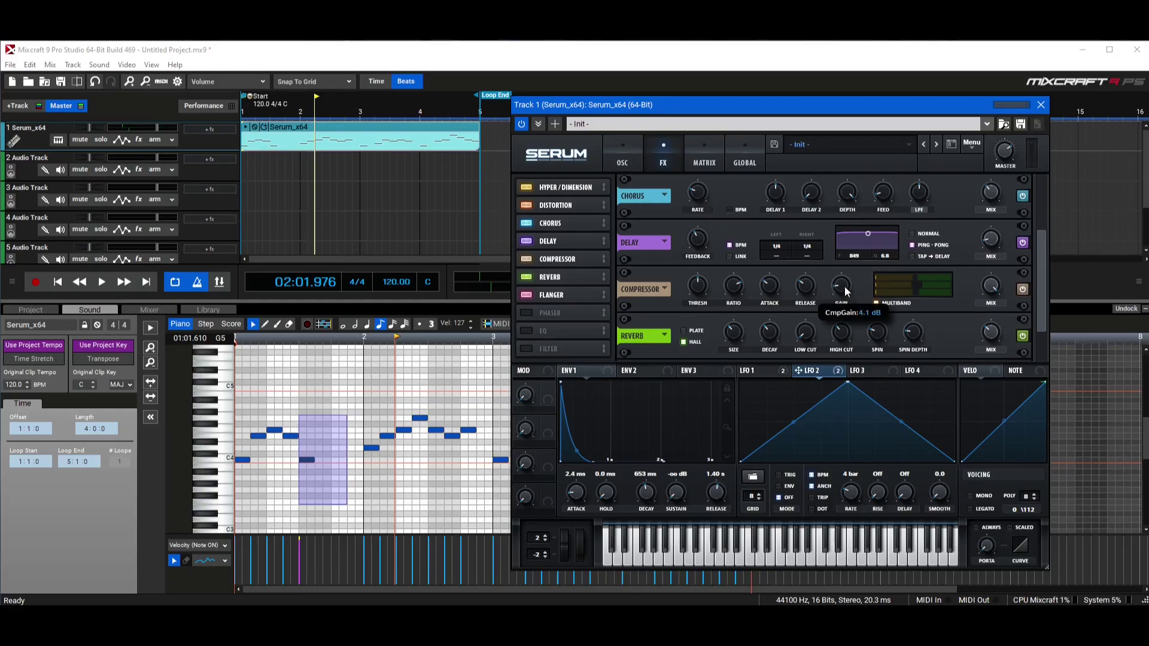
{"action": "scroll", "coordinate": [844, 288], "scroll_direction": "up", "scroll_amount": 2}
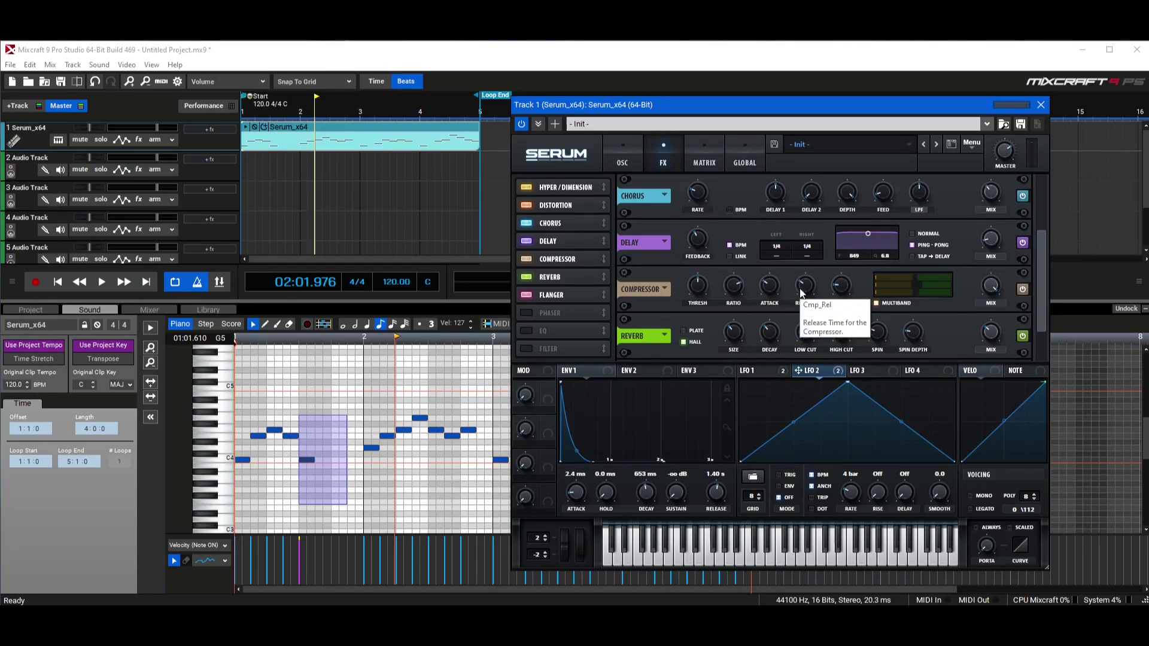
Step: Set the Dimension mix in the Hyper/Dimension effect to 0%, replay the melody from the start and stop it
{"action": "scroll", "coordinate": [1045, 295], "scroll_direction": "up", "scroll_amount": 1}
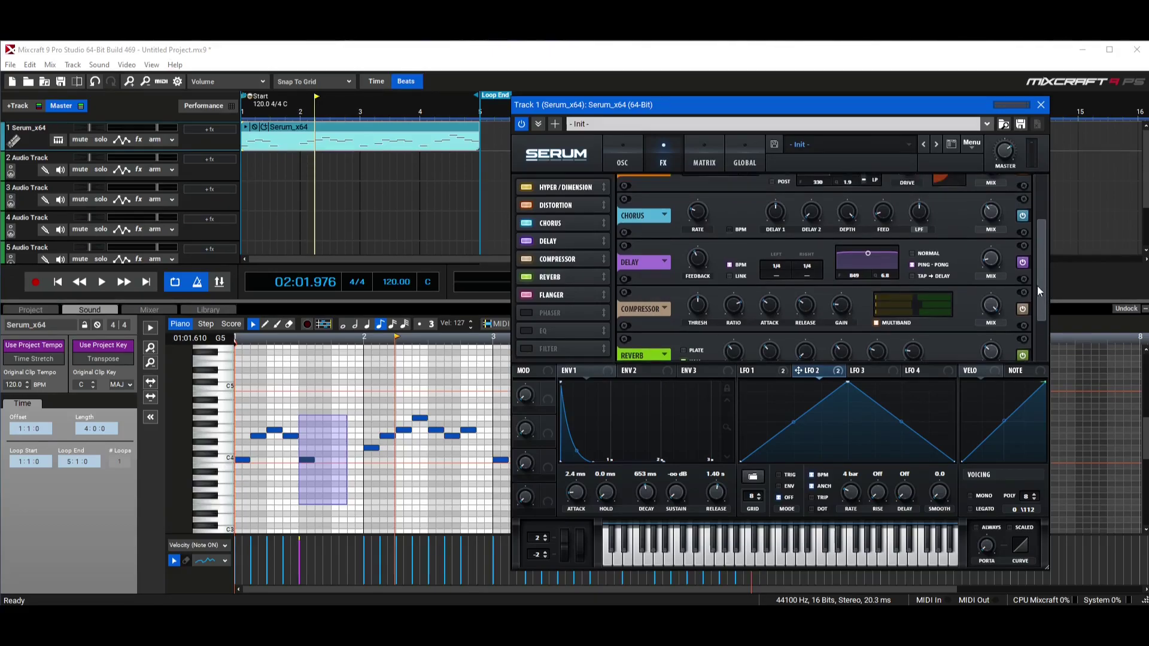
{"action": "left_click", "coordinate": [566, 207]}
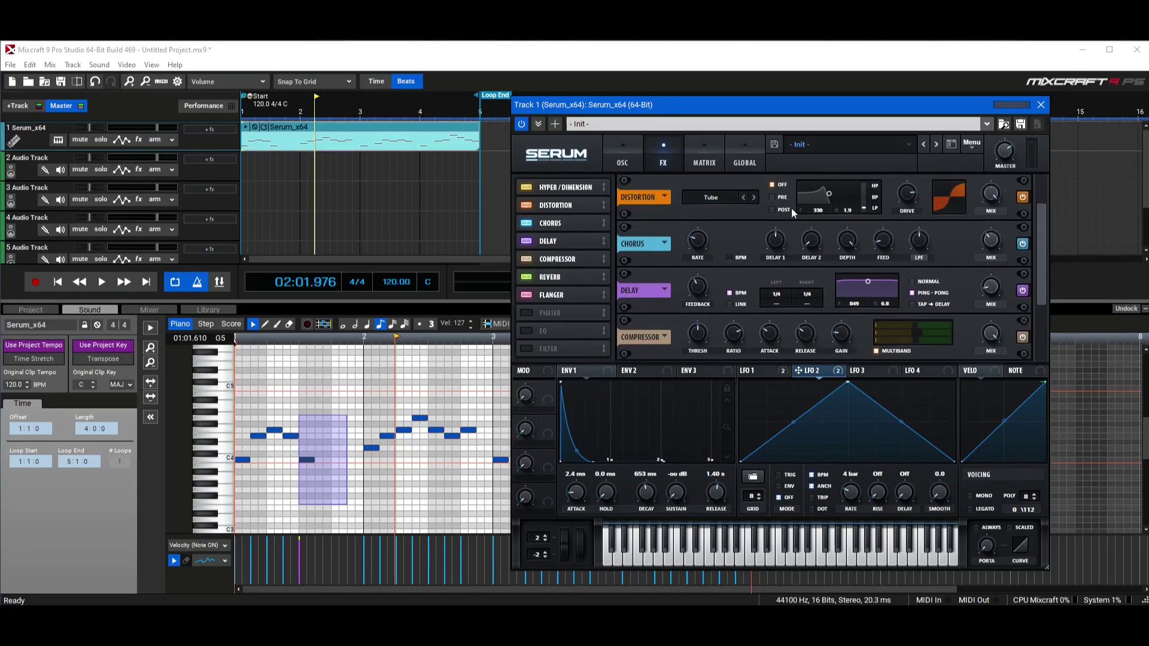
{"action": "left_click", "coordinate": [569, 190]}
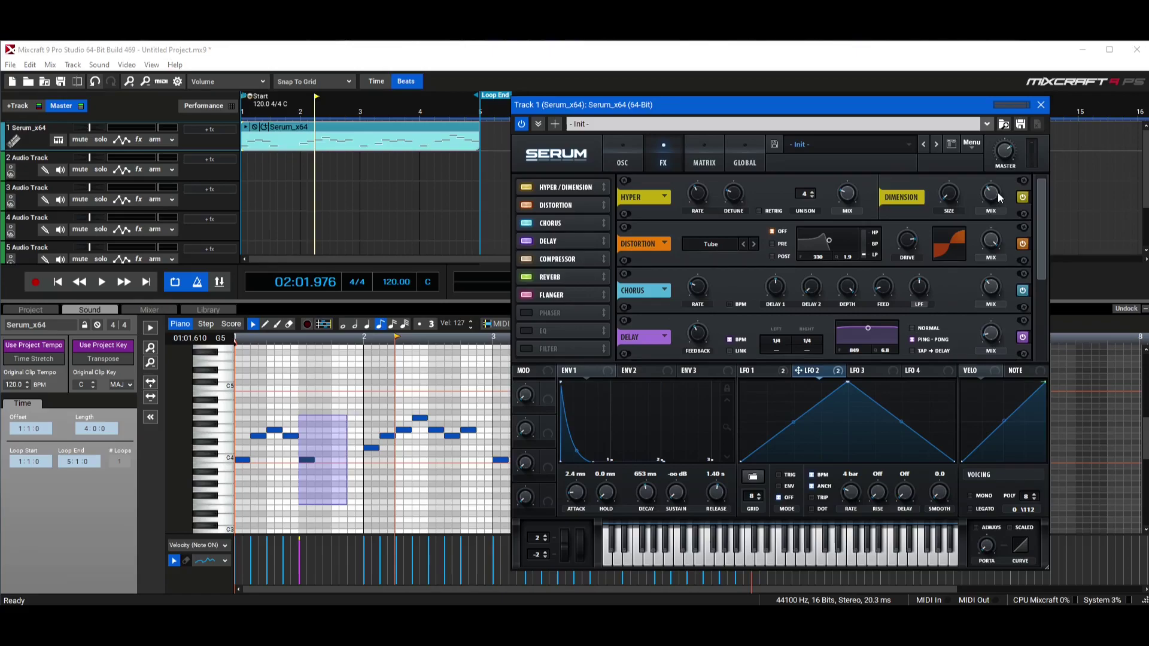
{"action": "left_click", "coordinate": [58, 281]}
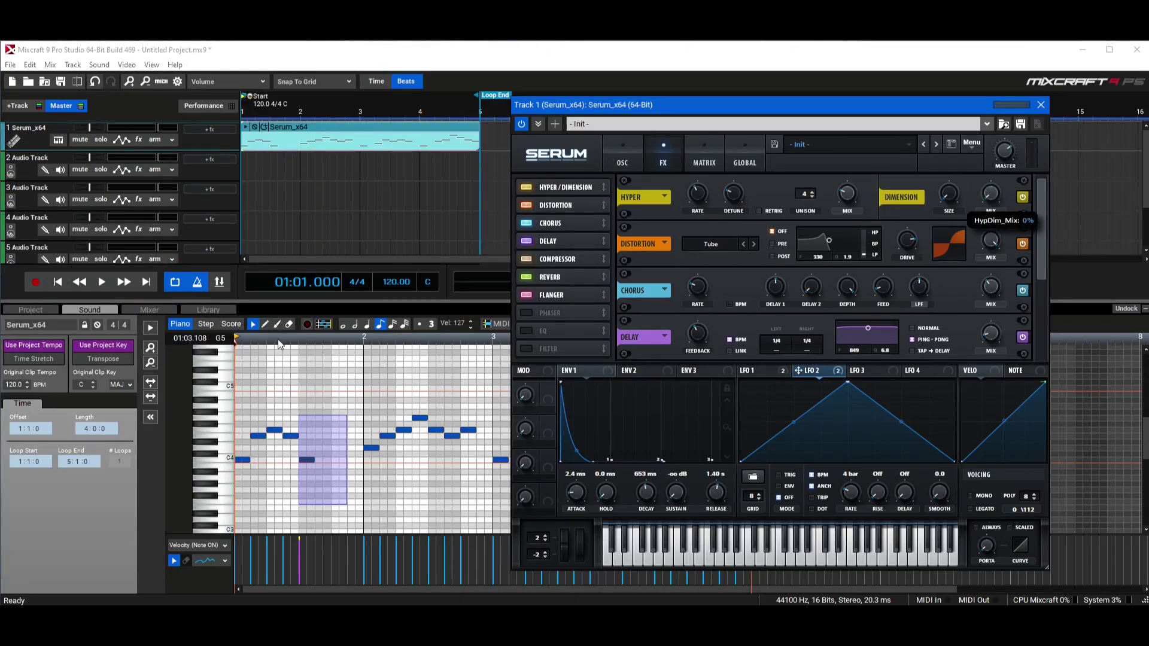
{"action": "key", "text": "space"}
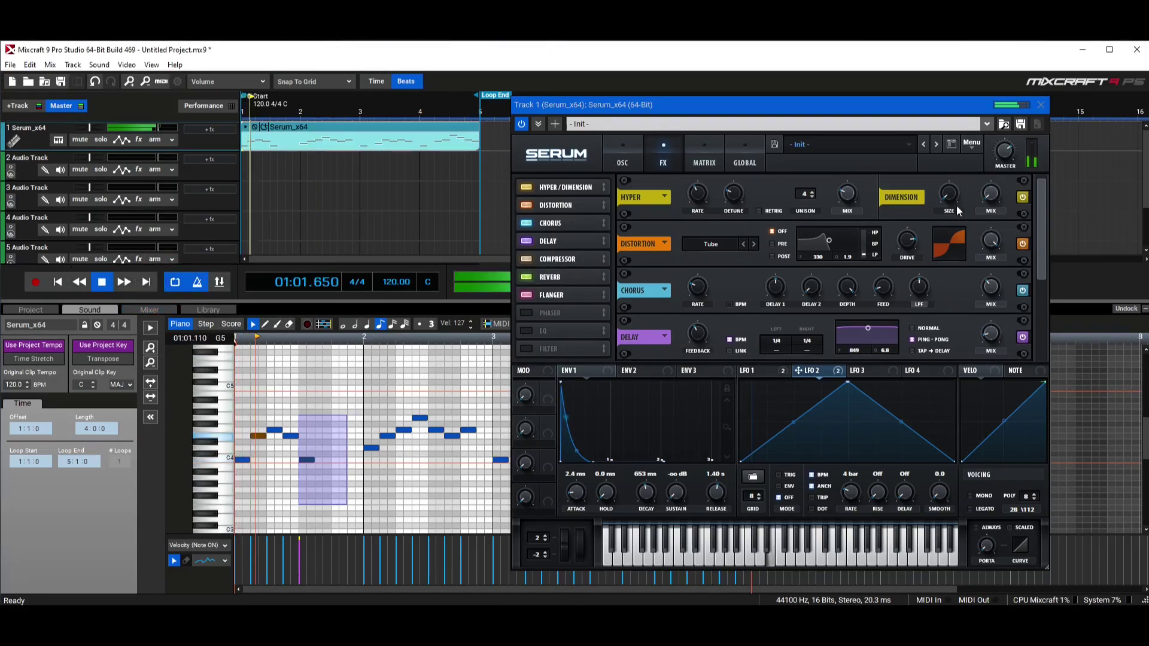
{"action": "left_click_drag", "start_coordinate": [991, 194], "coordinate": [979, 375]}
{"action": "key", "text": "space"}
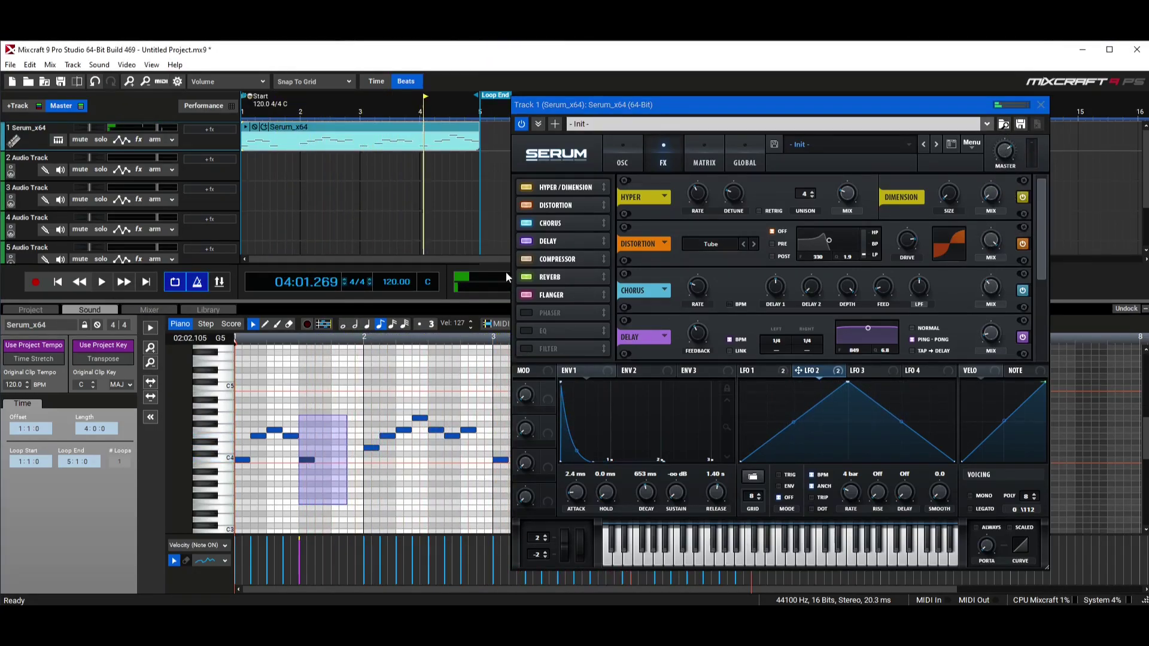
Step: Set the Delay's left time to 1/8 and adjust its mix to about 41% while replaying the melody, ending with playback stopped
{"action": "left_click", "coordinate": [623, 163]}
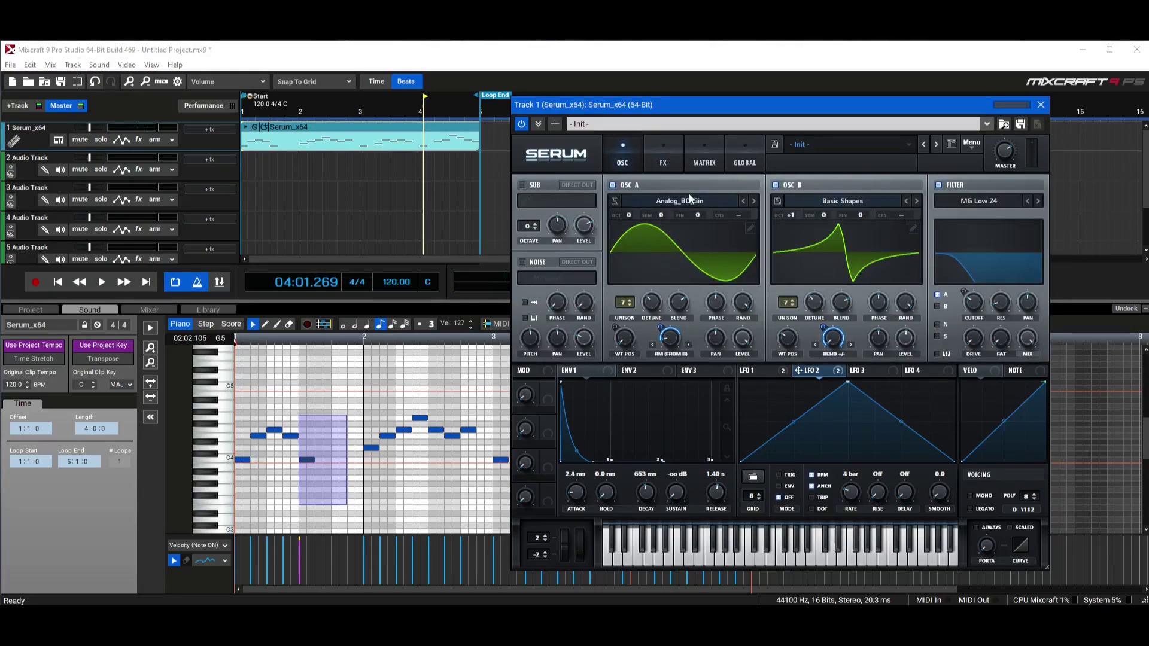
{"action": "left_click", "coordinate": [665, 158]}
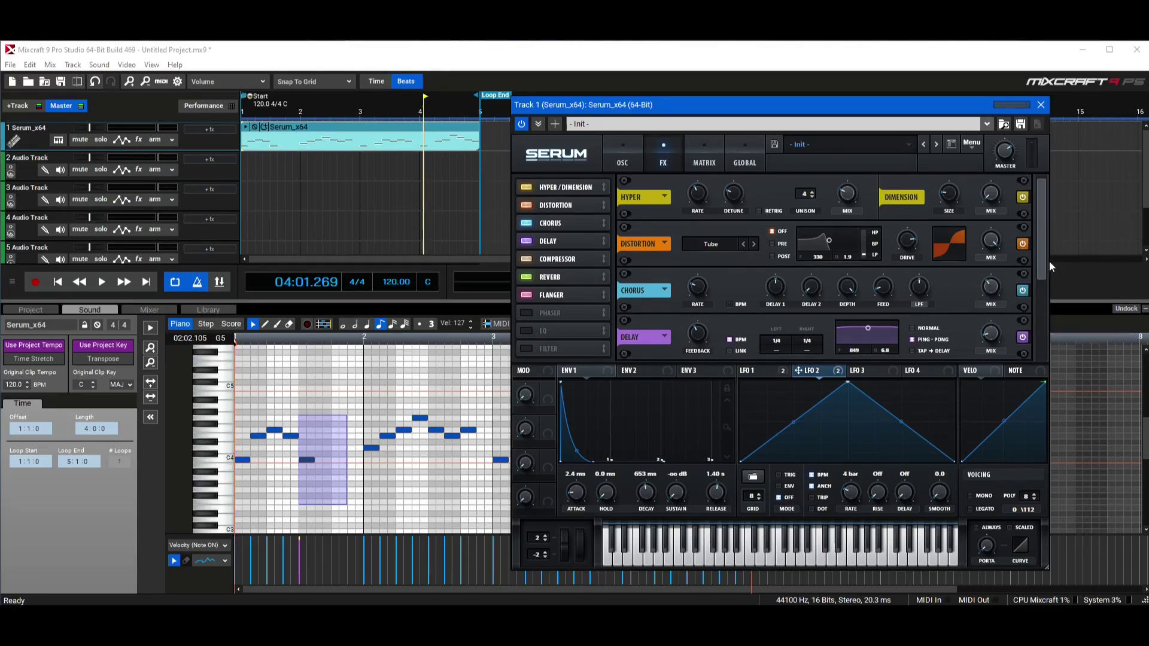
{"action": "scroll", "coordinate": [1037, 275], "scroll_direction": "down", "scroll_amount": 2}
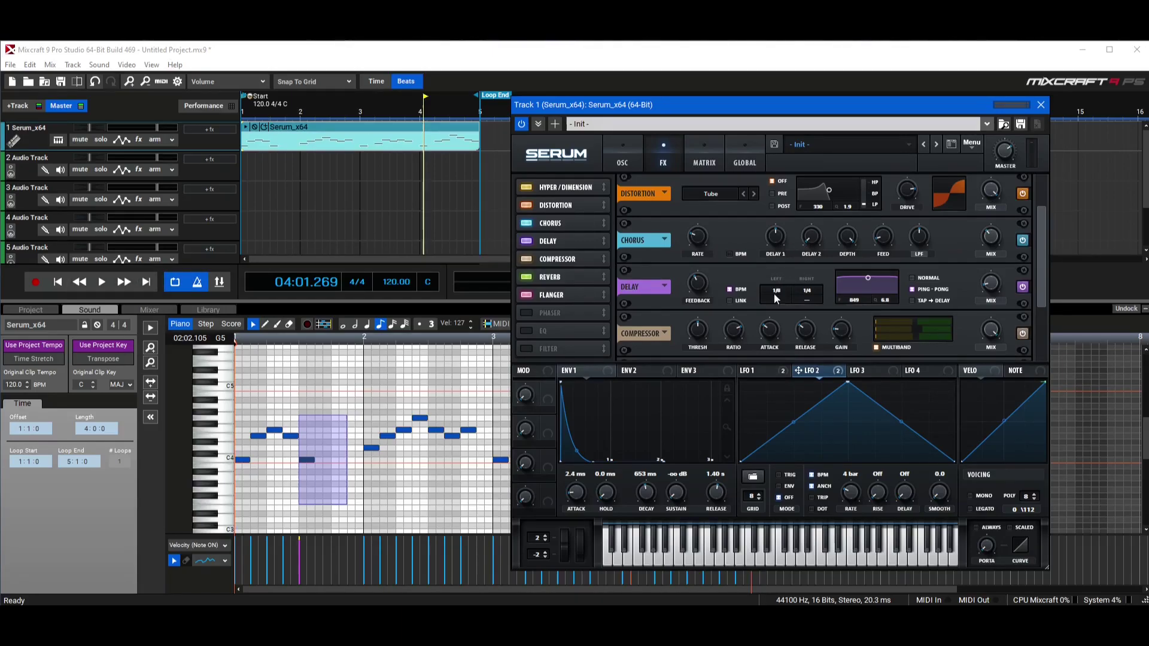
{"action": "left_click", "coordinate": [58, 282]}
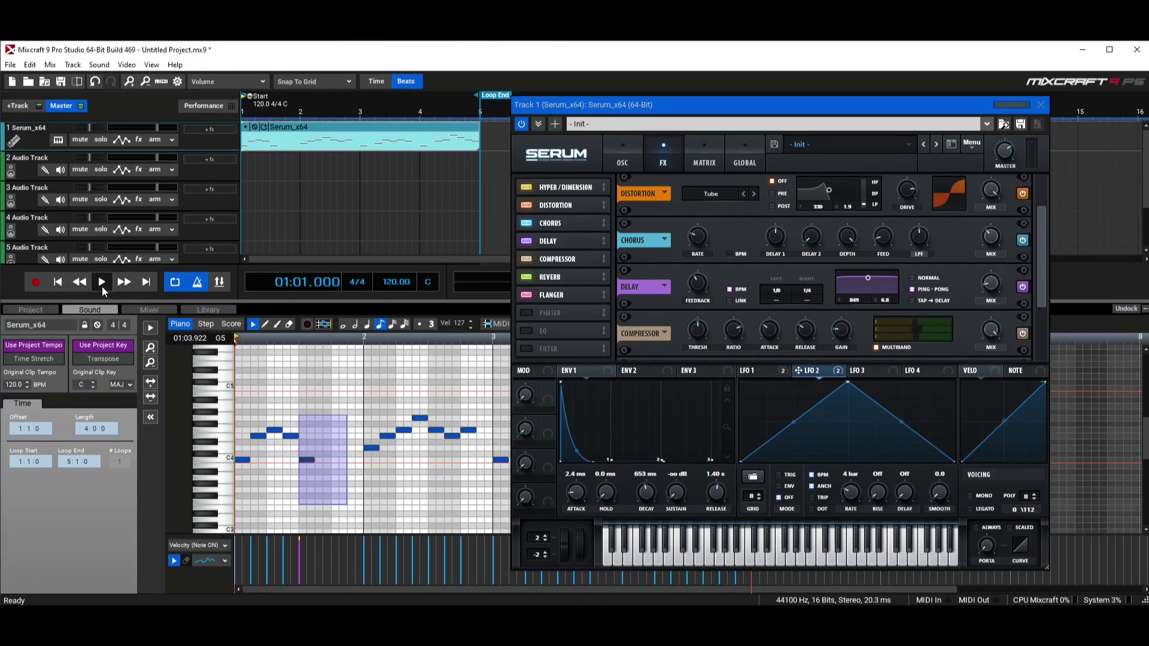
{"action": "left_click", "coordinate": [102, 292]}
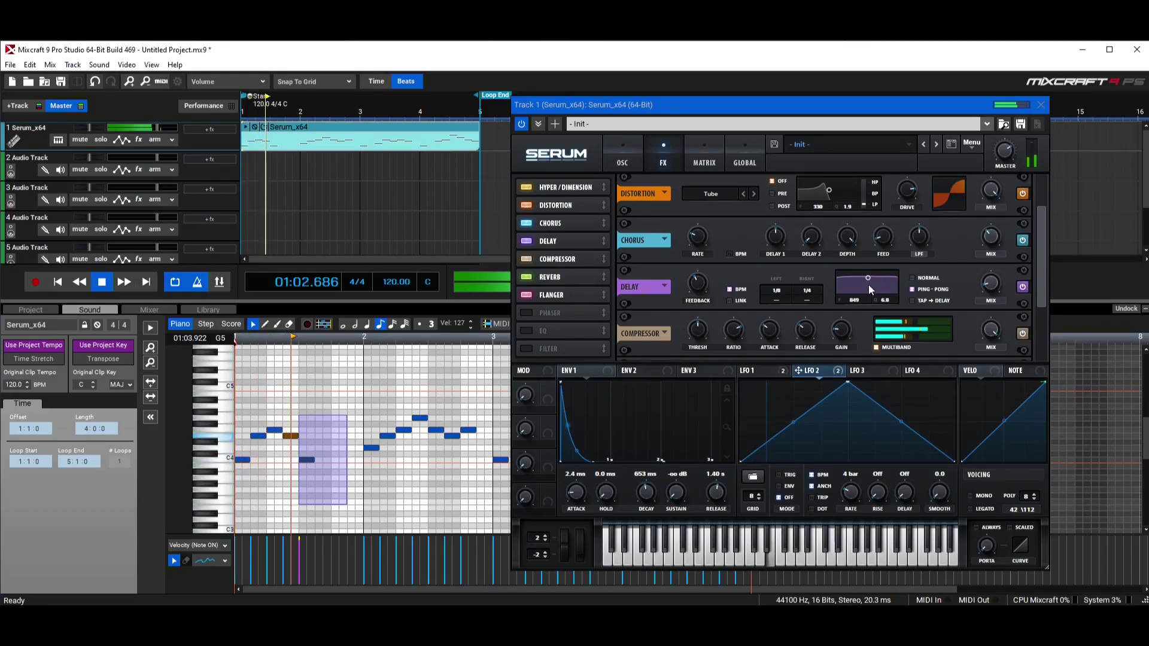
{"action": "left_click", "coordinate": [991, 283]}
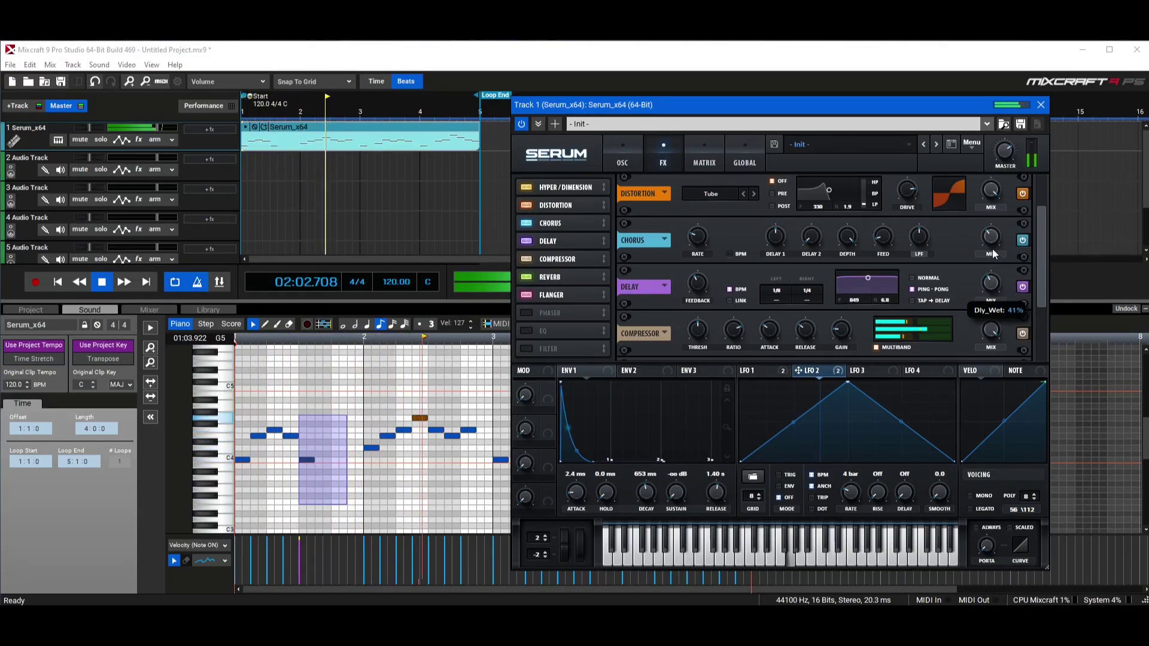
{"action": "left_click_drag", "start_coordinate": [993, 254], "coordinate": [1050, 330]}
{"action": "key", "text": "space"}
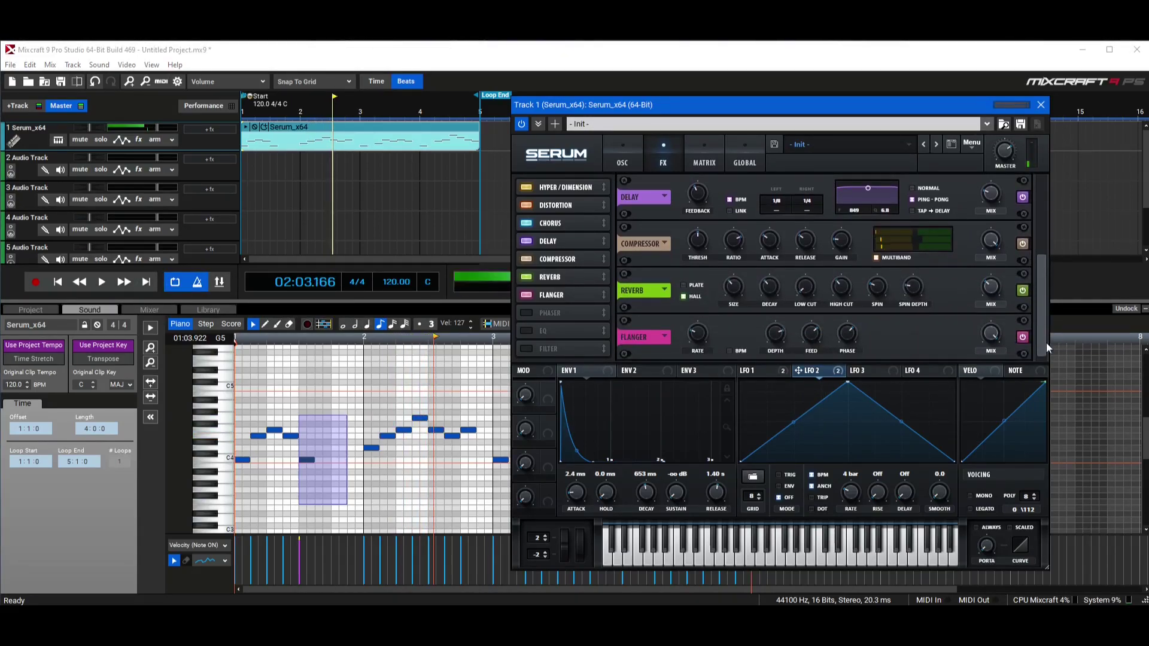
Step: Examine the oscillator page and modulation matrix to review which parameters LFO 1 and LFO 2 modulate
{"action": "left_click_drag", "start_coordinate": [1042, 266], "coordinate": [1039, 193]}
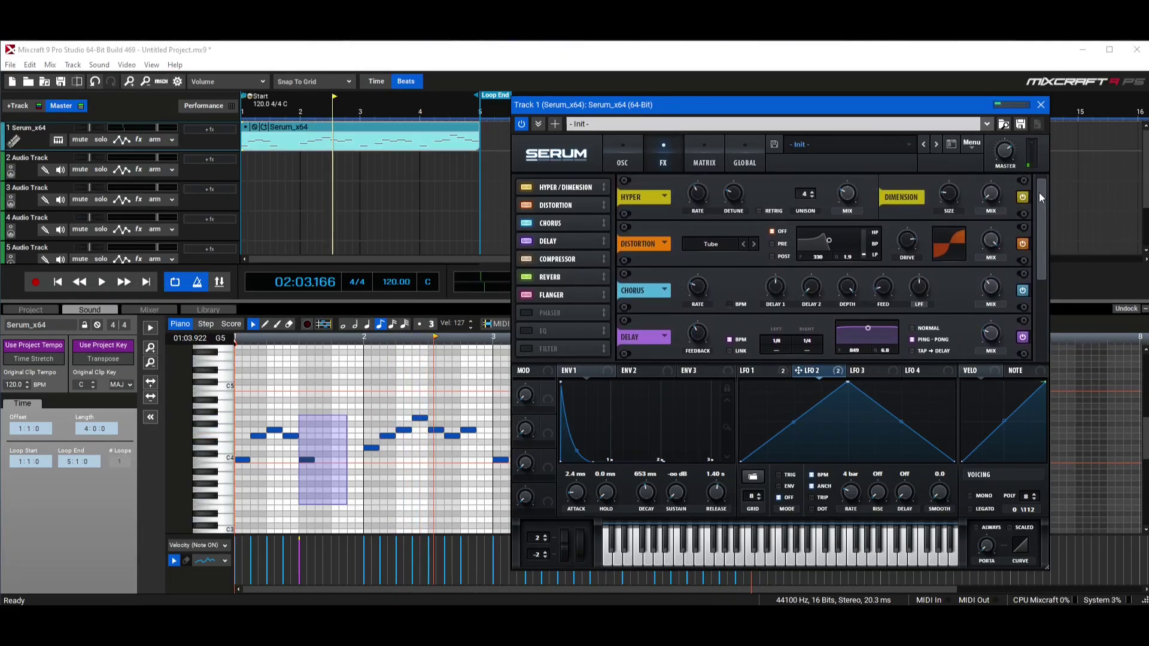
{"action": "left_click", "coordinate": [623, 155]}
{"action": "left_click", "coordinate": [710, 161]}
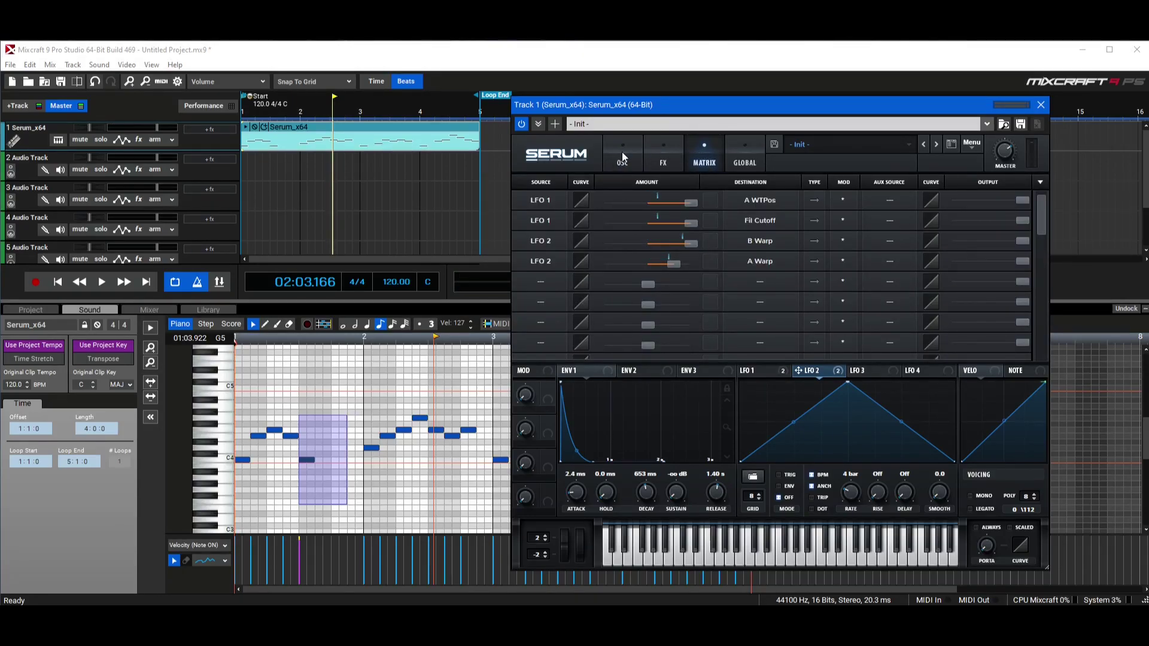
{"action": "left_click", "coordinate": [605, 165]}
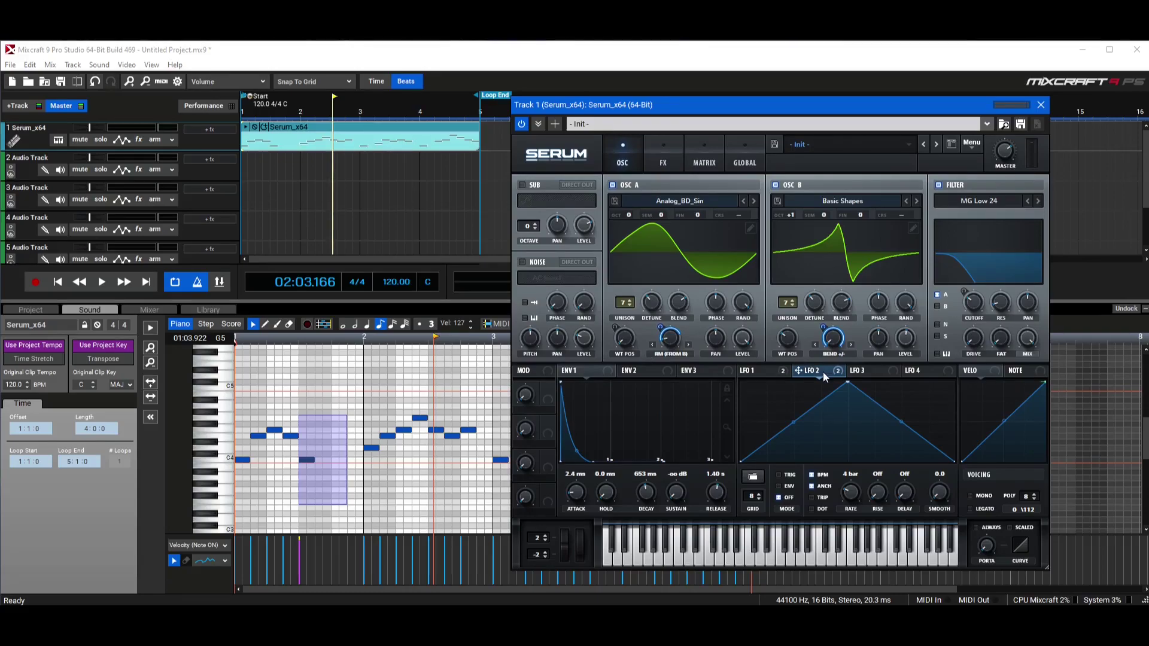
{"action": "left_click", "coordinate": [762, 372]}
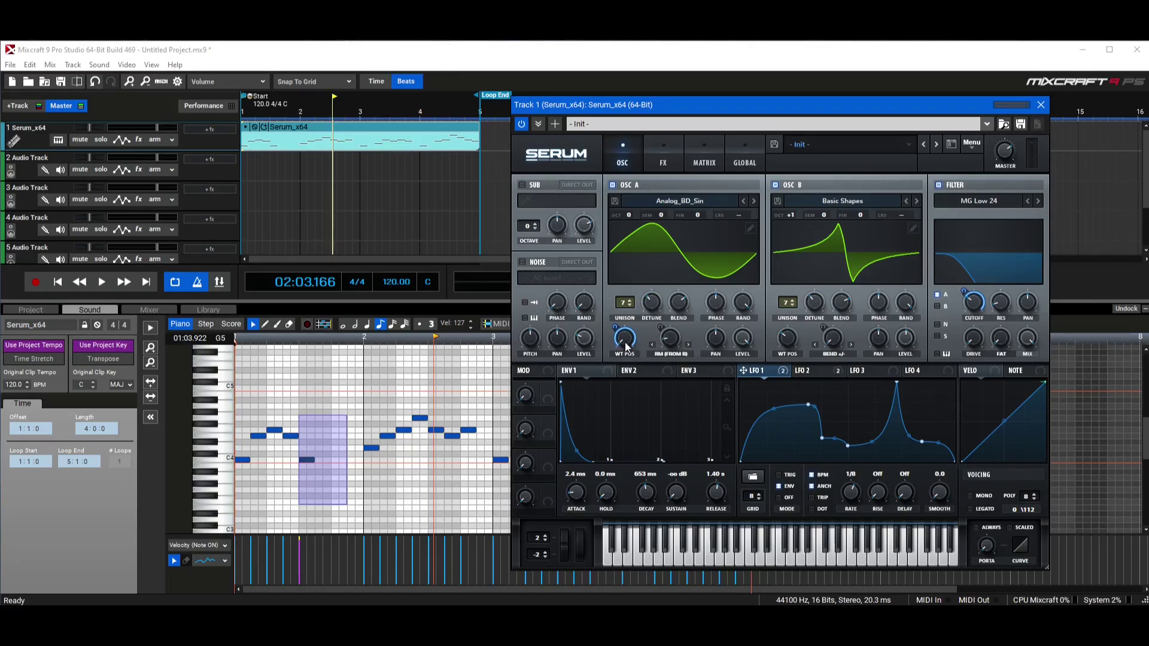
{"action": "left_click", "coordinate": [814, 374]}
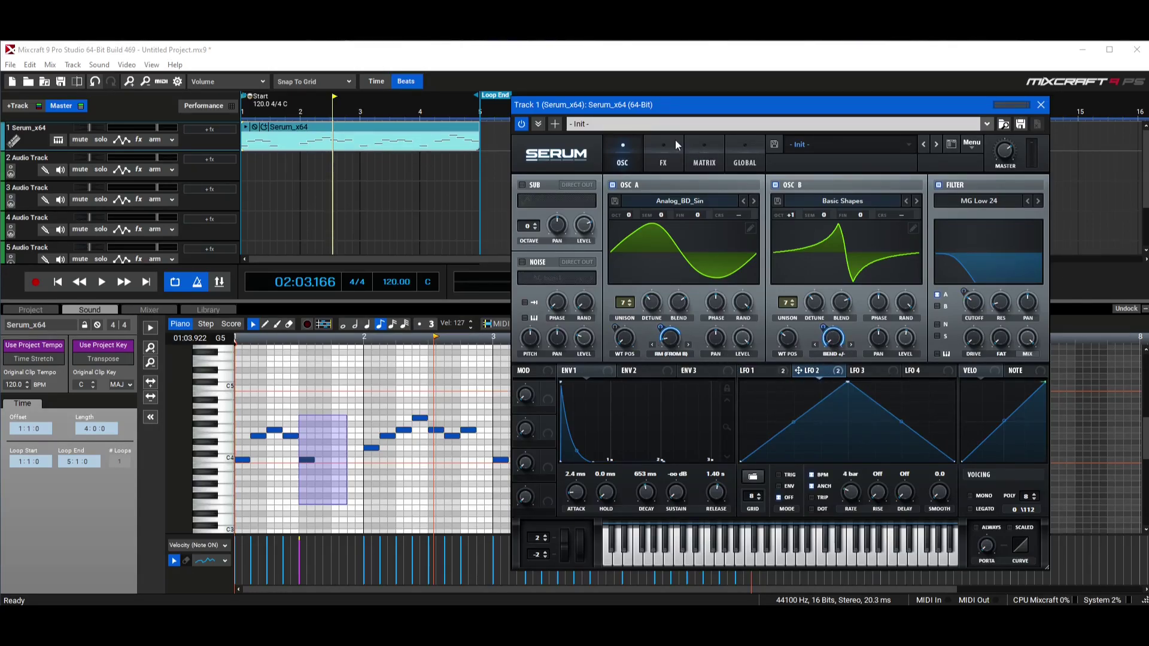
{"action": "left_click", "coordinate": [705, 158]}
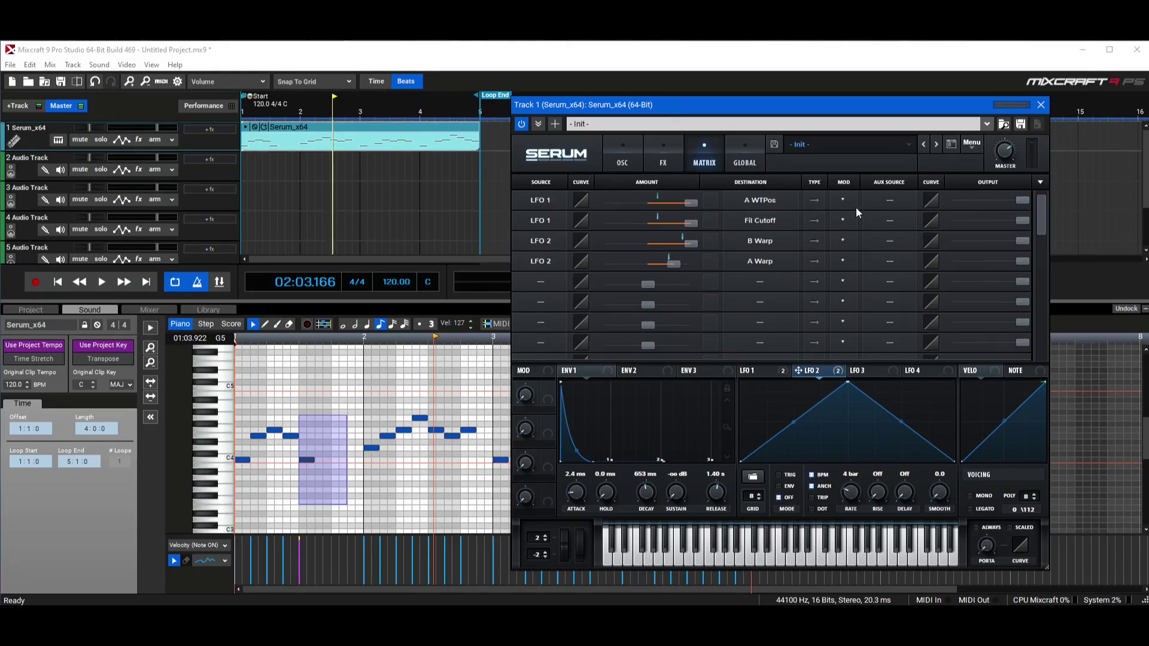
{"action": "left_click", "coordinate": [814, 200]}
{"action": "left_click", "coordinate": [623, 162]}
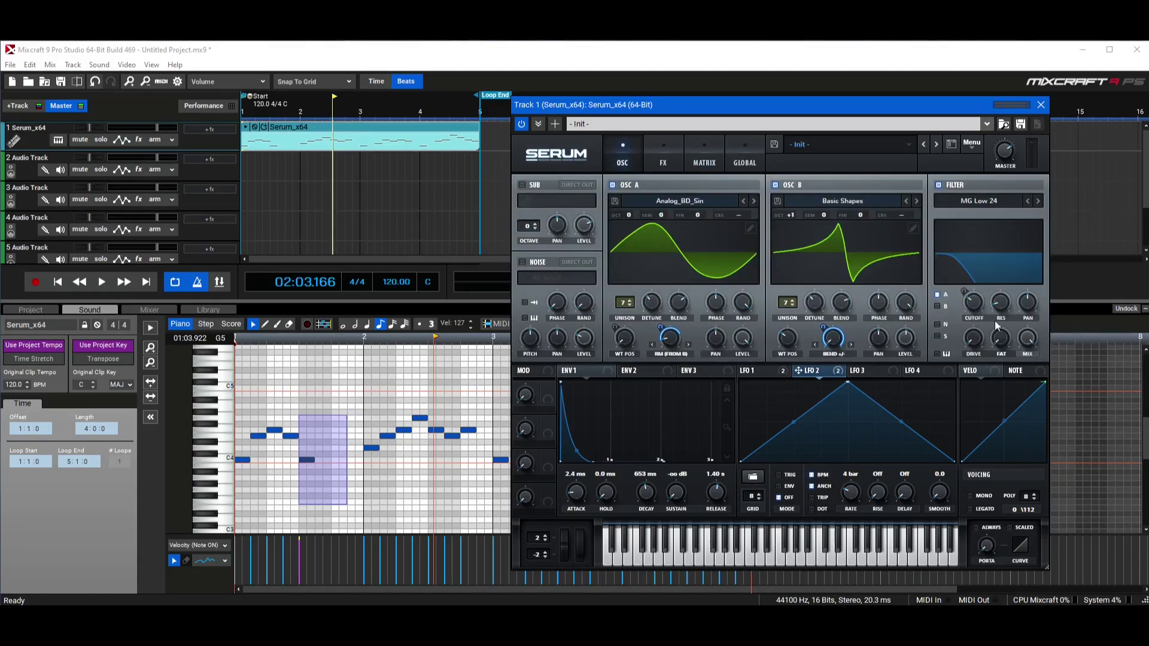
{"action": "left_click", "coordinate": [756, 371]}
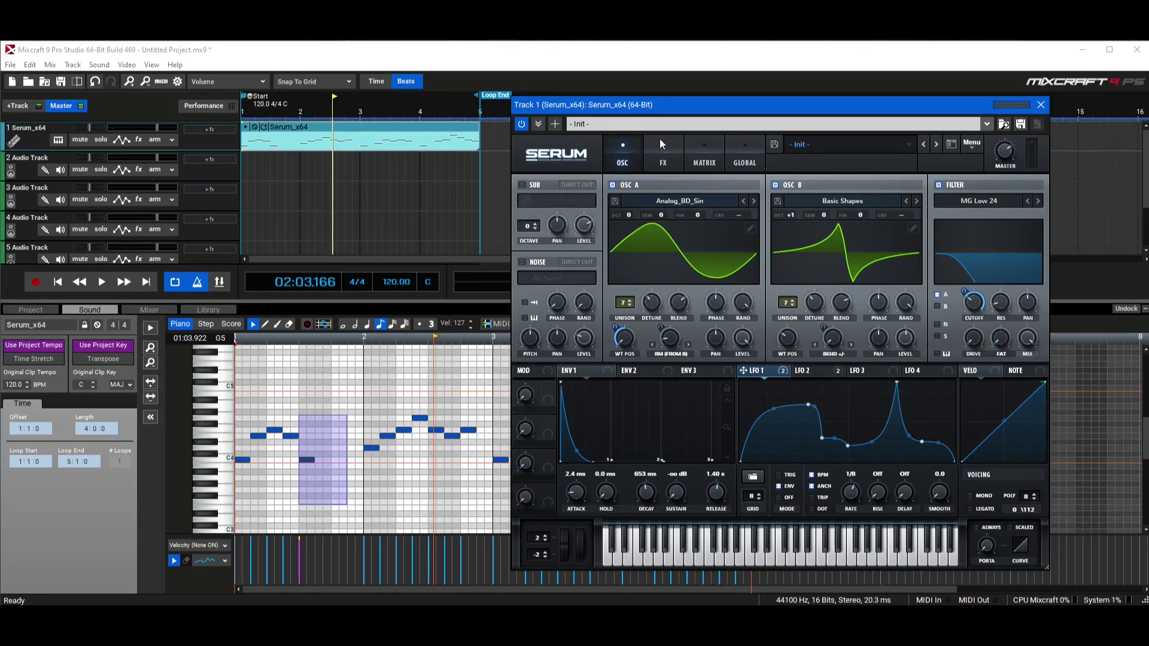
{"action": "left_click", "coordinate": [704, 157]}
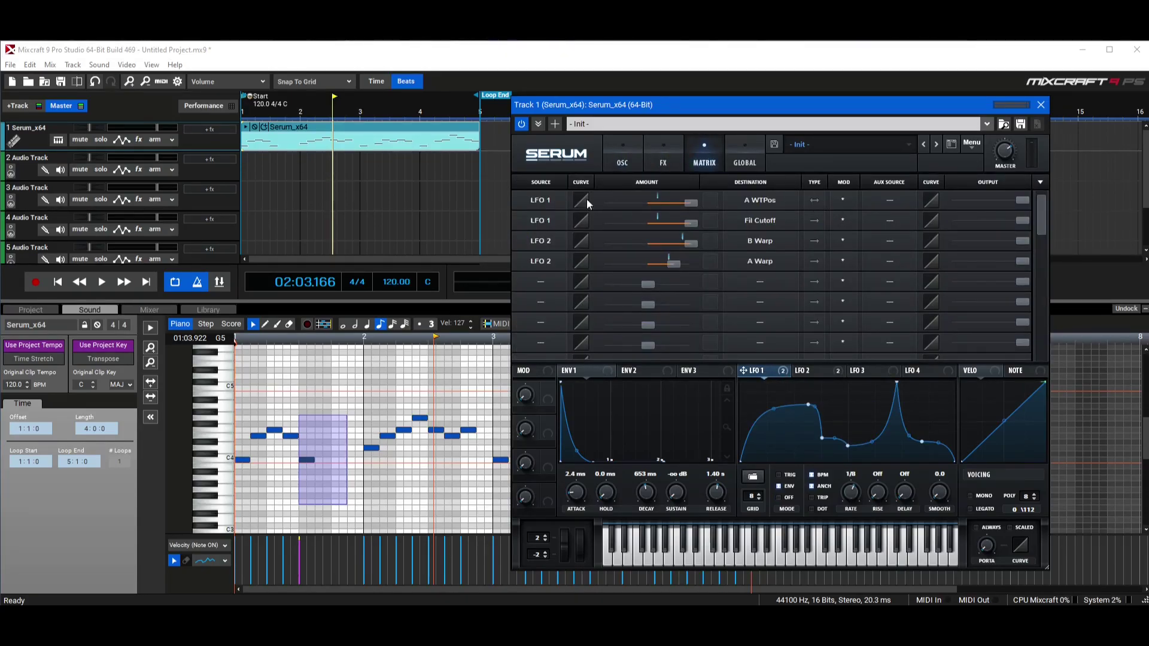
Step: Adjust Oscillator A's wavetable position and the LFO 1 modulation amounts on that position and on the filter cutoff
{"action": "left_click", "coordinate": [622, 156]}
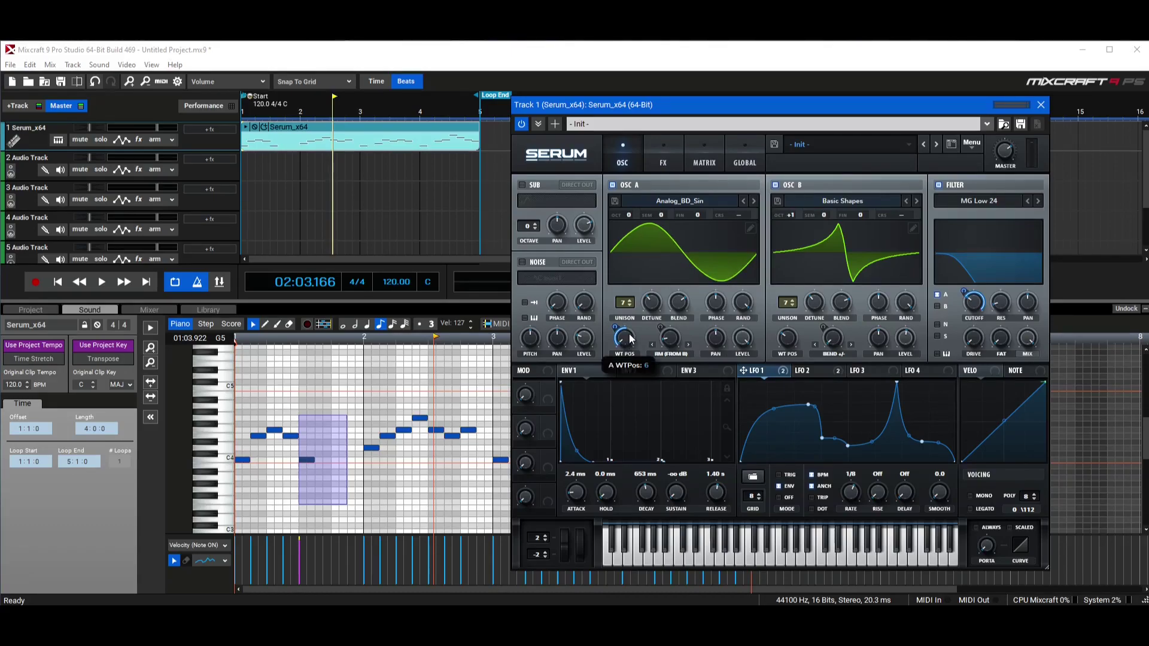
{"action": "left_click_drag", "start_coordinate": [624, 337], "coordinate": [651, 300]}
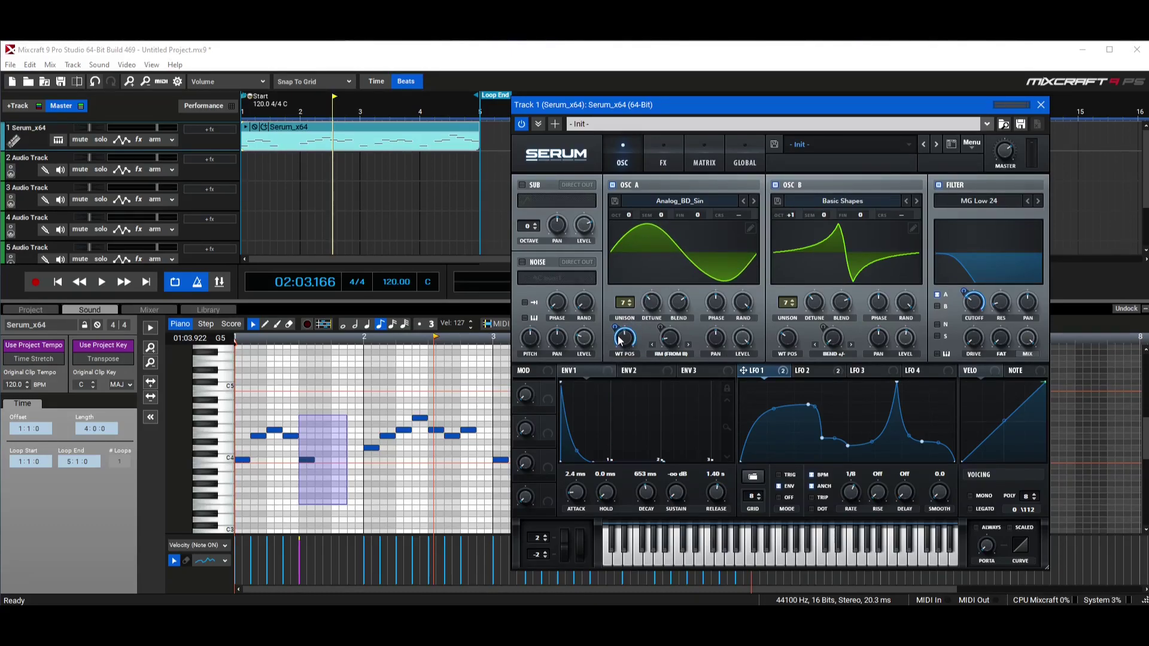
{"action": "left_click_drag", "start_coordinate": [622, 341], "coordinate": [649, 333]}
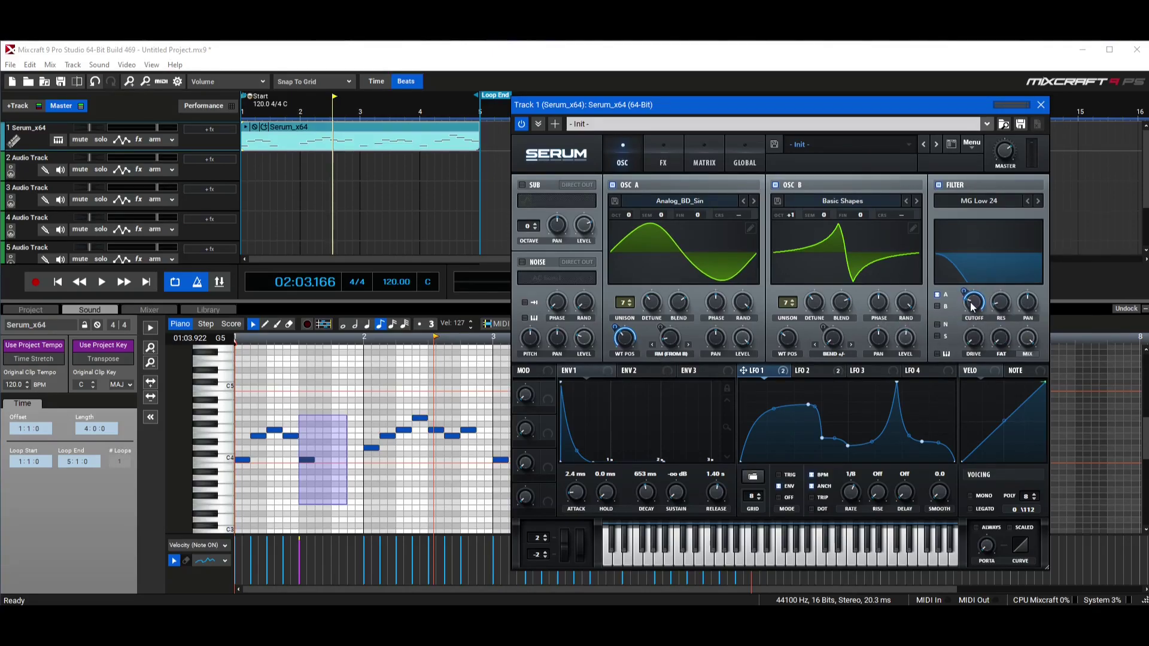
{"action": "mouse_move", "coordinate": [973, 304]}
{"action": "left_mouse_down"}
{"action": "mouse_move", "coordinate": [971, 329]}
{"action": "mouse_move", "coordinate": [965, 308]}
{"action": "left_mouse_up"}
{"action": "mouse_move", "coordinate": [625, 335]}
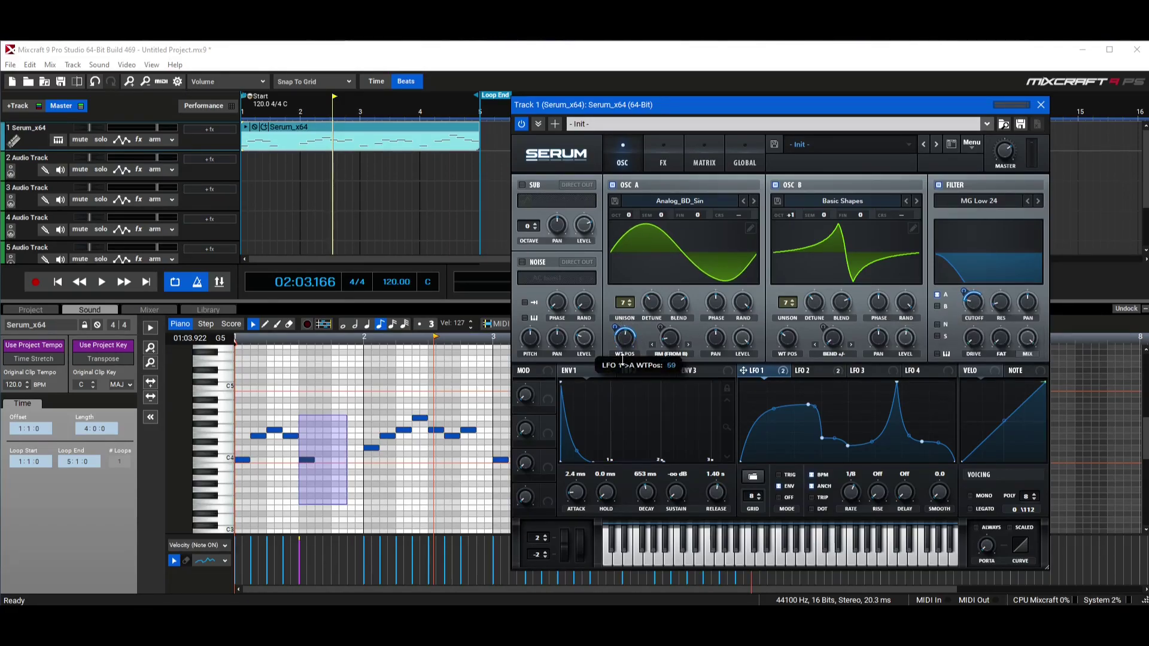
{"action": "left_click_drag", "start_coordinate": [622, 359], "coordinate": [603, 315]}
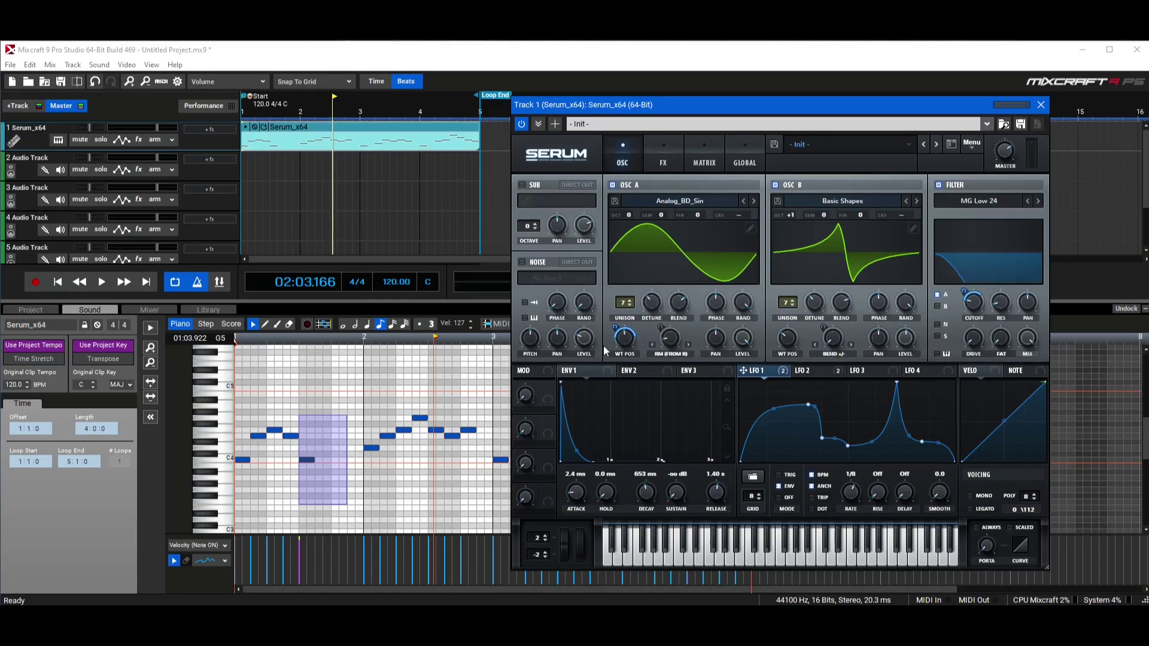
Step: Play the melody from the start to hear the adjusted LFO 1 modulation, ending with playback stopped
{"action": "left_click", "coordinate": [57, 282]}
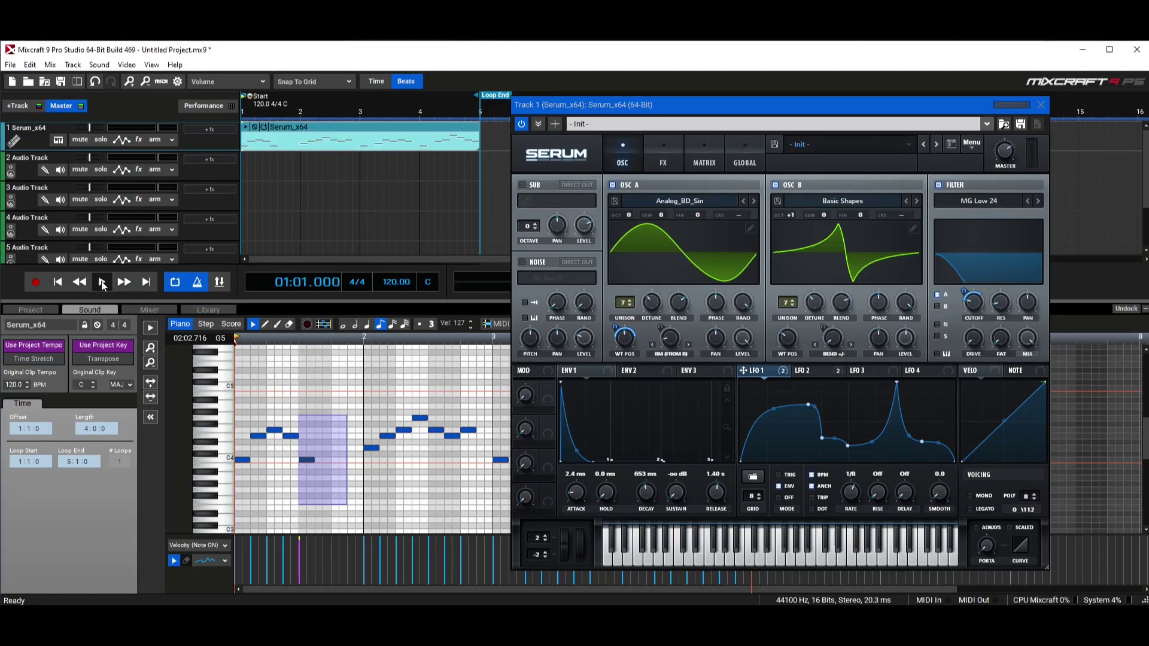
{"action": "left_click", "coordinate": [102, 284]}
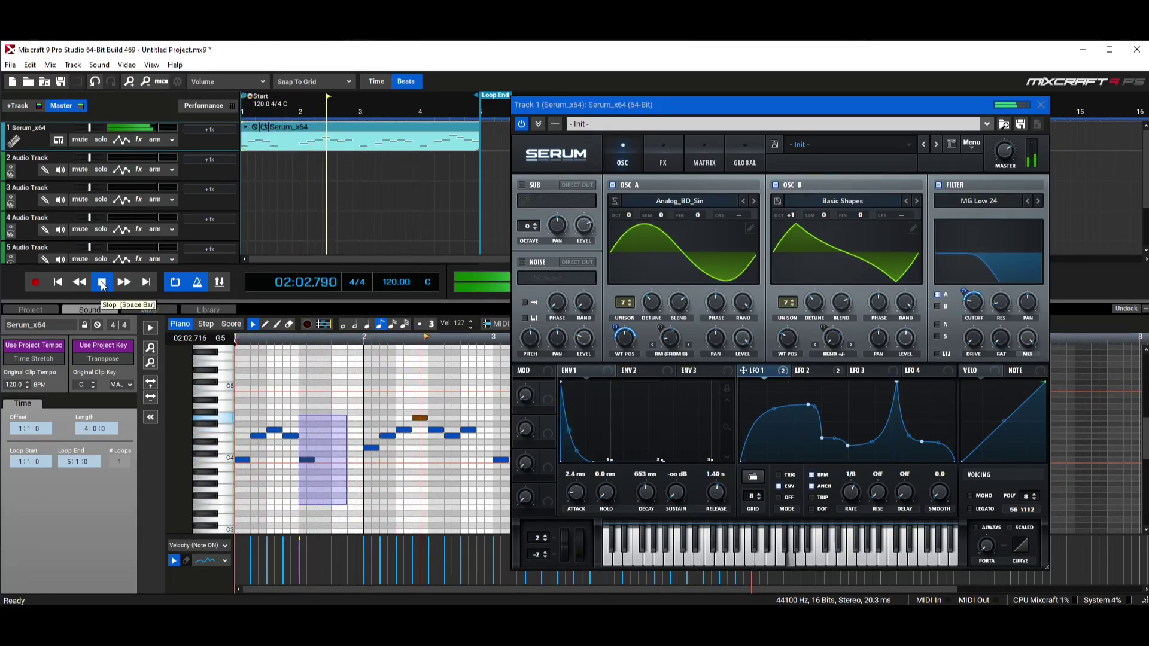
{"action": "left_click", "coordinate": [102, 284]}
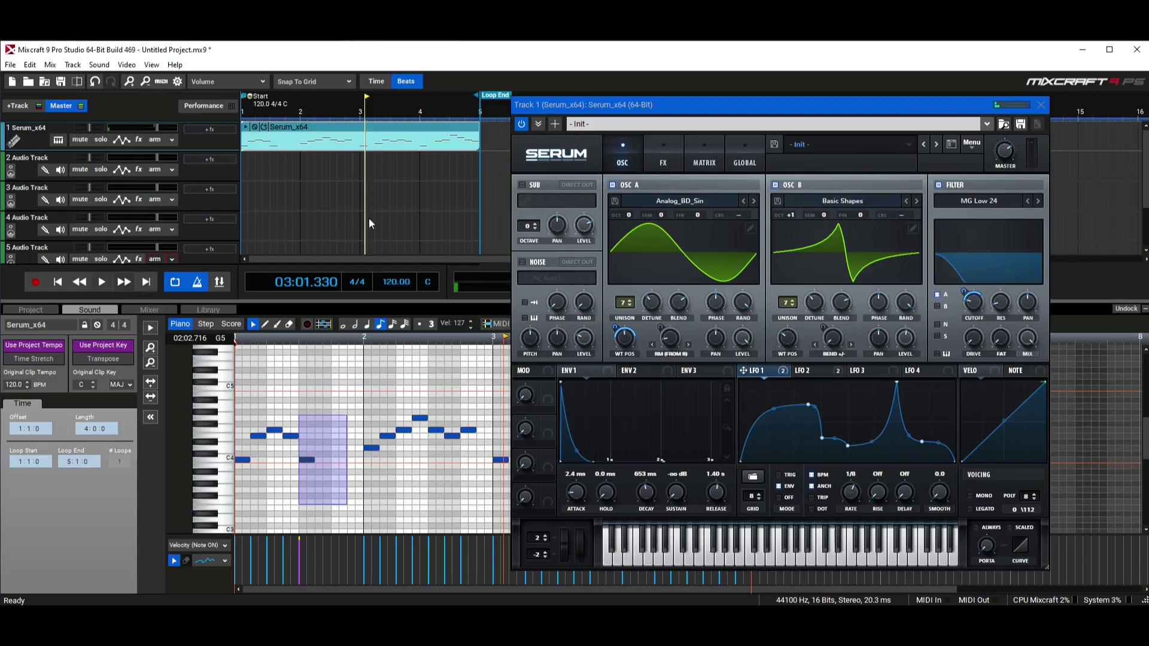
Step: Enable the sine Sub oscillator, set its octave to -1 while replaying the melody from the start, and stop playback
{"action": "left_click", "coordinate": [523, 185]}
{"action": "left_click", "coordinate": [57, 282]}
{"action": "left_click", "coordinate": [102, 282]}
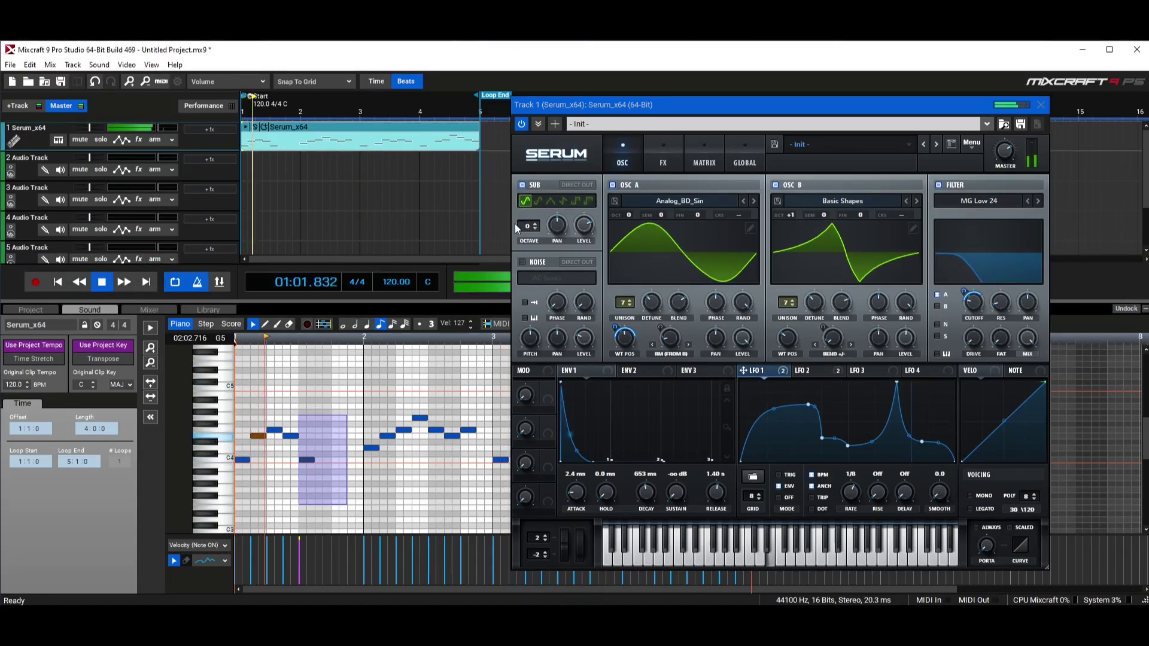
{"action": "left_click_drag", "start_coordinate": [526, 225], "coordinate": [529, 237]}
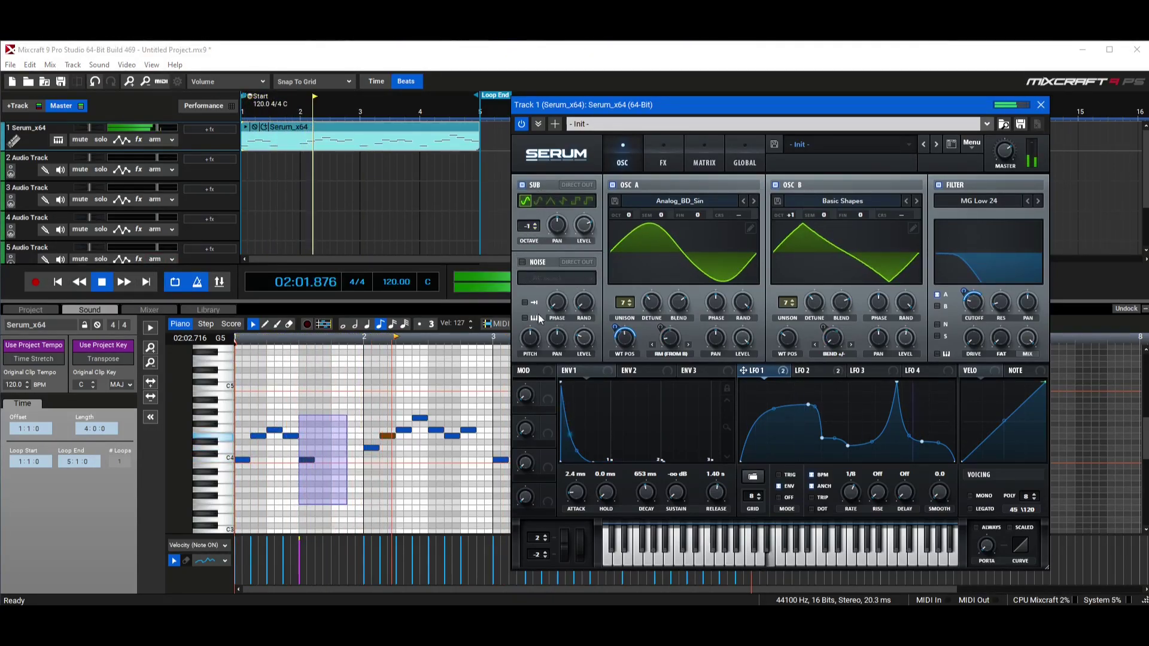
{"action": "left_click", "coordinate": [100, 287]}
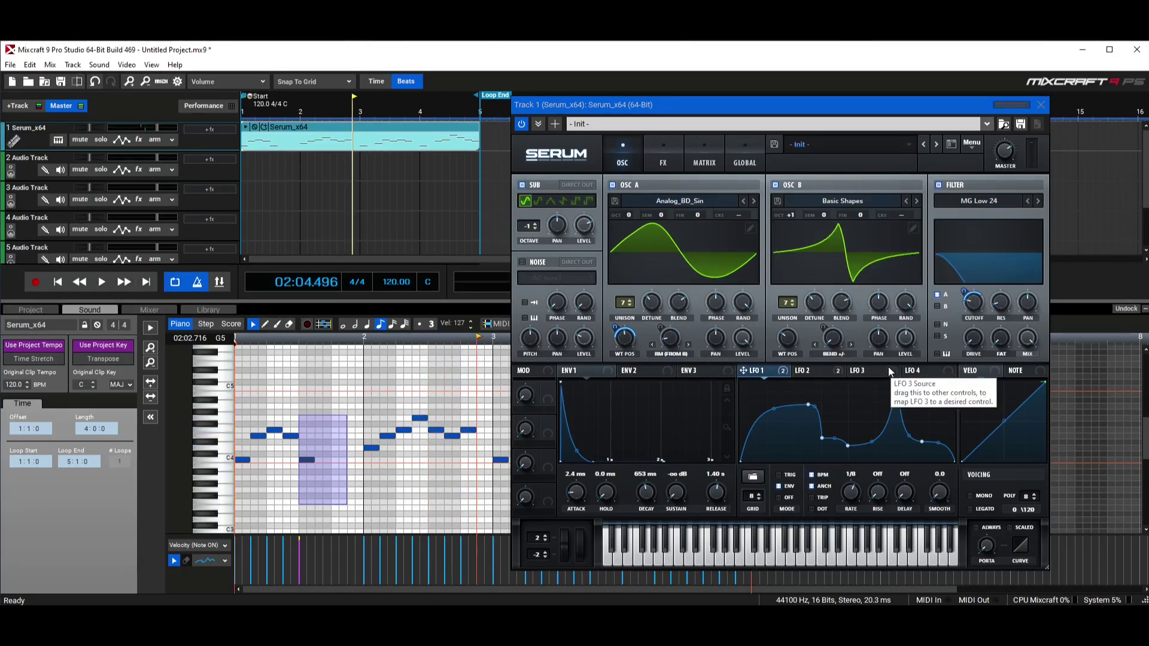
Step: Enable Legato and the Always portamento option in the voicing settings and play the melody from the start
{"action": "left_click", "coordinate": [981, 509]}
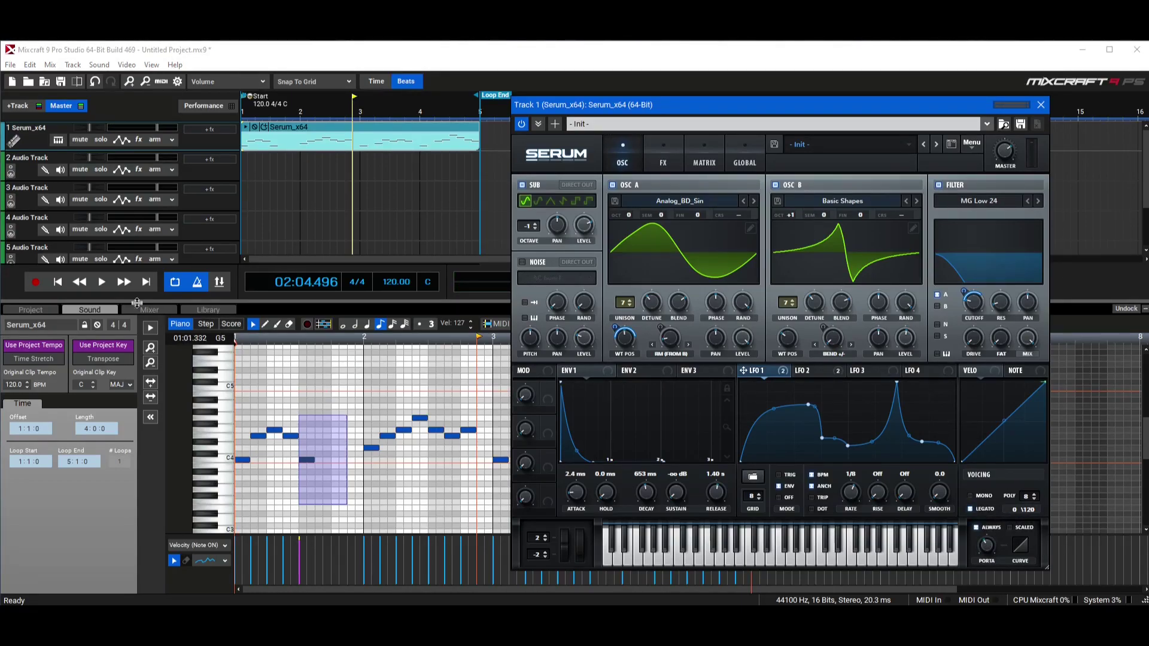
{"action": "left_click", "coordinate": [57, 282]}
{"action": "left_click", "coordinate": [101, 282]}
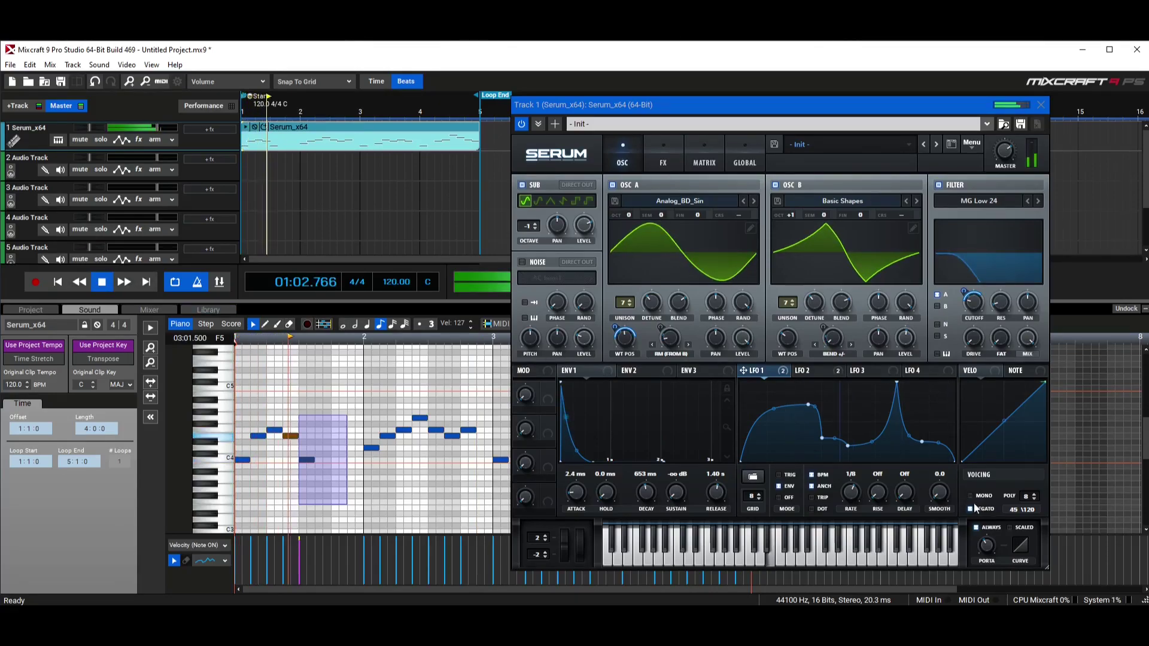
Step: Adjust the portamento time in the voicing settings while the melody plays, ending with playback stopped
{"action": "left_click", "coordinate": [995, 542]}
{"action": "left_click_drag", "start_coordinate": [996, 542], "coordinate": [988, 561]}
{"action": "key", "text": "space"}
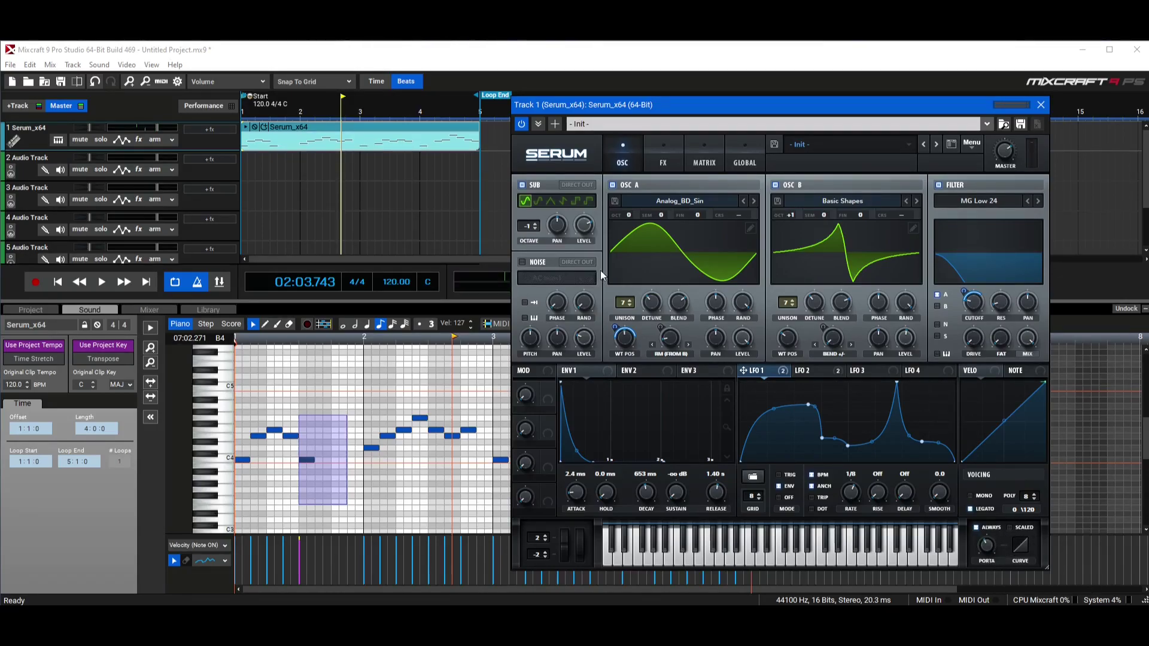
Step: Disable the Compressor and Flanger in the effects rack
{"action": "left_click", "coordinate": [665, 165]}
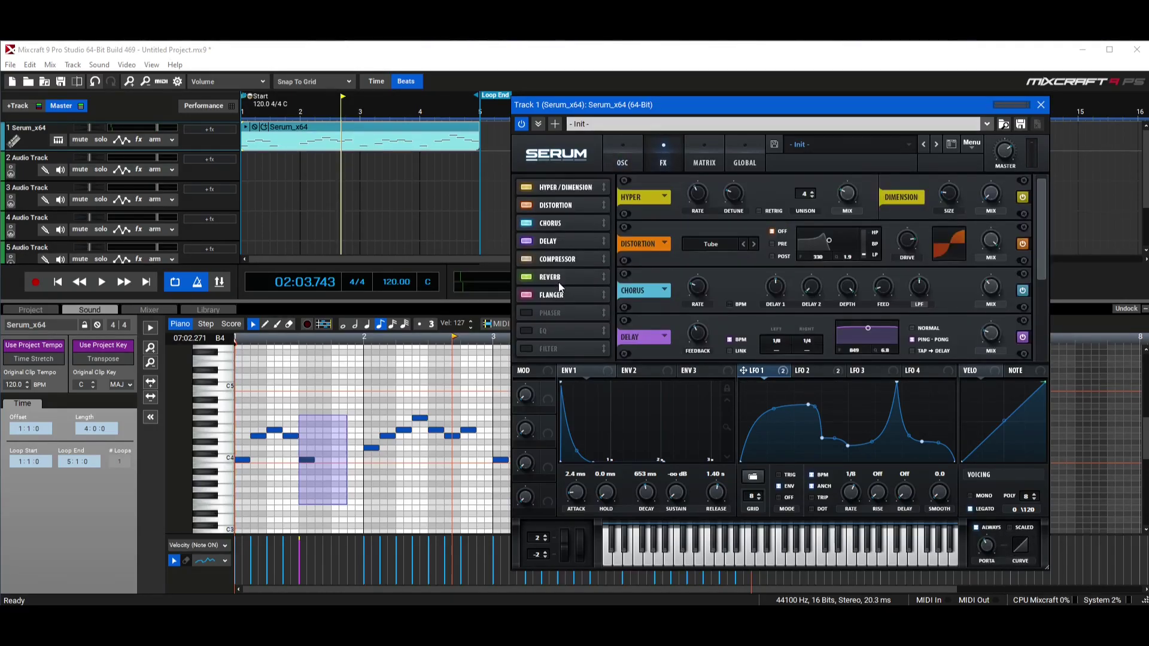
{"action": "scroll", "coordinate": [991, 307], "scroll_direction": "down", "scroll_amount": 3}
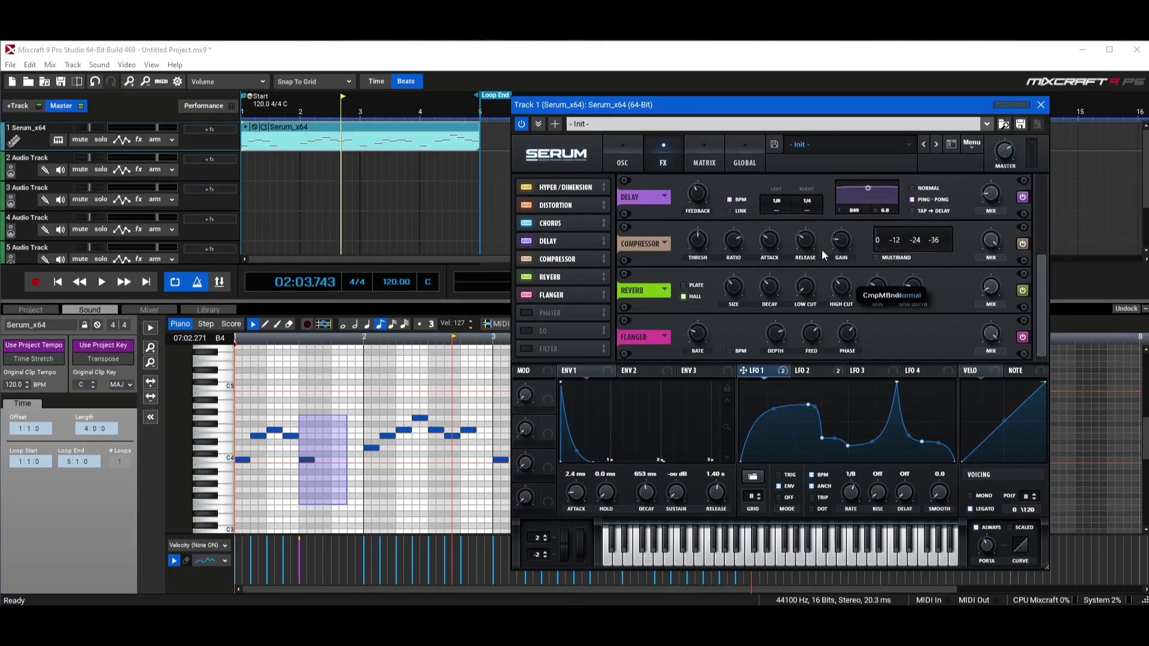
{"action": "left_click", "coordinate": [526, 260]}
{"action": "left_click", "coordinate": [526, 295]}
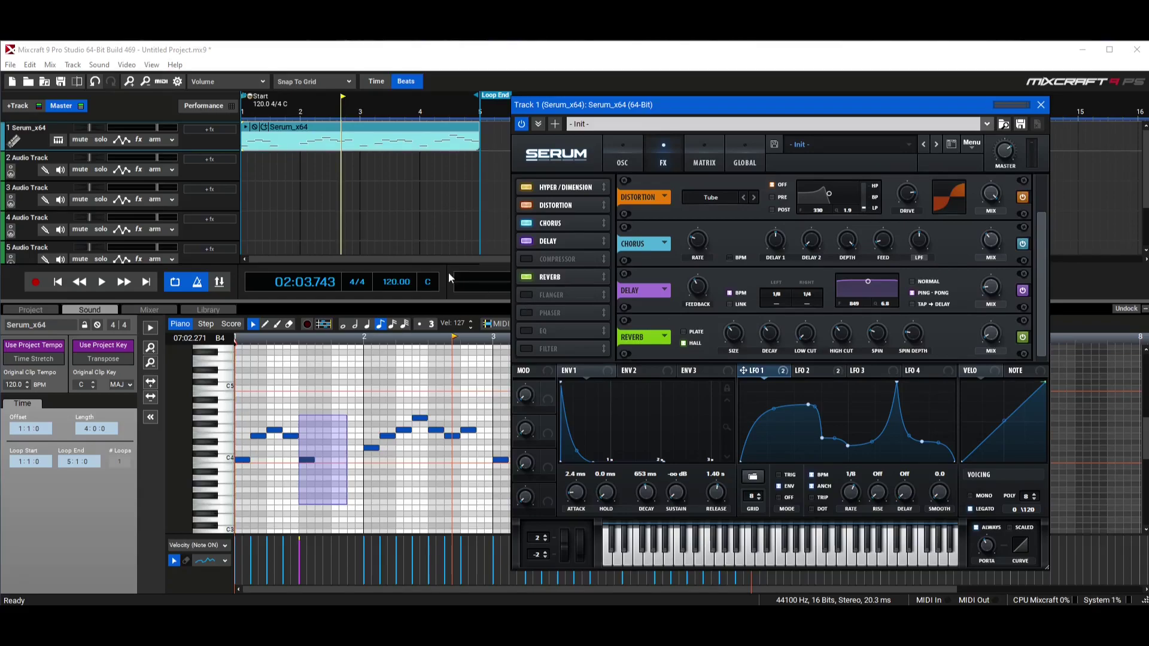
Step: Play the melody from the start to hear the reduced effects chain, return to the oscillator view, and stop playback
{"action": "left_click", "coordinate": [103, 282]}
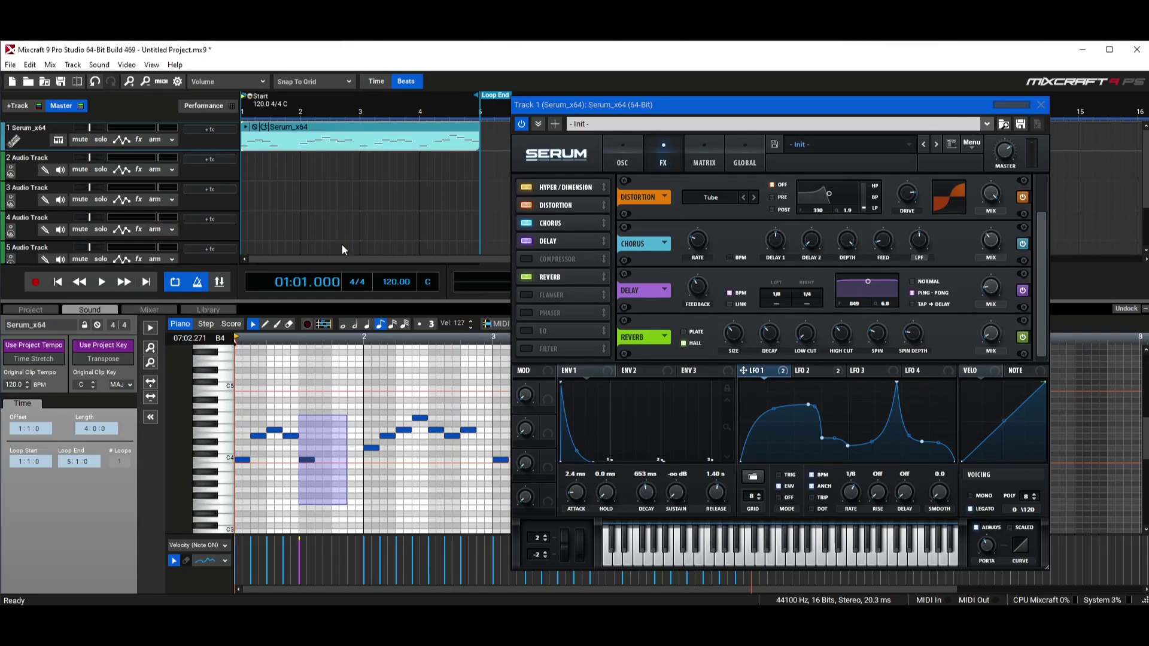
{"action": "left_click", "coordinate": [100, 283]}
{"action": "left_click", "coordinate": [621, 153]}
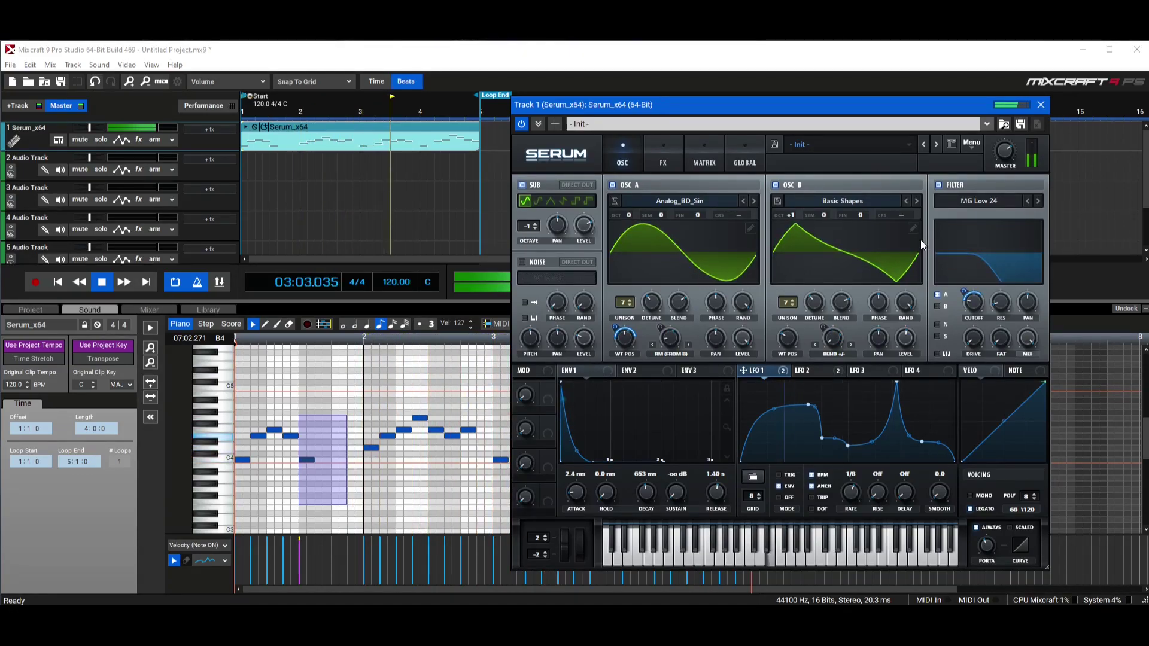
{"action": "left_click", "coordinate": [102, 282]}
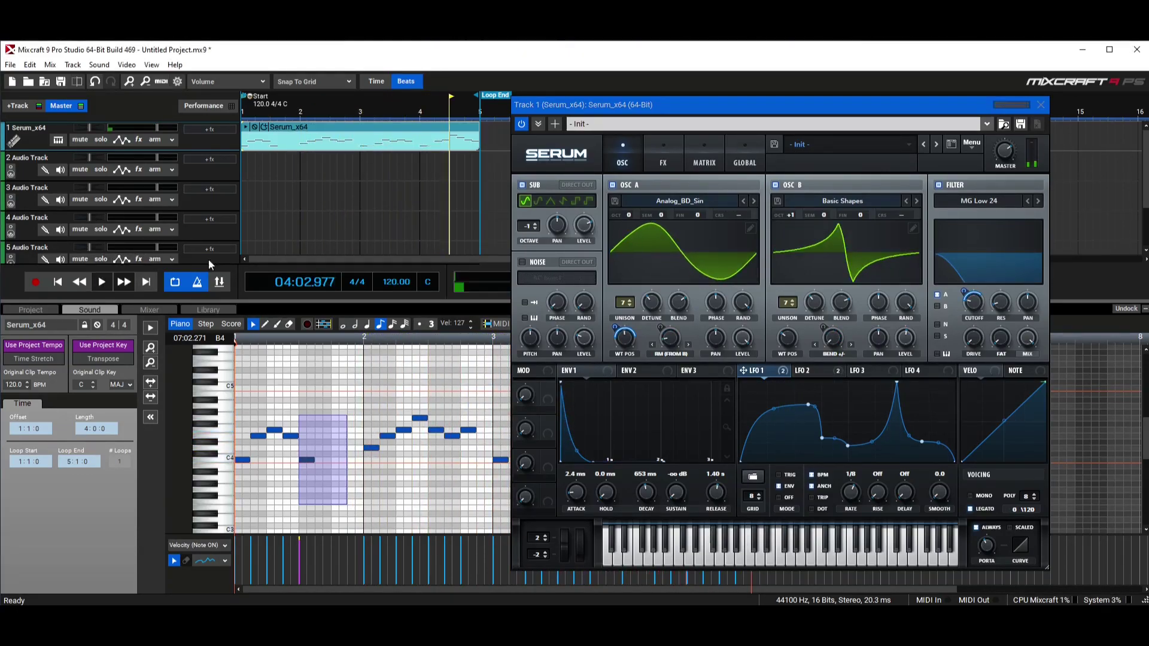